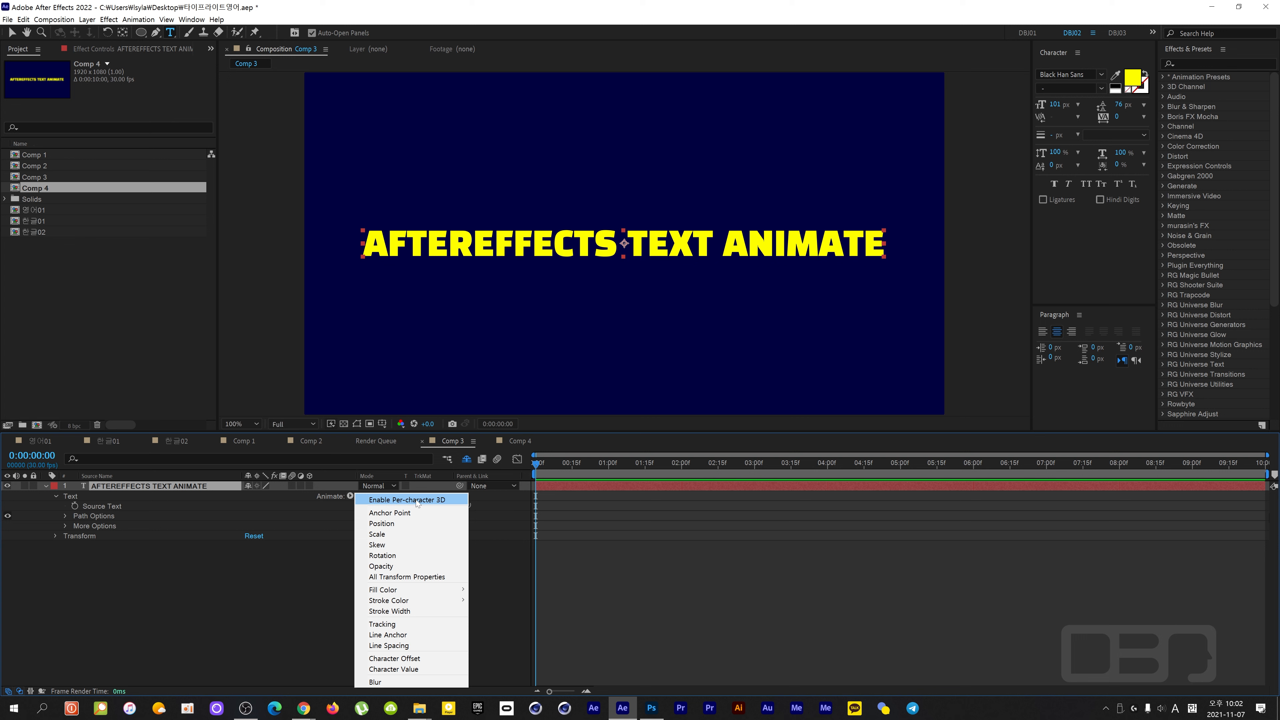
Step: Turn the AFTEREFFECTS TEXT ANIMATE layer into a 3D layer and expand its Transform properties
{"action": "left_click", "coordinate": [203, 488]}
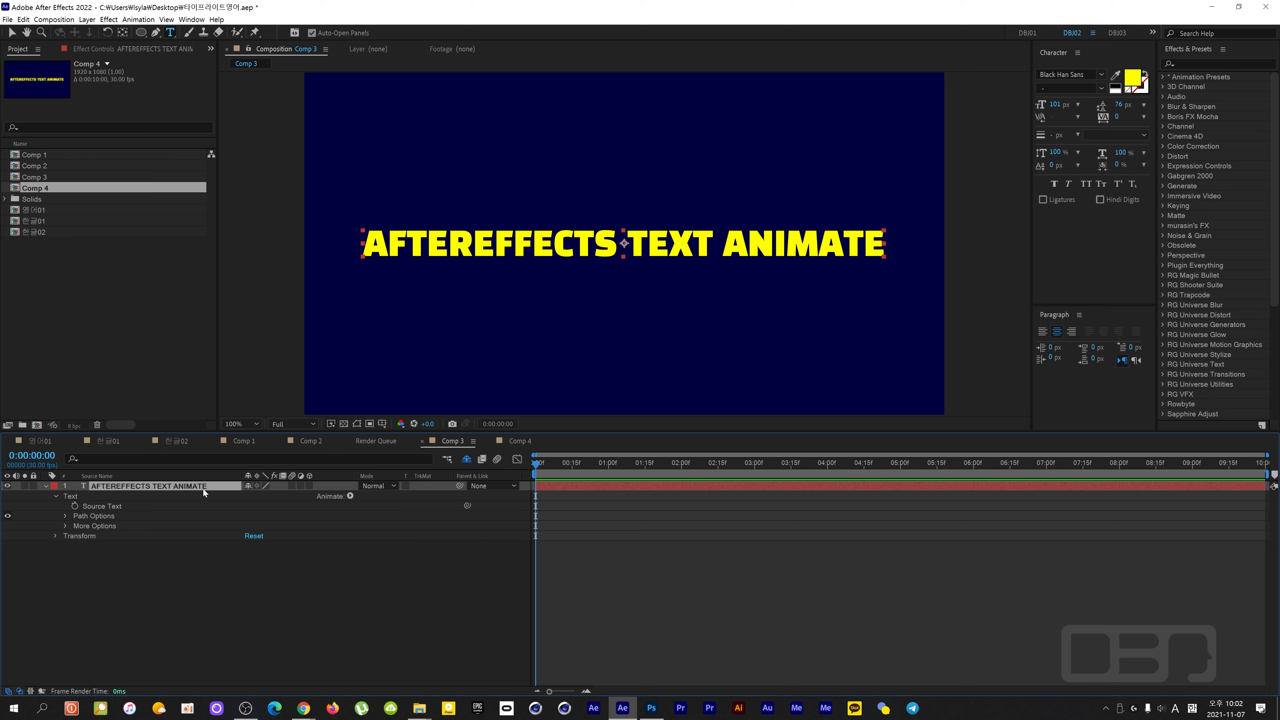
{"action": "left_click", "coordinate": [309, 485]}
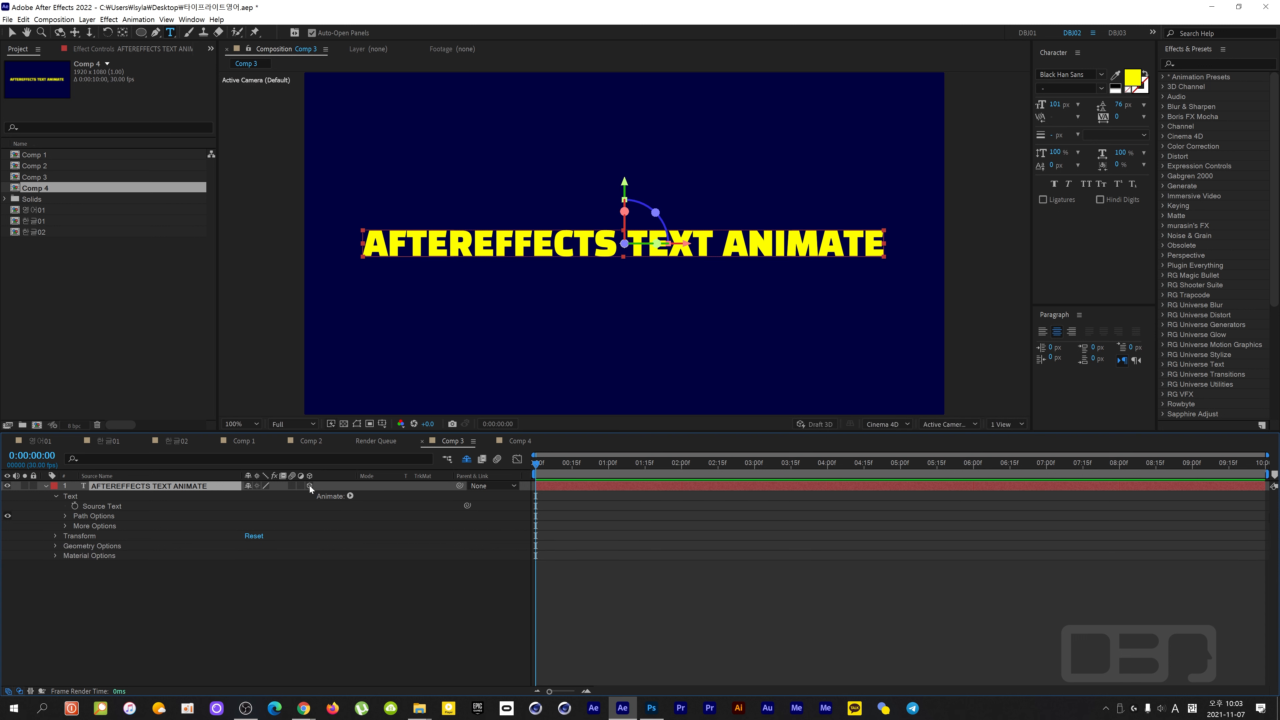
{"action": "left_click", "coordinate": [55, 536]}
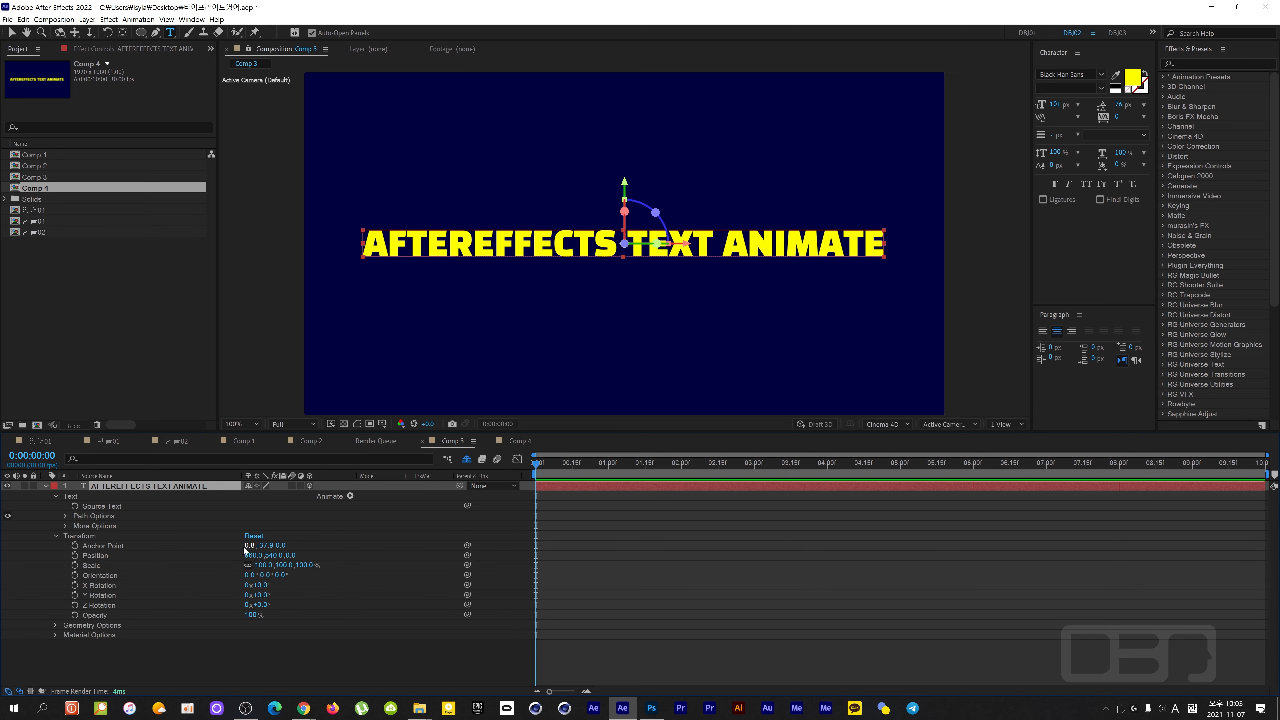
Step: Try out different 3D transform values on the whole text layer, and undo the changes
{"action": "left_click_drag", "start_coordinate": [290, 555], "coordinate": [264, 596]}
{"action": "key", "text": "ctrl+z"}
{"action": "key", "text": "ctrl+z"}
{"action": "key", "text": "ctrl+z"}
Step: Check the text animator options and turn the layer back into a 2D layer
{"action": "left_click", "coordinate": [351, 496]}
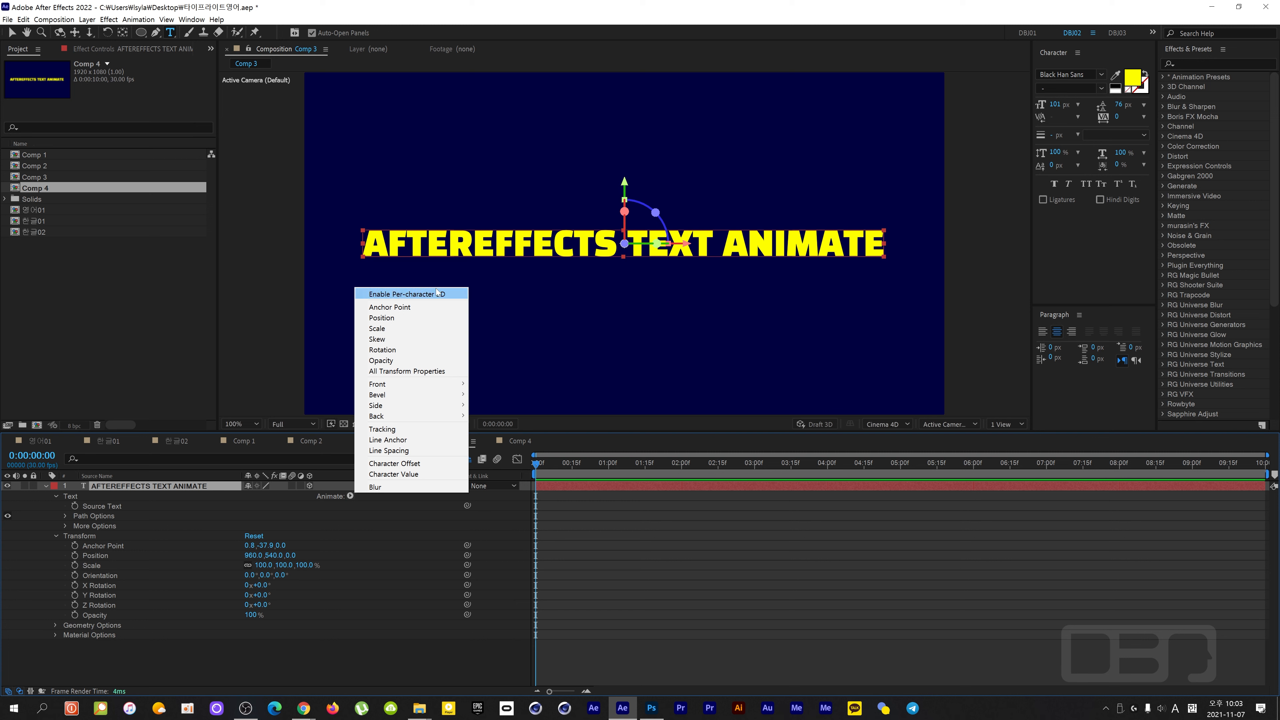
{"action": "left_click", "coordinate": [300, 493]}
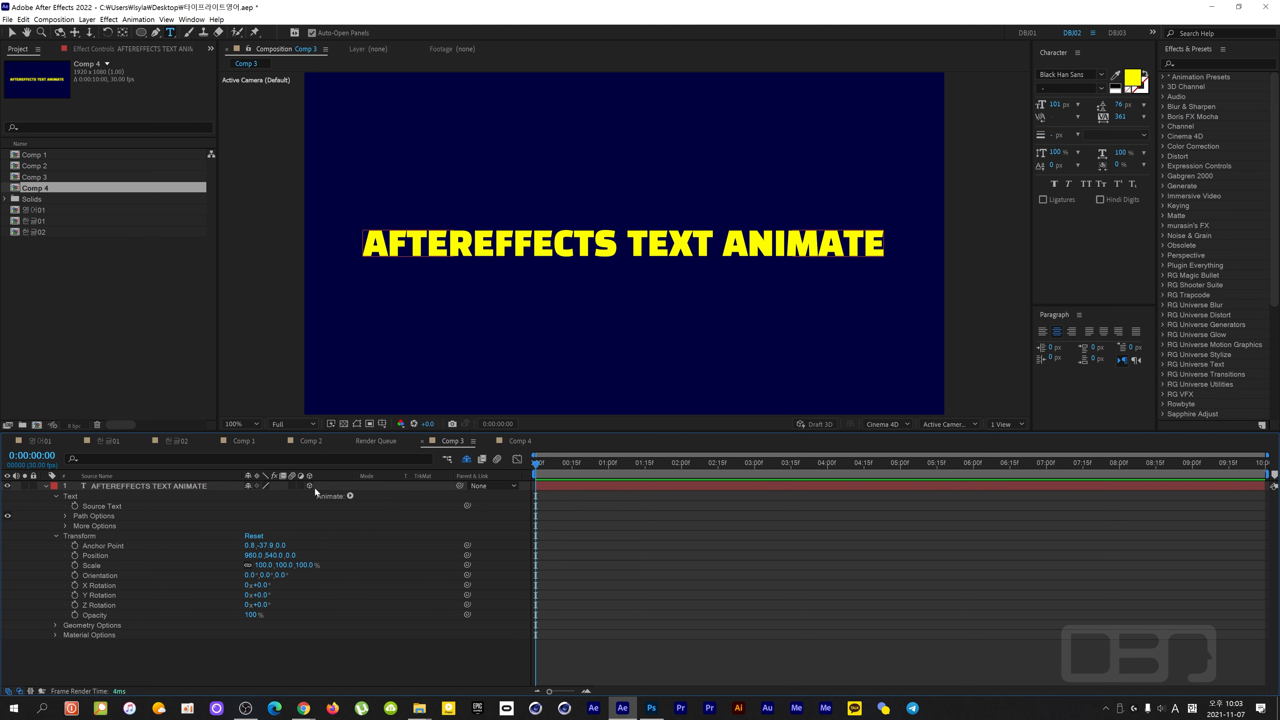
{"action": "left_click", "coordinate": [310, 486]}
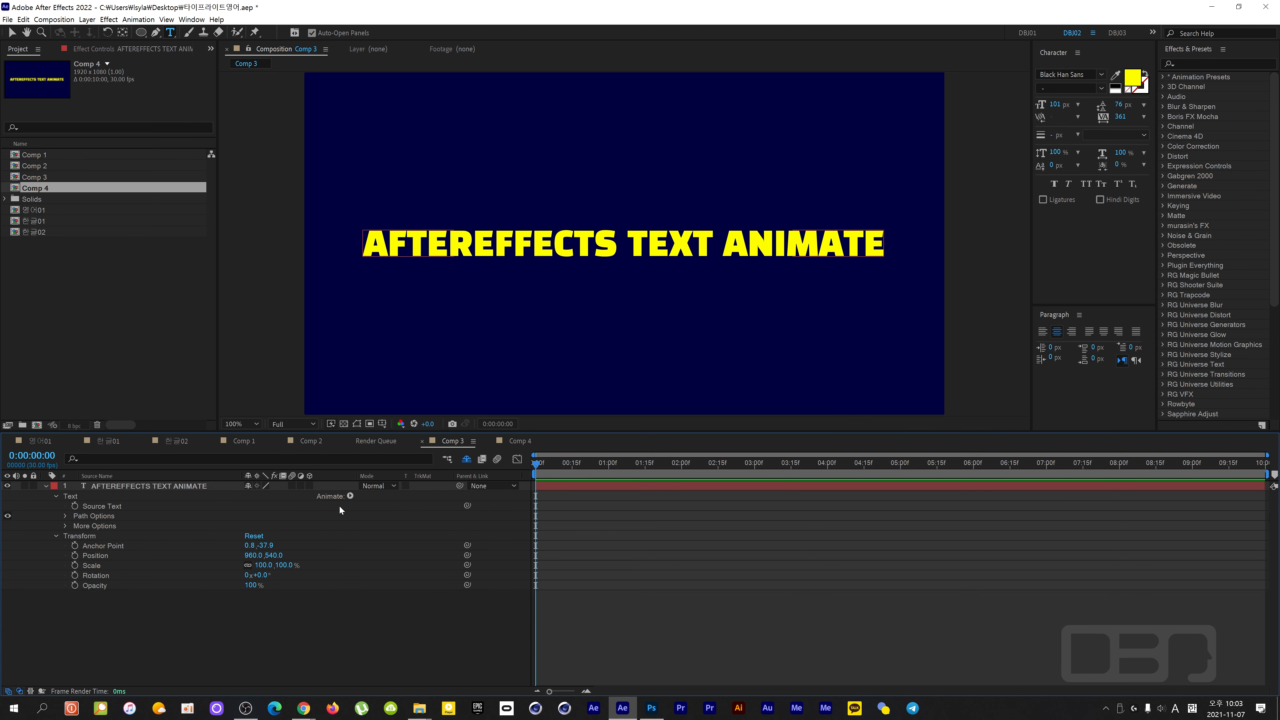
Step: Try enabling per-character 3D on the text layer and return the layer to 2D
{"action": "left_click", "coordinate": [350, 497]}
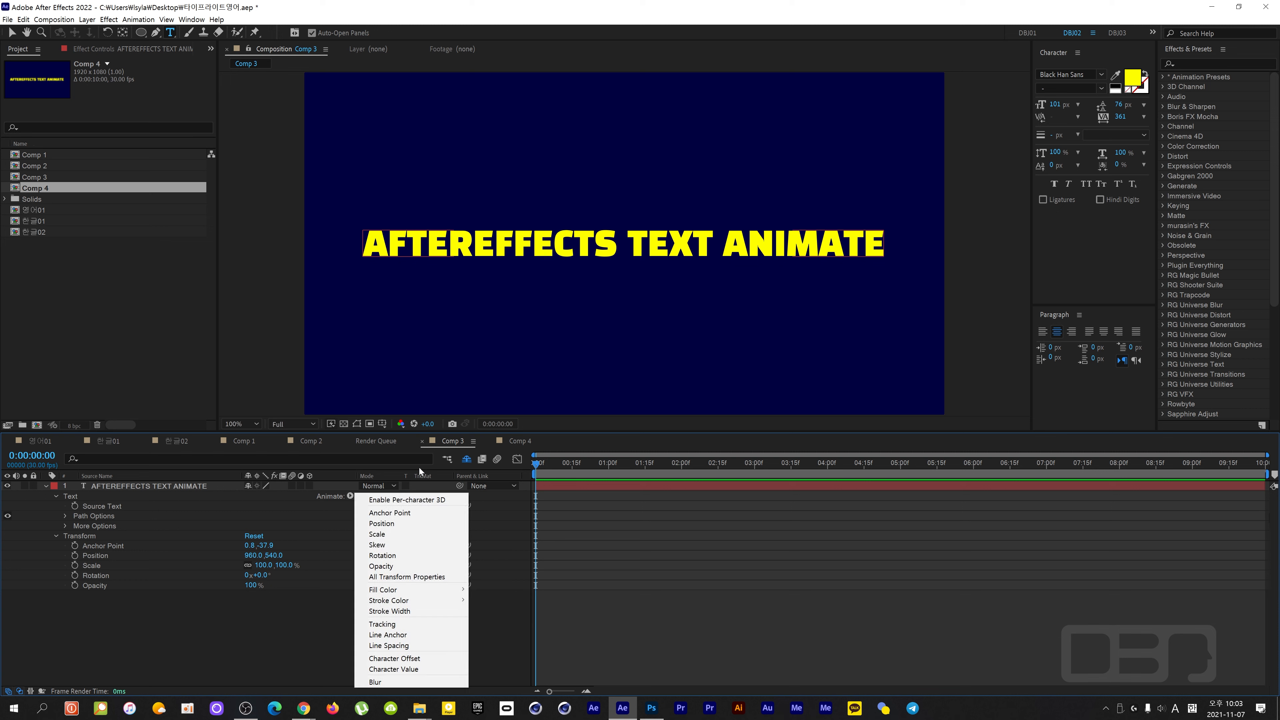
{"action": "left_click", "coordinate": [382, 500]}
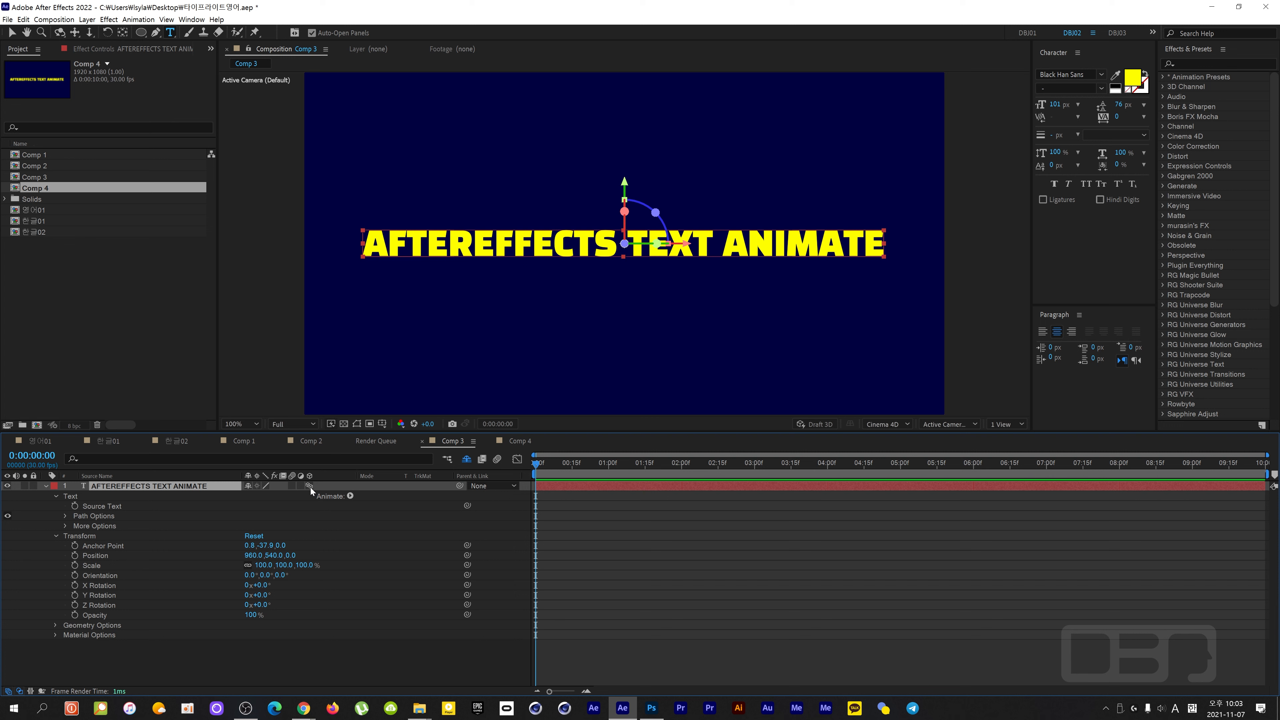
{"action": "left_click", "coordinate": [310, 487]}
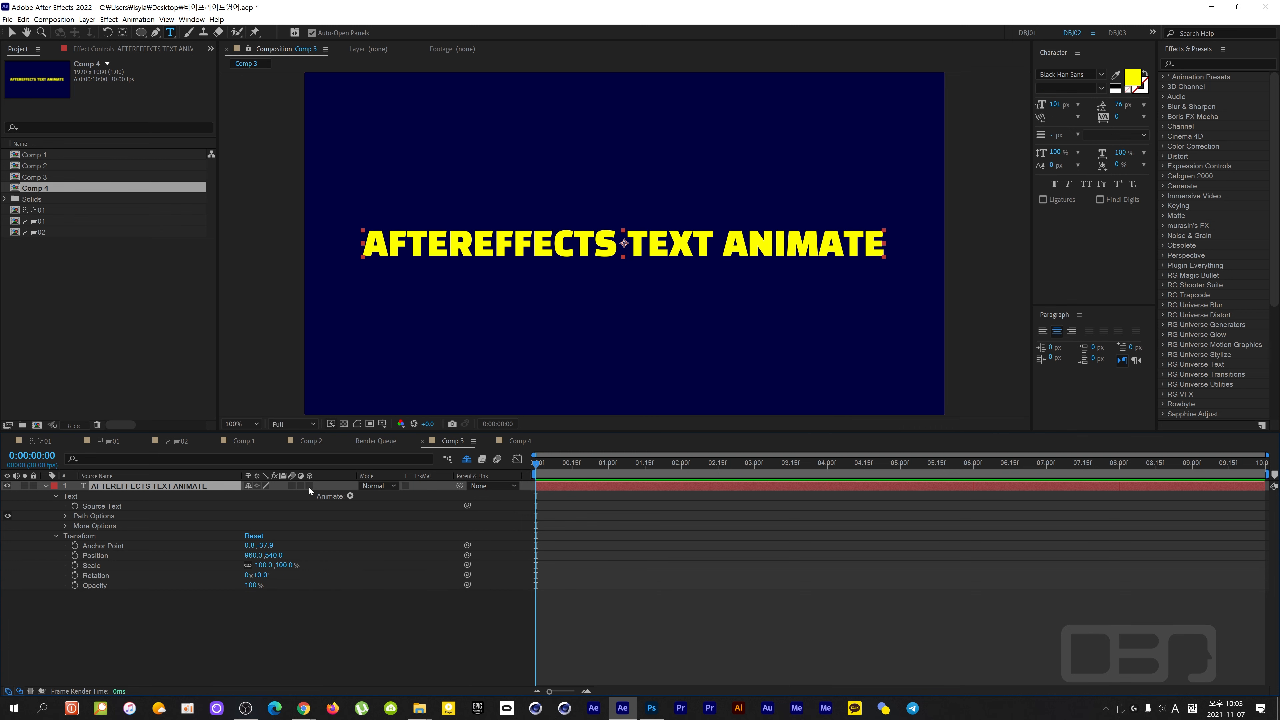
{"action": "left_click", "coordinate": [308, 486]}
{"action": "left_click", "coordinate": [310, 486]}
{"action": "left_click", "coordinate": [350, 497]}
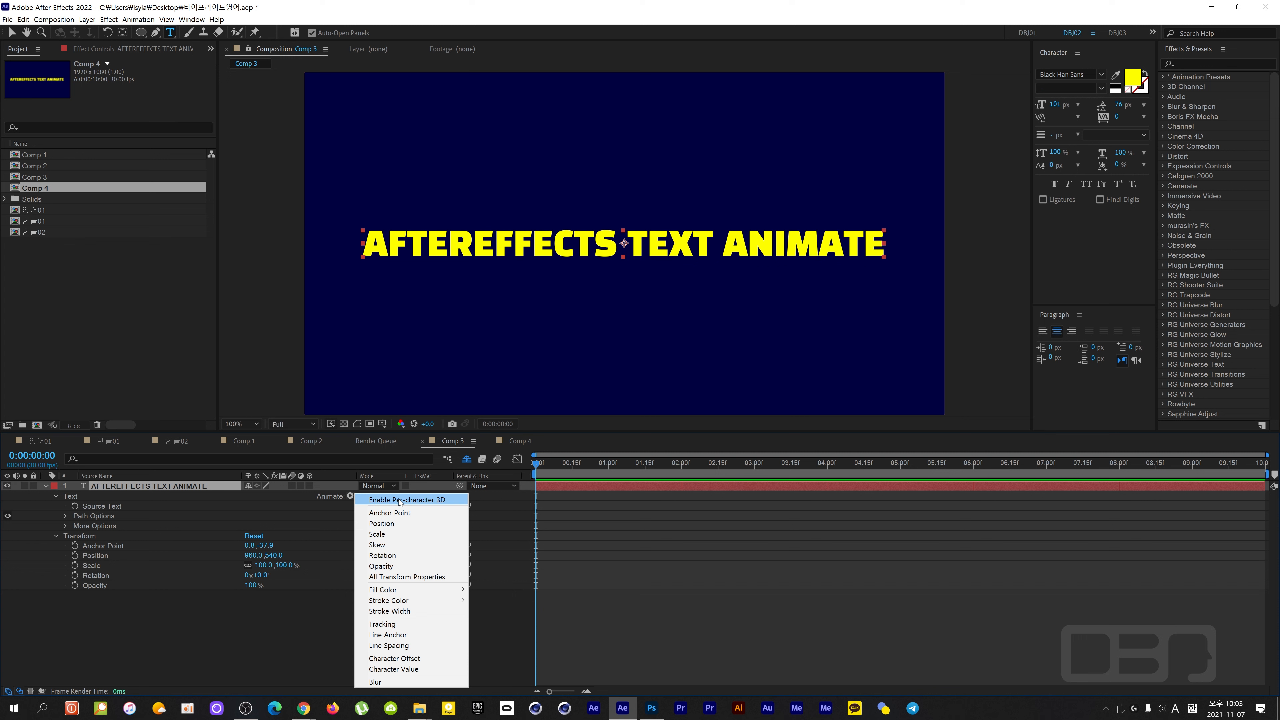
{"action": "left_click", "coordinate": [436, 501]}
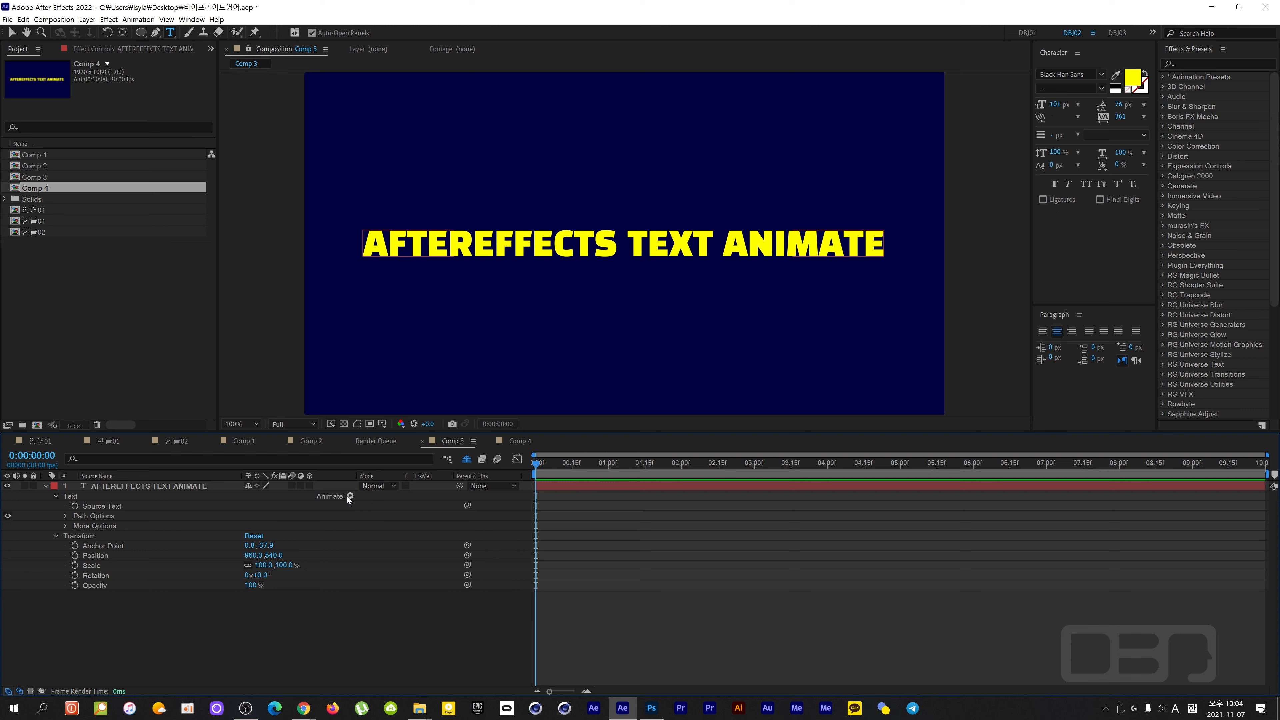
Step: Make the layer 3D, try an X Rotation of 12°, and revert both changes
{"action": "left_click", "coordinate": [309, 486]}
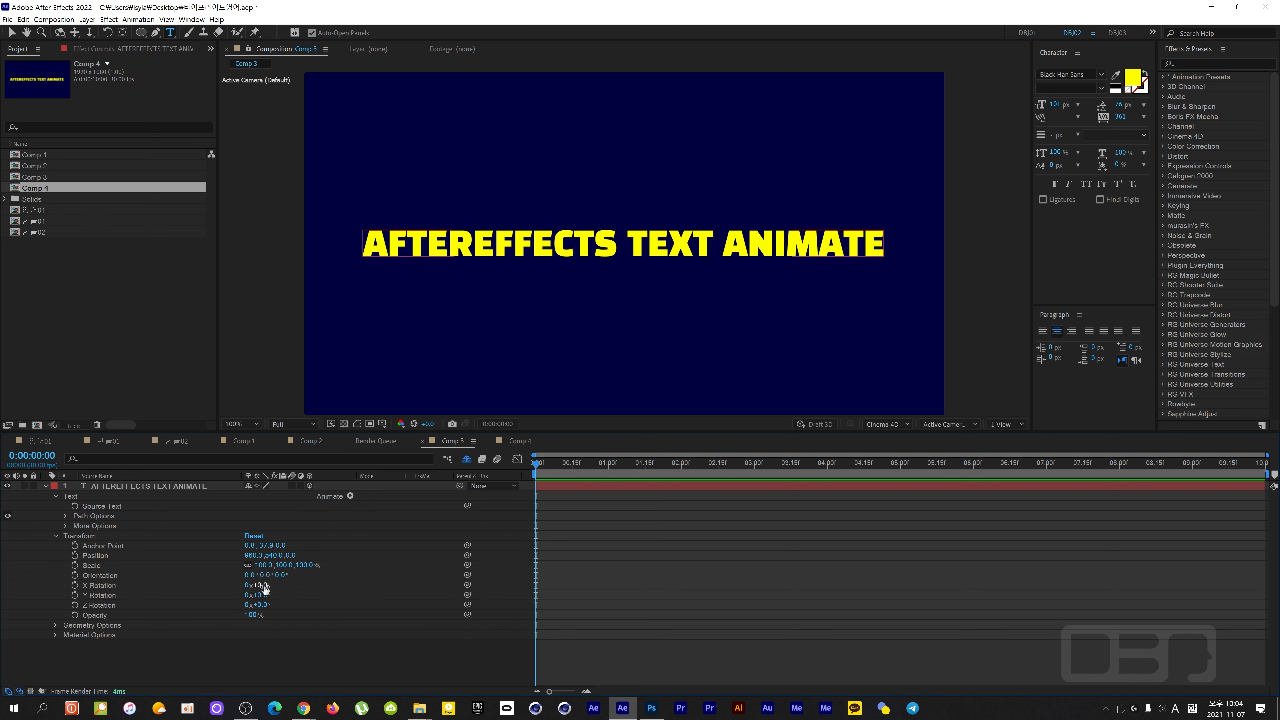
{"action": "left_click_drag", "start_coordinate": [264, 587], "coordinate": [280, 586]}
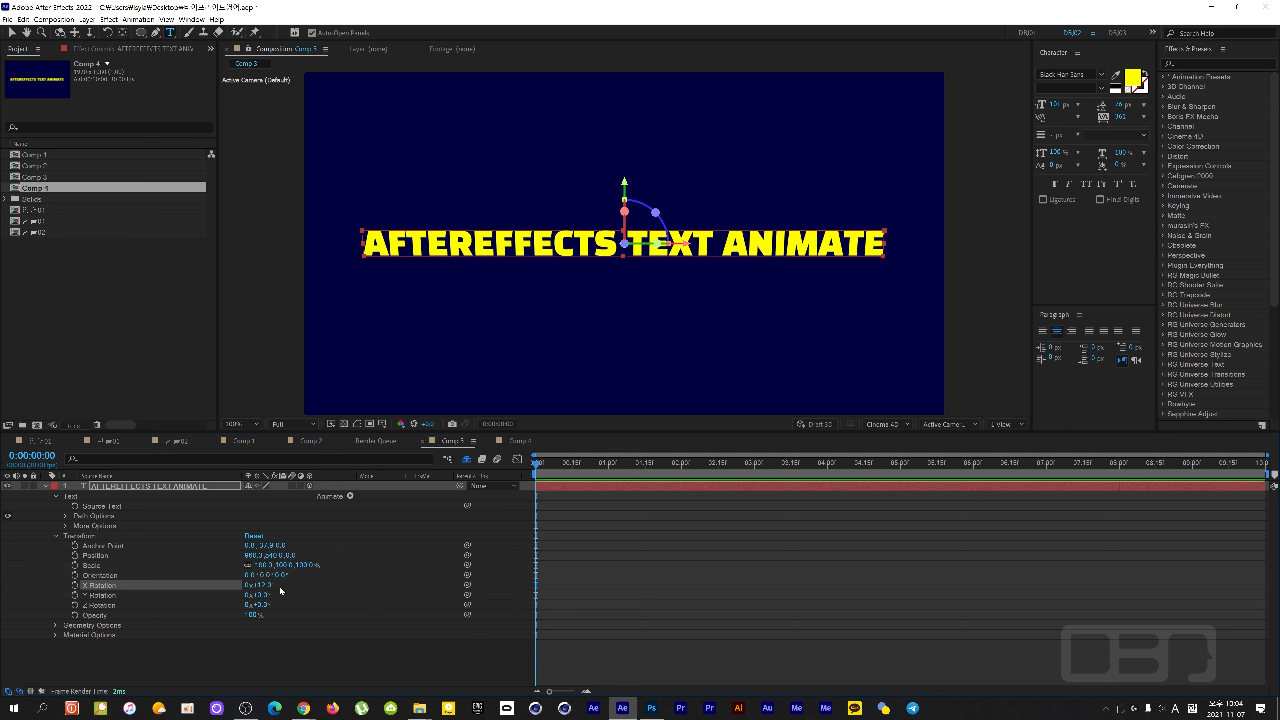
{"action": "key", "text": "ctrl+z"}
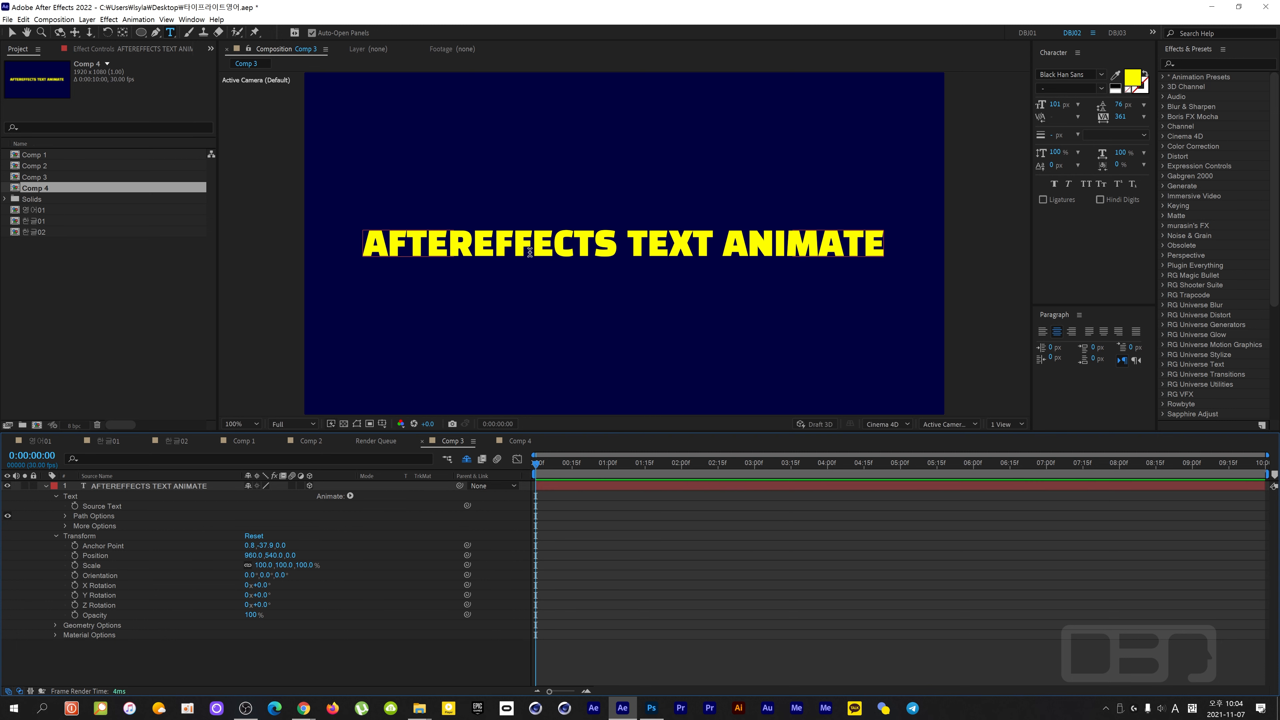
{"action": "left_click", "coordinate": [310, 486]}
Step: Enable per-character 3D for the text layer and review its Transform properties and animator options
{"action": "left_click", "coordinate": [350, 496]}
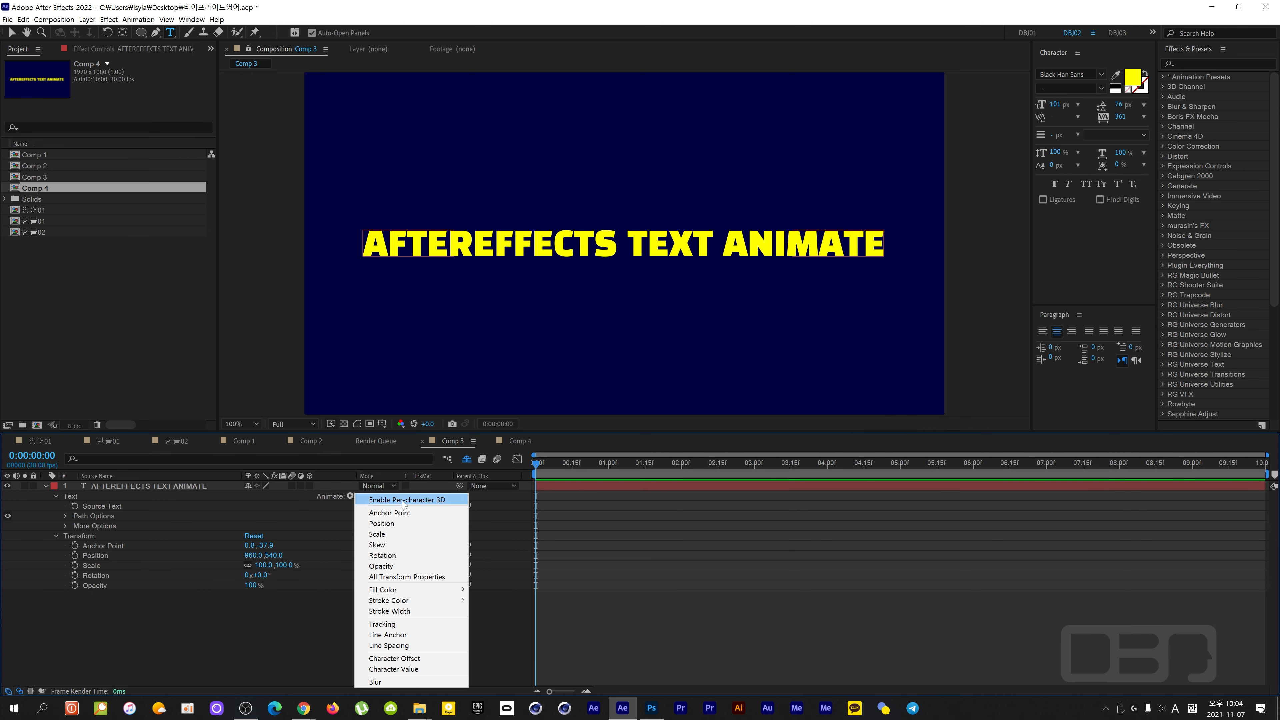
{"action": "left_click", "coordinate": [423, 501]}
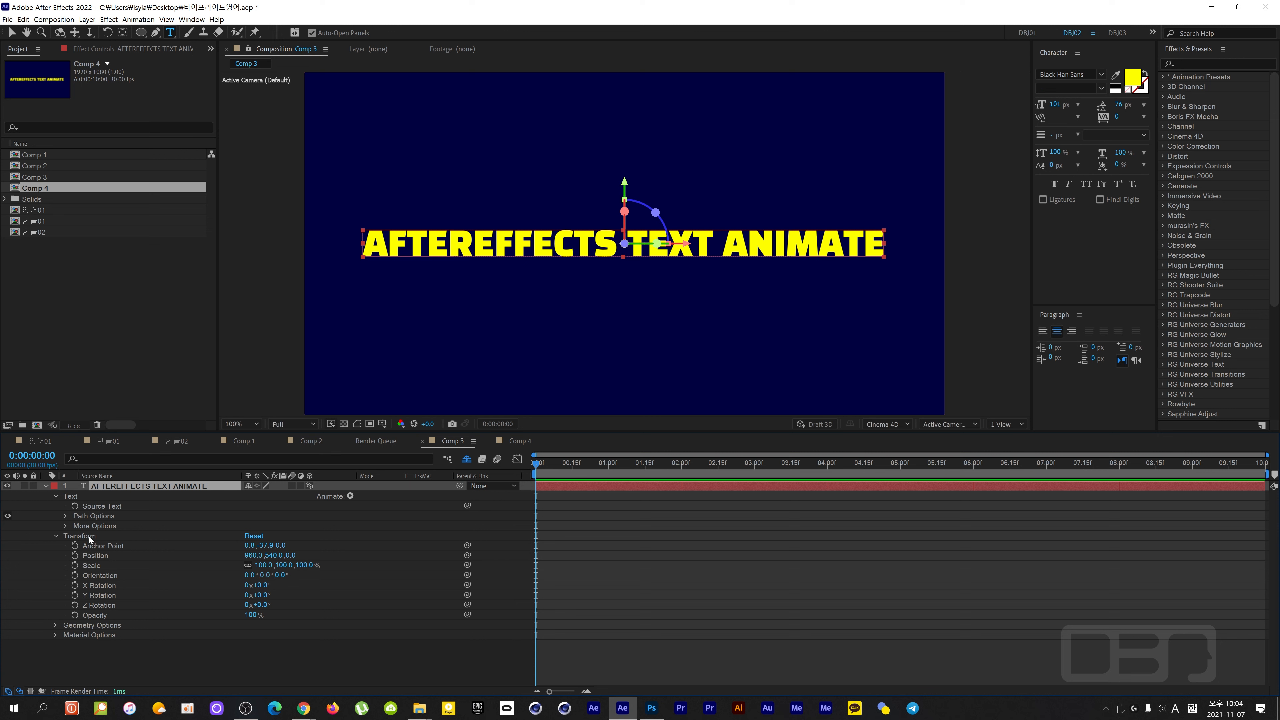
{"action": "left_click", "coordinate": [56, 536]}
{"action": "left_click", "coordinate": [55, 535]}
{"action": "left_click", "coordinate": [349, 497]}
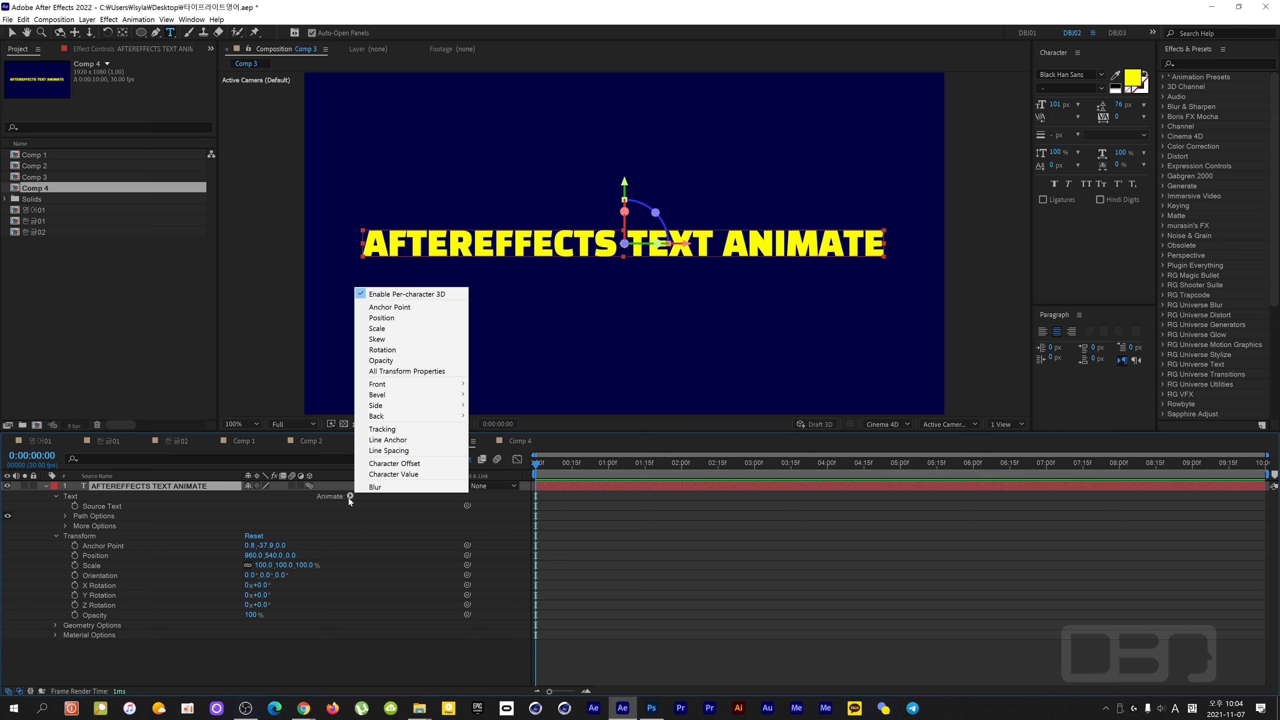
{"action": "left_click", "coordinate": [315, 503]}
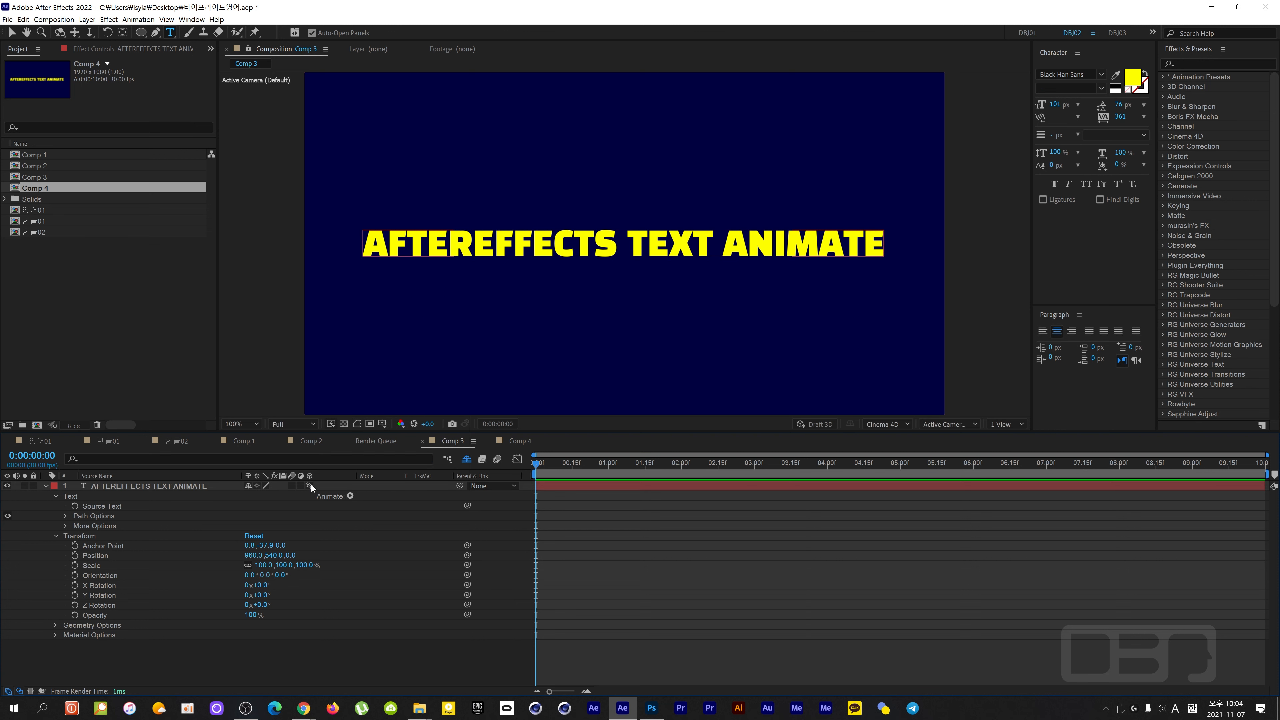
Step: Switch the layer to regular 3D and add a text animator with Position and Rotation properties
{"action": "left_click", "coordinate": [310, 485]}
{"action": "left_click", "coordinate": [310, 485]}
{"action": "left_click", "coordinate": [349, 497]}
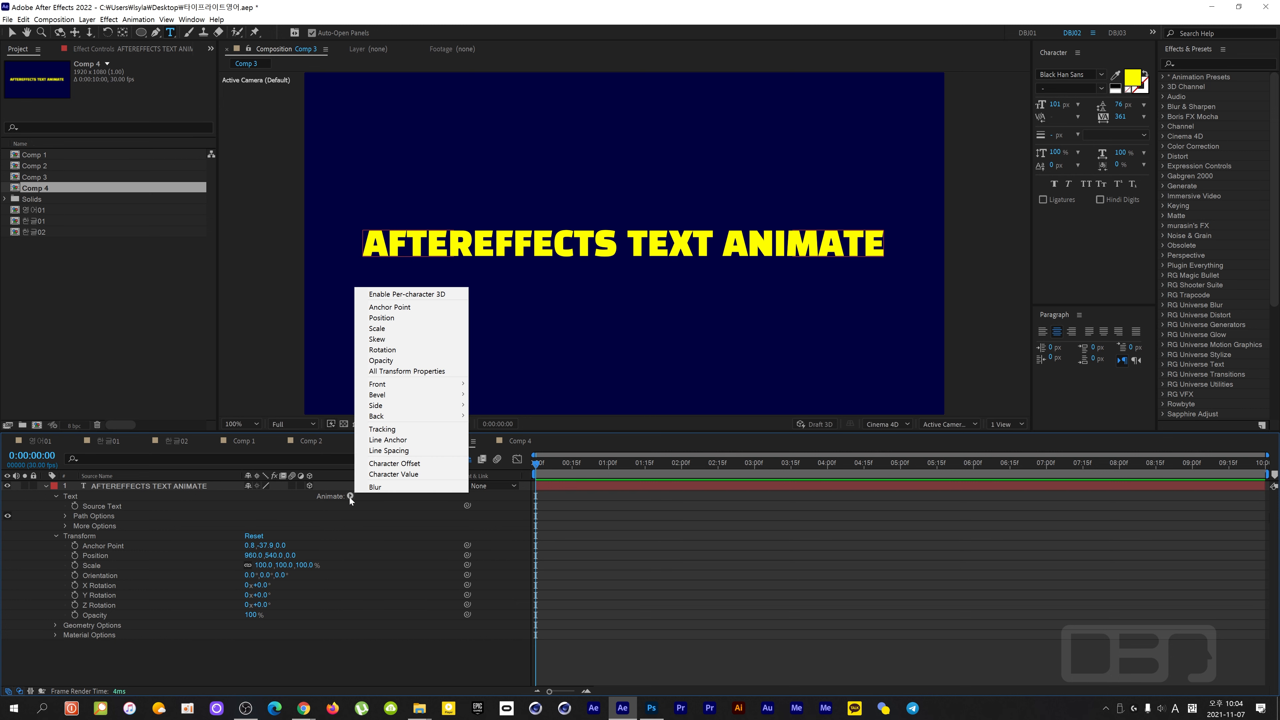
{"action": "left_click", "coordinate": [382, 318]}
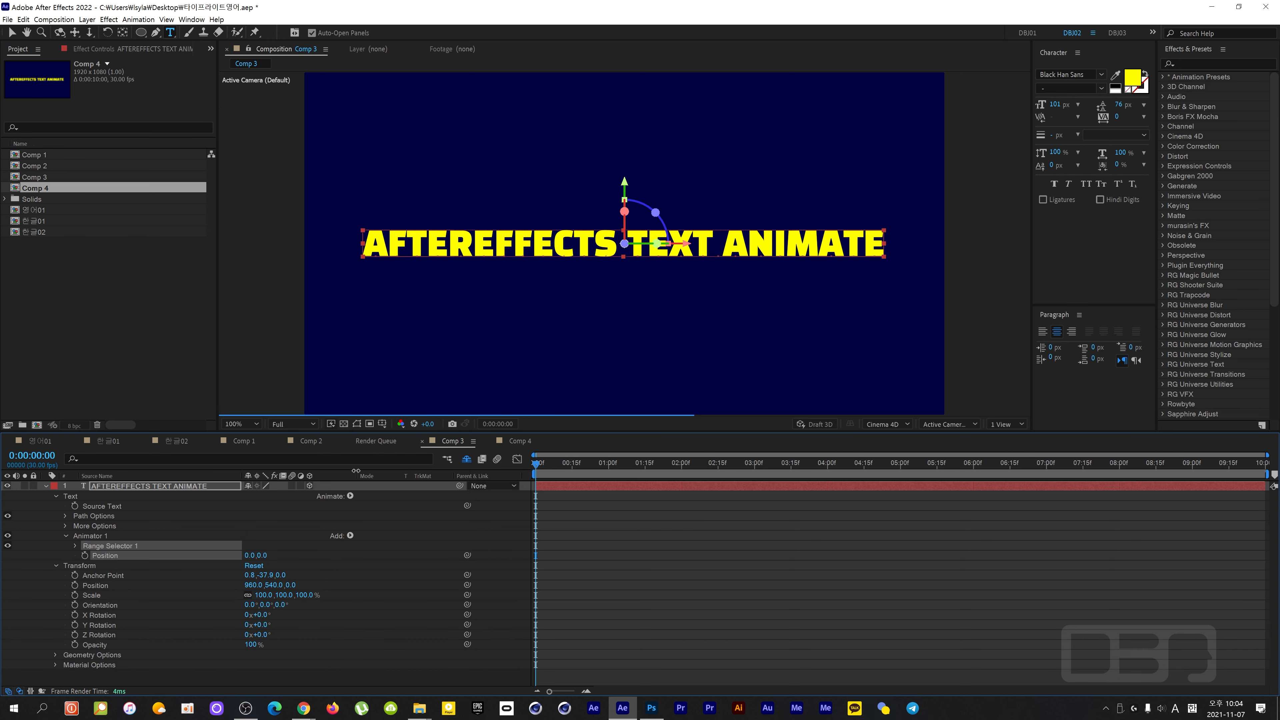
{"action": "left_click", "coordinate": [351, 537]}
{"action": "mouse_move", "coordinate": [398, 538]}
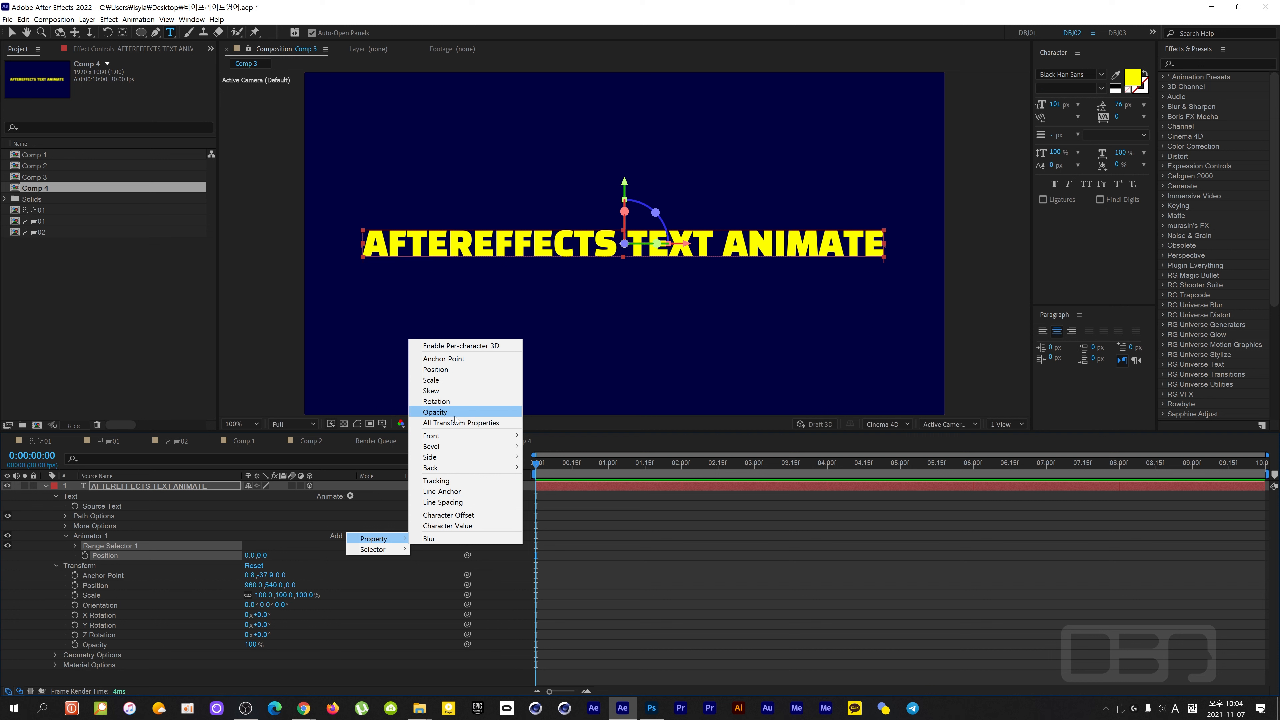
{"action": "left_click", "coordinate": [455, 402]}
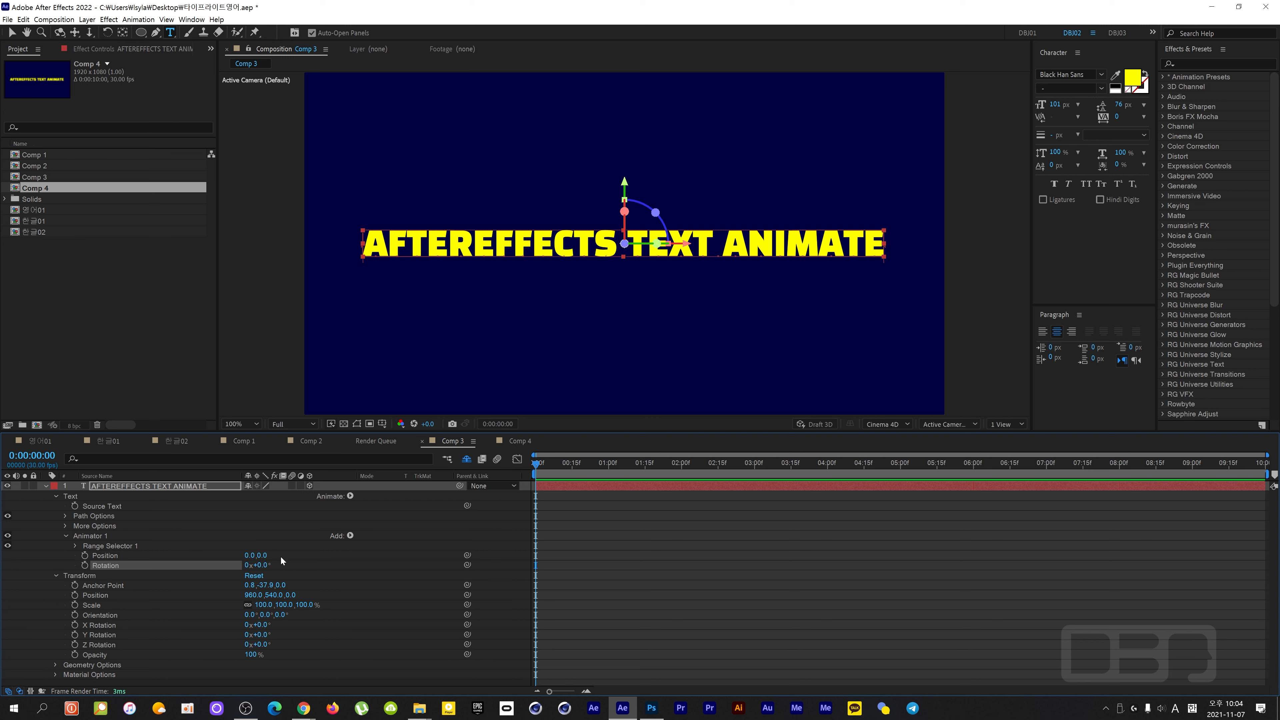
Step: Return the text layer to 2D and delete Animator 1
{"action": "left_click", "coordinate": [310, 486]}
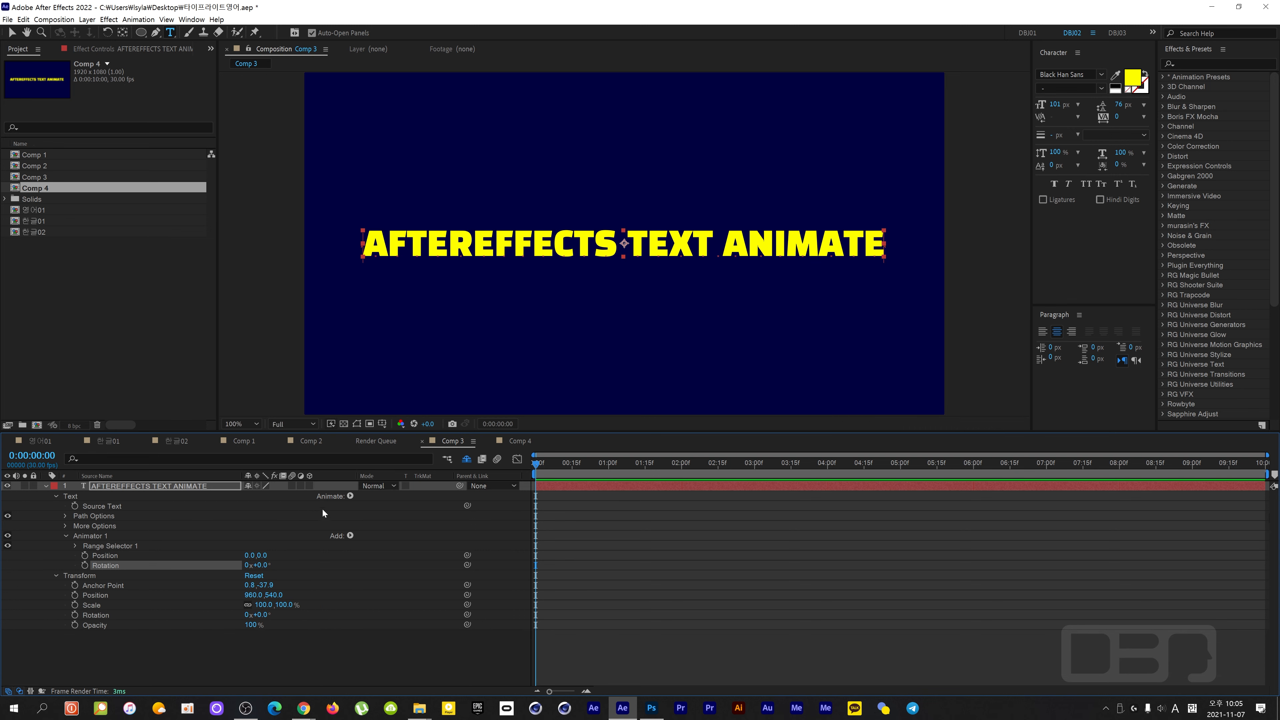
{"action": "left_click", "coordinate": [101, 536]}
{"action": "key", "text": "Delete"}
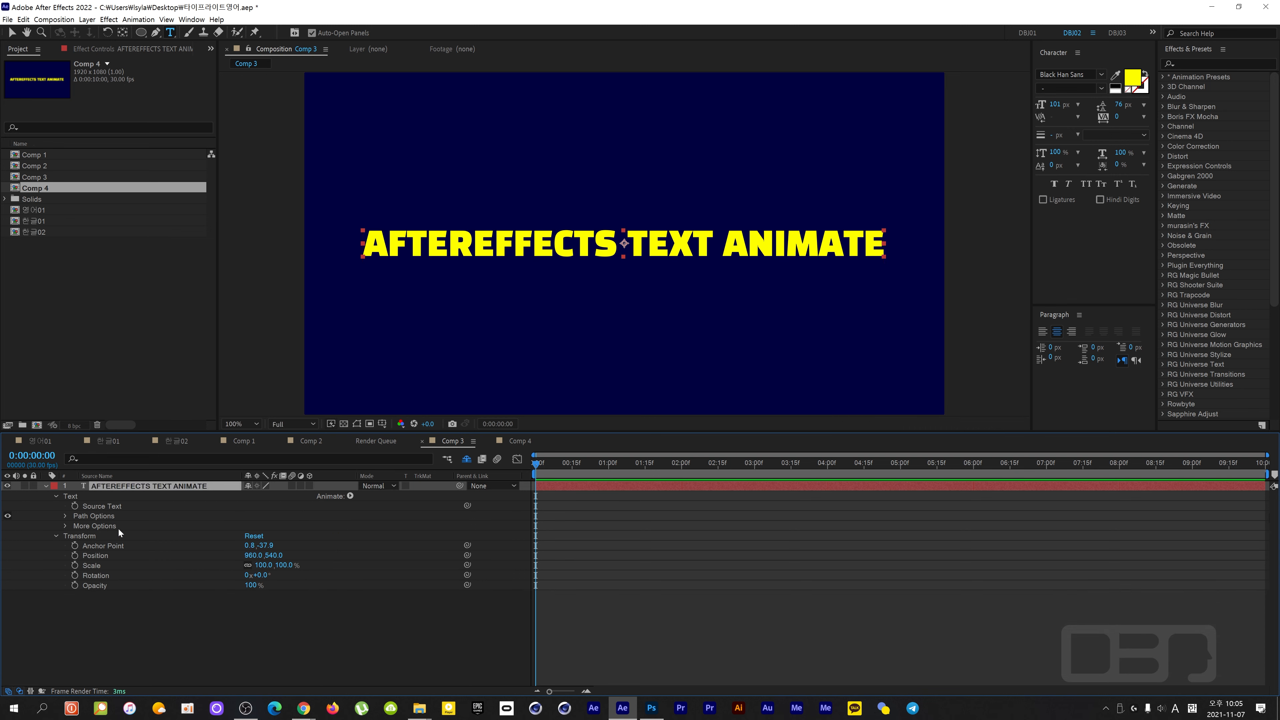
Step: Enable per-character 3D for the text layer and add a Position text animator
{"action": "left_click", "coordinate": [351, 497]}
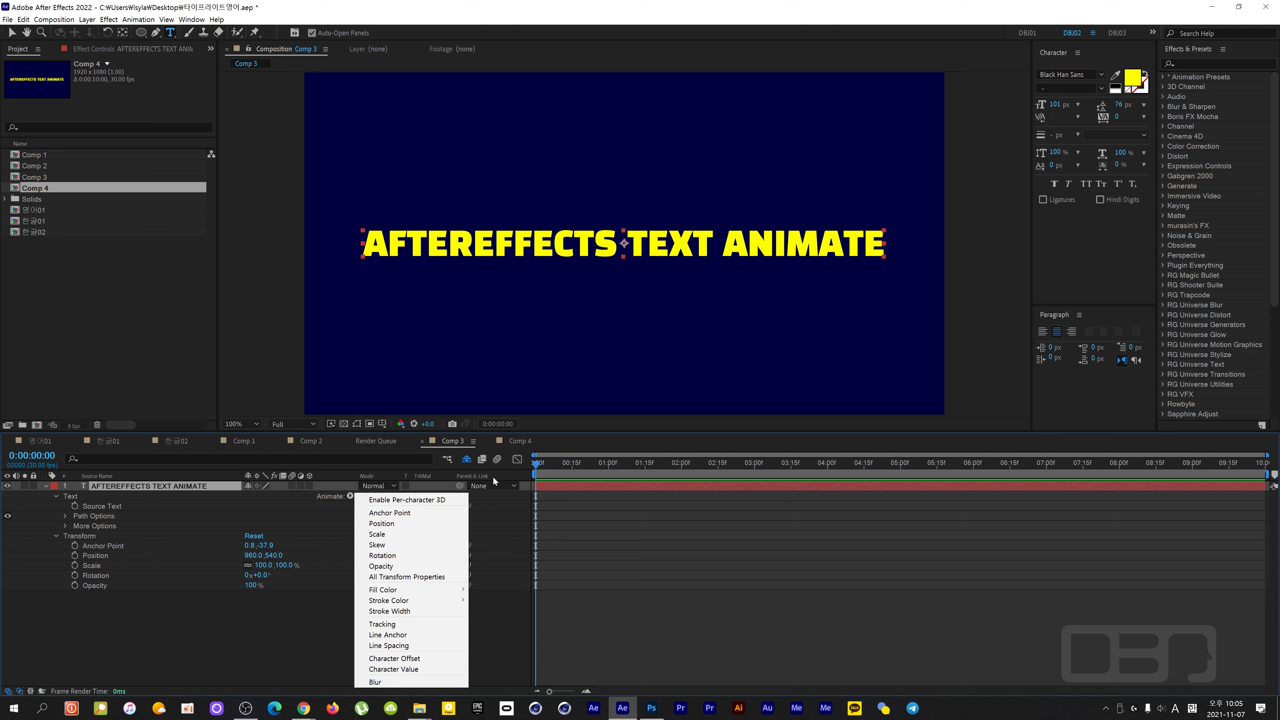
{"action": "left_click", "coordinate": [437, 501]}
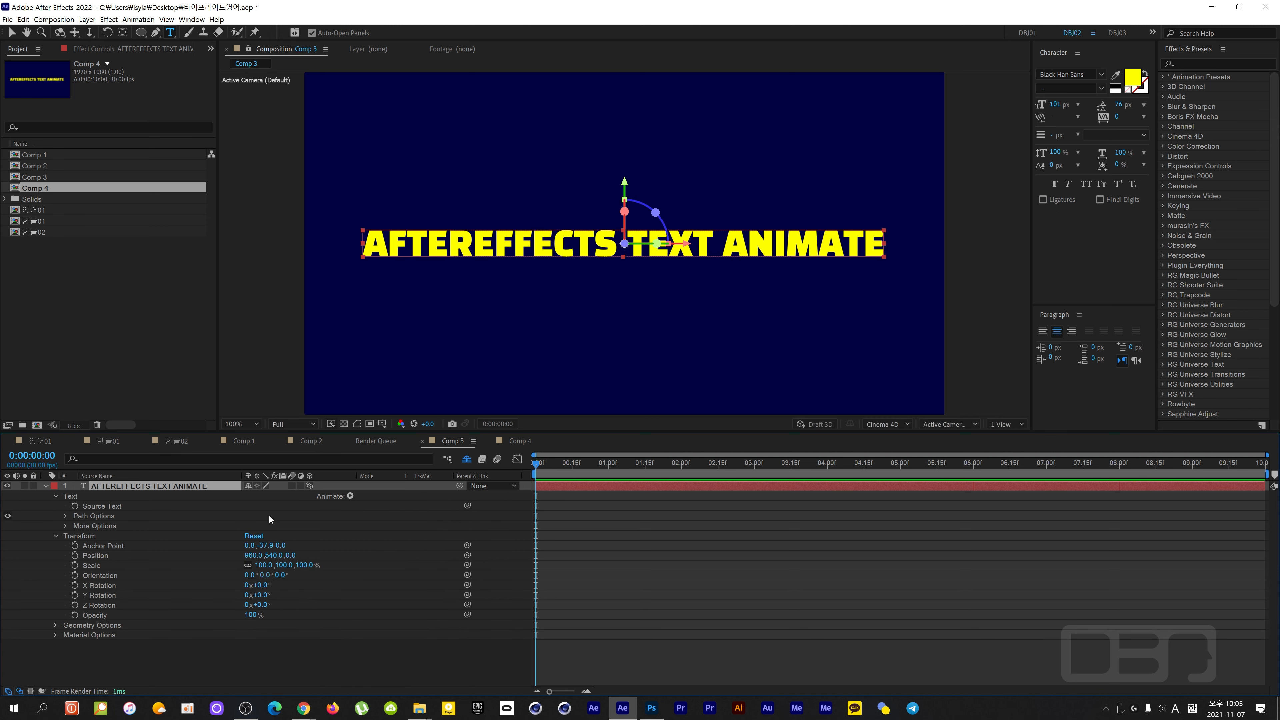
{"action": "left_click", "coordinate": [348, 497]}
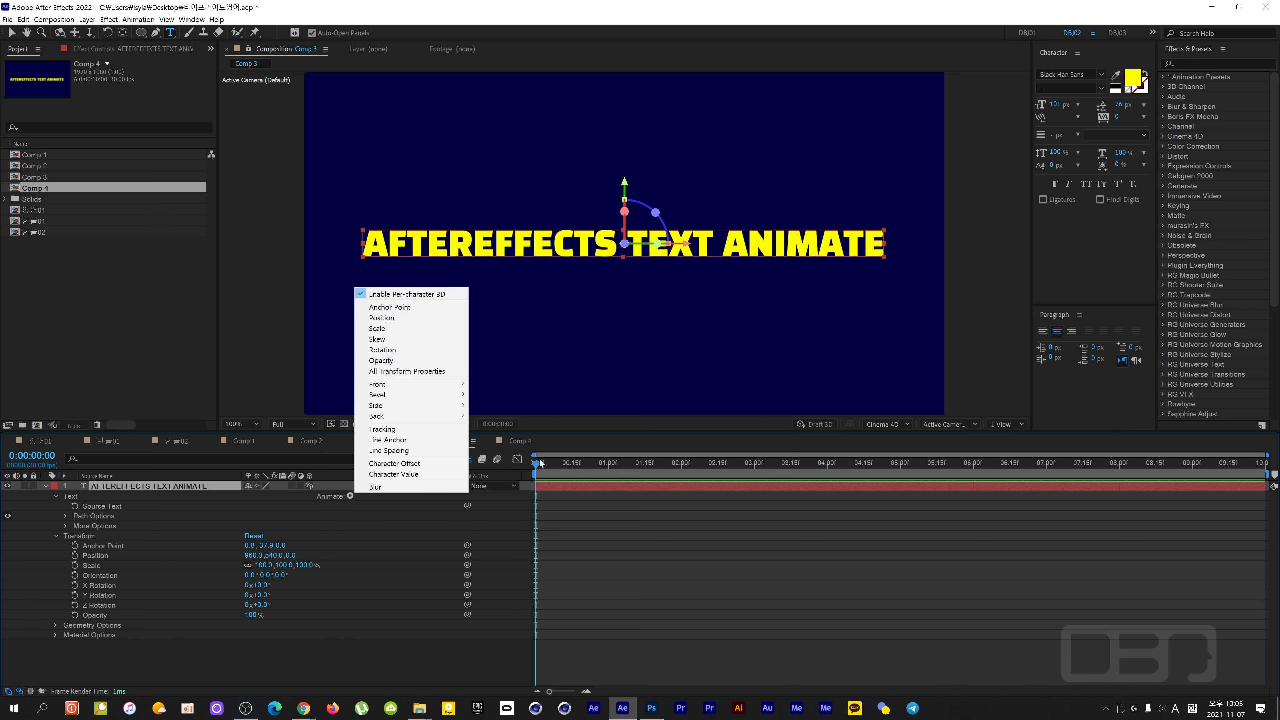
{"action": "left_click", "coordinate": [394, 321]}
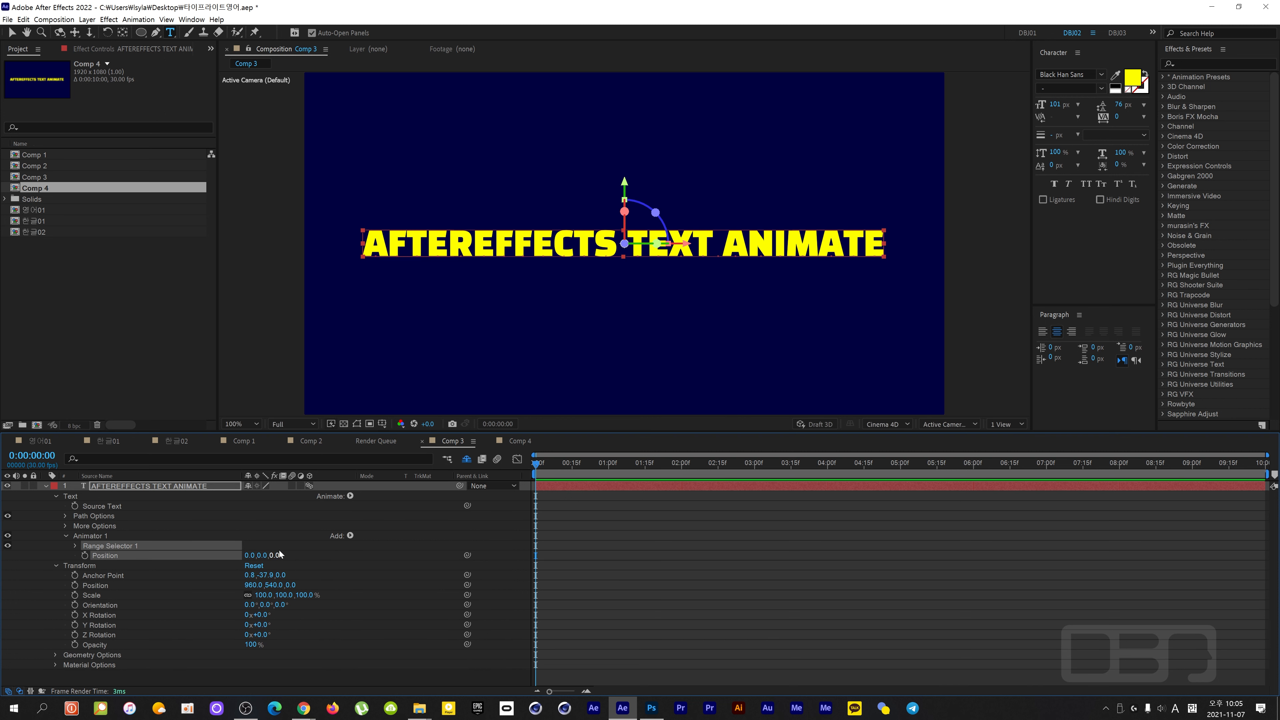
Step: Add the Rotation property to Animator 1 of the text layer
{"action": "left_click", "coordinate": [352, 537]}
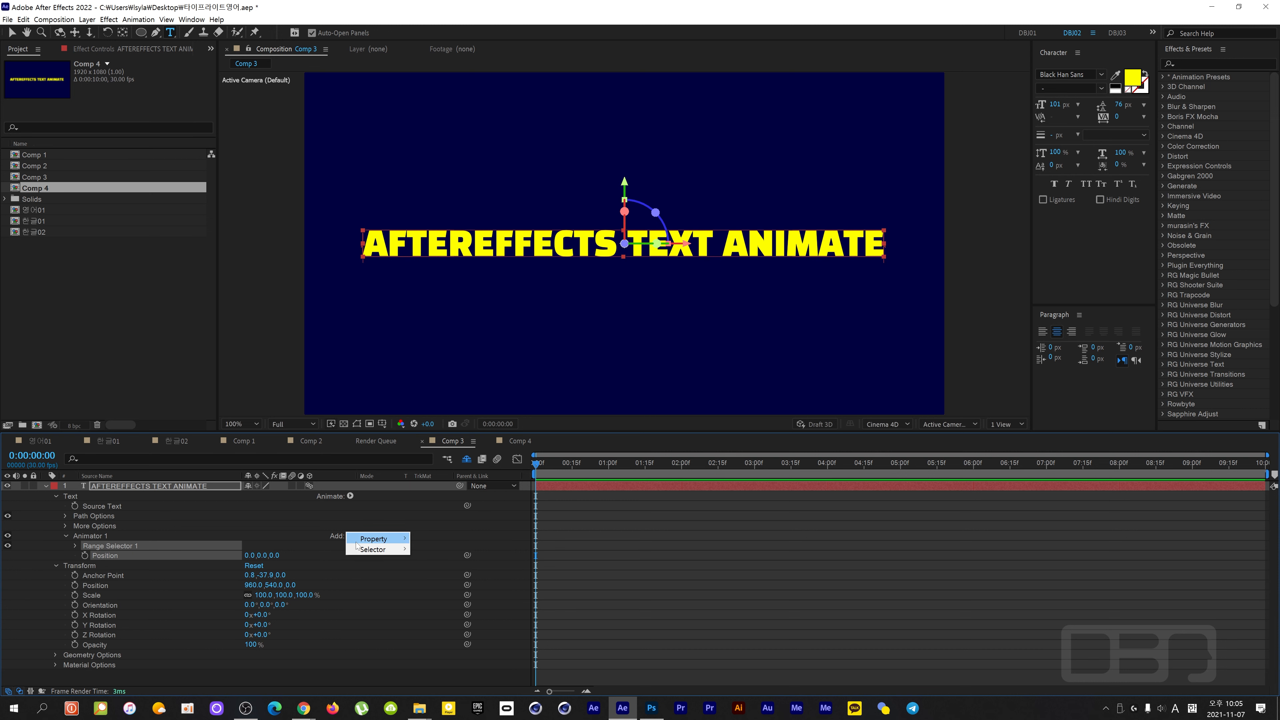
{"action": "mouse_move", "coordinate": [378, 539]}
{"action": "left_click", "coordinate": [486, 402]}
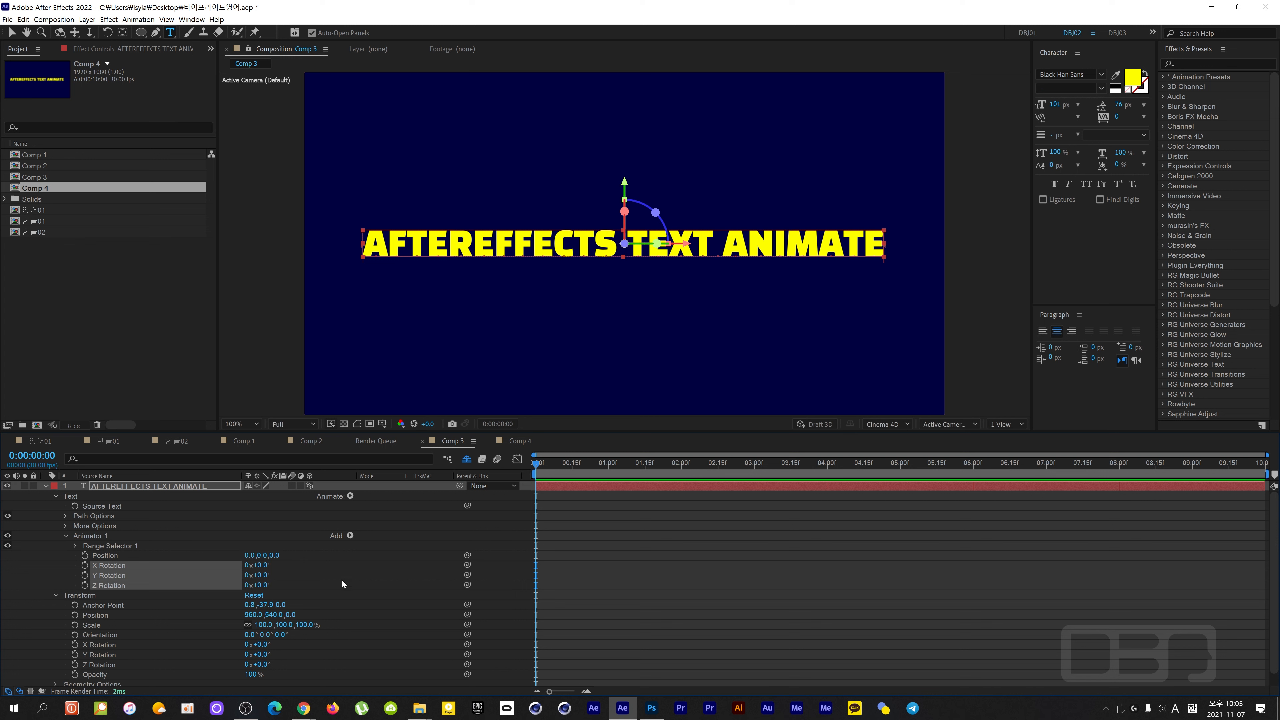
{"action": "left_click", "coordinate": [319, 583]}
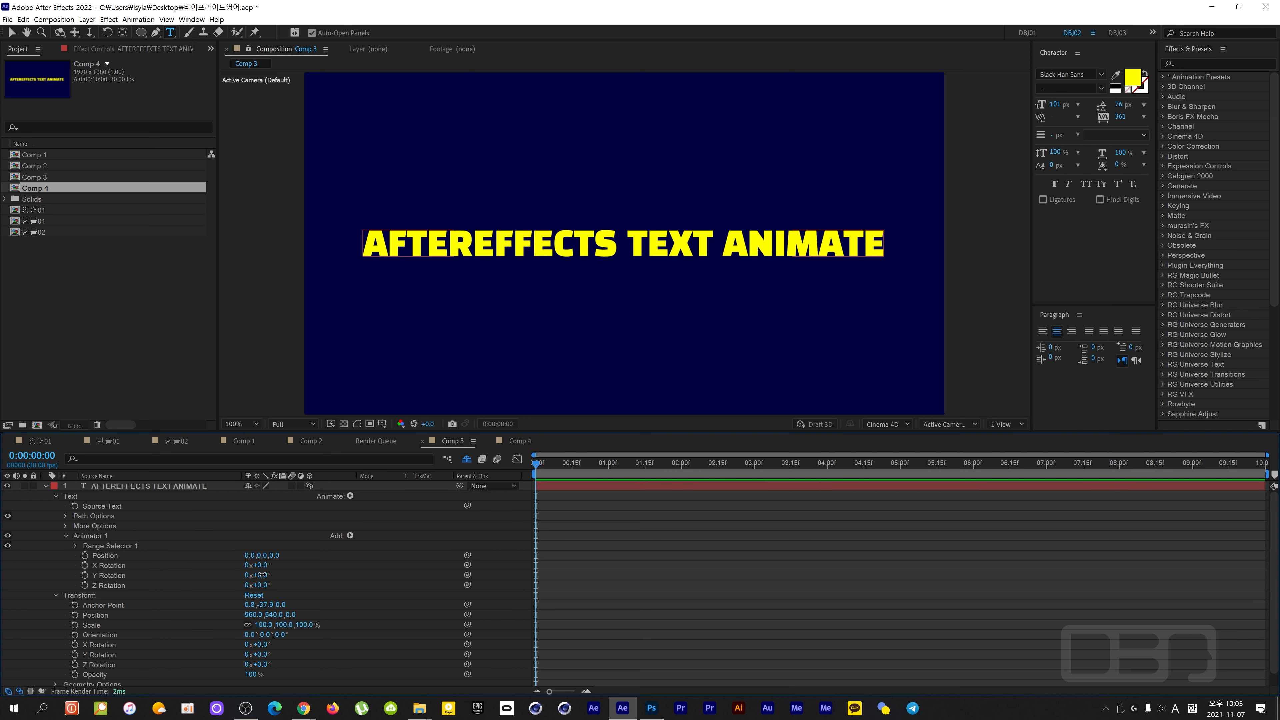
Step: Set Animator 1's Y Rotation to 90° and expand Range Selector 1 to show its Start, End and Offset
{"action": "mouse_move", "coordinate": [261, 575]}
{"action": "left_mouse_down"}
{"action": "mouse_move", "coordinate": [287, 568]}
{"action": "mouse_move", "coordinate": [252, 578]}
{"action": "left_mouse_up"}
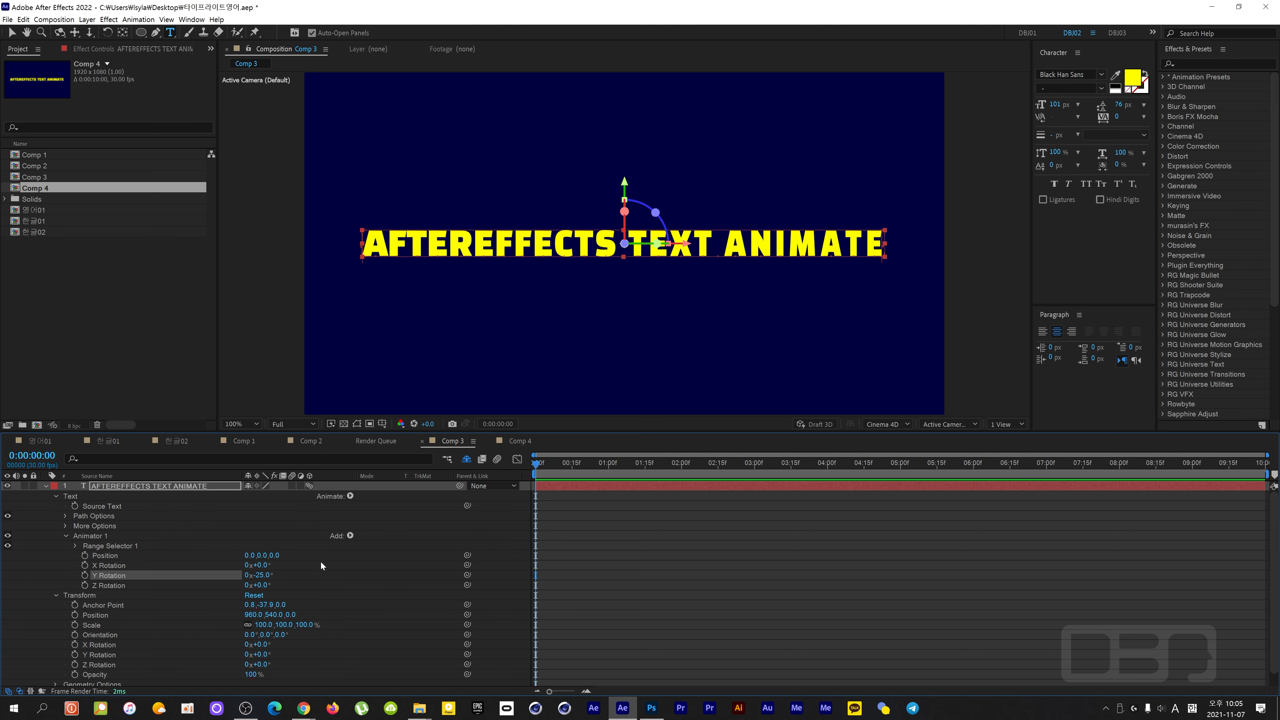
{"action": "key", "text": "ctrl+z"}
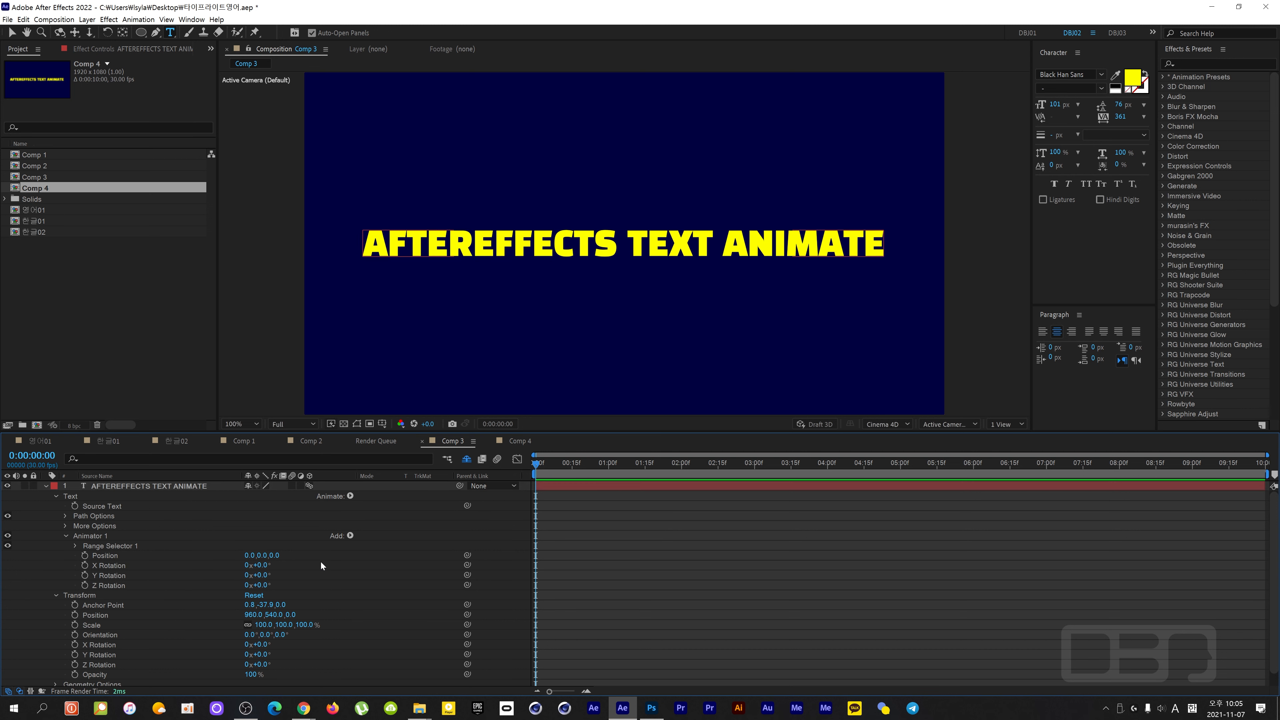
{"action": "left_click", "coordinate": [266, 576]}
{"action": "type", "text": "90"}
{"action": "key", "text": "Return"}
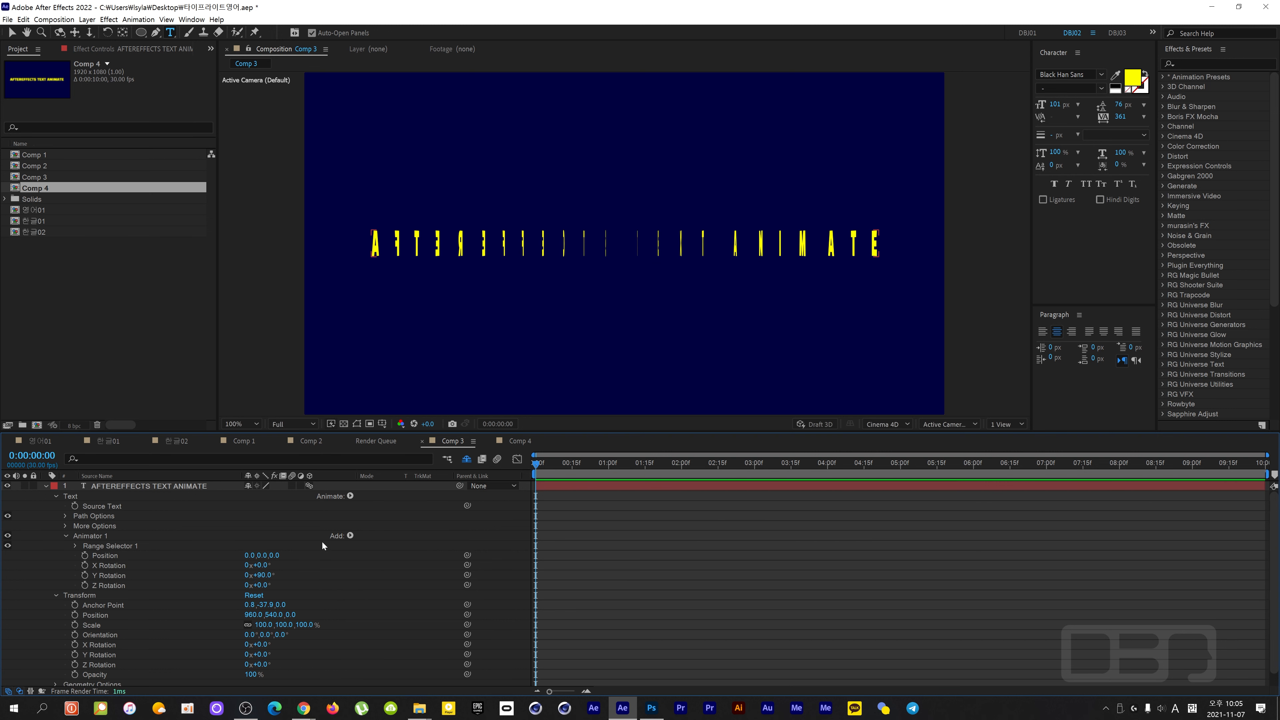
{"action": "left_click", "coordinate": [75, 546]}
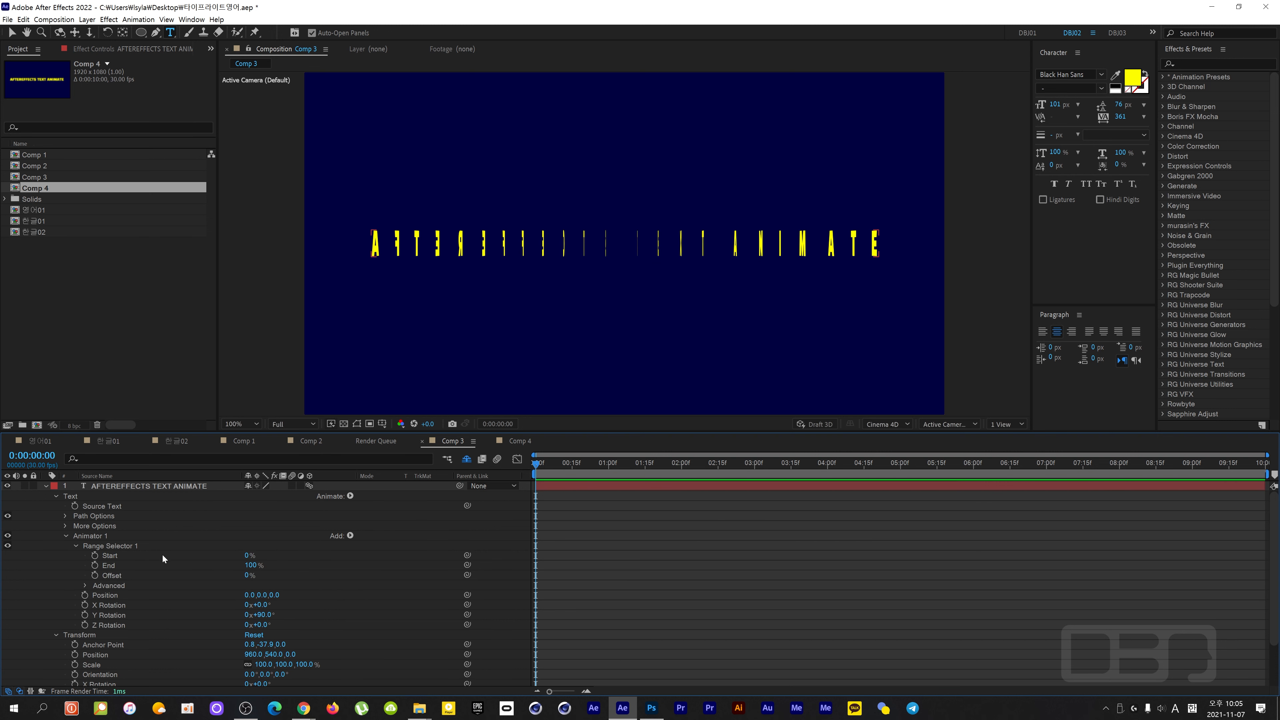
{"action": "mouse_move", "coordinate": [246, 555]}
{"action": "left_mouse_down"}
{"action": "mouse_move", "coordinate": [306, 547]}
{"action": "mouse_move", "coordinate": [237, 561]}
{"action": "left_mouse_up"}
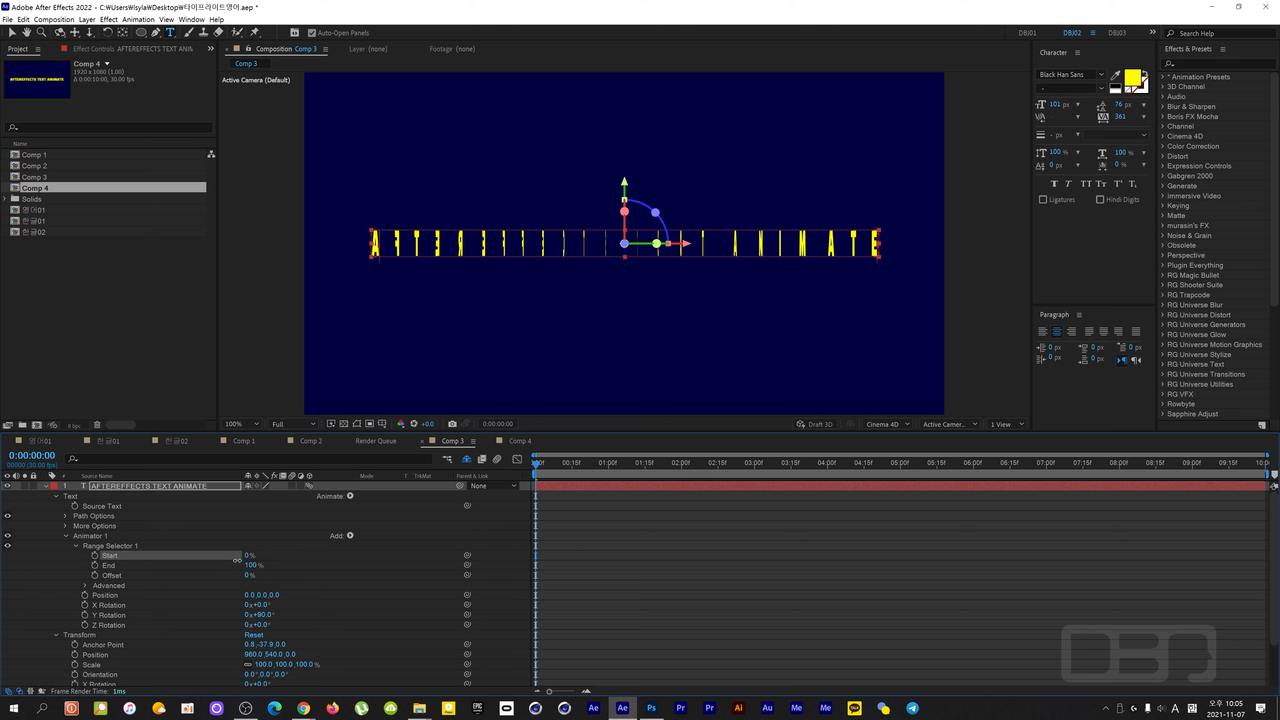
{"action": "left_click", "coordinate": [293, 534]}
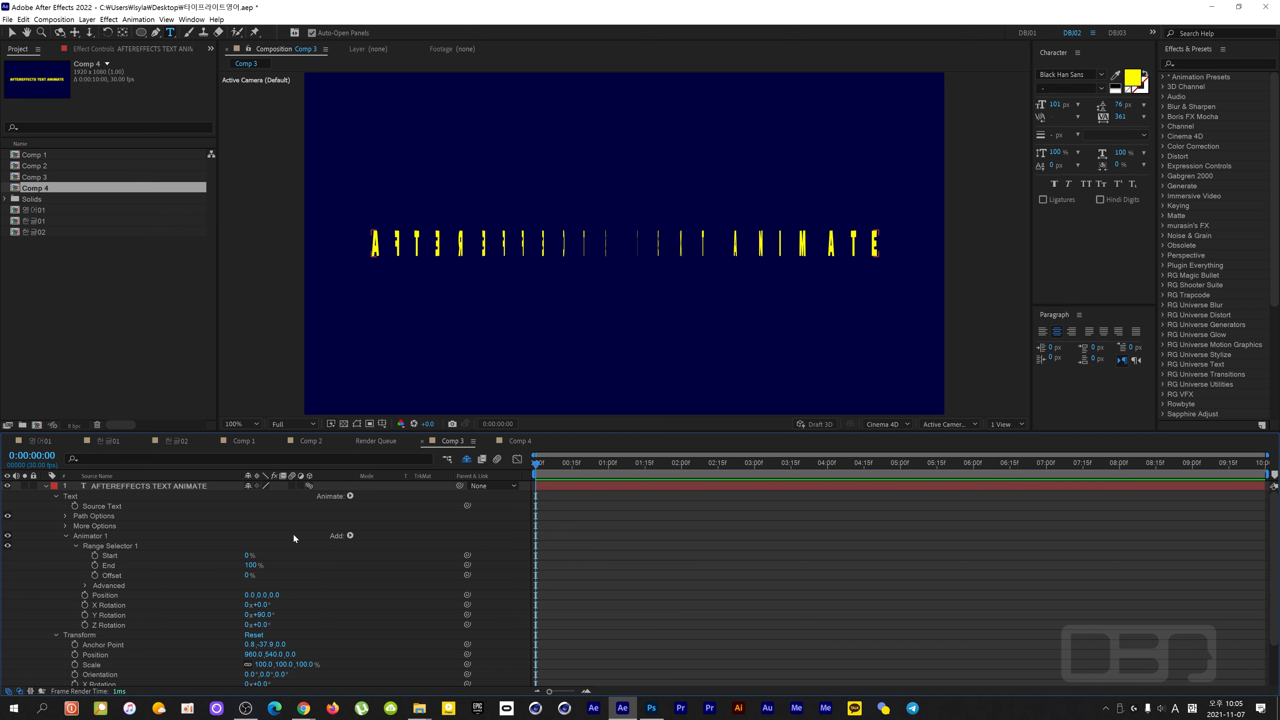
Step: Add a 50 mm two-node camera to Comp 3 and orbit it to view the rotated letters from an angle
{"action": "key", "text": "super+space"}
{"action": "key", "text": "ctrl+alt+shift+c"}
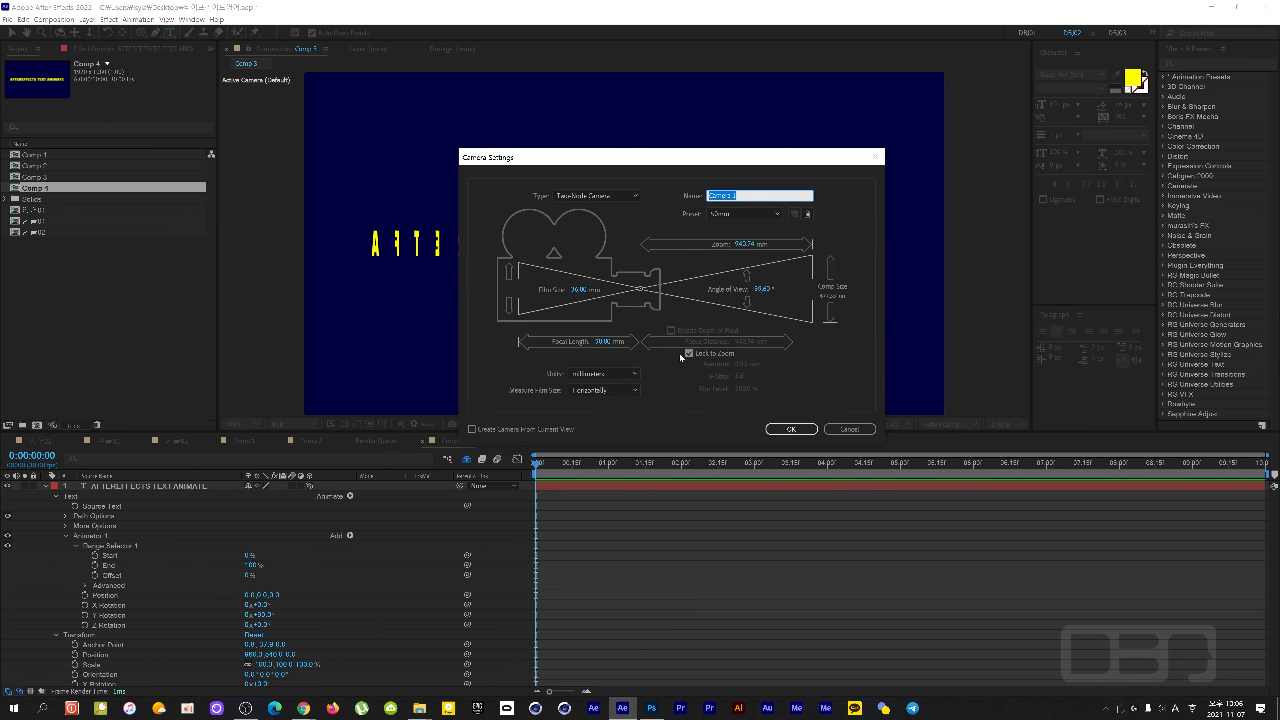
{"action": "left_click", "coordinate": [784, 428]}
{"action": "key", "text": "c"}
{"action": "left_click", "coordinate": [601, 244]}
{"action": "mouse_move", "coordinate": [613, 270]}
{"action": "left_mouse_down"}
{"action": "mouse_move", "coordinate": [619, 284]}
{"action": "mouse_move", "coordinate": [681, 241]}
{"action": "mouse_move", "coordinate": [707, 278]}
{"action": "mouse_move", "coordinate": [540, 282]}
{"action": "mouse_move", "coordinate": [535, 264]}
{"action": "mouse_move", "coordinate": [608, 252]}
{"action": "mouse_move", "coordinate": [686, 277]}
{"action": "mouse_move", "coordinate": [545, 263]}
{"action": "mouse_move", "coordinate": [620, 272]}
{"action": "left_mouse_up"}
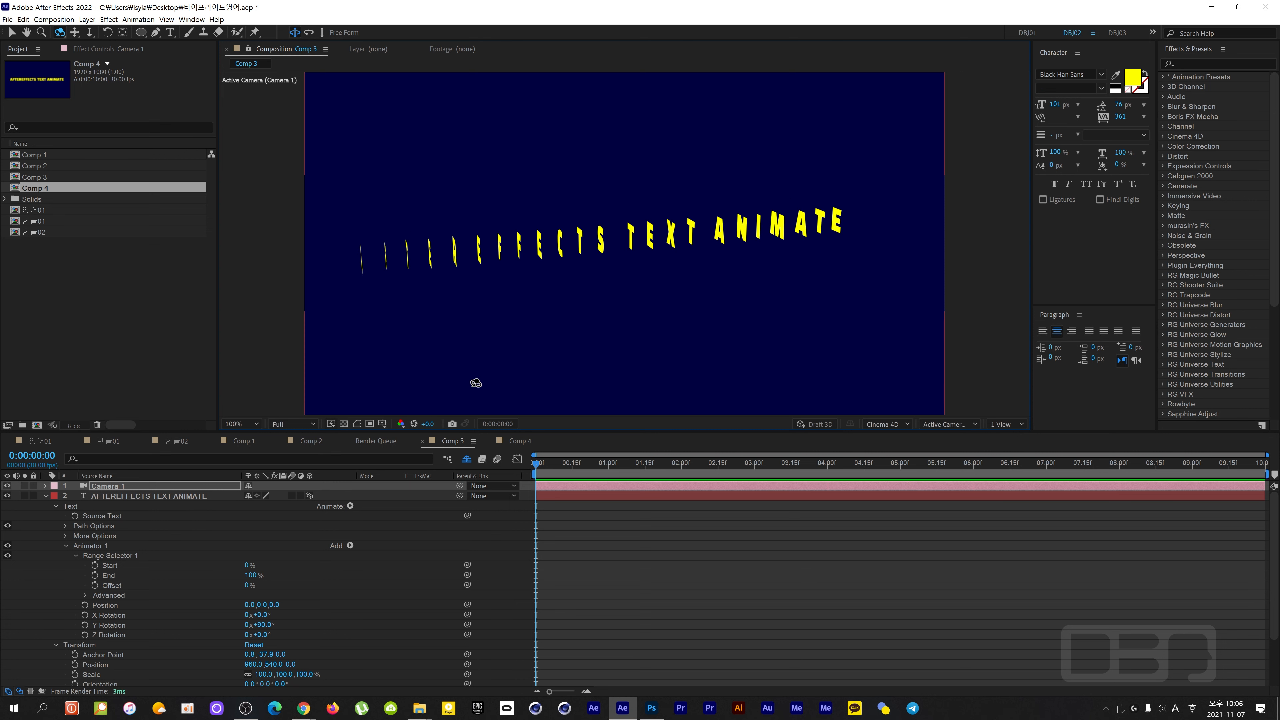
Step: Undo the camera orbit and delete Camera 1
{"action": "key", "text": "ctrl+z"}
{"action": "left_click", "coordinate": [114, 485]}
{"action": "key", "text": "Delete"}
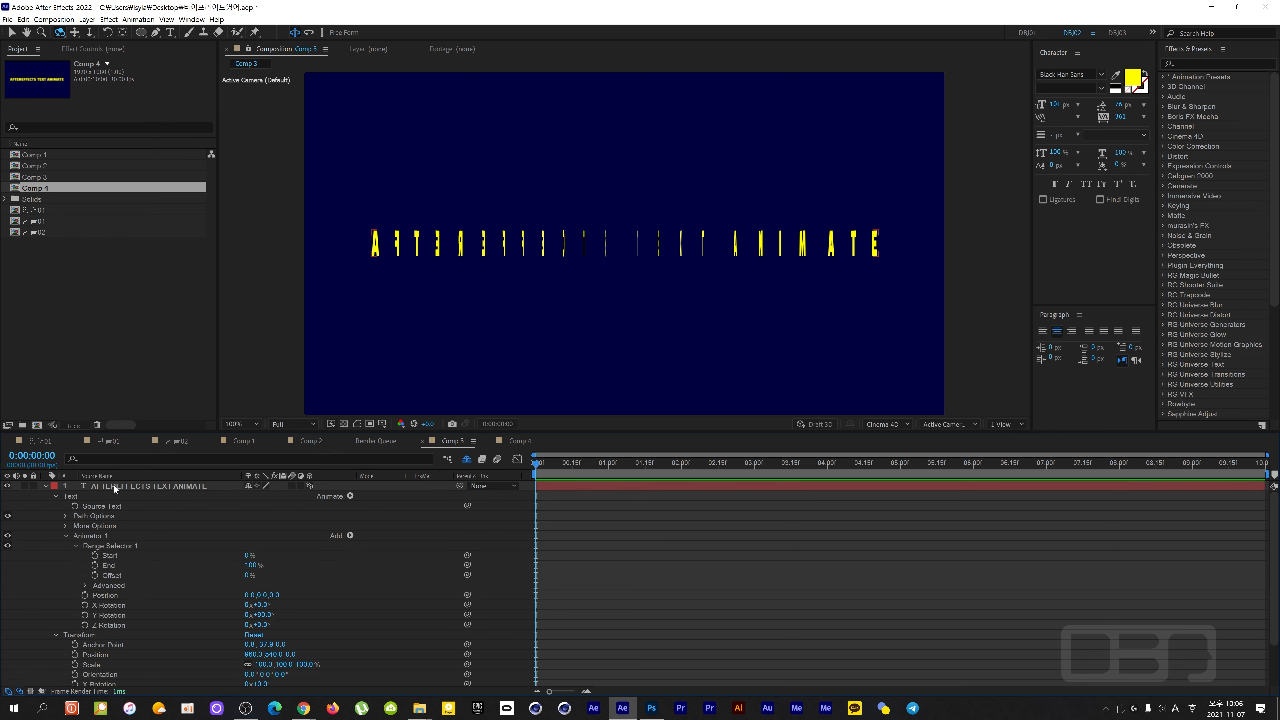
Step: Set Animator 1's Position on the text layer to about 284, 240, 304 and add a Wiggly selector
{"action": "left_click", "coordinate": [120, 486]}
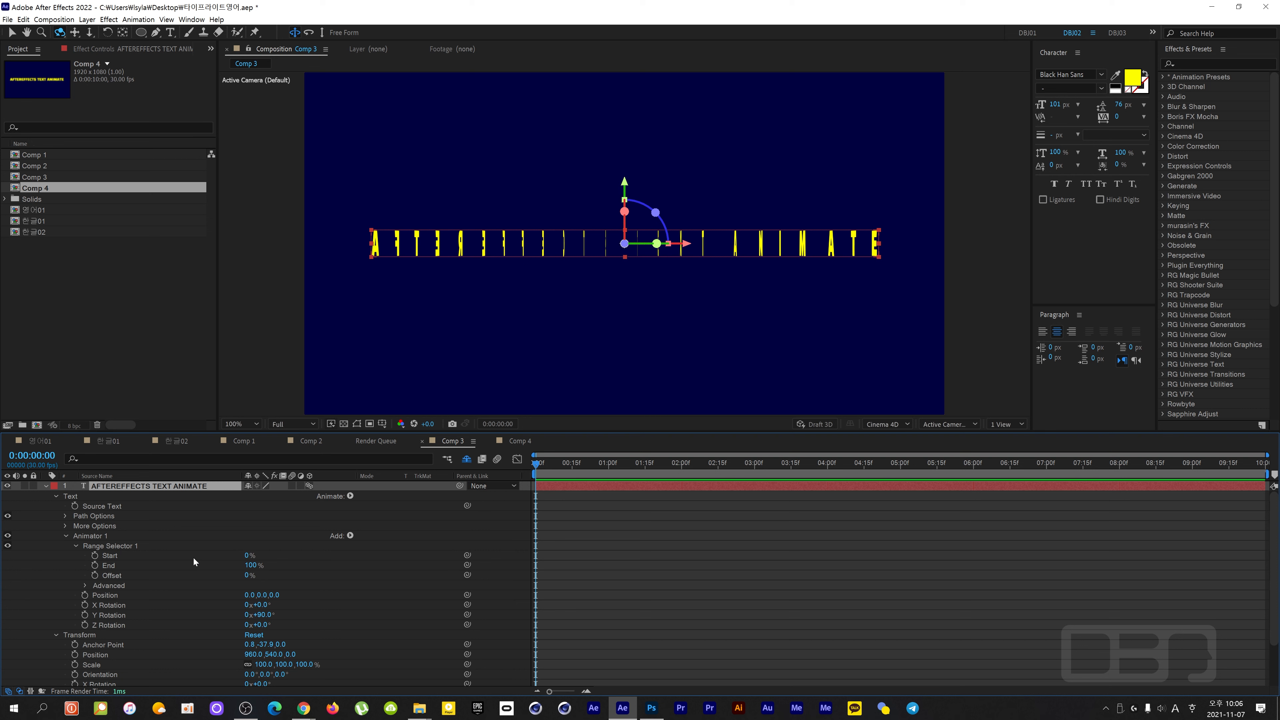
{"action": "left_click_drag", "start_coordinate": [250, 595], "coordinate": [484, 594]}
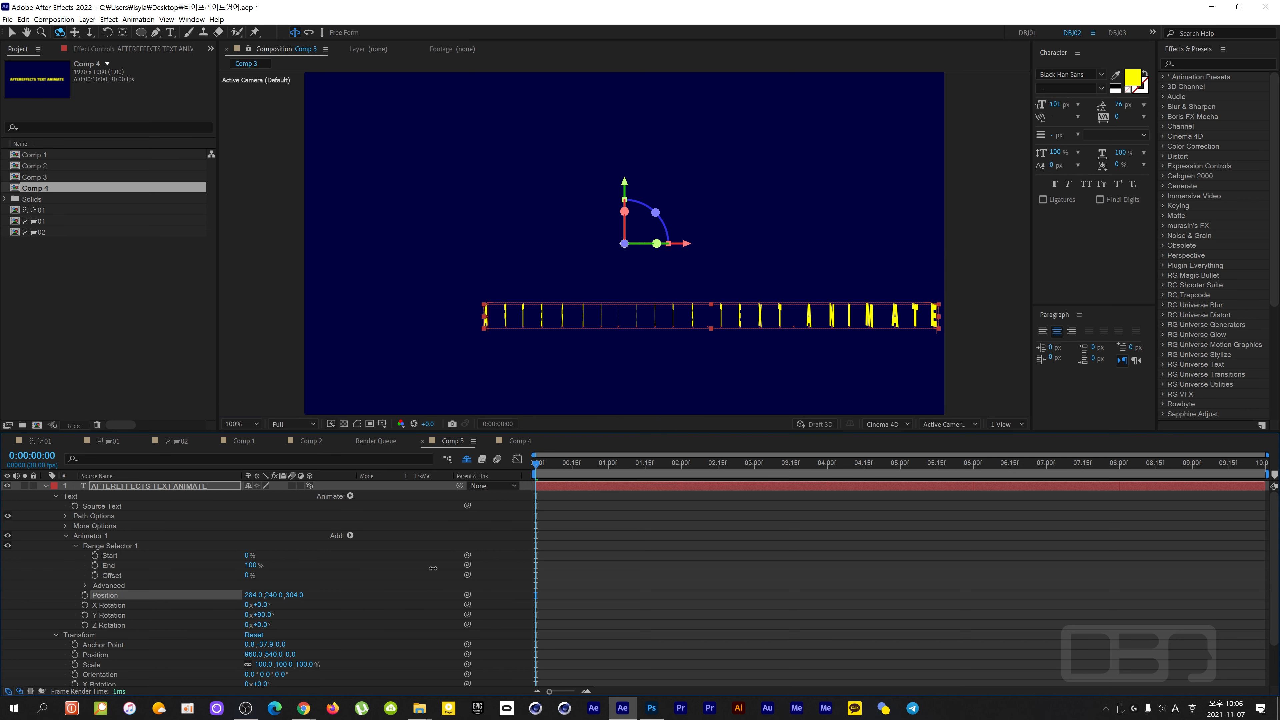
{"action": "left_click", "coordinate": [351, 536]}
{"action": "mouse_move", "coordinate": [354, 552]}
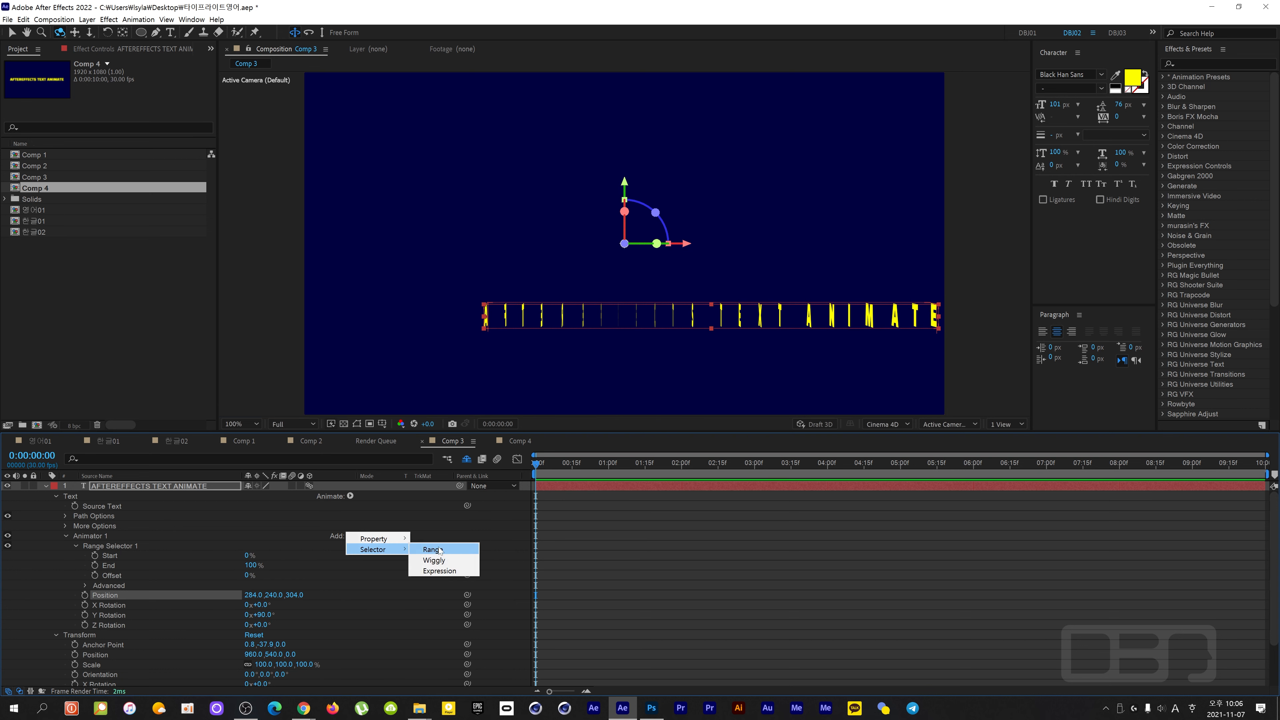
{"action": "left_click", "coordinate": [434, 560]}
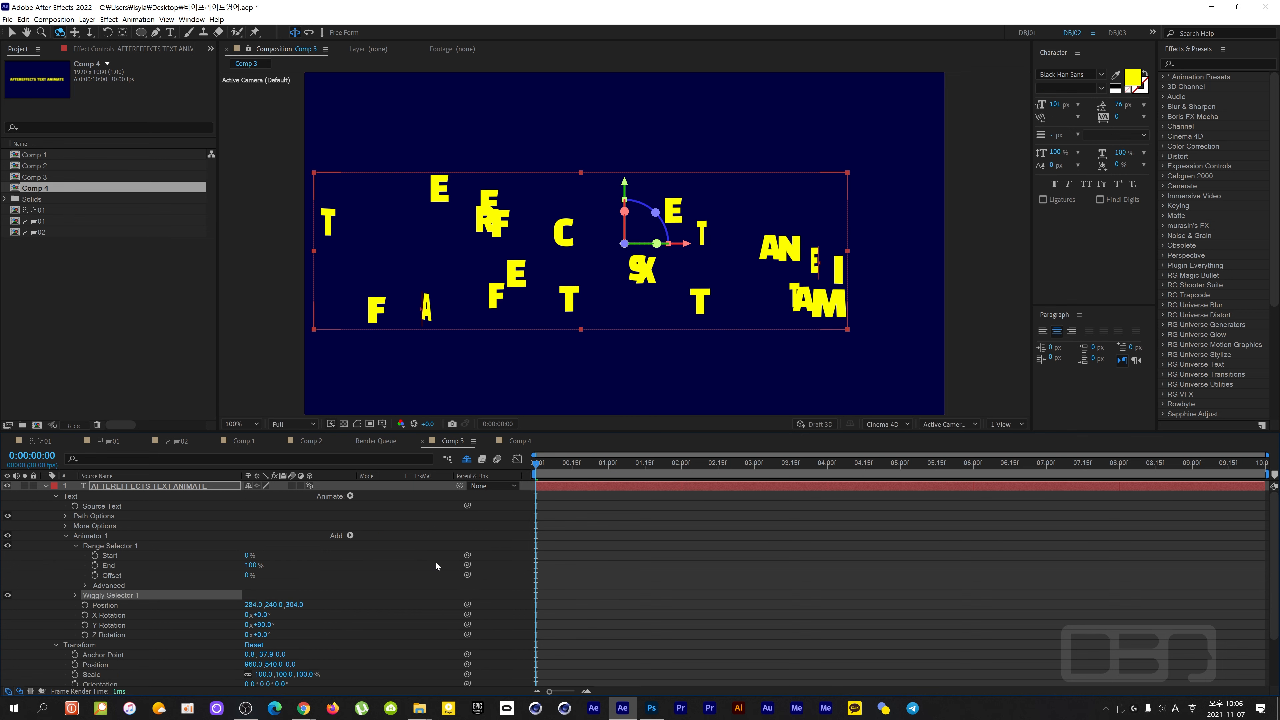
Step: Preview the wiggling text briefly and collapse the text layer's Transform properties
{"action": "key", "text": "space"}
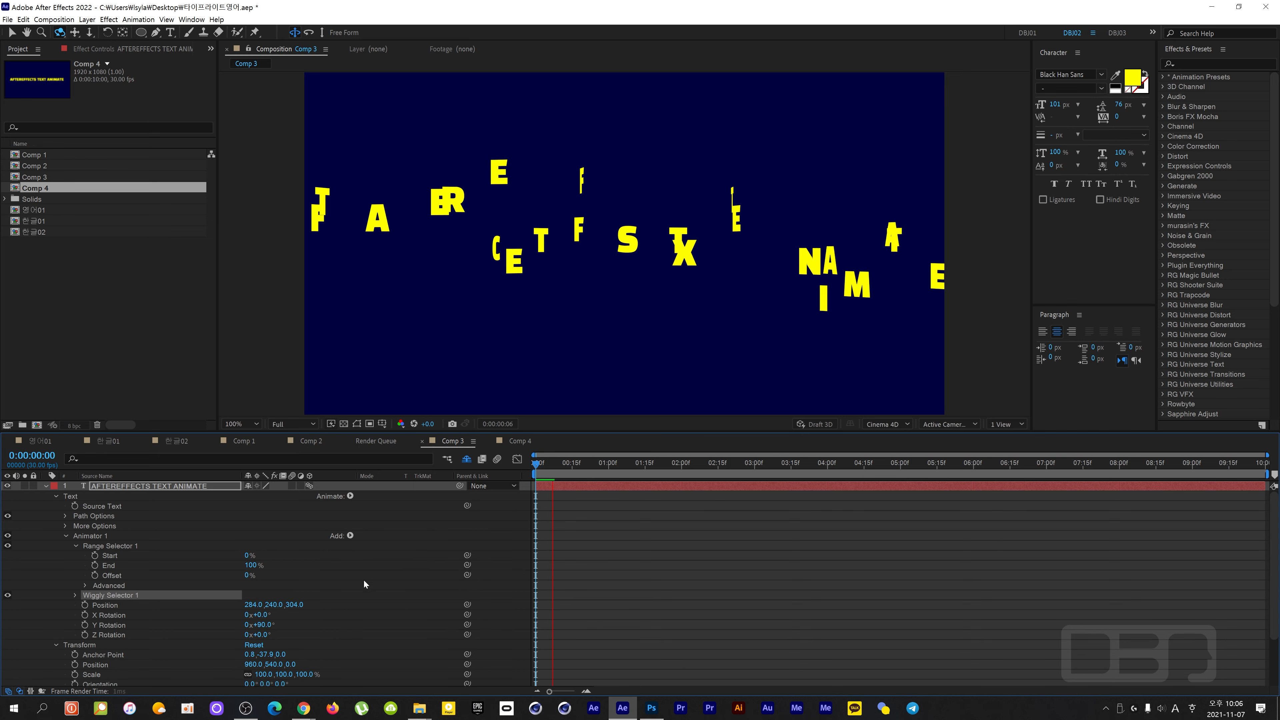
{"action": "key", "text": "space"}
{"action": "scroll", "coordinate": [157, 597], "scroll_direction": "down", "scroll_amount": 1}
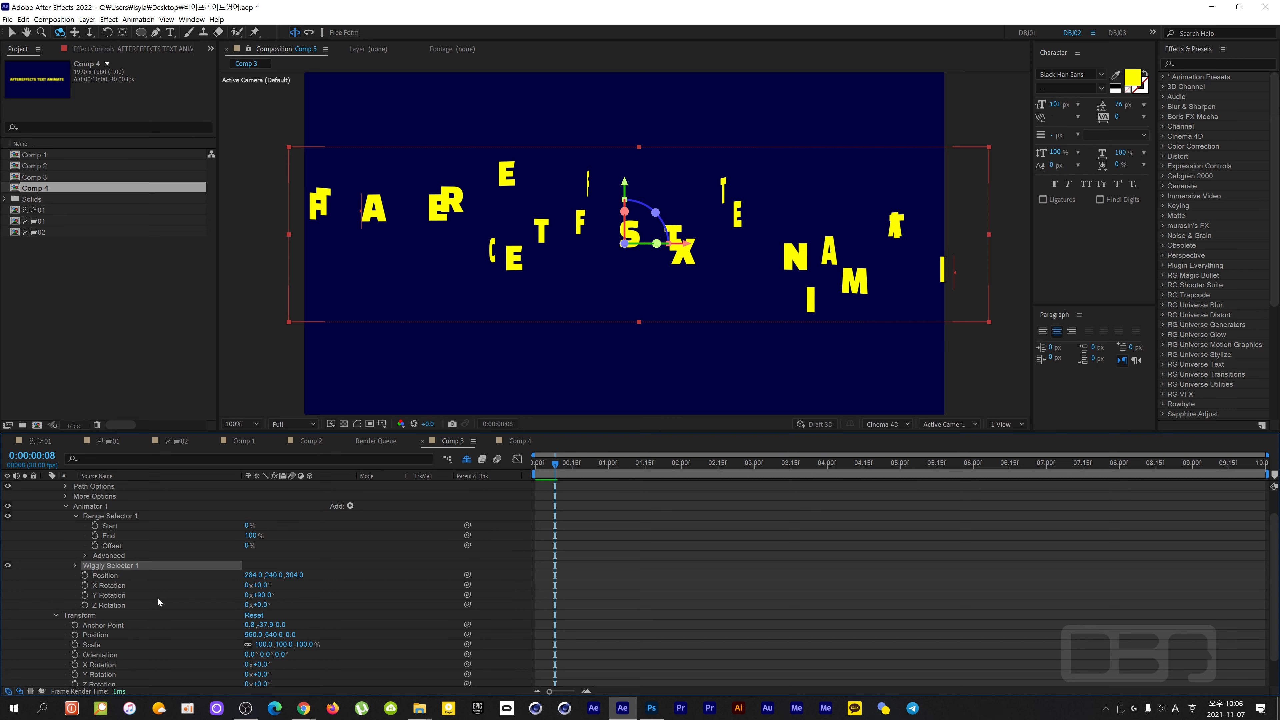
{"action": "scroll", "coordinate": [158, 598], "scroll_direction": "down", "scroll_amount": 1}
{"action": "left_click", "coordinate": [56, 585]}
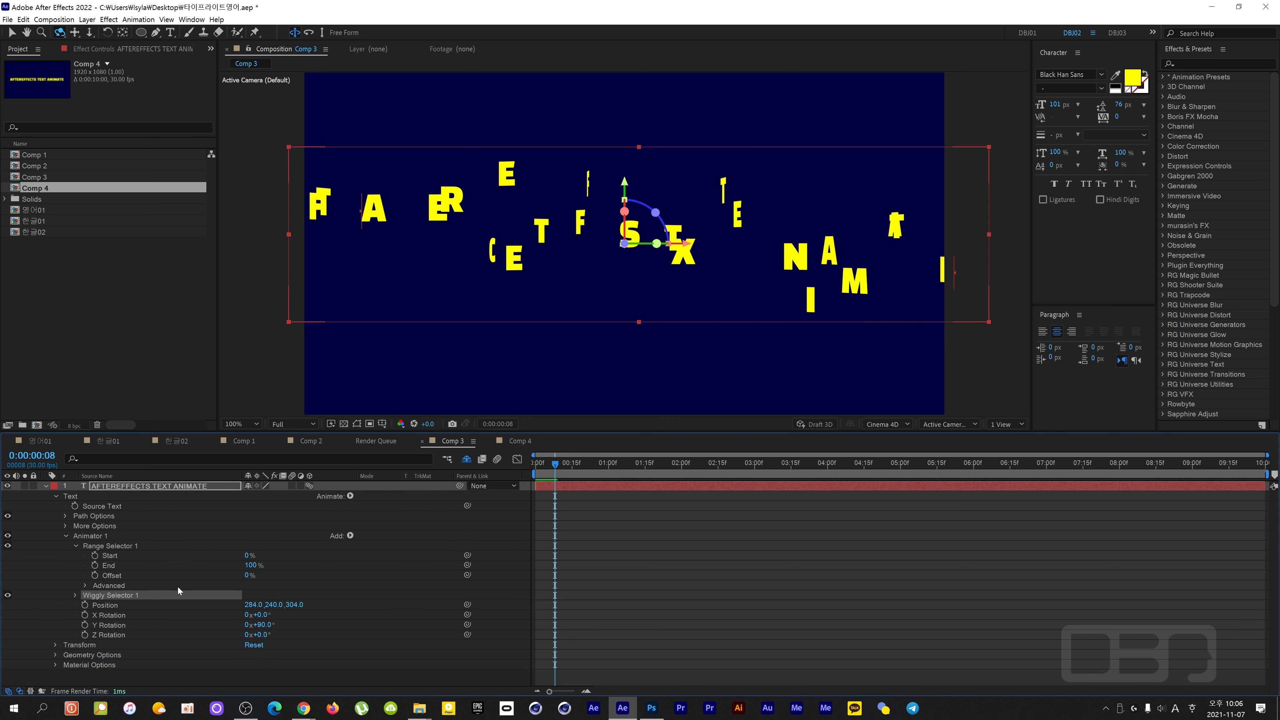
Step: Add a 50 mm two-node camera and orbit around the scattered letters to check their depth
{"action": "left_click", "coordinate": [194, 527]}
{"action": "key", "text": "ctrl+alt+shift+c"}
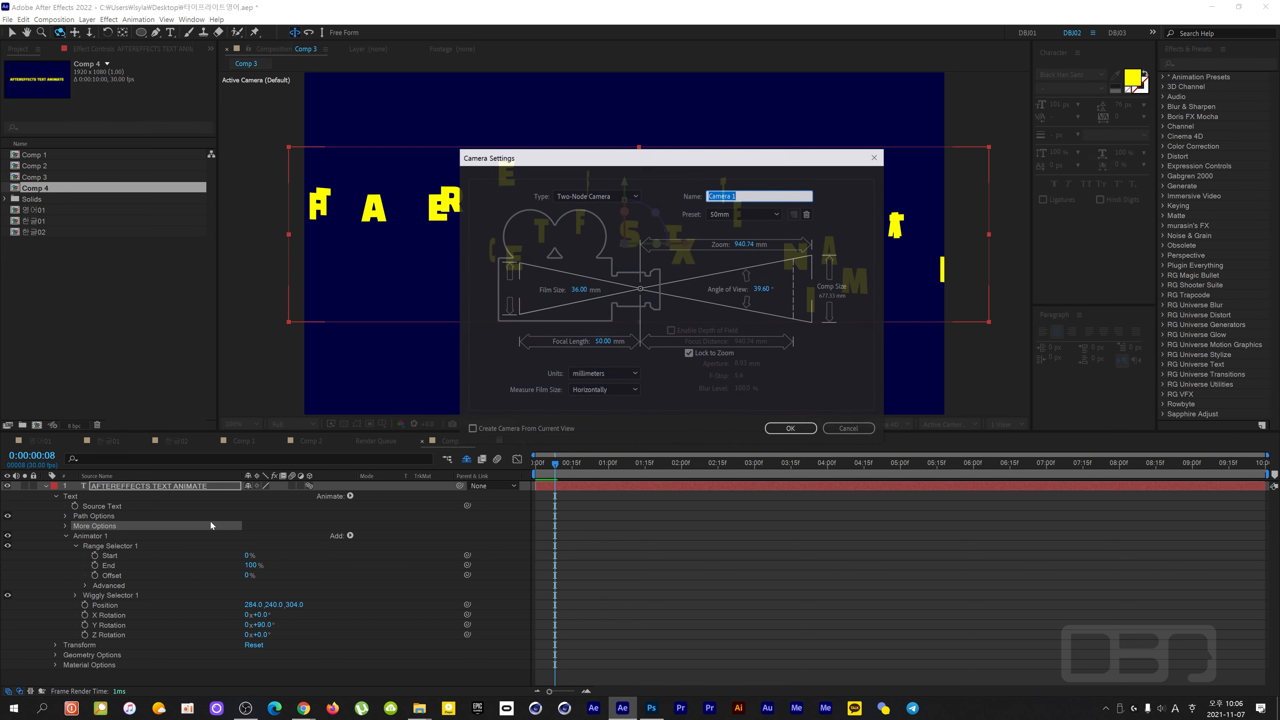
{"action": "left_click", "coordinate": [783, 429]}
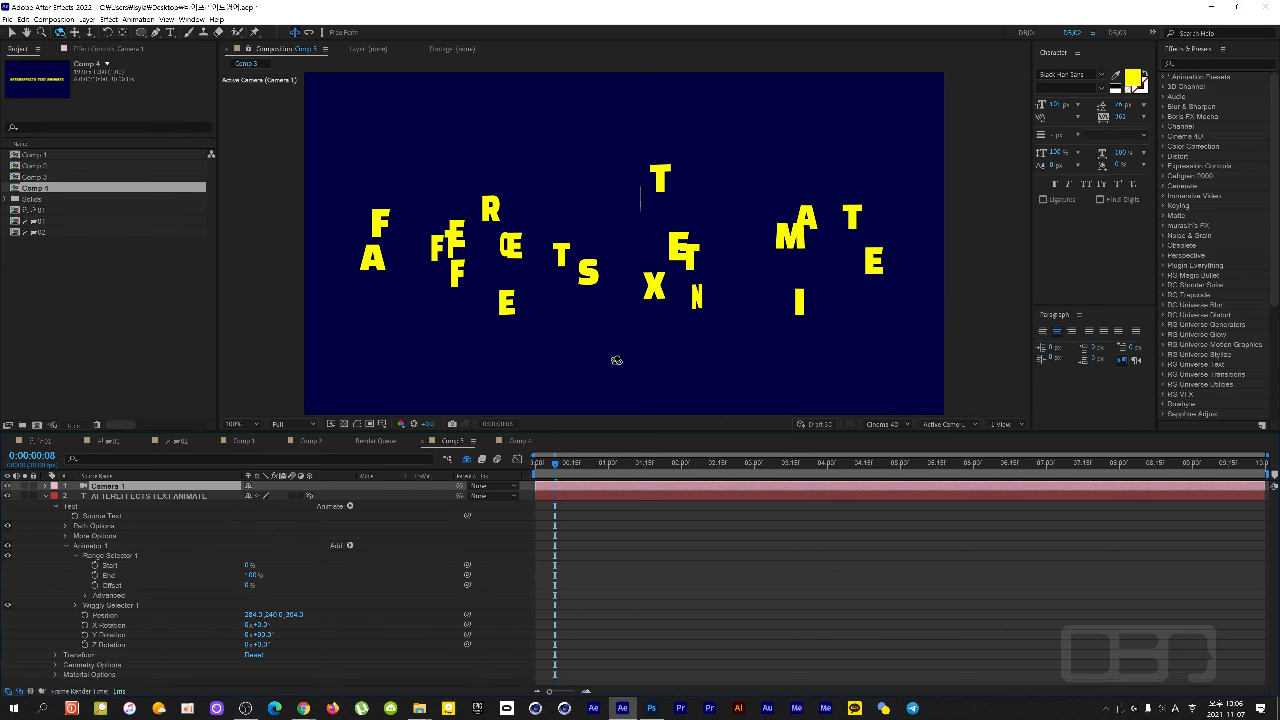
{"action": "mouse_move", "coordinate": [605, 263]}
{"action": "left_mouse_down"}
{"action": "mouse_move", "coordinate": [668, 269]}
{"action": "mouse_move", "coordinate": [700, 303]}
{"action": "mouse_move", "coordinate": [677, 323]}
{"action": "mouse_move", "coordinate": [705, 290]}
{"action": "mouse_move", "coordinate": [700, 272]}
{"action": "mouse_move", "coordinate": [760, 261]}
{"action": "mouse_move", "coordinate": [597, 271]}
{"action": "left_mouse_up"}
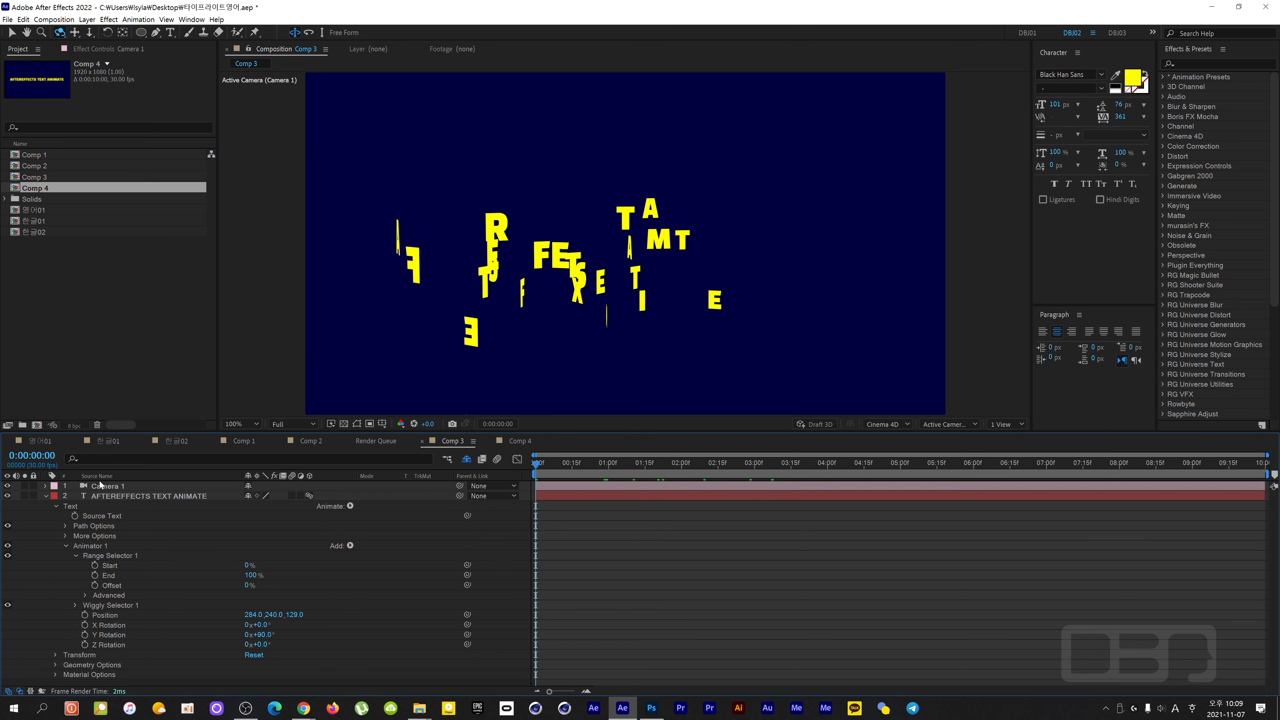
Step: Delete Camera 1 and remove Animator 1 from the text layer
{"action": "left_click", "coordinate": [106, 487]}
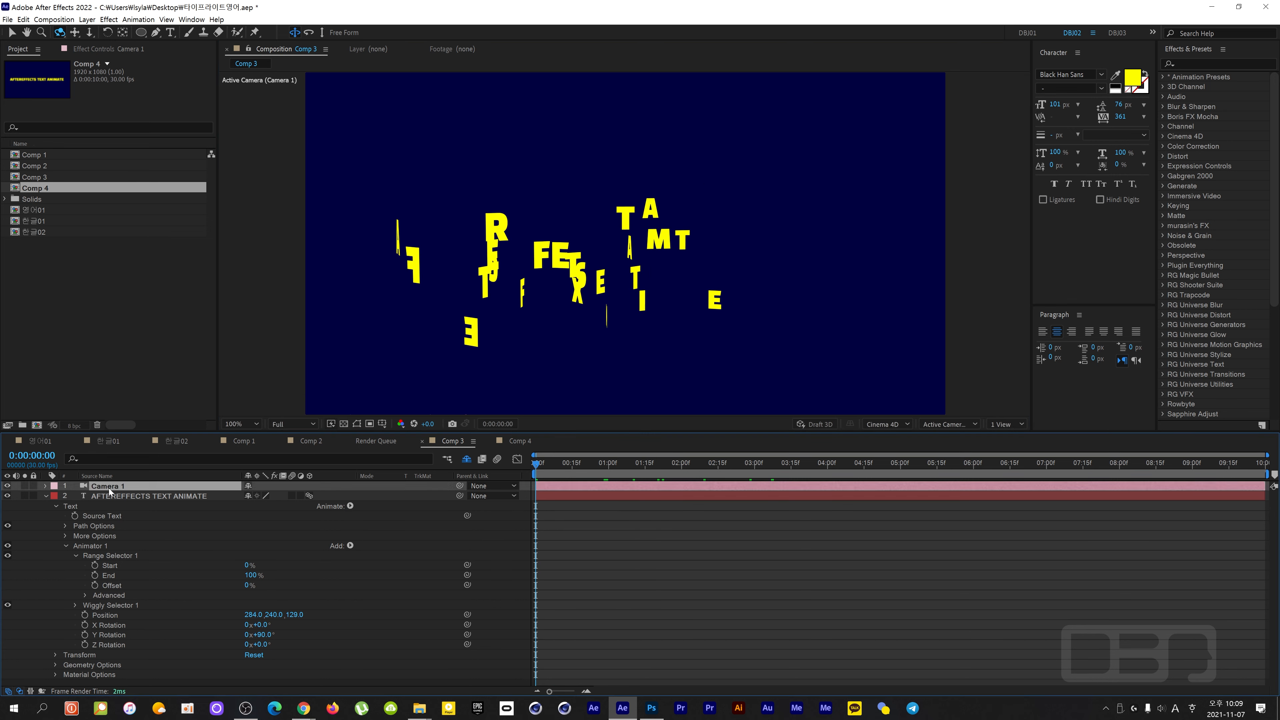
{"action": "key", "text": "Delete"}
{"action": "left_click", "coordinate": [152, 487]}
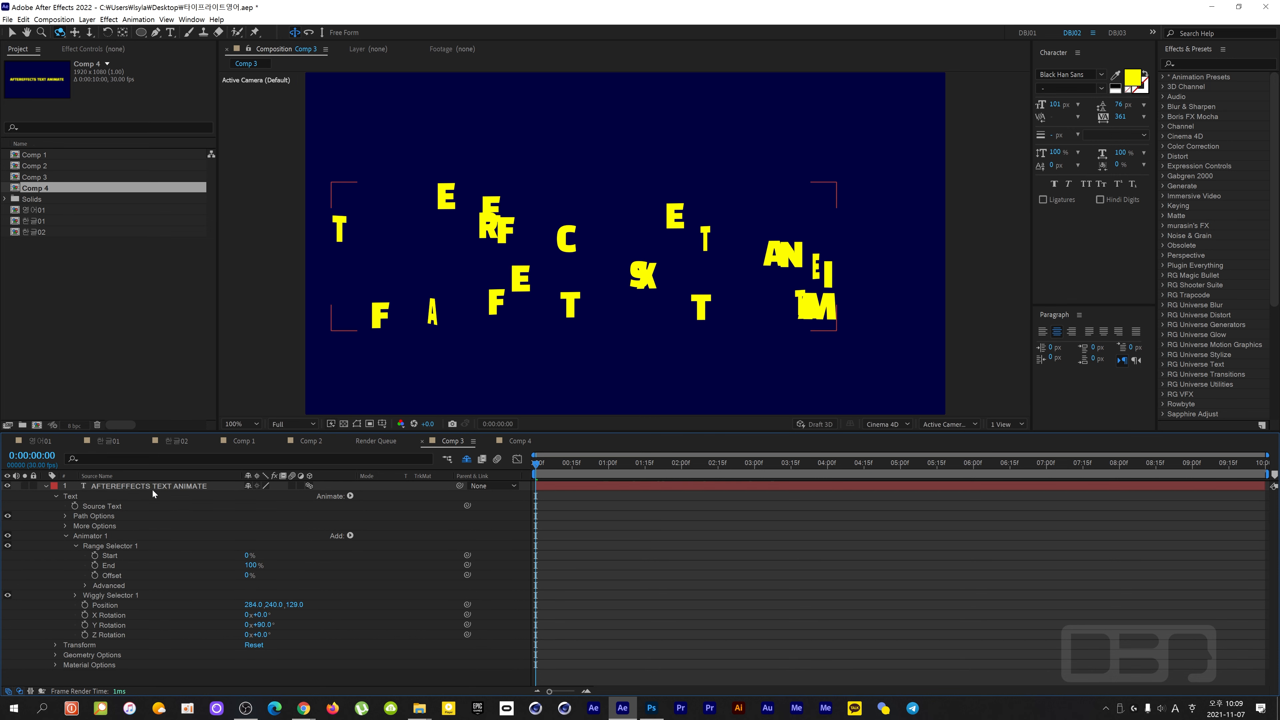
{"action": "left_click", "coordinate": [88, 537]}
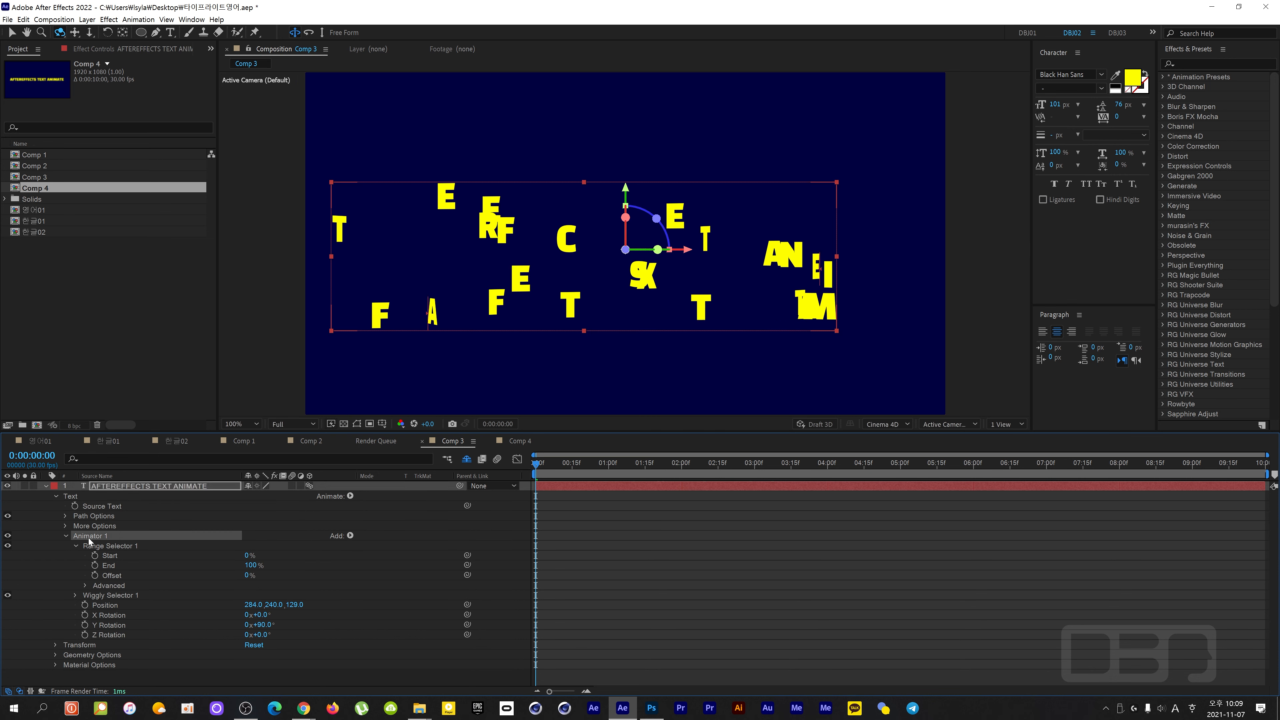
{"action": "key", "text": "Delete"}
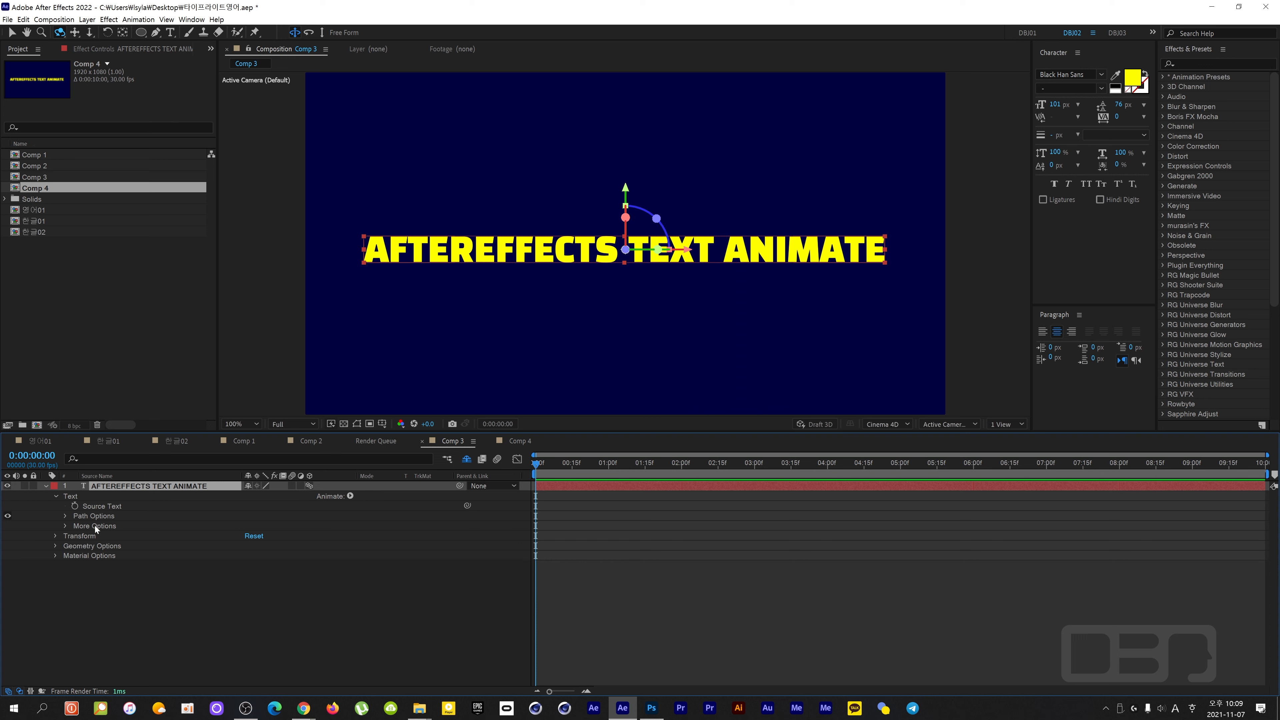
Step: Add a Position text animator to the text layer and include the Rotation property in it
{"action": "left_click", "coordinate": [350, 496]}
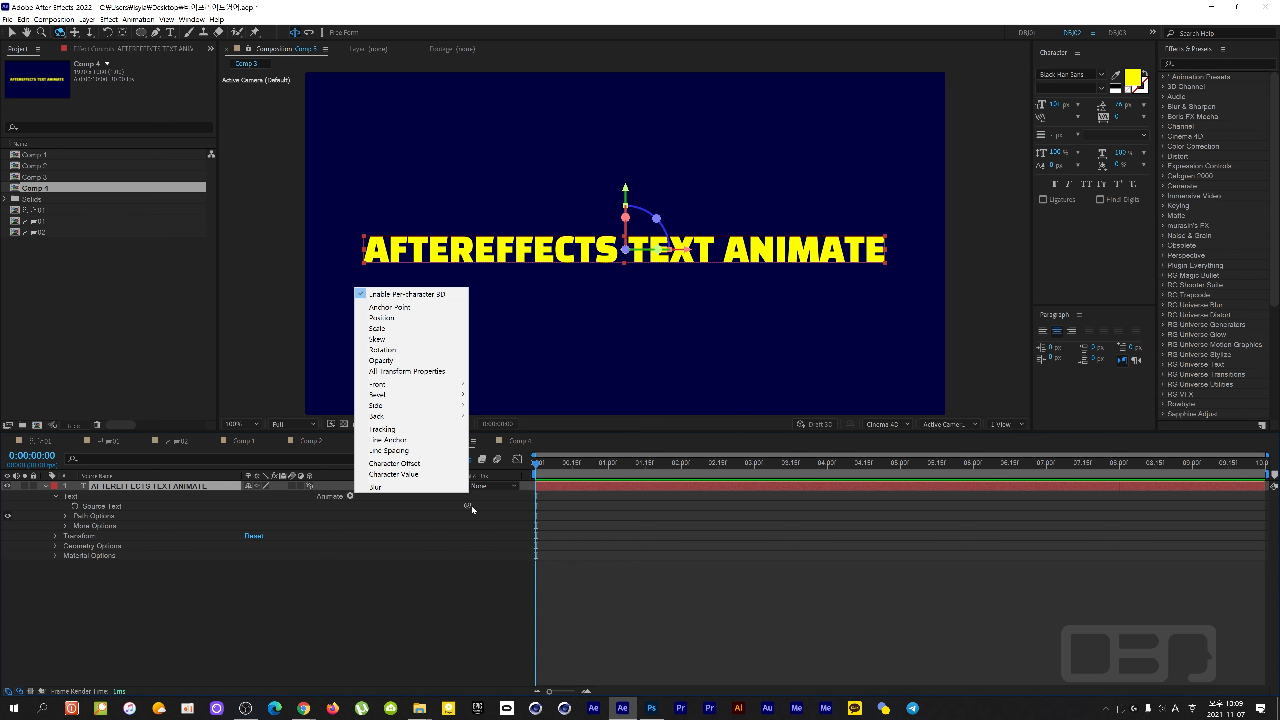
{"action": "left_click", "coordinate": [429, 320]}
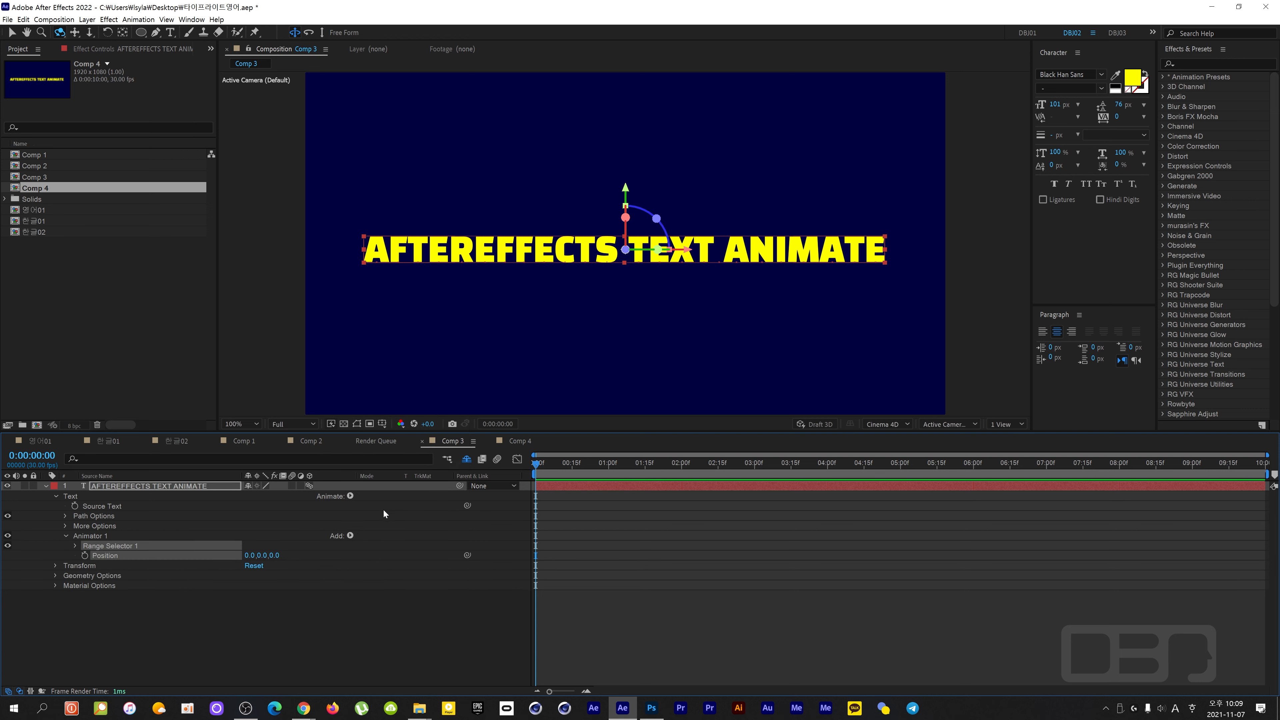
{"action": "left_click", "coordinate": [350, 536]}
{"action": "mouse_move", "coordinate": [363, 538]}
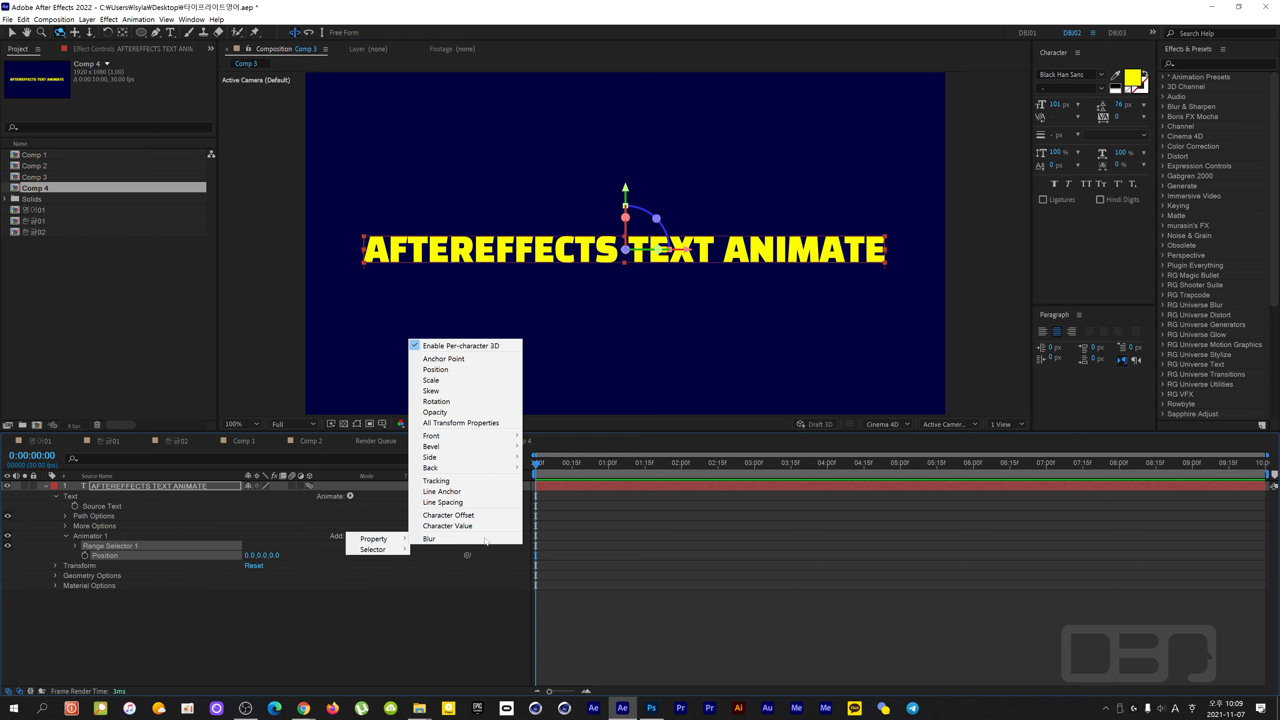
{"action": "left_click", "coordinate": [492, 402]}
Step: Set Animator 1's X, Y and Z Rotation to 90° and its Position to about 0, 0, 2770
{"action": "left_click", "coordinate": [257, 639]}
{"action": "left_click", "coordinate": [261, 576]}
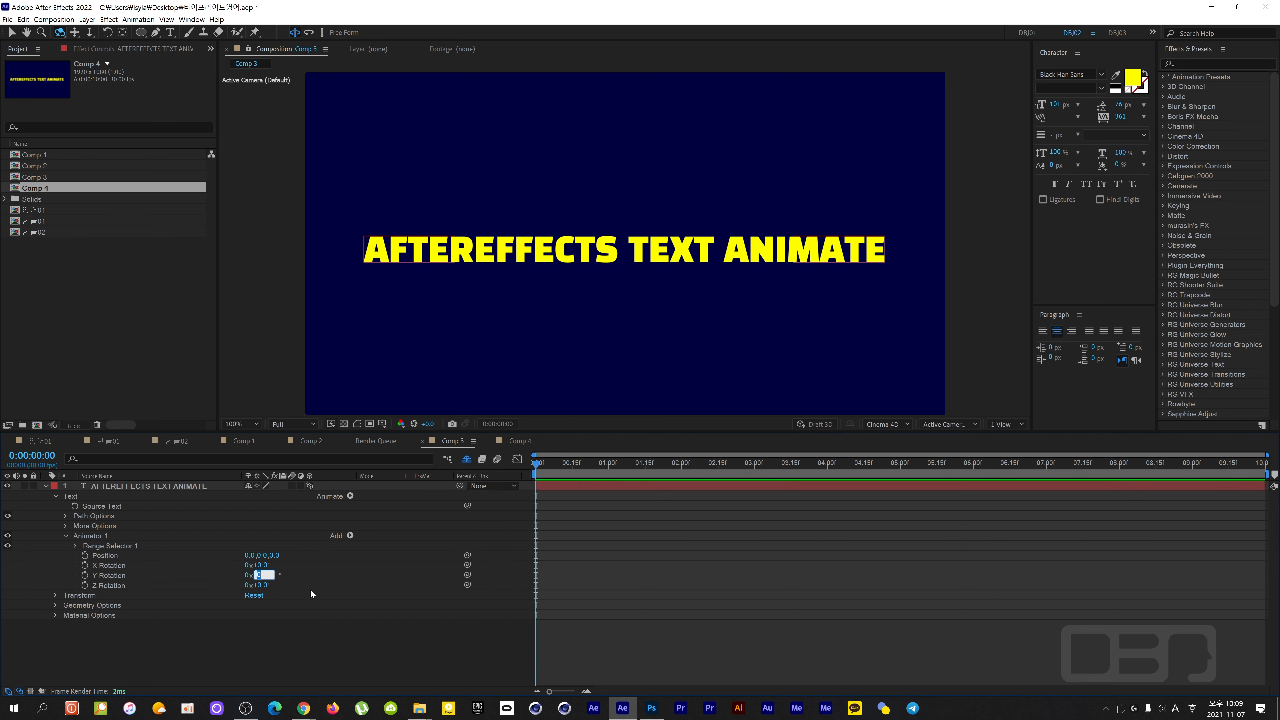
{"action": "left_click", "coordinate": [263, 565]}
{"action": "left_click", "coordinate": [265, 575]}
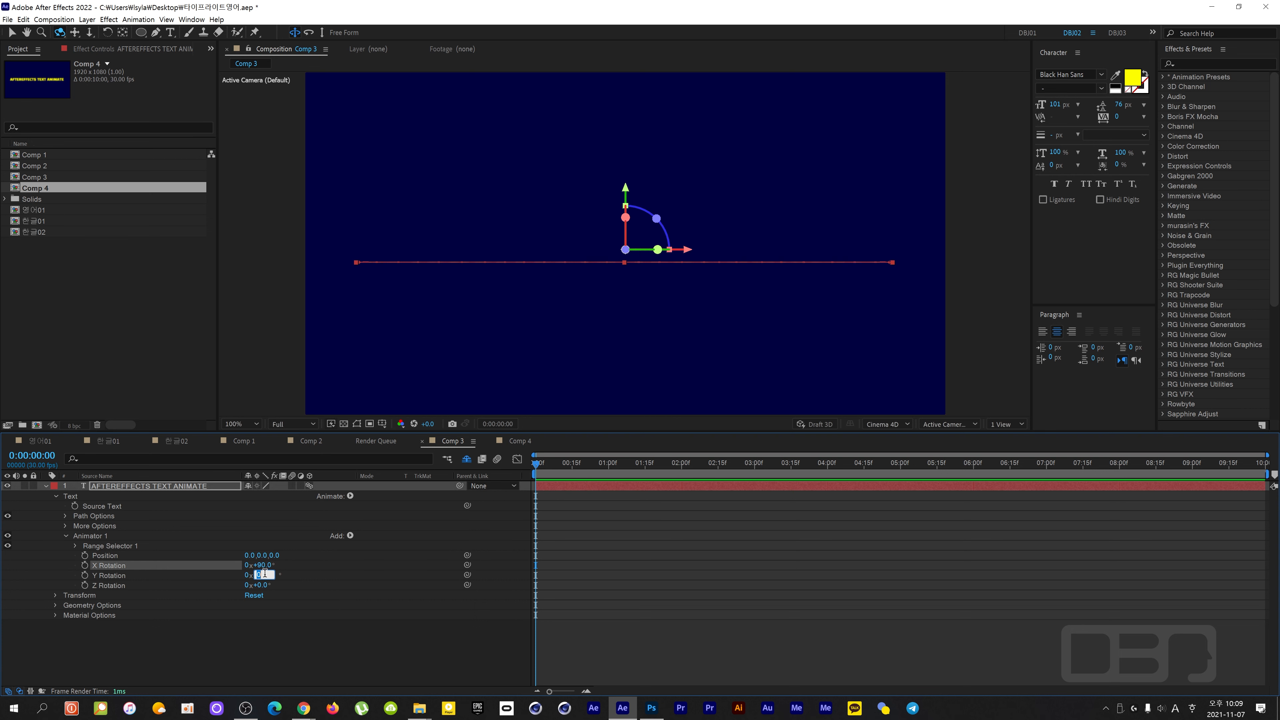
{"action": "left_click", "coordinate": [263, 585]}
{"action": "type", "text": "90"}
{"action": "key", "text": "Return"}
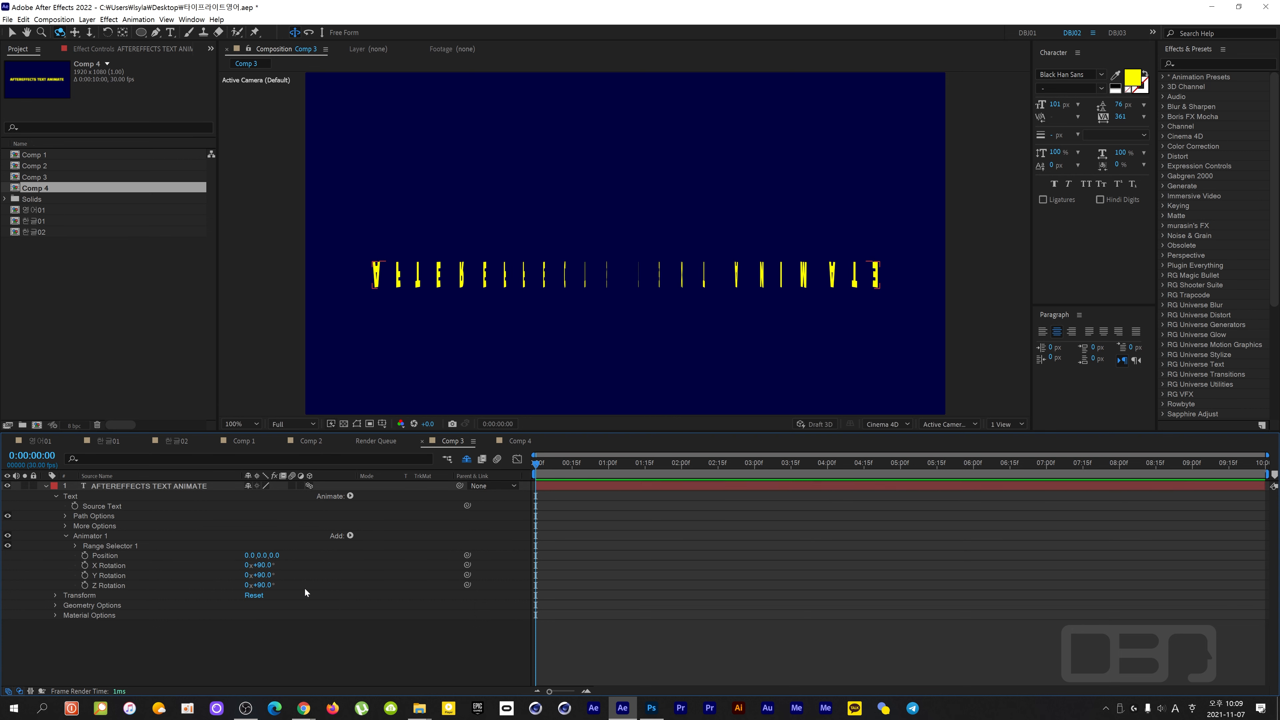
{"action": "left_click_drag", "start_coordinate": [276, 557], "coordinate": [436, 555]}
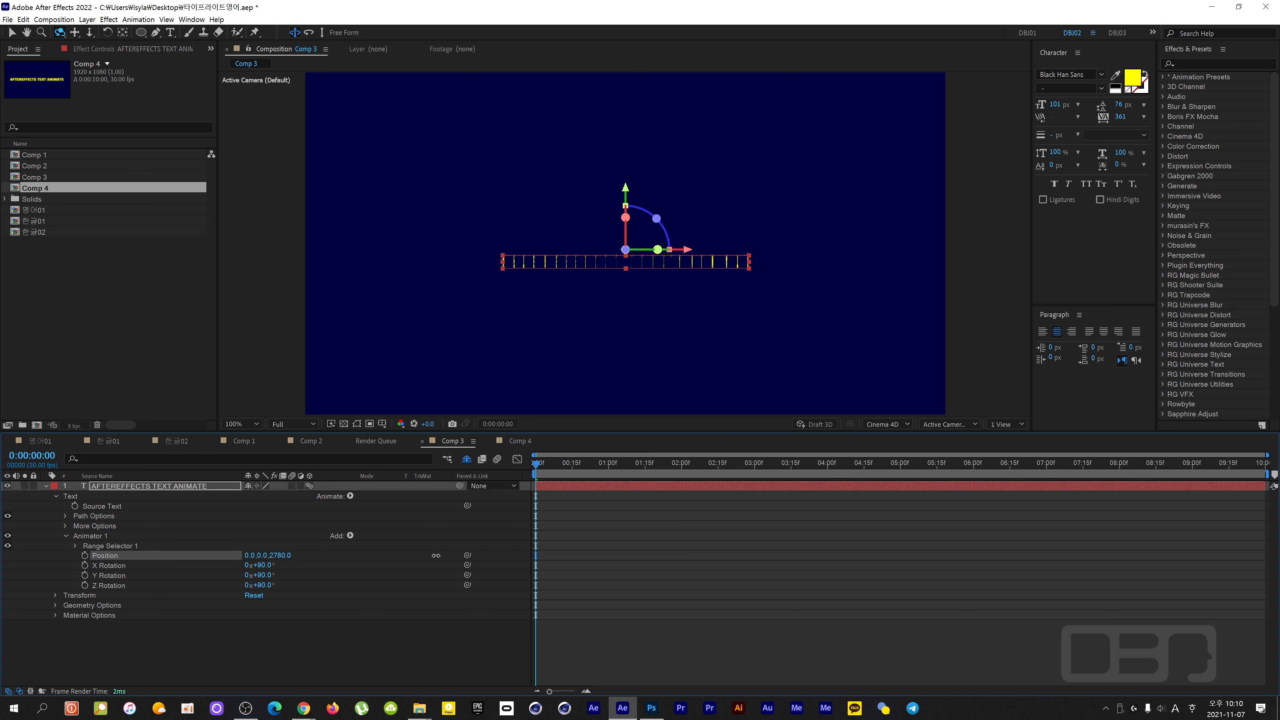
Step: Set Range Selector 1's advanced Shape to Ramp Up and its Offset to -100%
{"action": "left_click", "coordinate": [76, 546]}
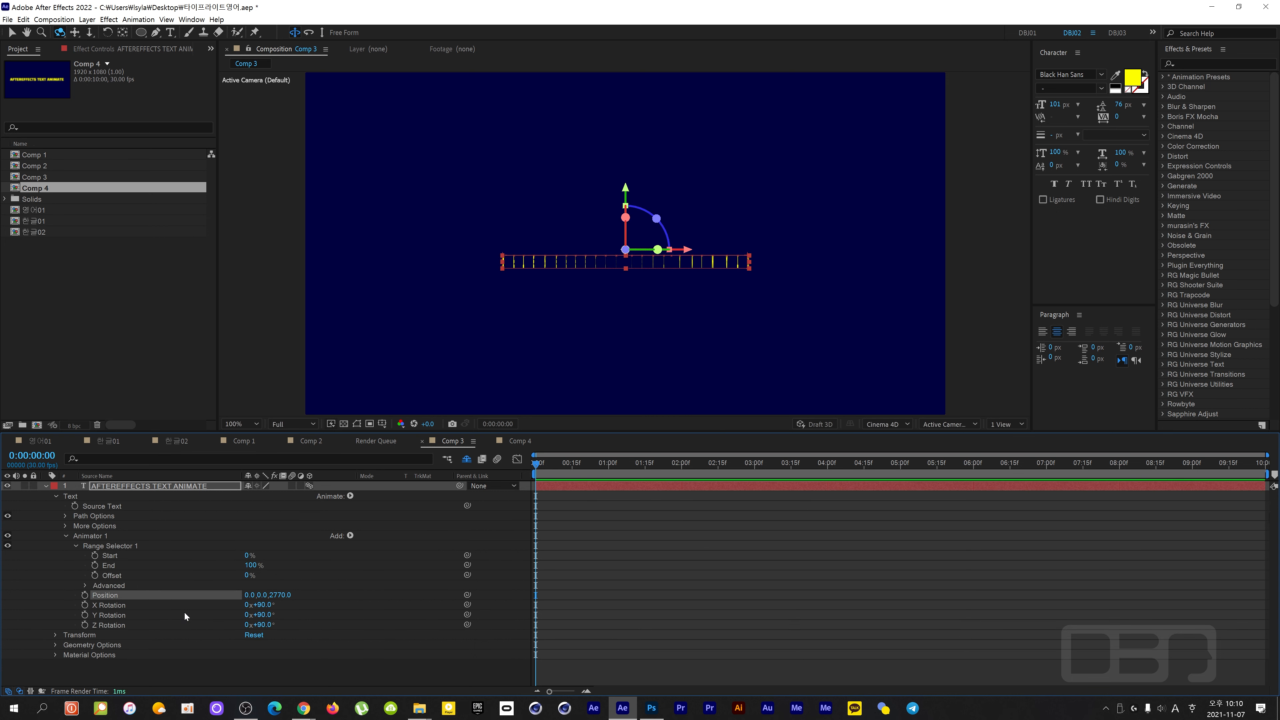
{"action": "left_click", "coordinate": [86, 586]}
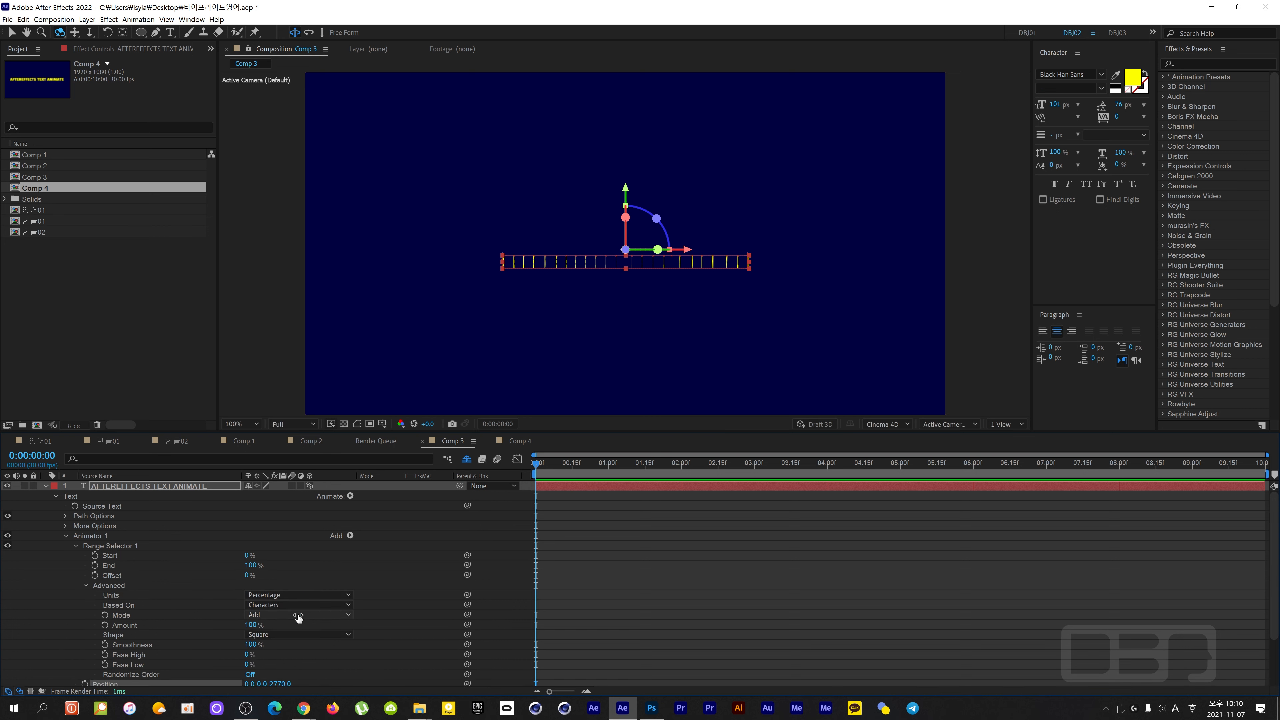
{"action": "scroll", "coordinate": [298, 618], "scroll_direction": "down", "scroll_amount": 1}
{"action": "left_click", "coordinate": [286, 605]}
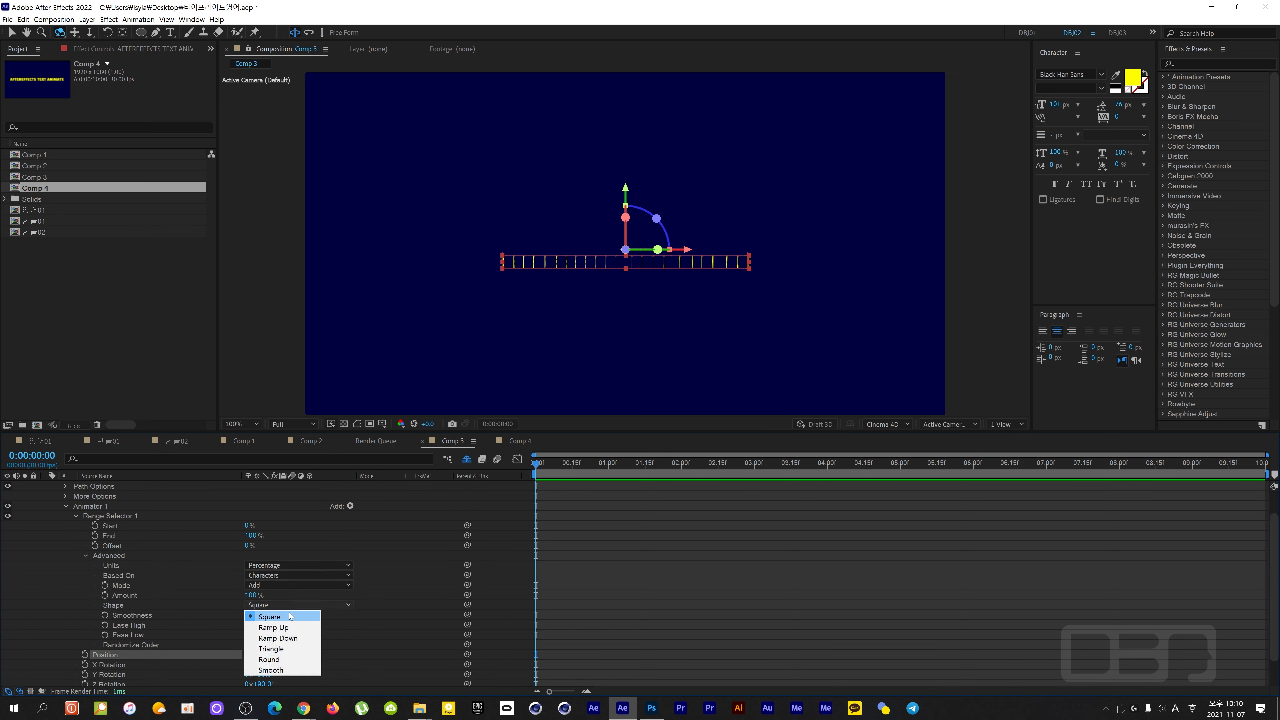
{"action": "left_click", "coordinate": [277, 627]}
{"action": "left_click_drag", "start_coordinate": [241, 545], "coordinate": [138, 572]}
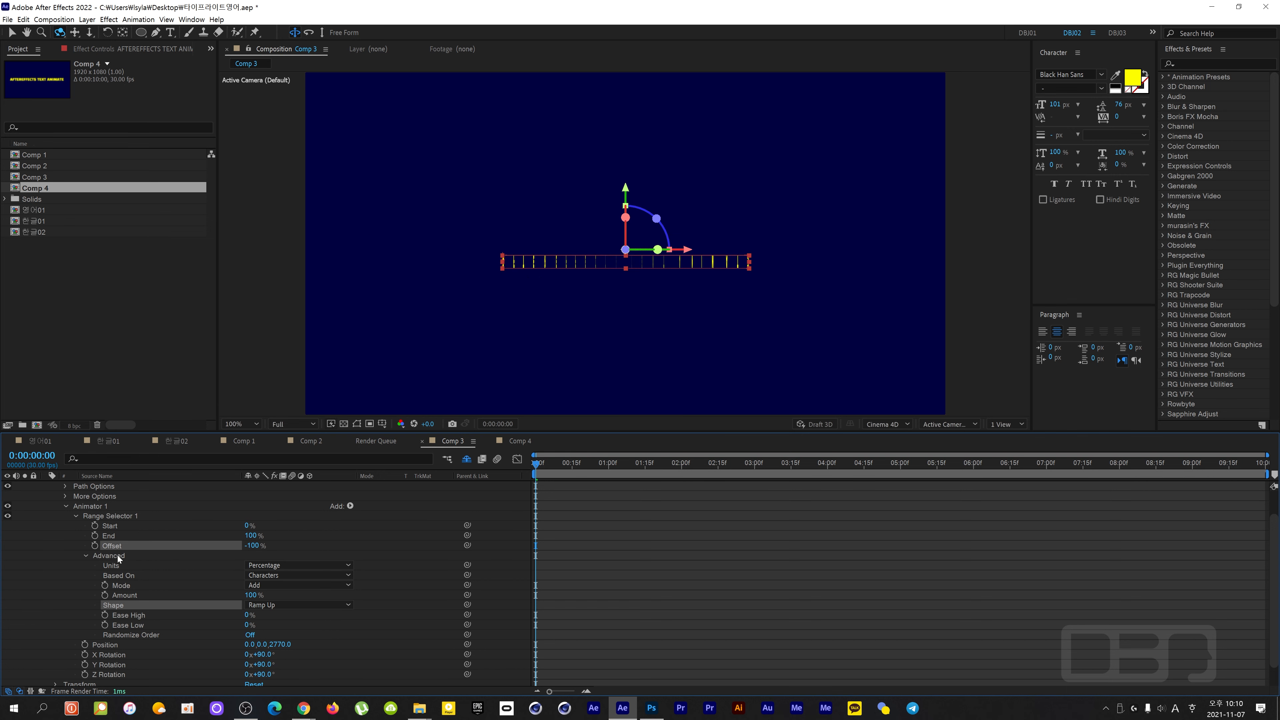
Step: Keyframe Range Selector 1's Offset at -100% on the first frame and at 100% at 2 seconds
{"action": "left_click", "coordinate": [95, 545]}
{"action": "key", "text": "shift+Page_Down"}
{"action": "key", "text": "shift+Page_Down"}
{"action": "key", "text": "shift+Page_Down"}
{"action": "key", "text": "shift+Page_Down"}
{"action": "key", "text": "shift+Page_Down"}
{"action": "key", "text": "shift+Page_Down"}
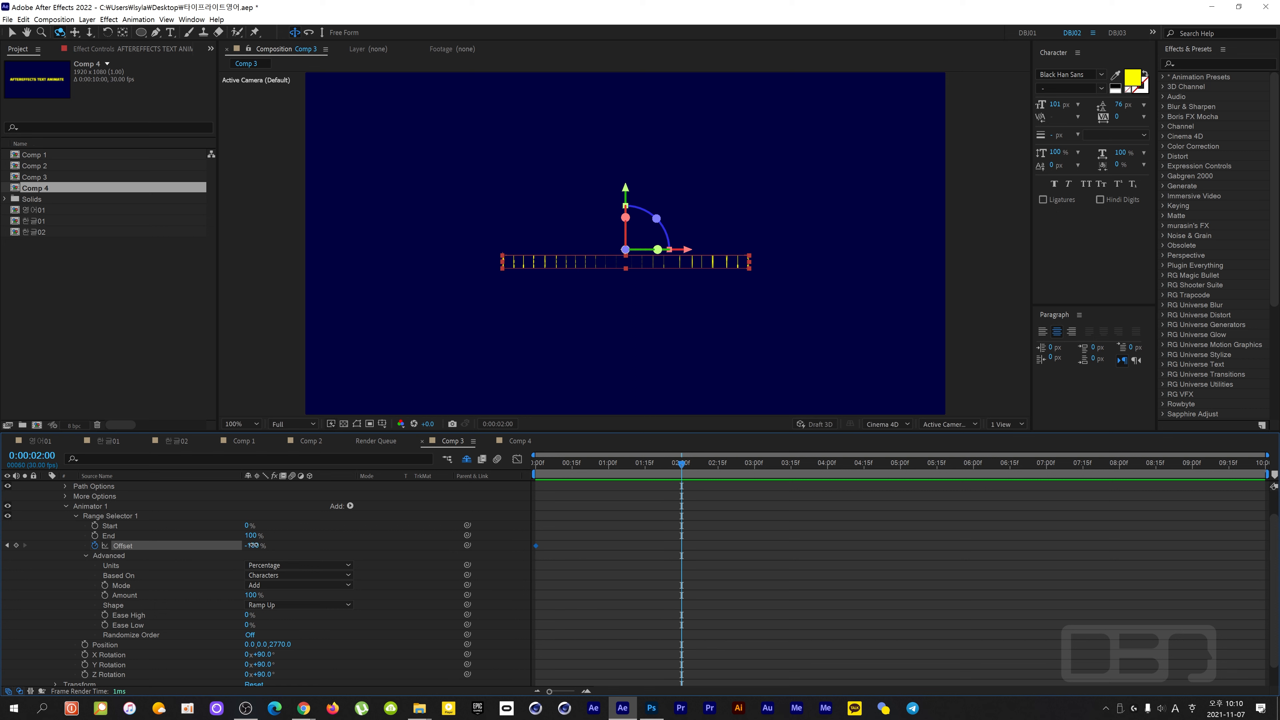
{"action": "left_click_drag", "start_coordinate": [252, 545], "coordinate": [521, 539]}
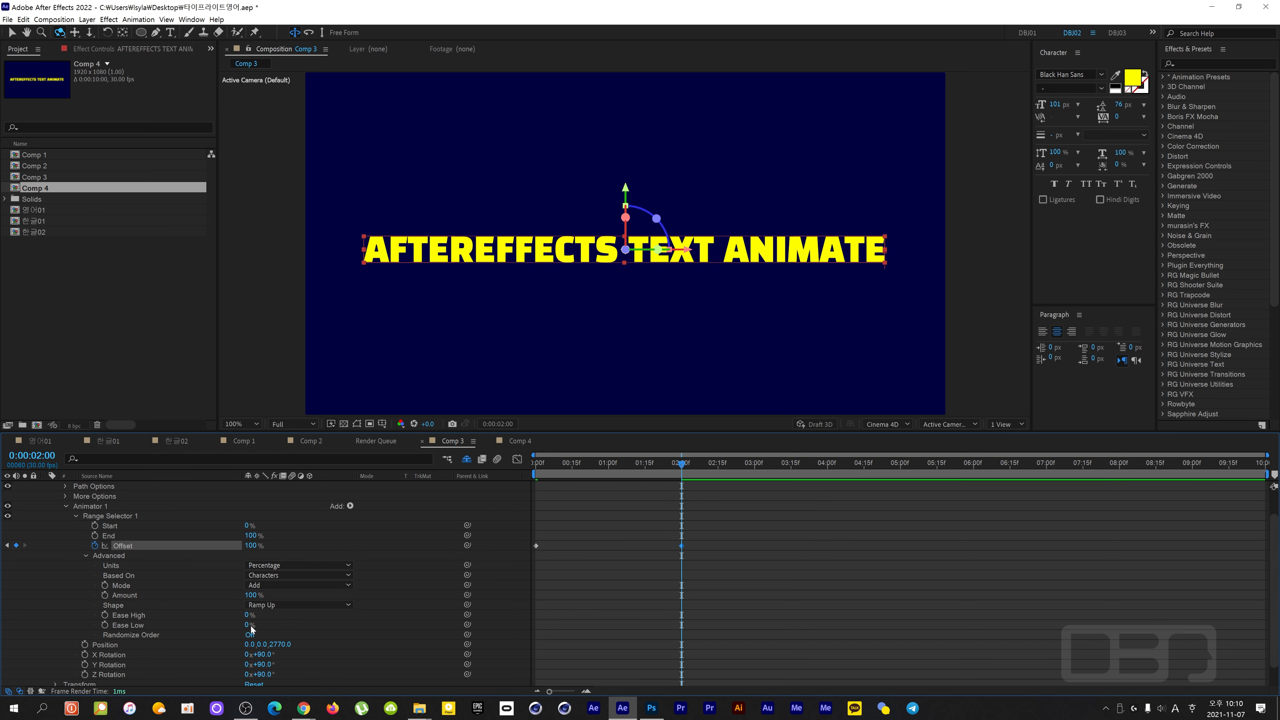
Step: Set Range Selector 1's Ease Low to 100% and preview the animation from the first frame
{"action": "left_click_drag", "start_coordinate": [251, 627], "coordinate": [299, 626]}
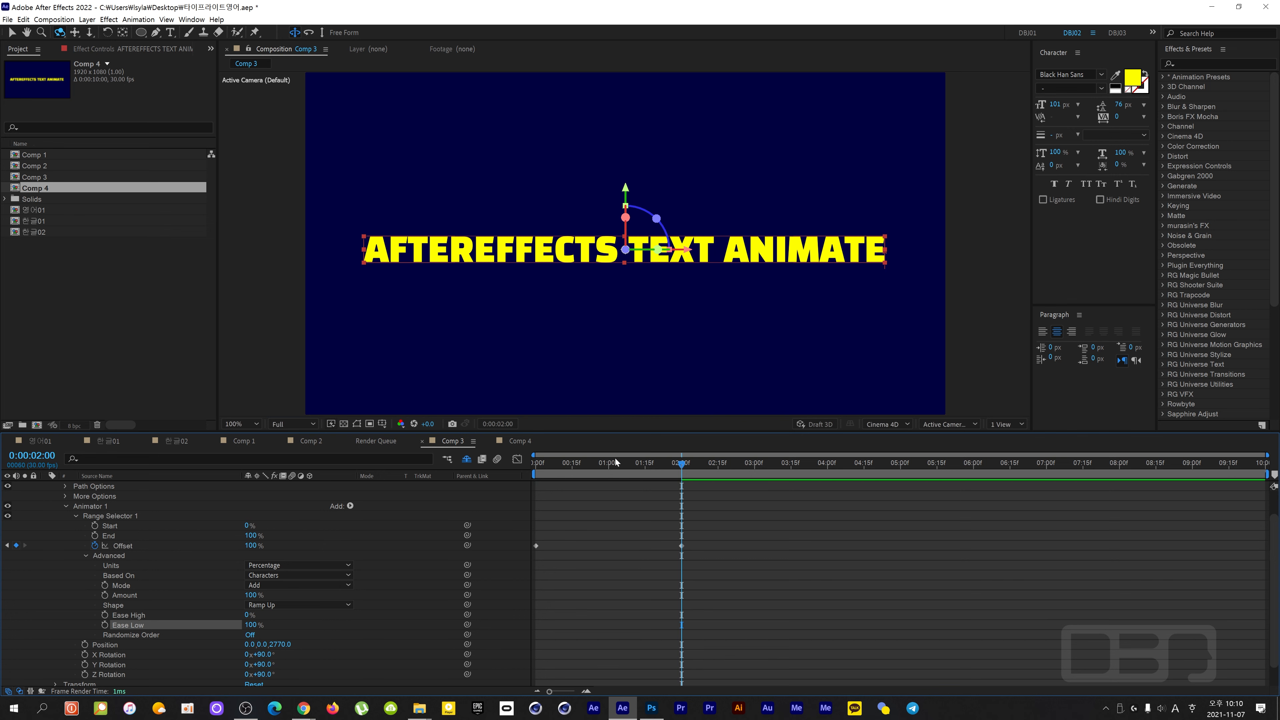
{"action": "left_click_drag", "start_coordinate": [581, 464], "coordinate": [494, 475]}
{"action": "key", "text": "space"}
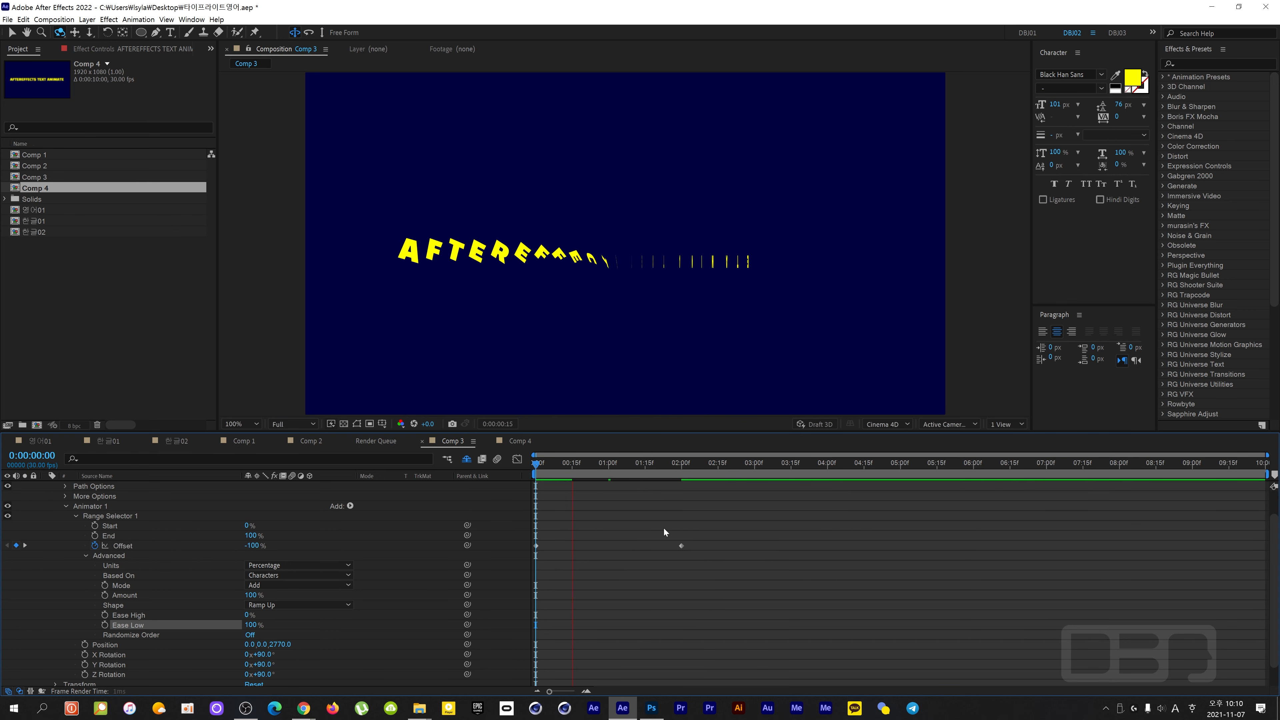
Step: Add a two-node camera with a 50 mm focal length to Comp 3 and orbit it around the animated text
{"action": "left_click", "coordinate": [399, 529]}
{"action": "key", "text": "ctrl+alt+shift+c"}
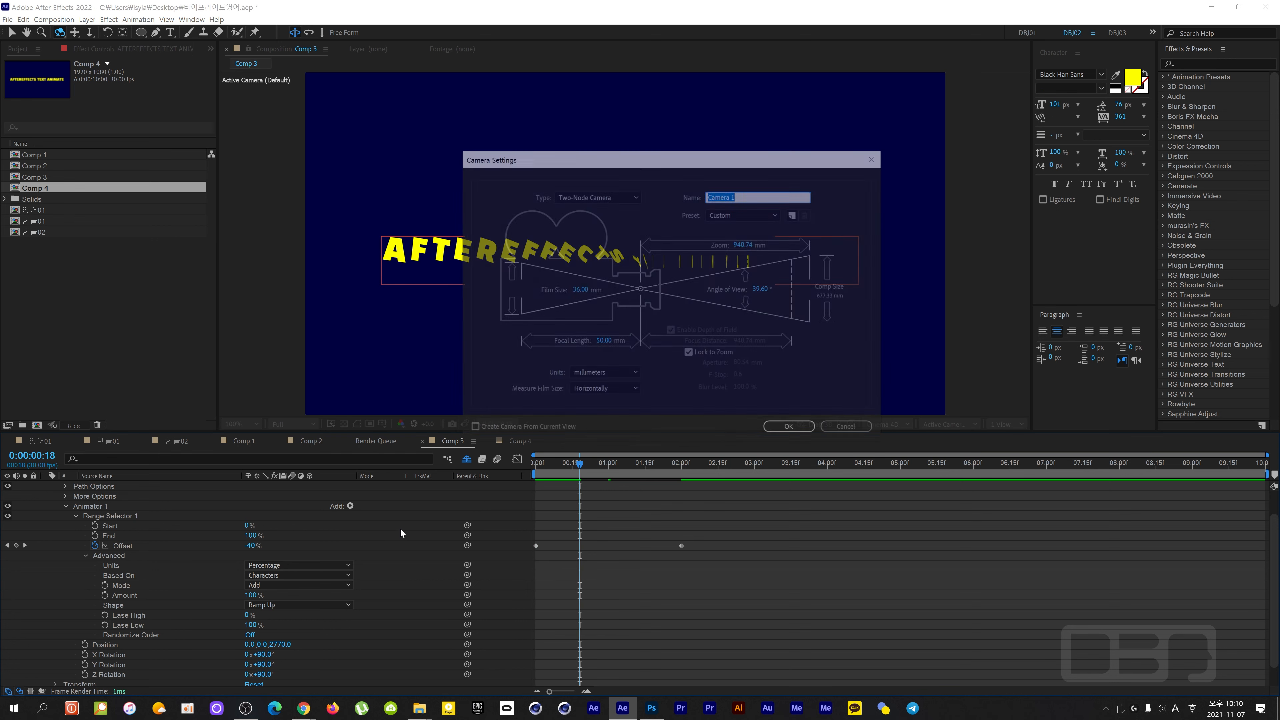
{"action": "left_click", "coordinate": [783, 431]}
{"action": "key", "text": "c"}
{"action": "key", "text": "c"}
{"action": "key", "text": "c"}
{"action": "mouse_move", "coordinate": [542, 271]}
{"action": "left_mouse_down"}
{"action": "mouse_move", "coordinate": [571, 281]}
{"action": "mouse_move", "coordinate": [560, 306]}
{"action": "mouse_move", "coordinate": [541, 278]}
{"action": "mouse_move", "coordinate": [546, 289]}
{"action": "left_mouse_up"}
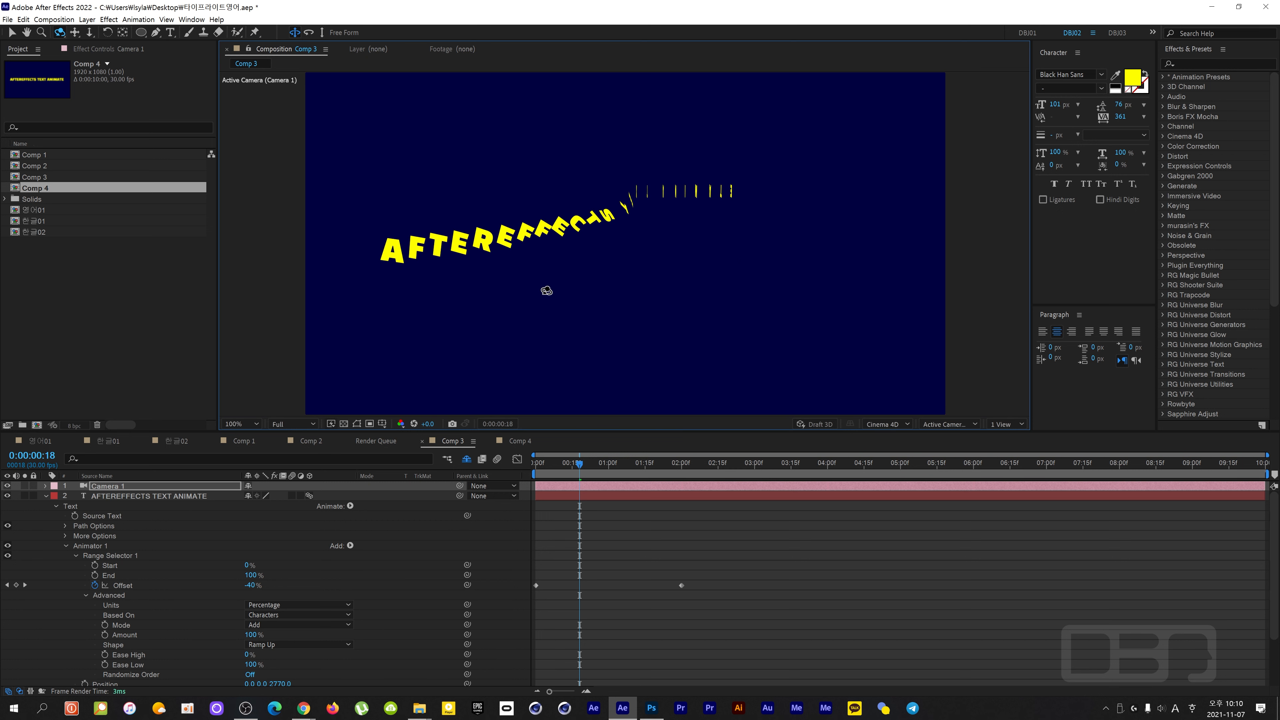
{"action": "left_click_drag", "start_coordinate": [600, 355], "coordinate": [617, 379]}
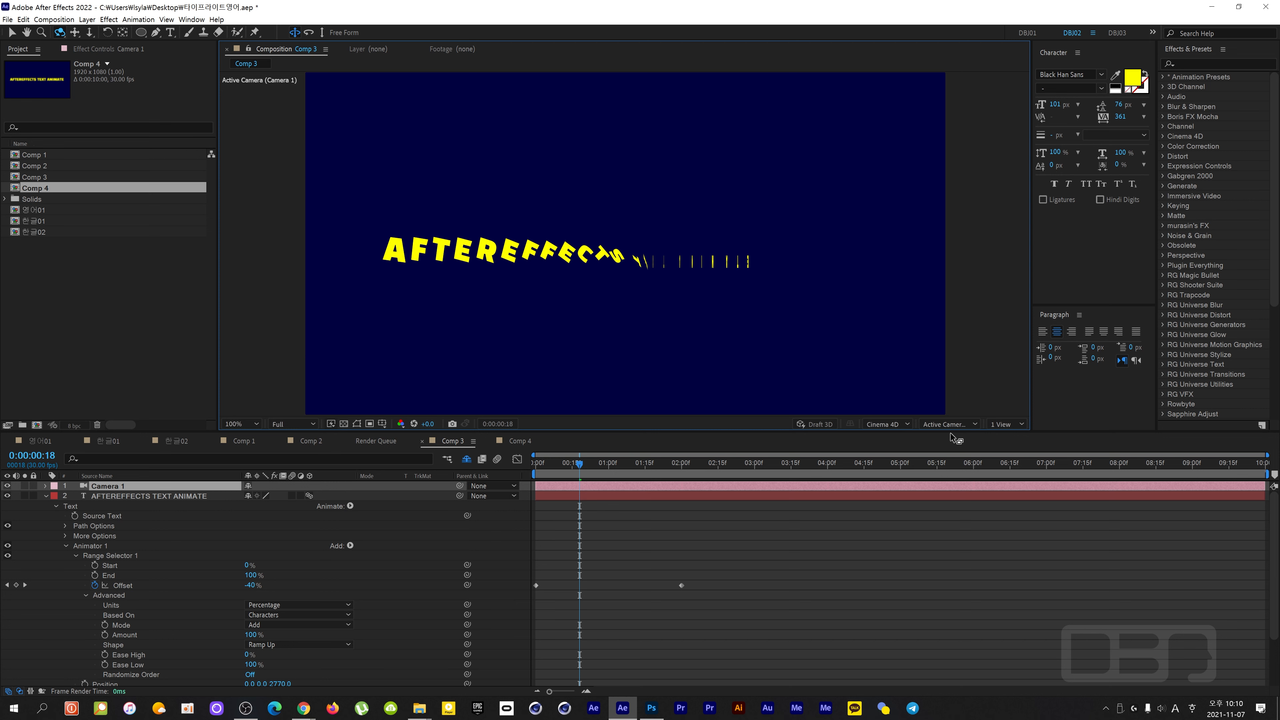
Step: Switch the composition to the Top view and scrub to 0:00:01:06 to examine how the letters travel in depth
{"action": "left_click", "coordinate": [949, 425]}
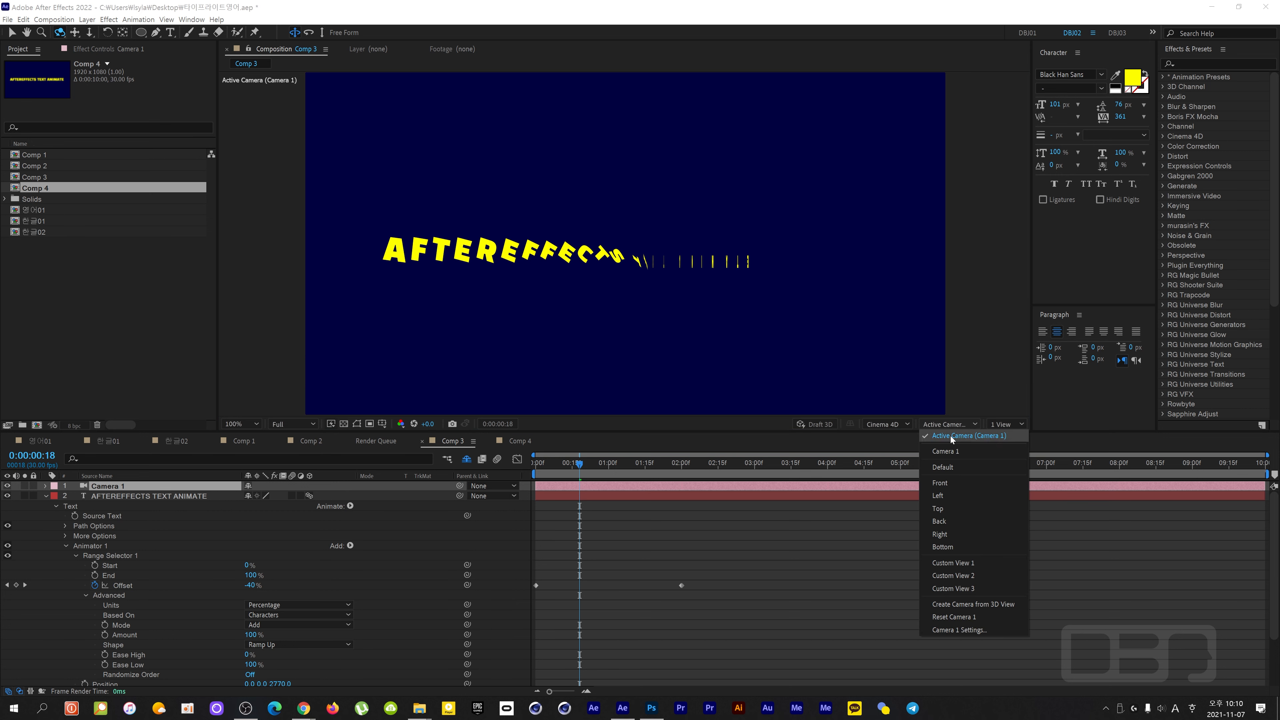
{"action": "left_click", "coordinate": [949, 505]}
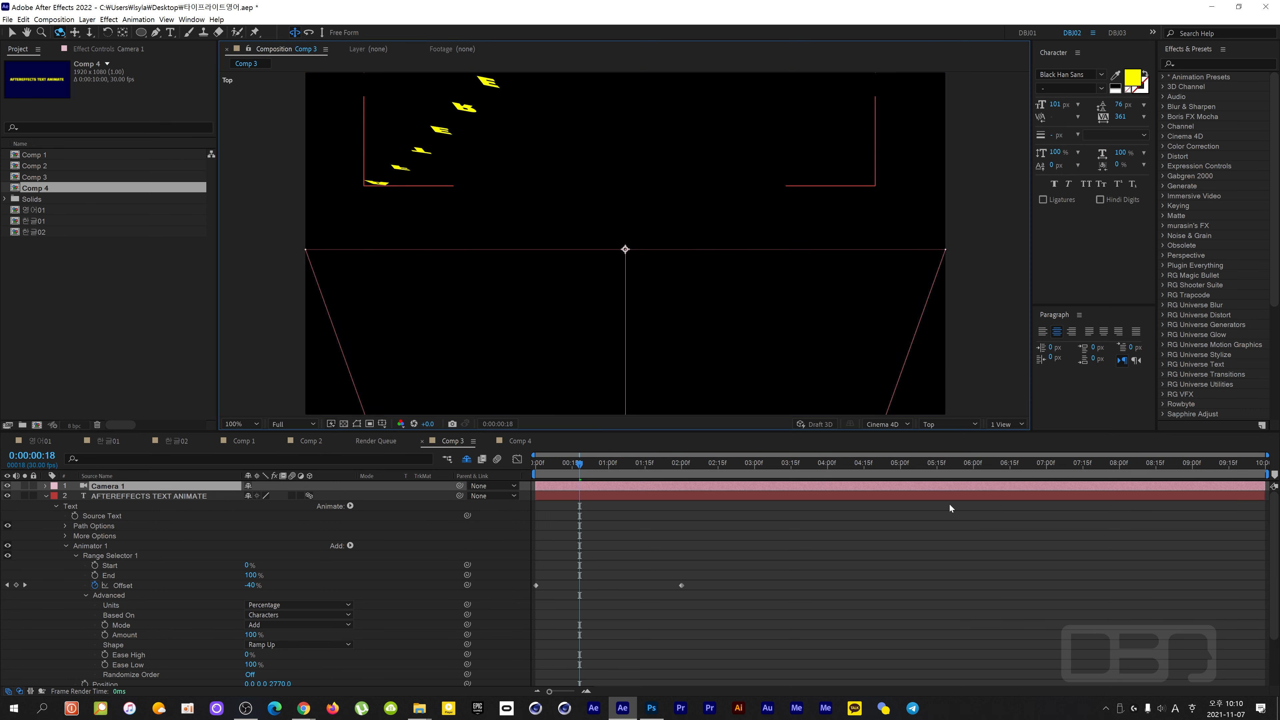
{"action": "scroll", "coordinate": [565, 248], "scroll_direction": "down", "scroll_amount": 3}
{"action": "left_click_drag", "start_coordinate": [585, 464], "coordinate": [622, 452]}
{"action": "scroll", "coordinate": [565, 294], "scroll_direction": "down", "scroll_amount": 1}
{"action": "scroll", "coordinate": [610, 328], "scroll_direction": "up", "scroll_amount": 2}
{"action": "scroll", "coordinate": [611, 328], "scroll_direction": "up", "scroll_amount": 1}
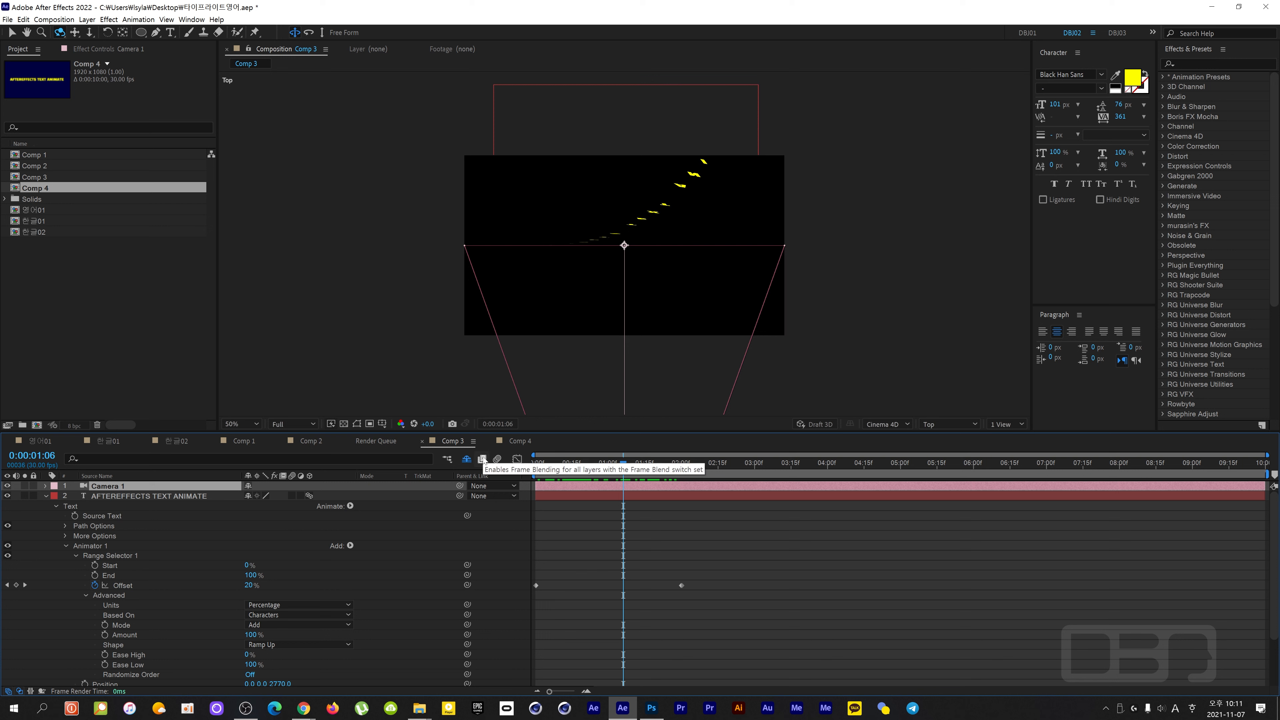
Step: In Comp 4, draw a circular ellipse mask centred on the AFTEREFFECTS TEXT ANIMATE layer
{"action": "left_click", "coordinate": [519, 441]}
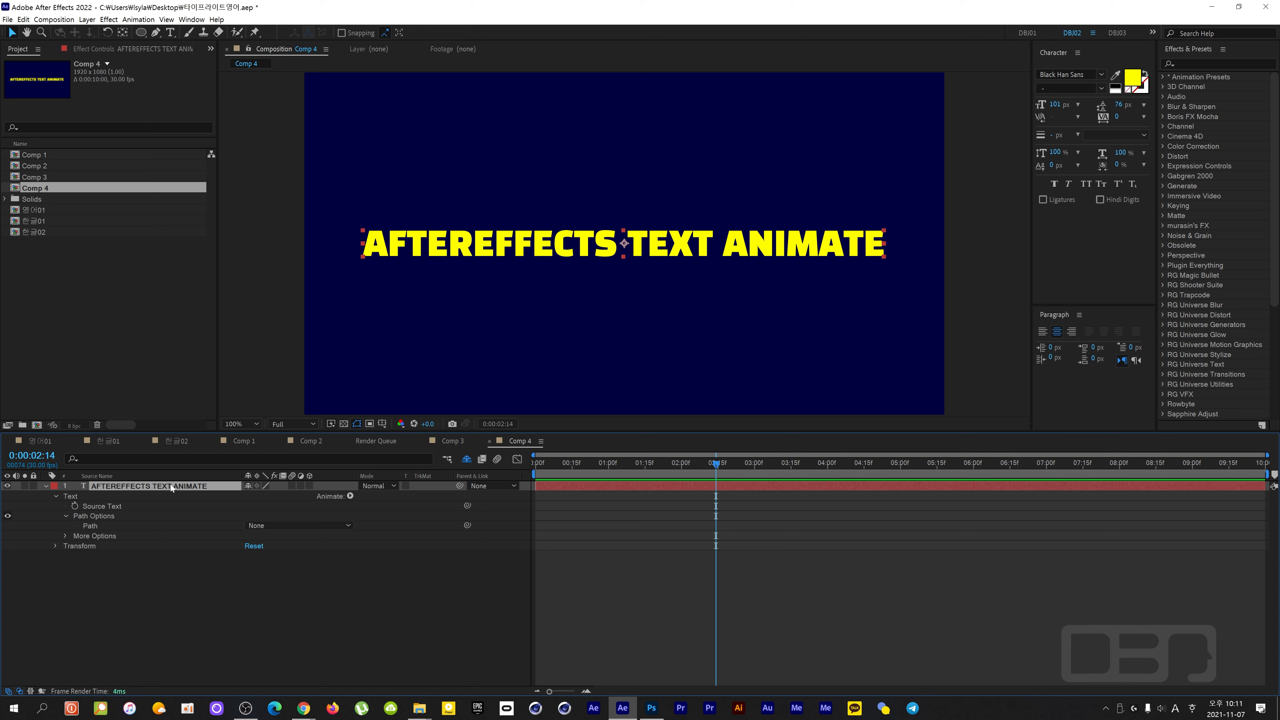
{"action": "left_click", "coordinate": [141, 32]}
{"action": "left_click_drag", "start_coordinate": [625, 244], "coordinate": [759, 152]}
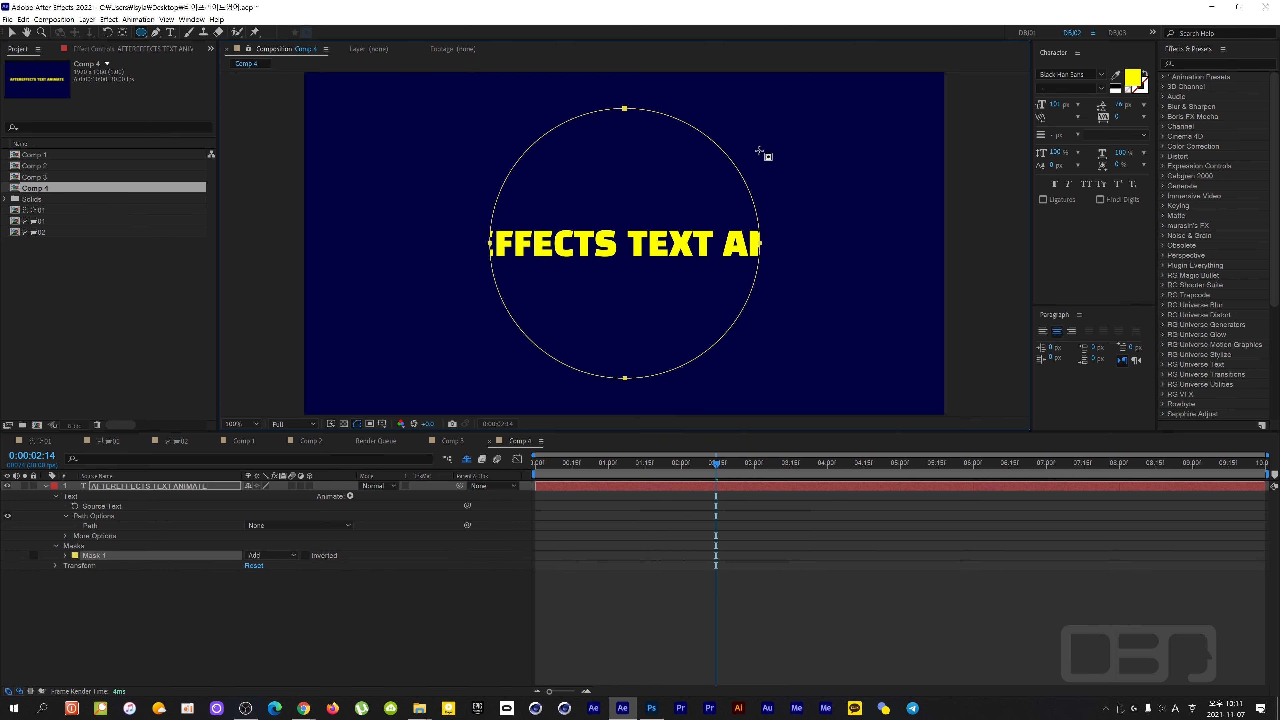
Step: Set the text layer's Path option to Mask 1 so the letters follow the circle
{"action": "left_click", "coordinate": [187, 486]}
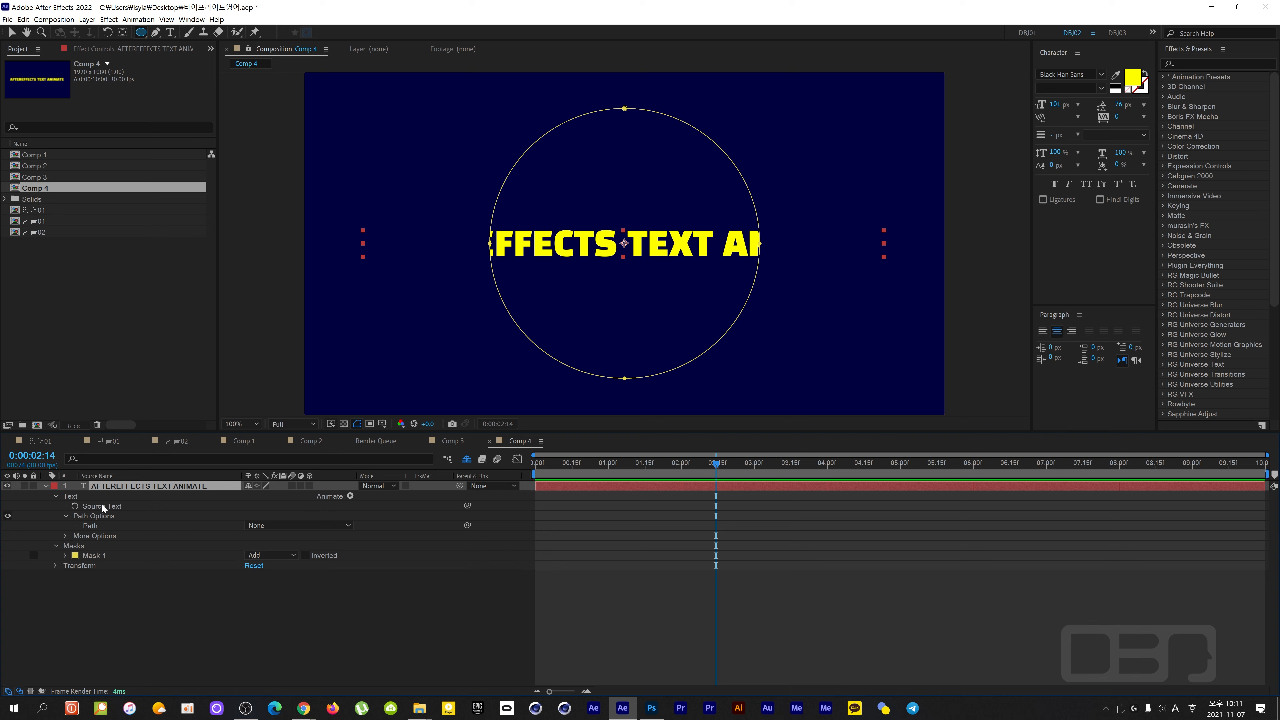
{"action": "left_click", "coordinate": [66, 517]}
{"action": "left_click", "coordinate": [66, 516]}
{"action": "left_click", "coordinate": [252, 526]}
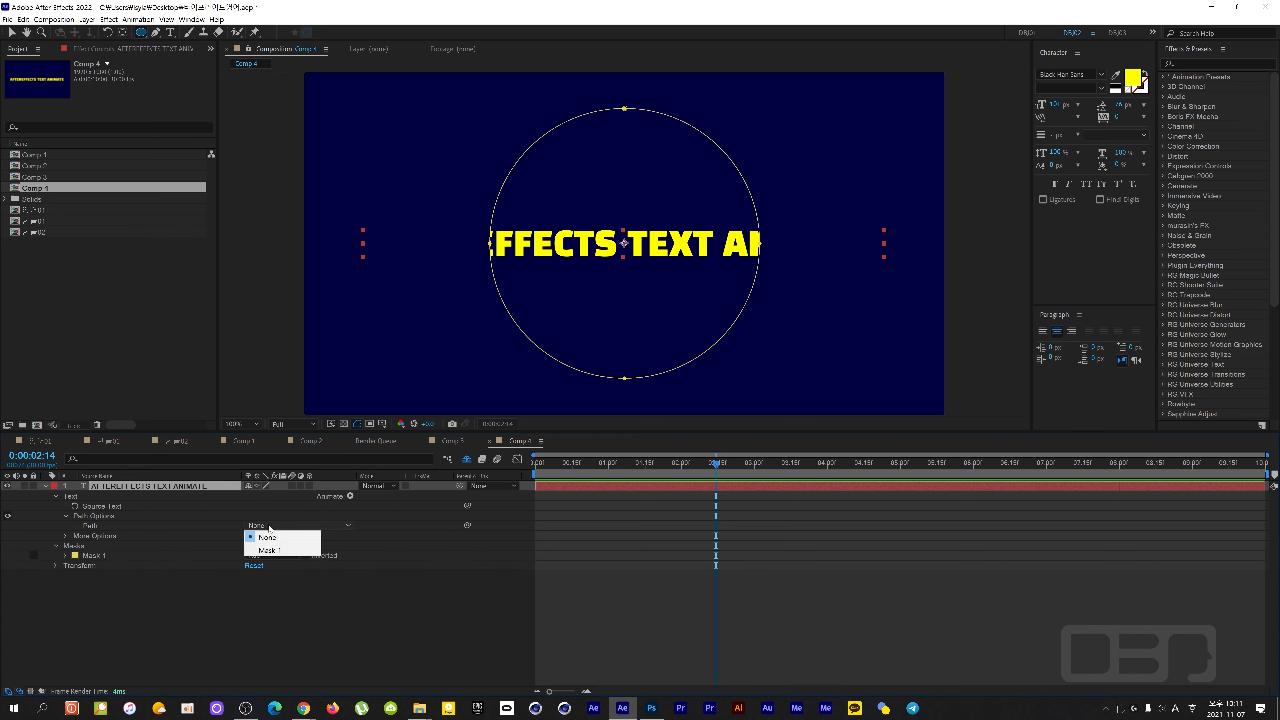
{"action": "left_click", "coordinate": [267, 550]}
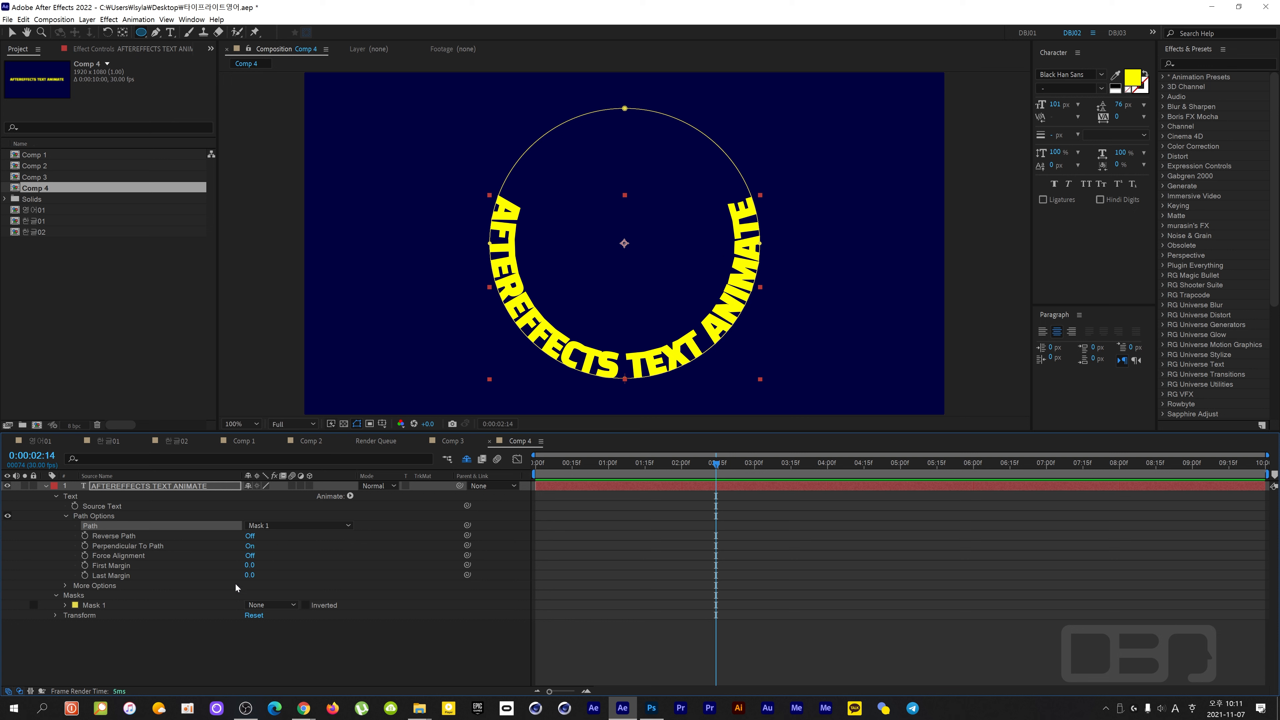
Step: Toggle Force Alignment on and back off, and set the text's tracking to 377 to spread the letters around the circle
{"action": "left_click", "coordinate": [249, 555]}
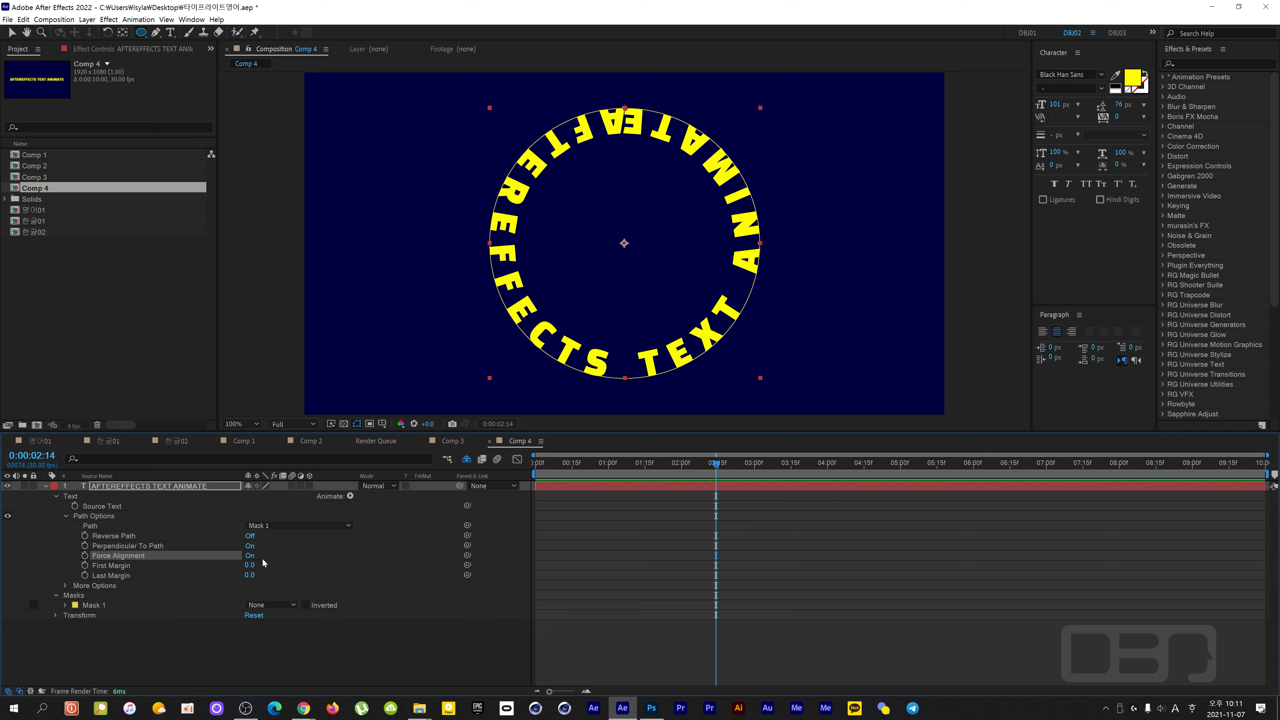
{"action": "left_click", "coordinate": [251, 556]}
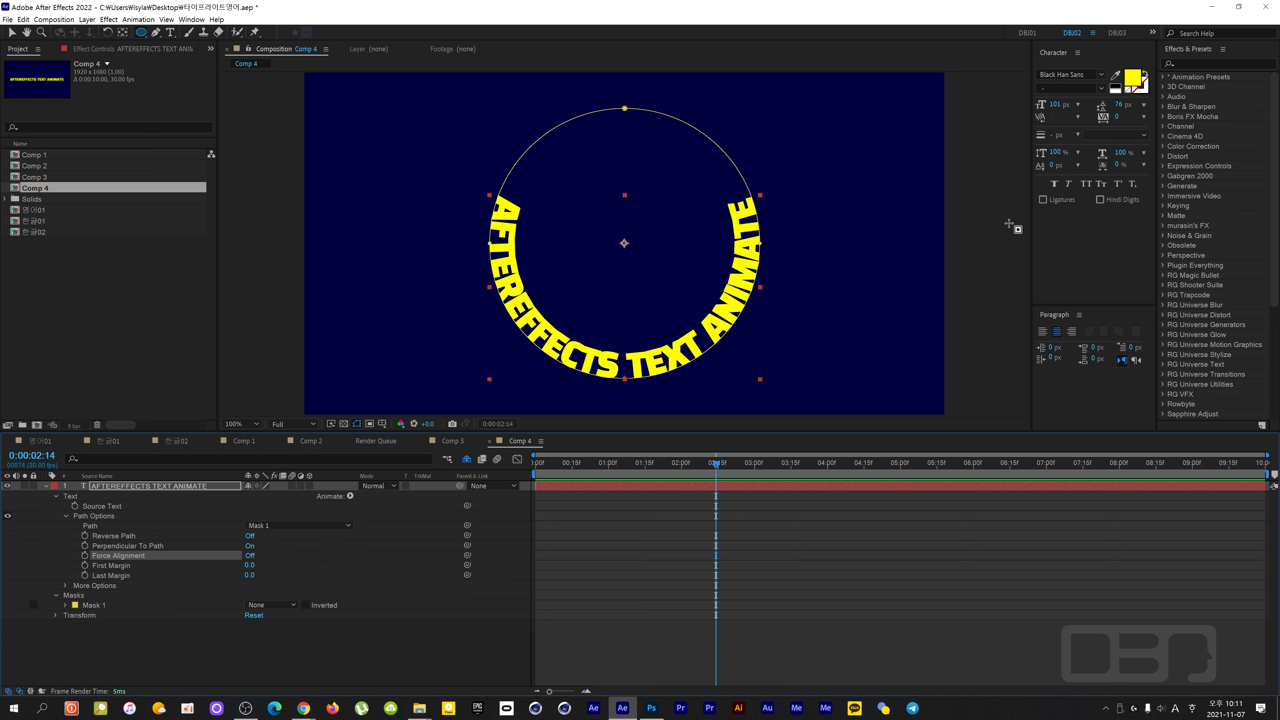
{"action": "left_click_drag", "start_coordinate": [1116, 118], "coordinate": [1172, 118]}
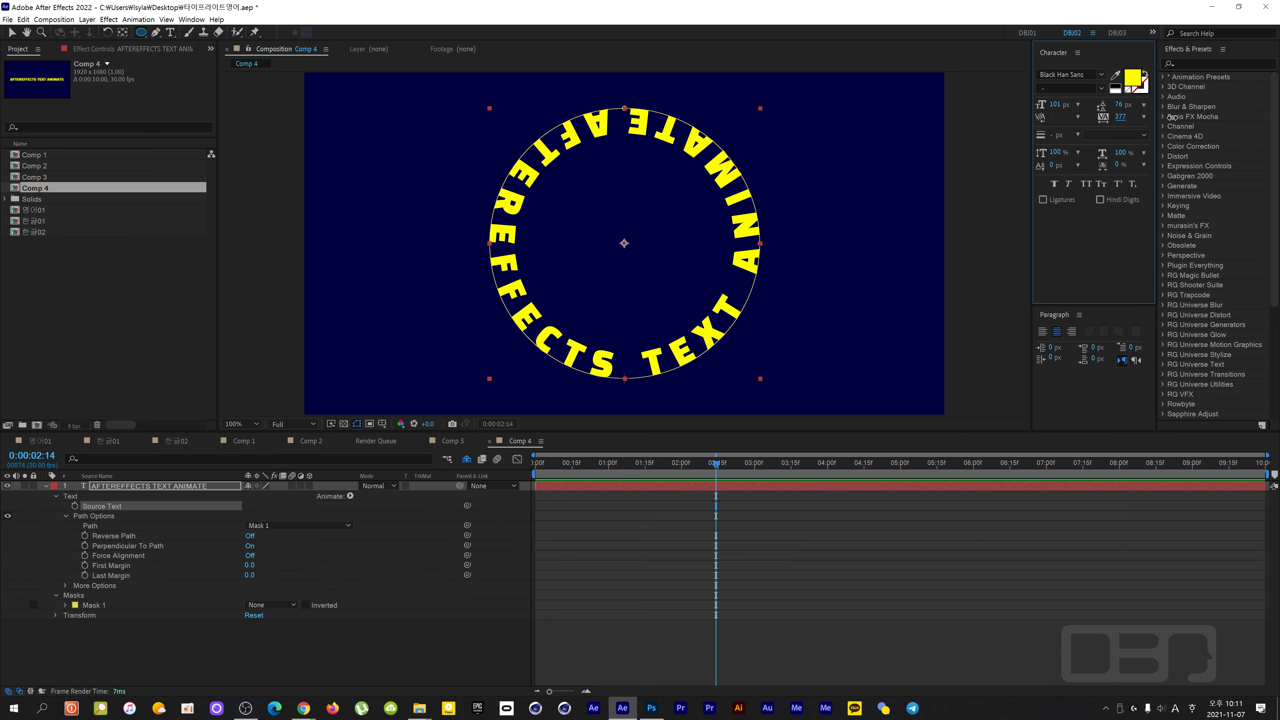
Step: Add a Rotation animator to the circular text layer and enable per-character 3D
{"action": "left_click", "coordinate": [169, 486]}
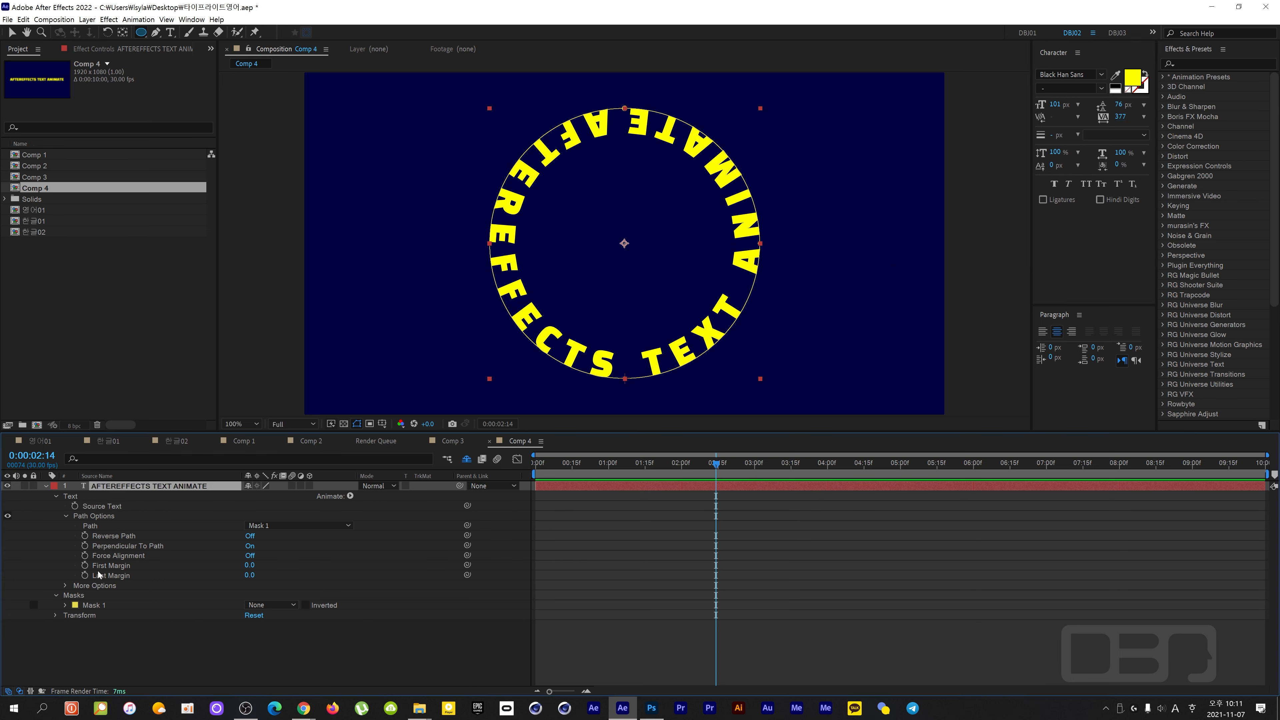
{"action": "left_click", "coordinate": [351, 497]}
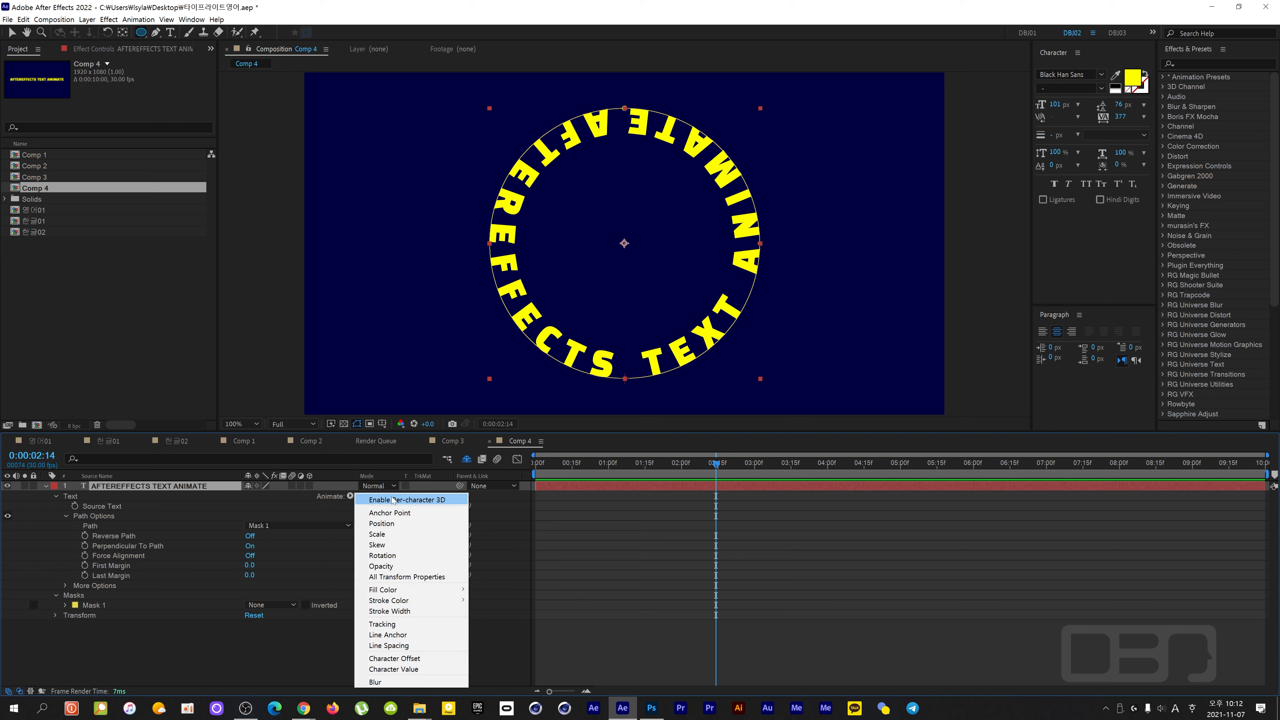
{"action": "left_click", "coordinate": [56, 597]}
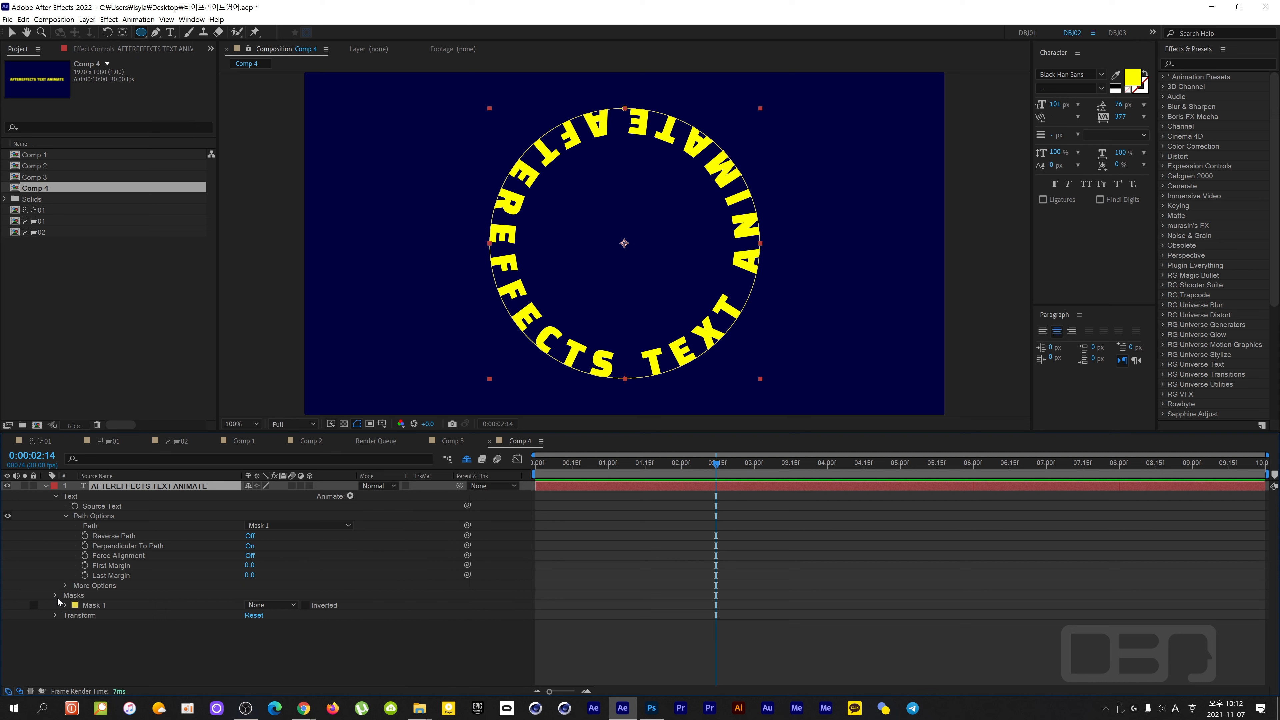
{"action": "left_click", "coordinate": [56, 596]}
{"action": "left_click", "coordinate": [55, 606]}
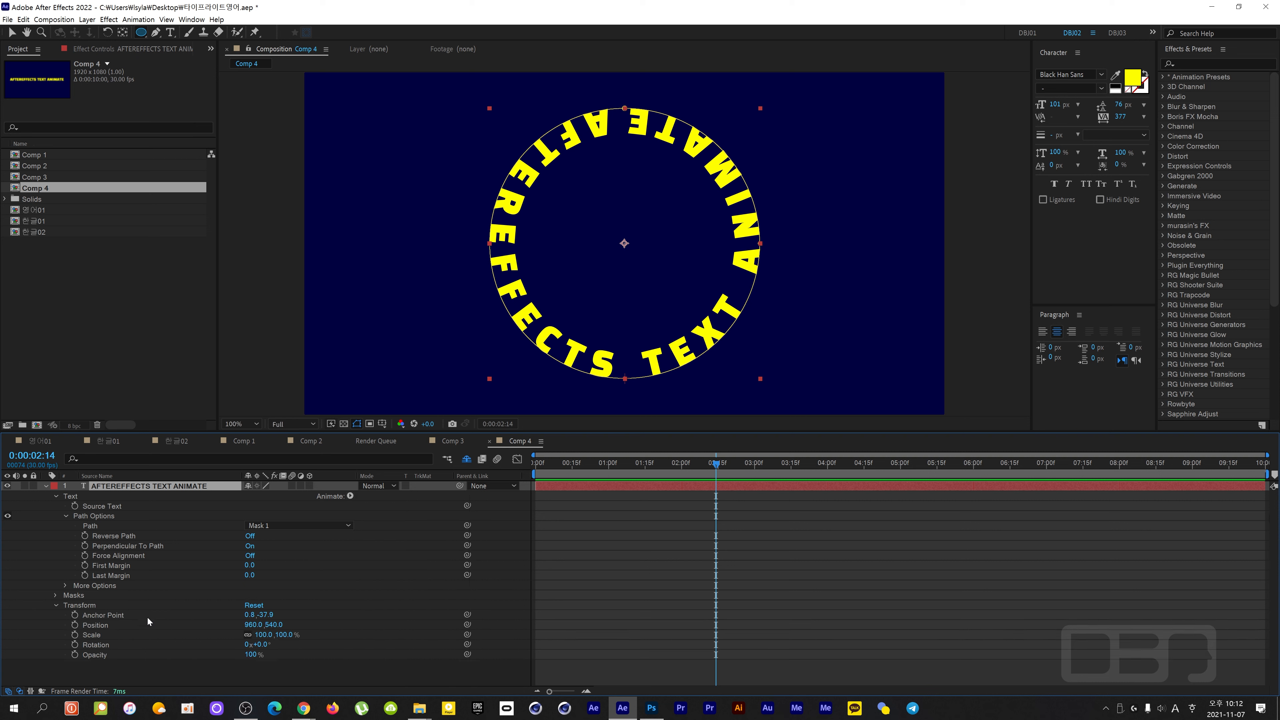
{"action": "left_click", "coordinate": [351, 497]}
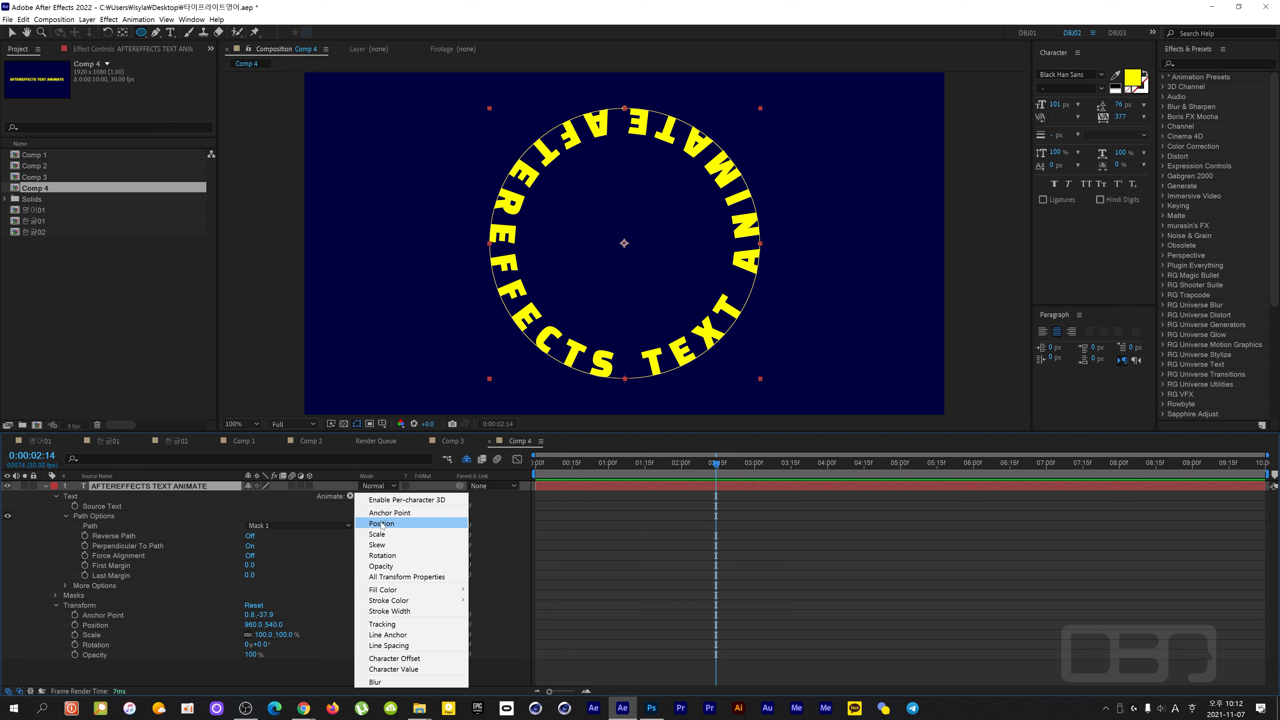
{"action": "left_click", "coordinate": [391, 557]}
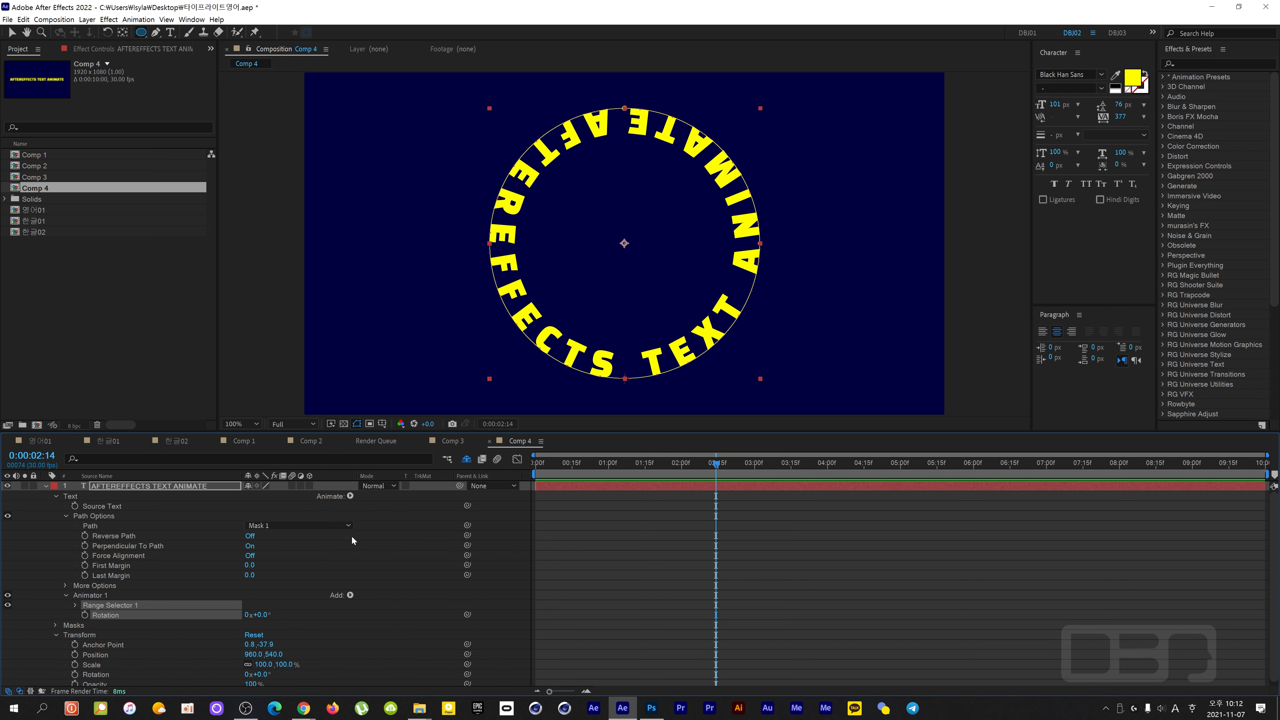
{"action": "left_click", "coordinate": [350, 496]}
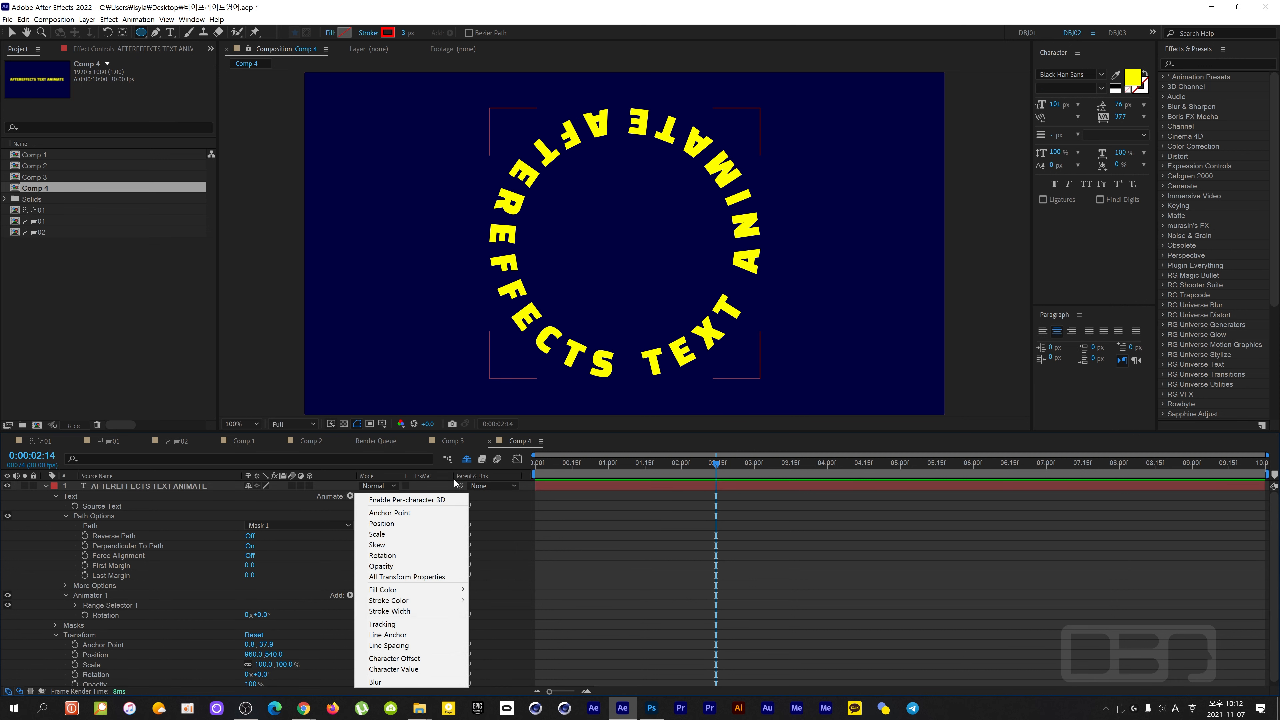
{"action": "left_click", "coordinate": [412, 501]}
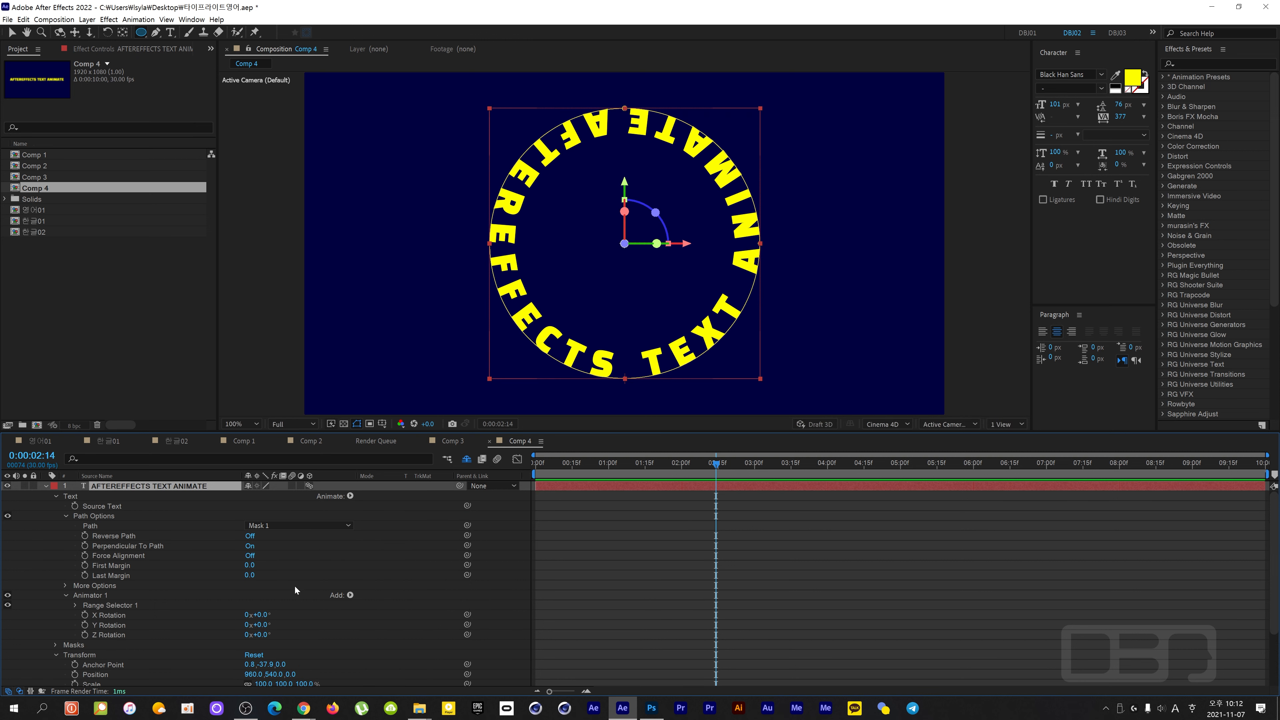
Step: Tilt the circular text layer by setting its Transform X Rotation to -70°
{"action": "scroll", "coordinate": [294, 585], "scroll_direction": "down", "scroll_amount": 1}
{"action": "left_click", "coordinate": [84, 625]}
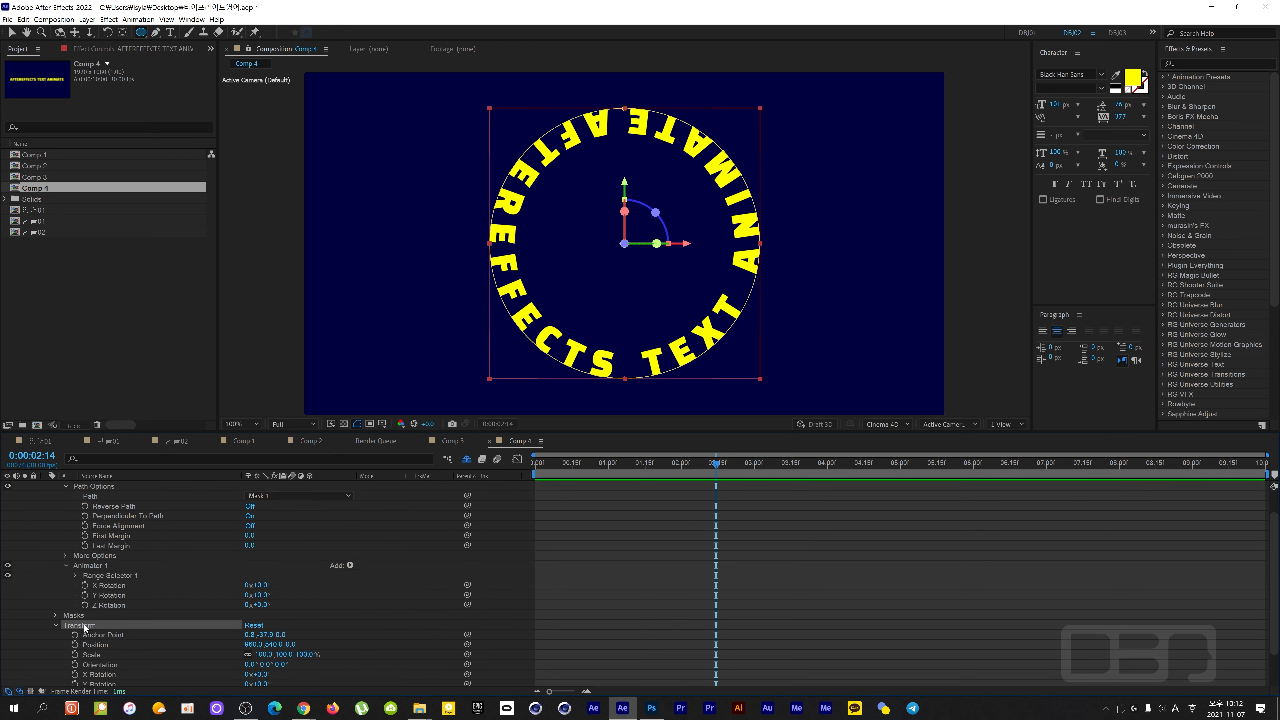
{"action": "scroll", "coordinate": [275, 661], "scroll_direction": "down", "scroll_amount": 1}
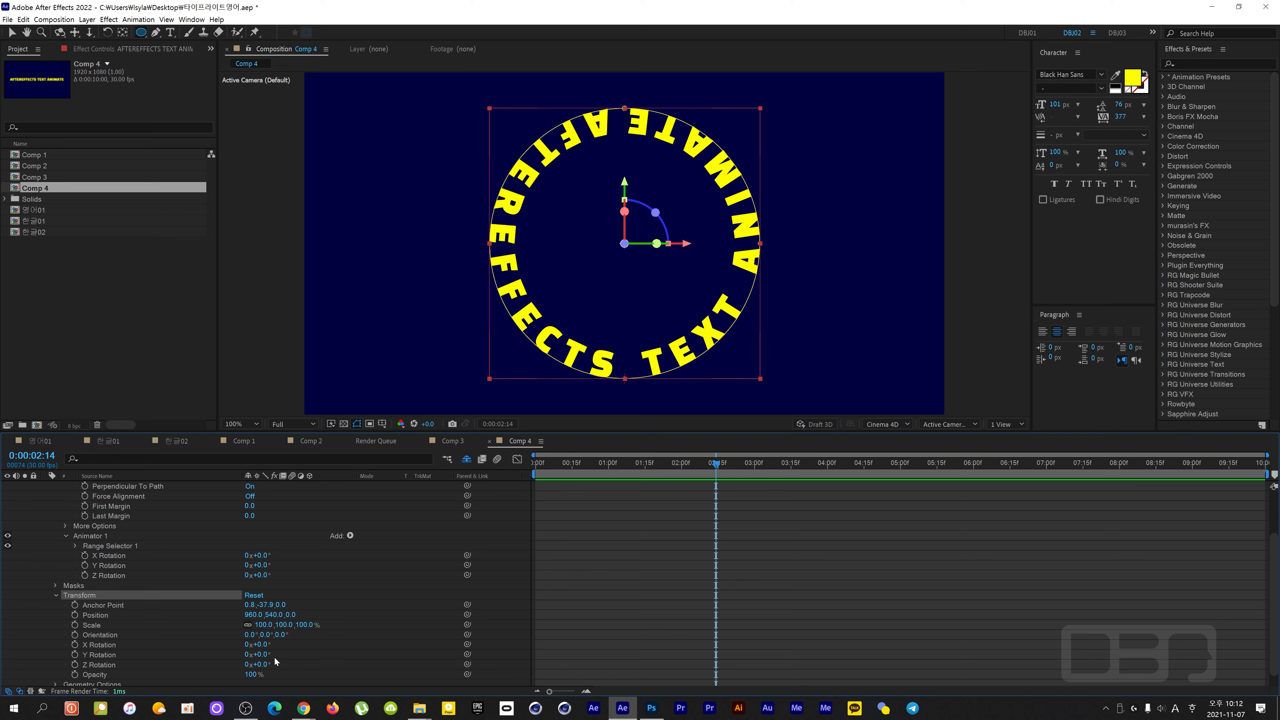
{"action": "left_click_drag", "start_coordinate": [262, 645], "coordinate": [235, 658]}
{"action": "left_click", "coordinate": [261, 644]}
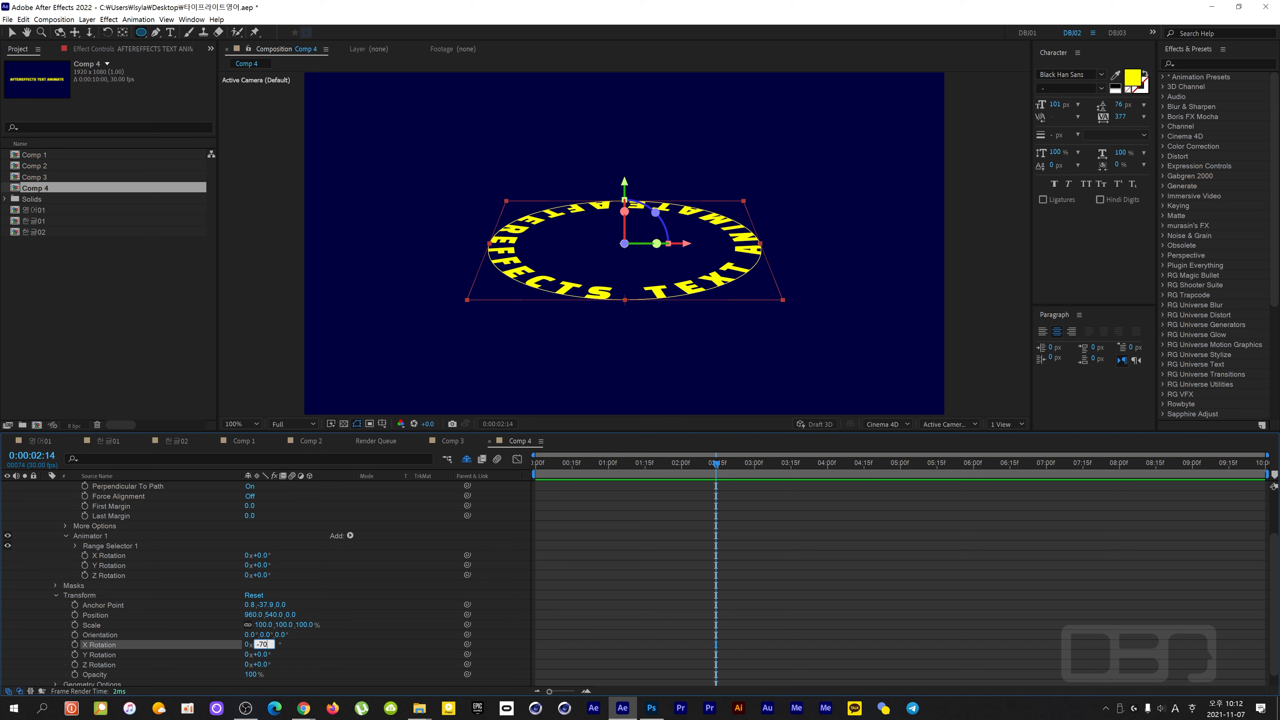
{"action": "type", "text": "-70"}
{"action": "left_click", "coordinate": [320, 642]}
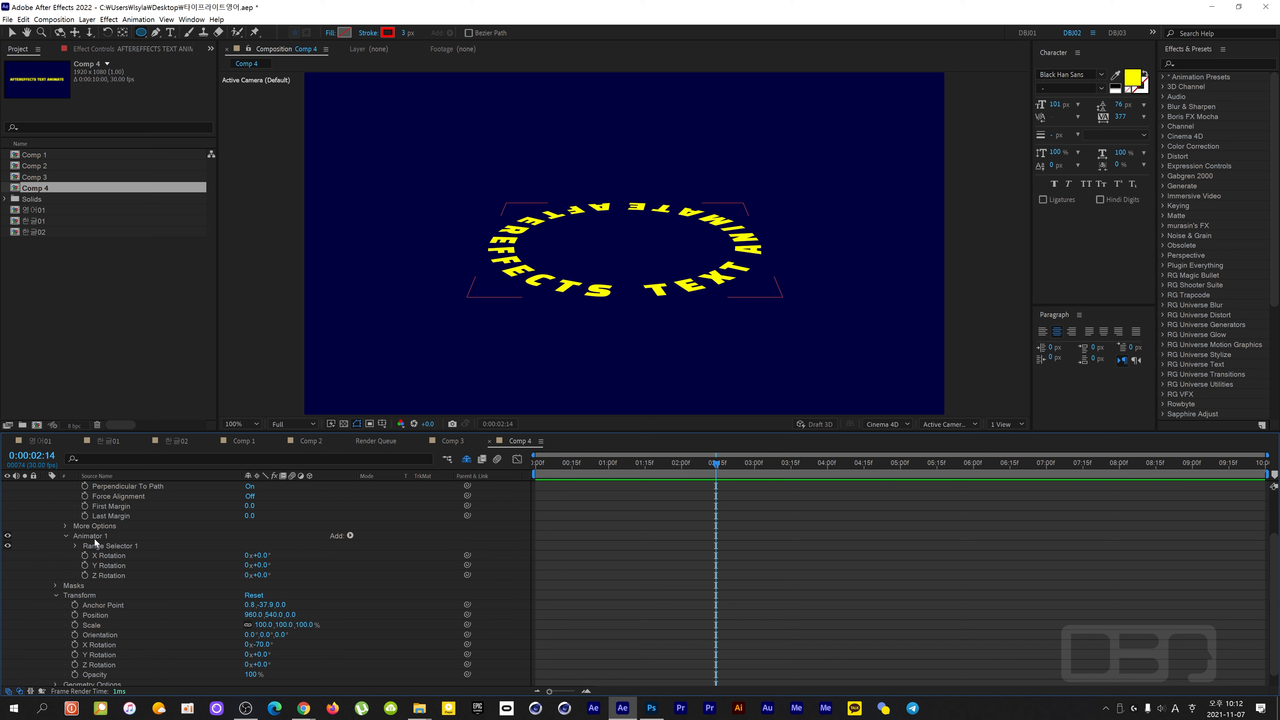
Step: Set Animator 1's X Rotation to 90° so the letters stand upright on the ring
{"action": "left_click", "coordinate": [138, 537]}
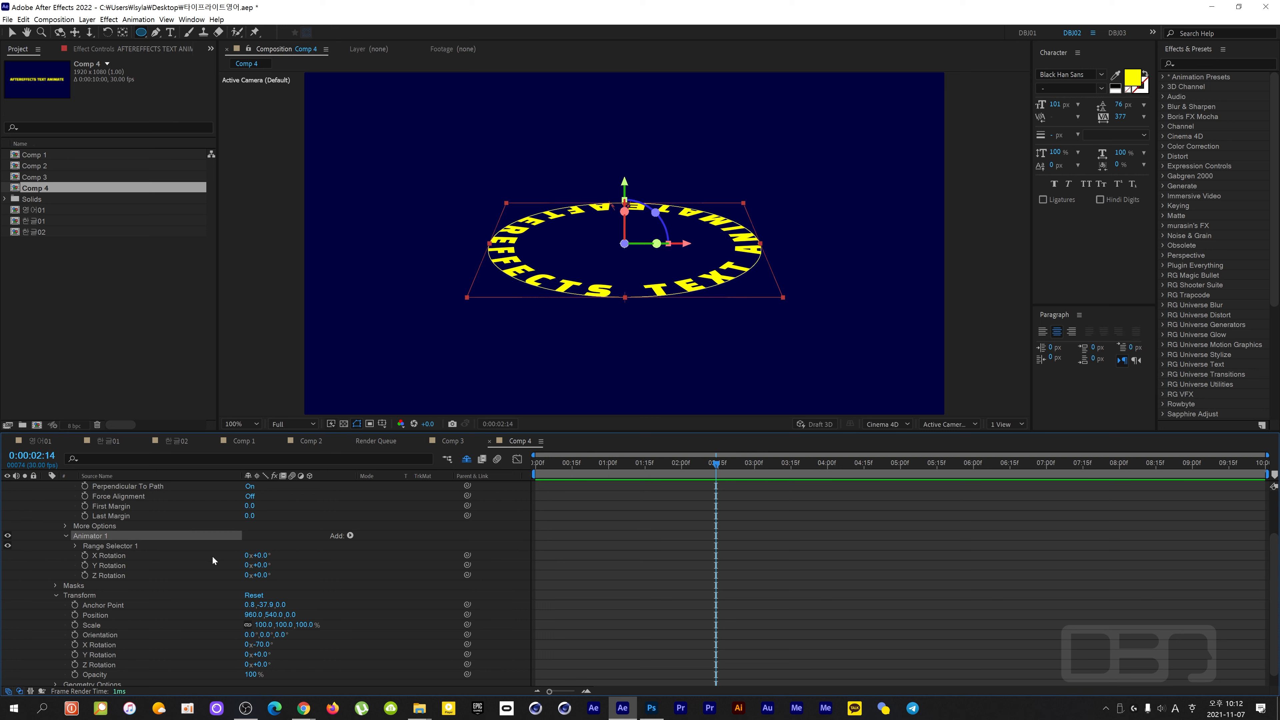
{"action": "left_click_drag", "start_coordinate": [266, 555], "coordinate": [306, 550]}
{"action": "left_click", "coordinate": [259, 556]}
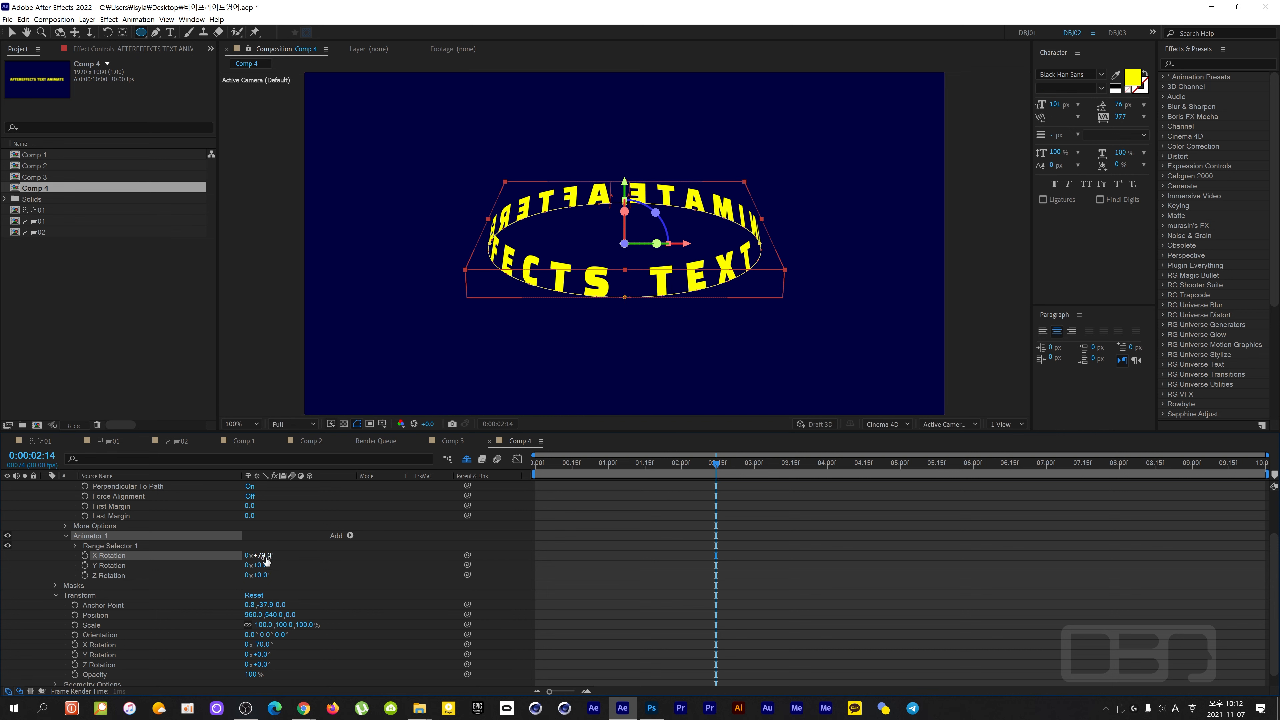
{"action": "type", "text": "90"}
{"action": "key", "text": "Return"}
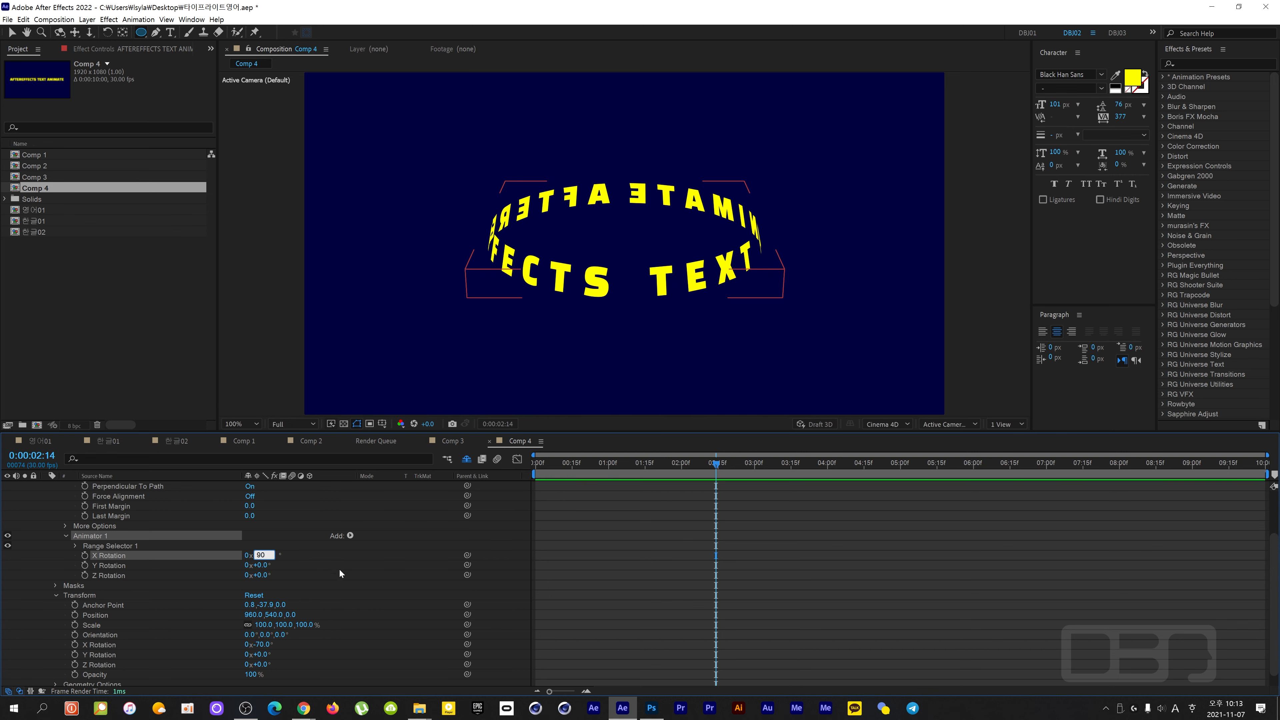
{"action": "left_click", "coordinate": [339, 569]}
Step: Start a new solid in Comp 4 and set its color to light red FF5151
{"action": "key", "text": "ctrl+y"}
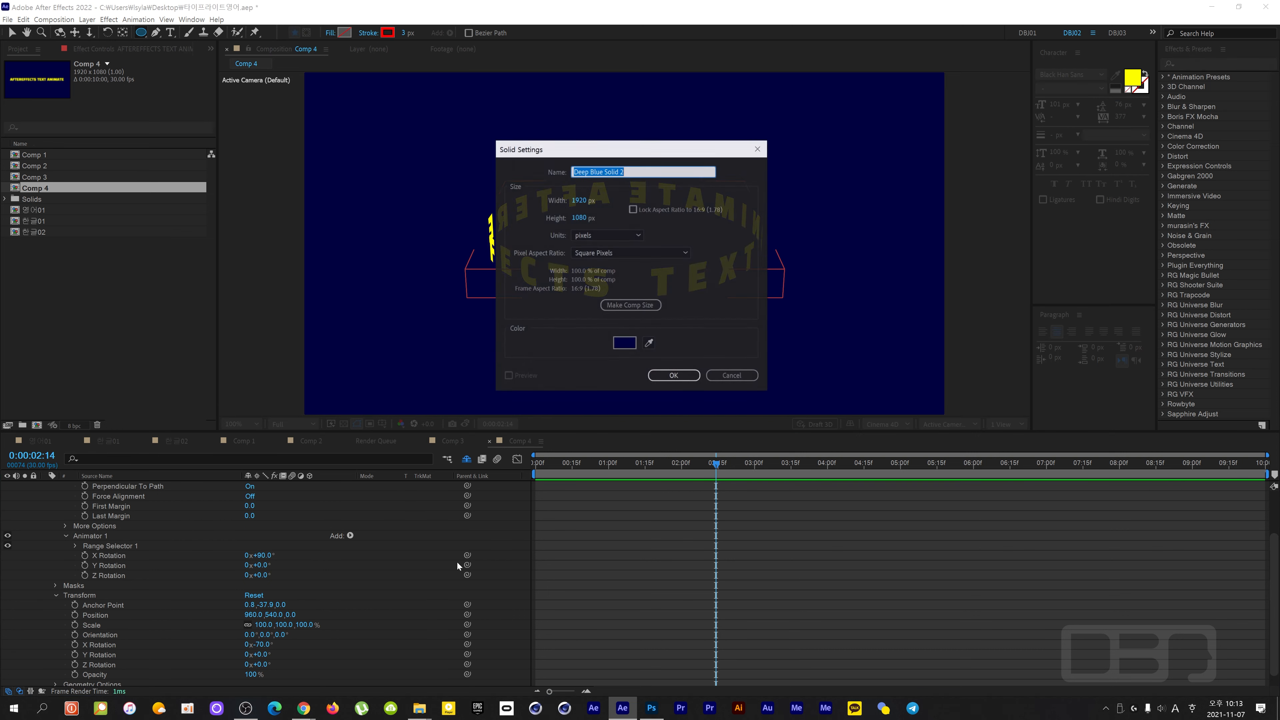
{"action": "left_click", "coordinate": [624, 343]}
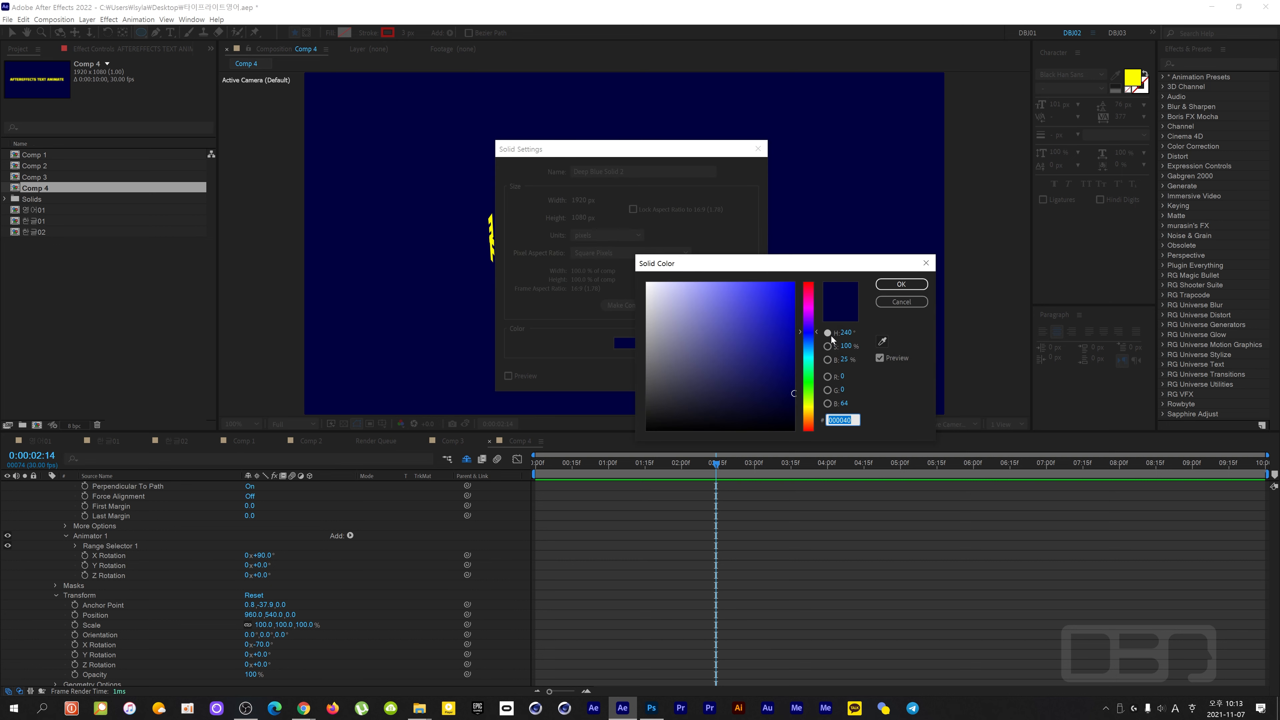
{"action": "left_click", "coordinate": [808, 400]}
{"action": "left_click", "coordinate": [810, 336]}
{"action": "left_click_drag", "start_coordinate": [774, 298], "coordinate": [747, 274]}
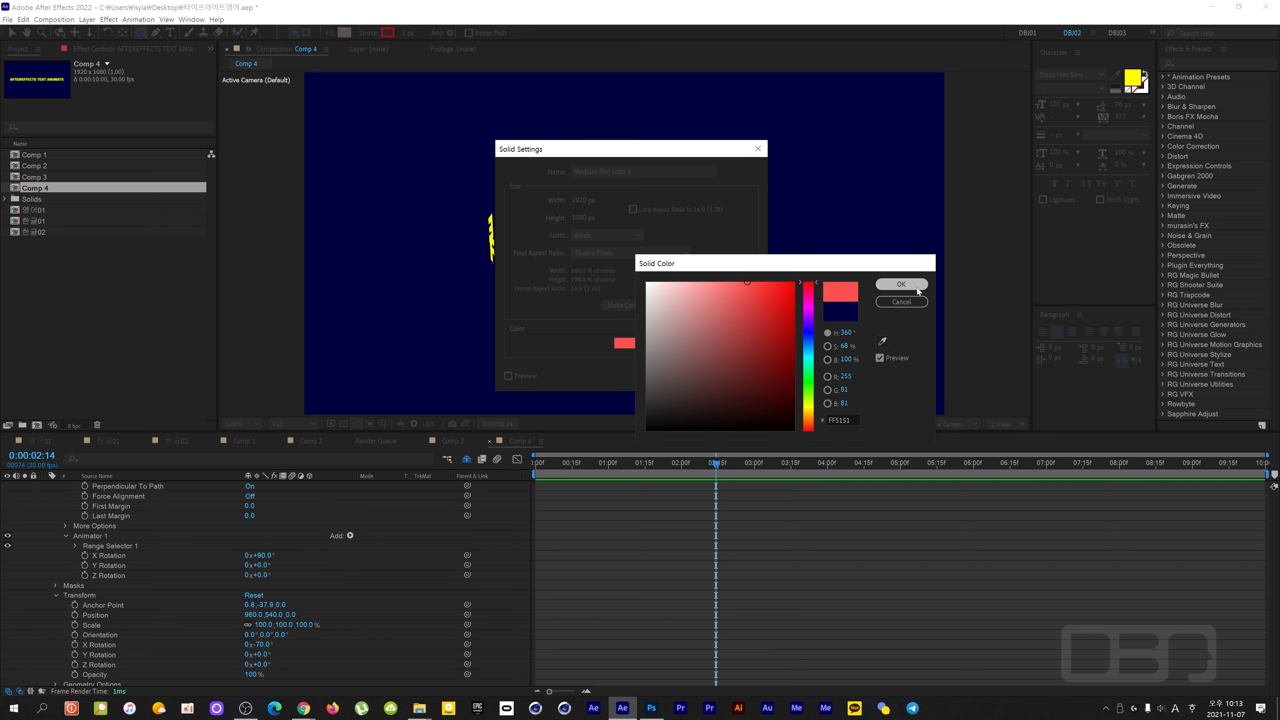
{"action": "left_click", "coordinate": [901, 284]}
Step: Set the new solid's width to 300 px and height to 1000 px and create it
{"action": "left_click", "coordinate": [579, 217]}
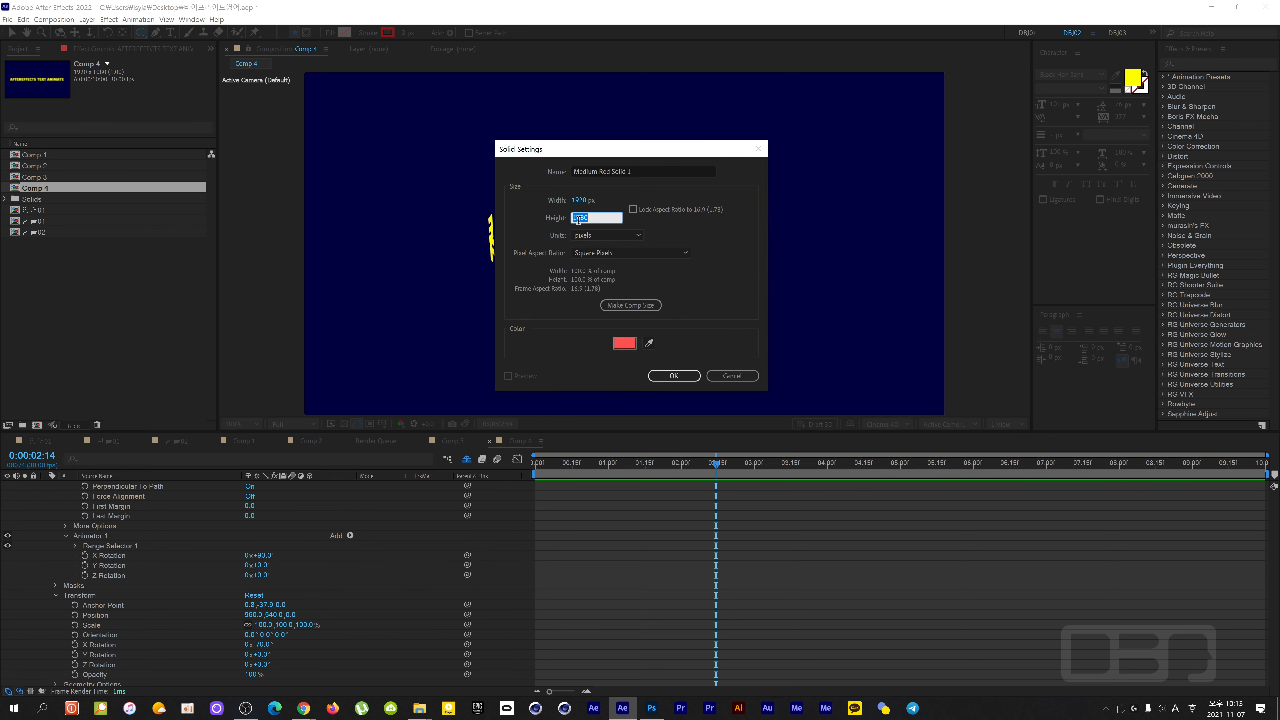
{"action": "type", "text": "400"}
{"action": "key", "text": "BackSpace"}
{"action": "key", "text": "BackSpace"}
{"action": "key", "text": "BackSpace"}
{"action": "type", "text": "1000"}
{"action": "key", "text": "shift+Tab"}
{"action": "type", "text": "300"}
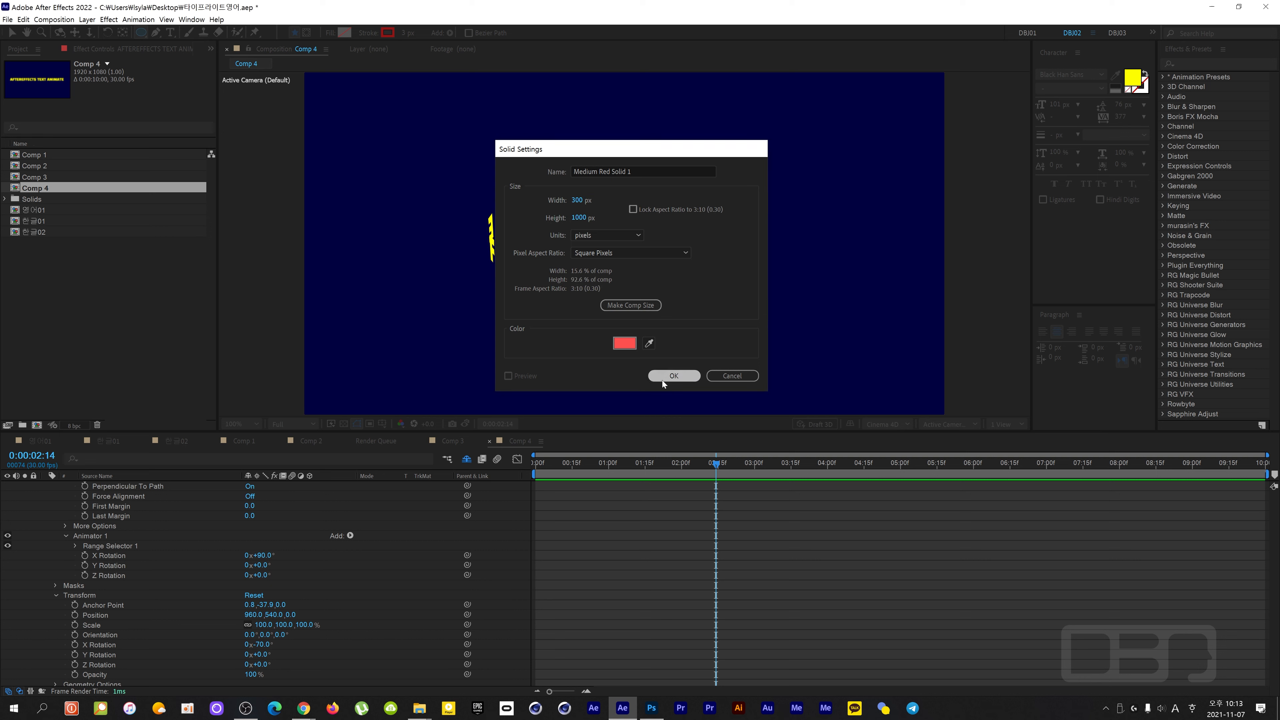
{"action": "left_click", "coordinate": [674, 376]}
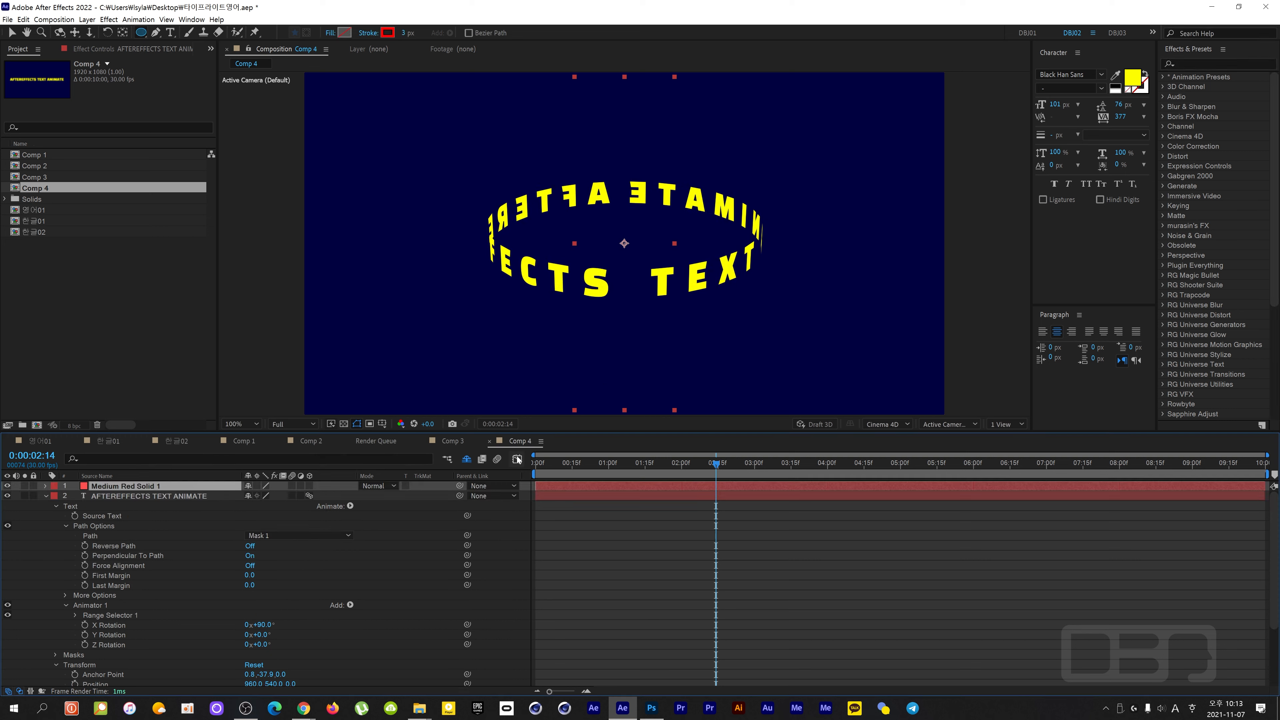
Step: Make the red solid a 3D layer and add a two-node camera to Comp 4
{"action": "left_click", "coordinate": [309, 486]}
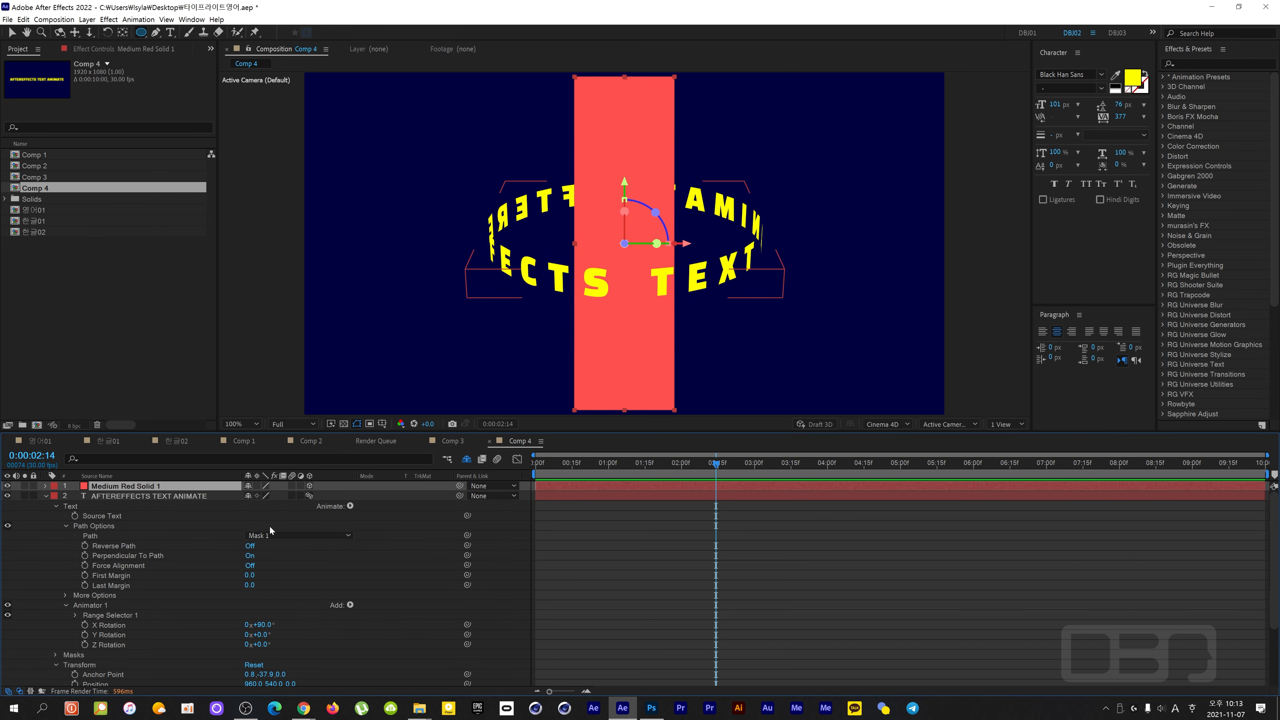
{"action": "left_click", "coordinate": [263, 518]}
{"action": "key", "text": "ctrl+alt+shift+c"}
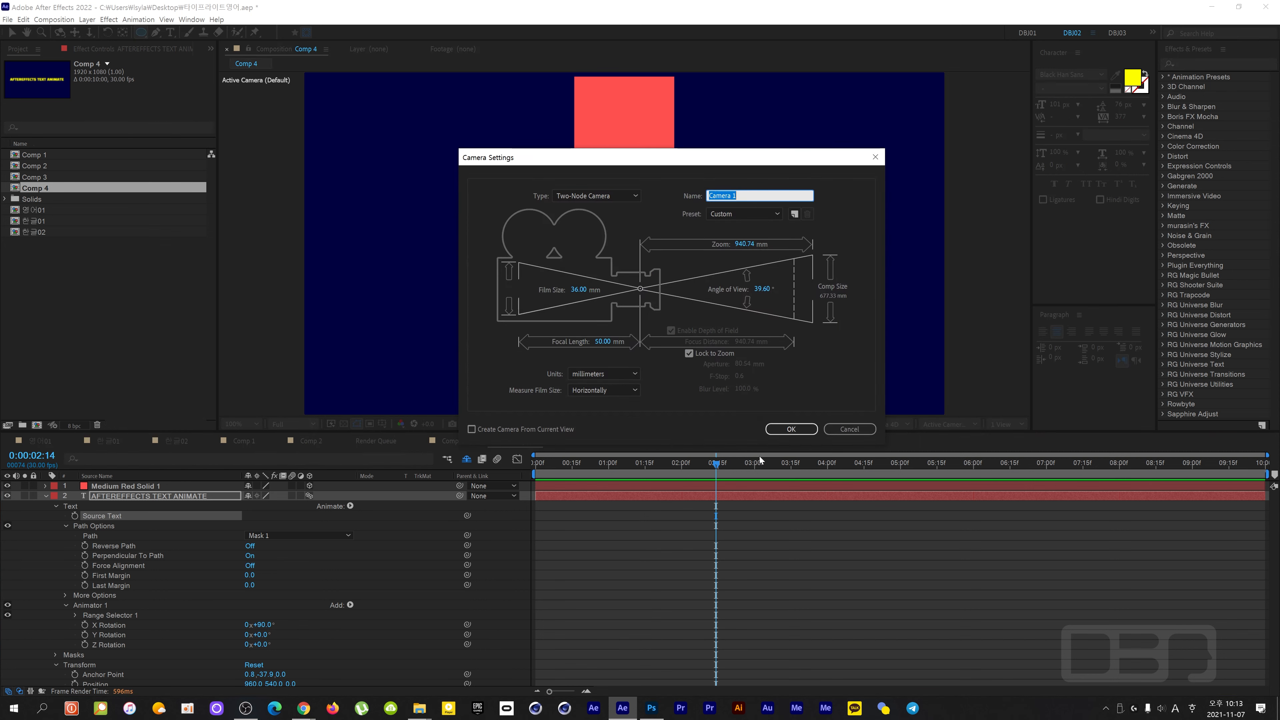
{"action": "key", "text": "Return"}
Step: Orbit the camera to view the text ring around the red solid from another angle, and undo the orbit
{"action": "key", "text": "c"}
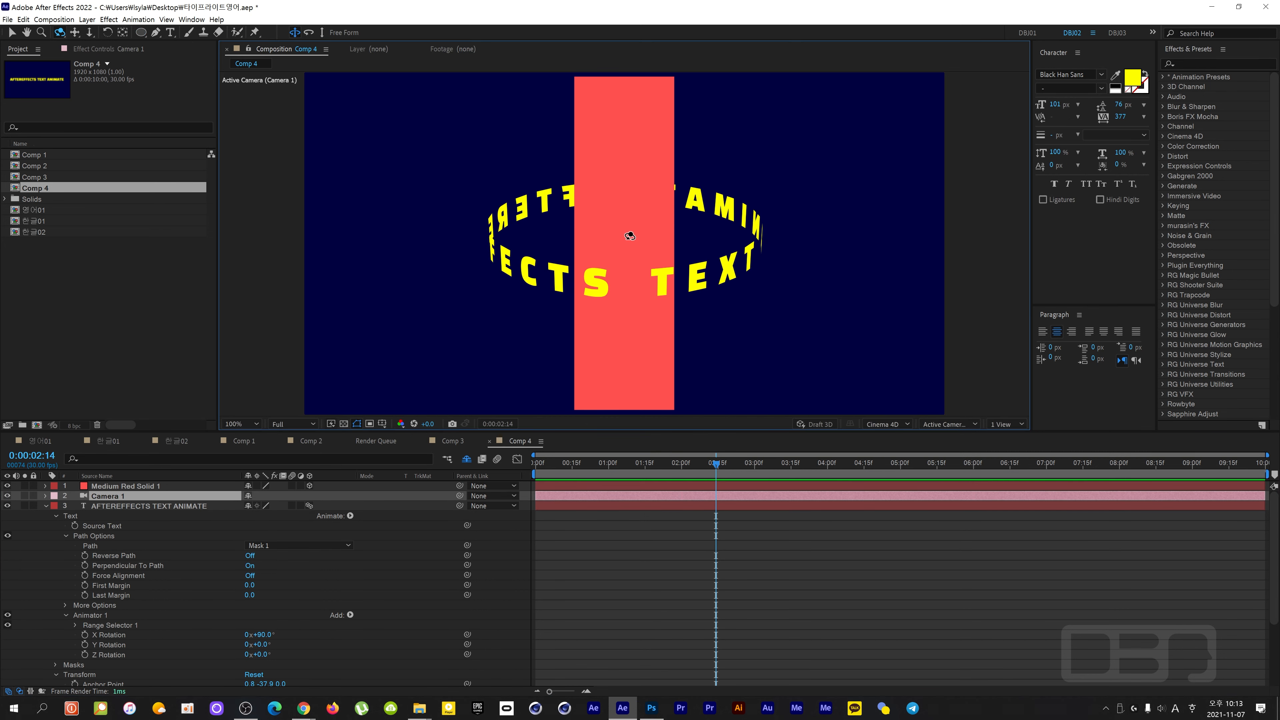
{"action": "left_click_drag", "start_coordinate": [640, 256], "coordinate": [516, 341]}
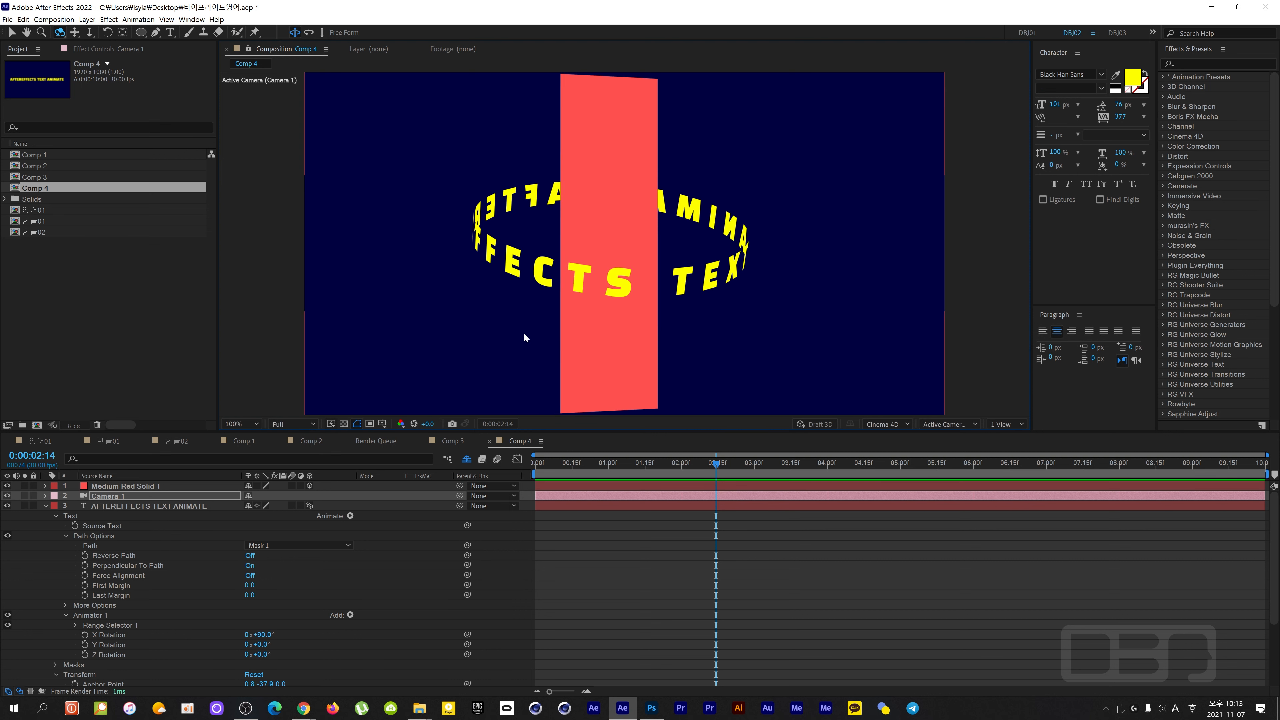
{"action": "key", "text": "ctrl+z"}
Step: Delete the red solid and the camera from Comp 4
{"action": "left_click", "coordinate": [112, 487]}
{"action": "left_click", "coordinate": [121, 497], "text": "shift"}
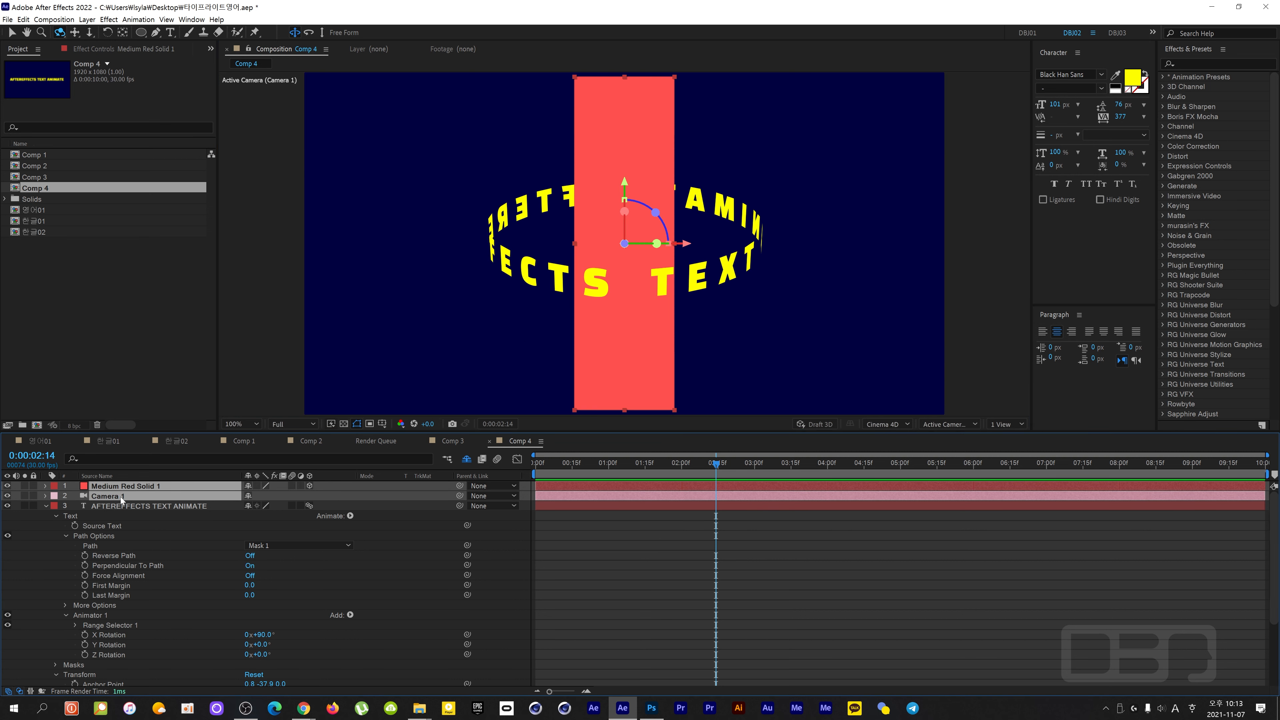
{"action": "key", "text": "Delete"}
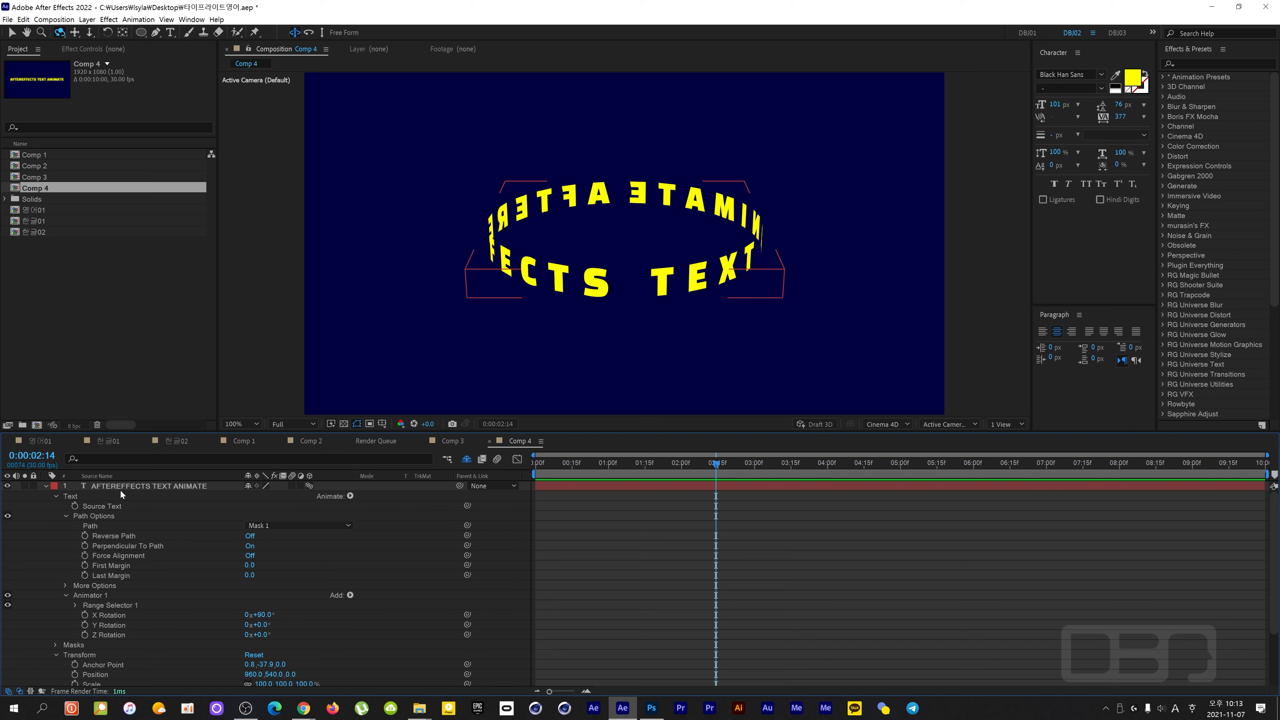
Step: Return Comp 4 to its first frame, switch it to the Classic 3D renderer and collapse the text layer's Animator 1
{"action": "left_click", "coordinate": [120, 489]}
{"action": "left_click_drag", "start_coordinate": [585, 464], "coordinate": [456, 474]}
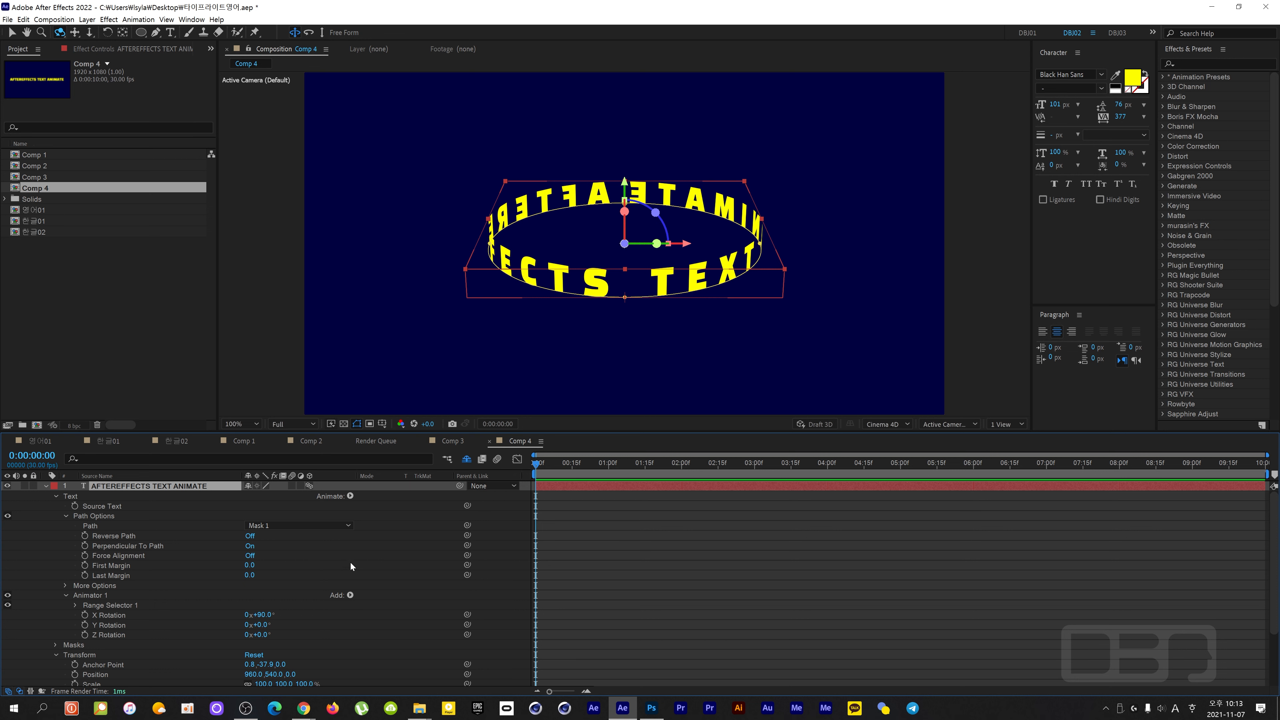
{"action": "scroll", "coordinate": [350, 561], "scroll_direction": "down", "scroll_amount": 1}
{"action": "left_click", "coordinate": [76, 562]}
{"action": "left_click", "coordinate": [66, 566]}
{"action": "scroll", "coordinate": [205, 540], "scroll_direction": "up", "scroll_amount": 1}
{"action": "left_click", "coordinate": [166, 486]}
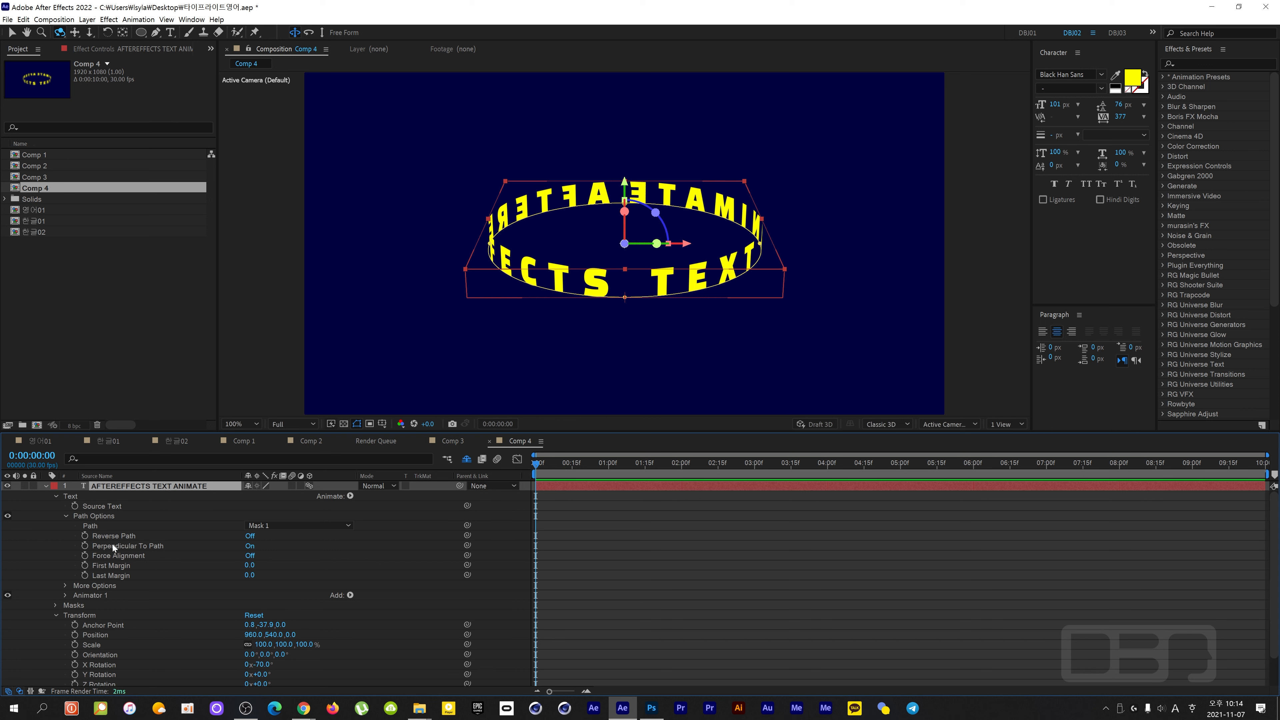
Step: Add a separate Fill Hue animator to the ring text and set its Fill Hue to 180°
{"action": "left_click", "coordinate": [98, 595]}
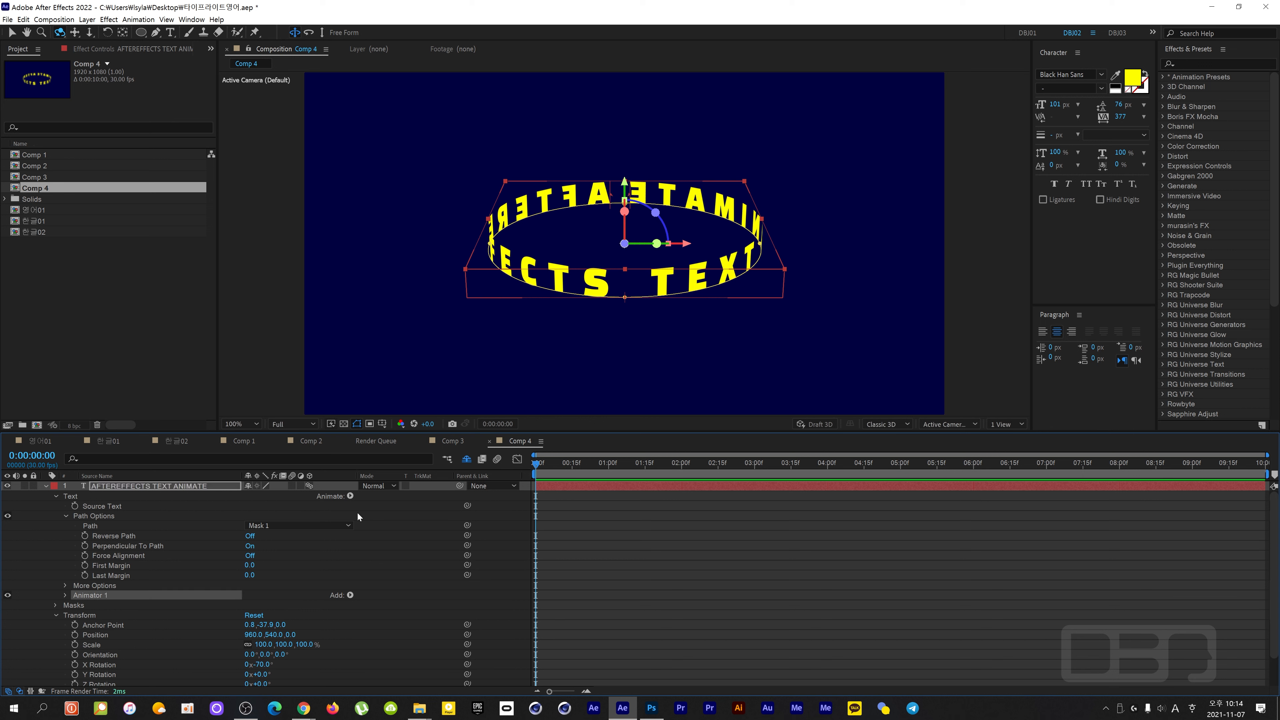
{"action": "left_click", "coordinate": [223, 517]}
{"action": "left_click", "coordinate": [351, 496]}
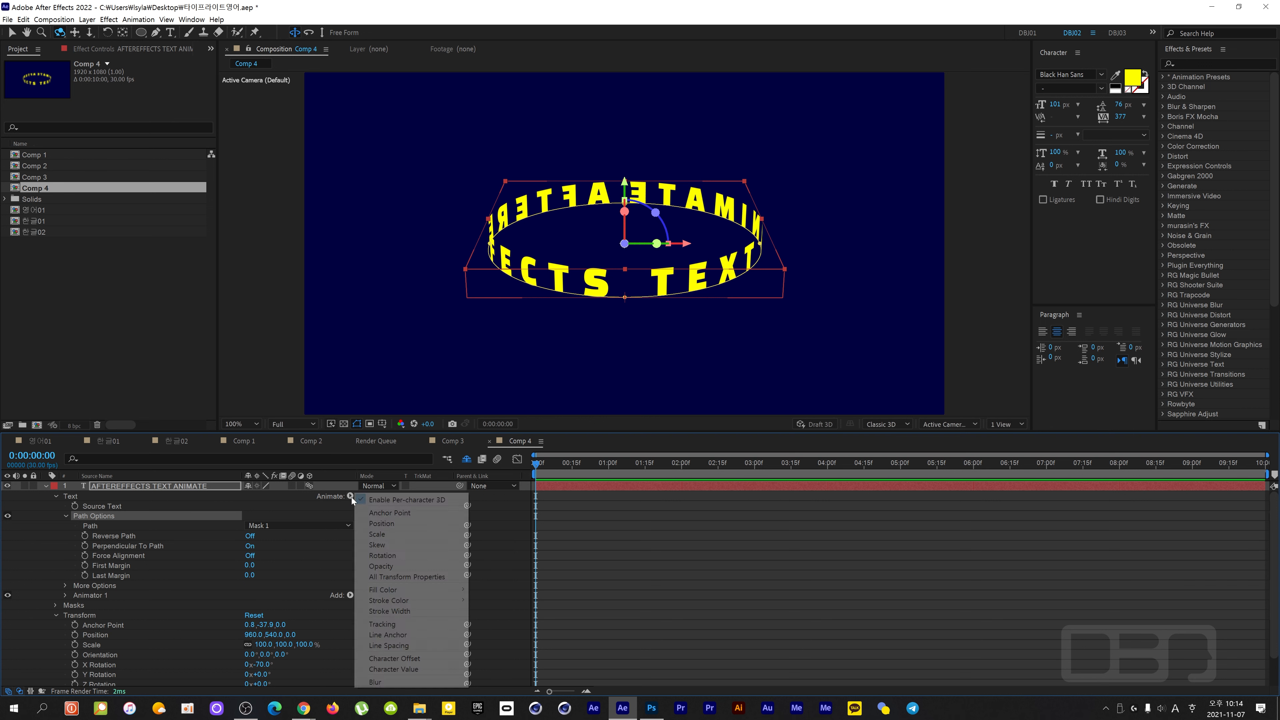
{"action": "mouse_move", "coordinate": [443, 589]}
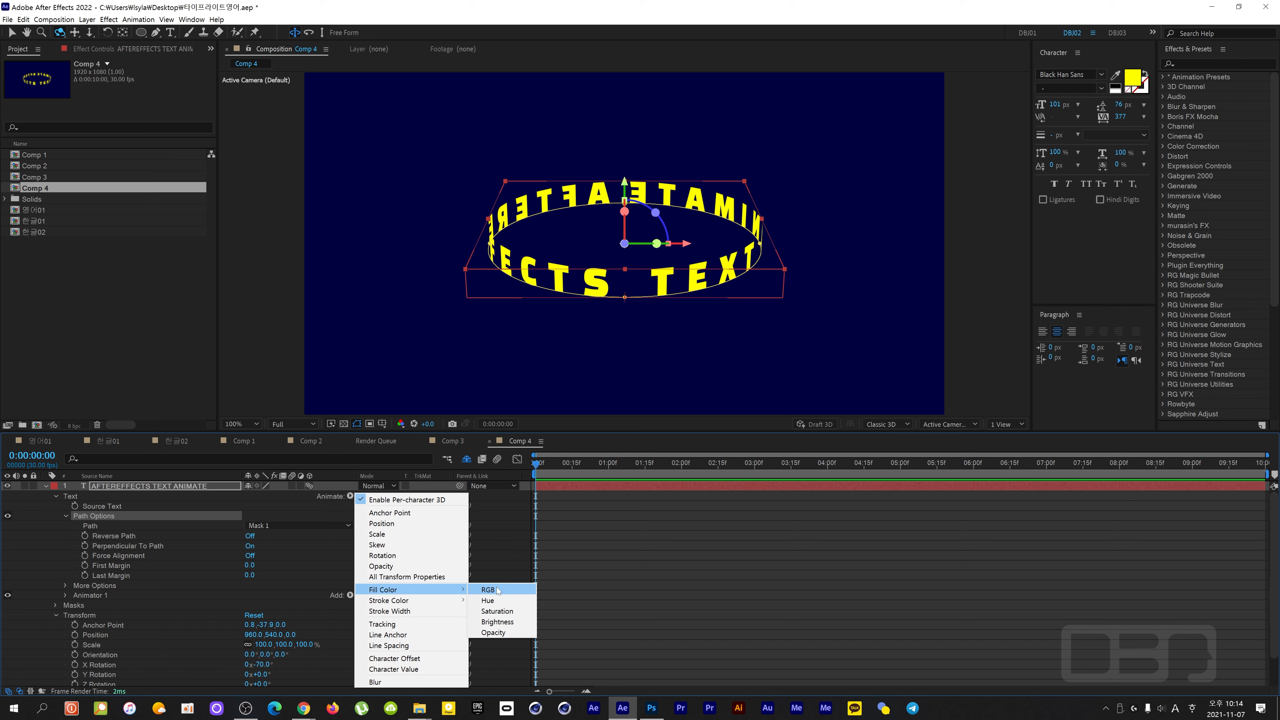
{"action": "left_click", "coordinate": [488, 601]}
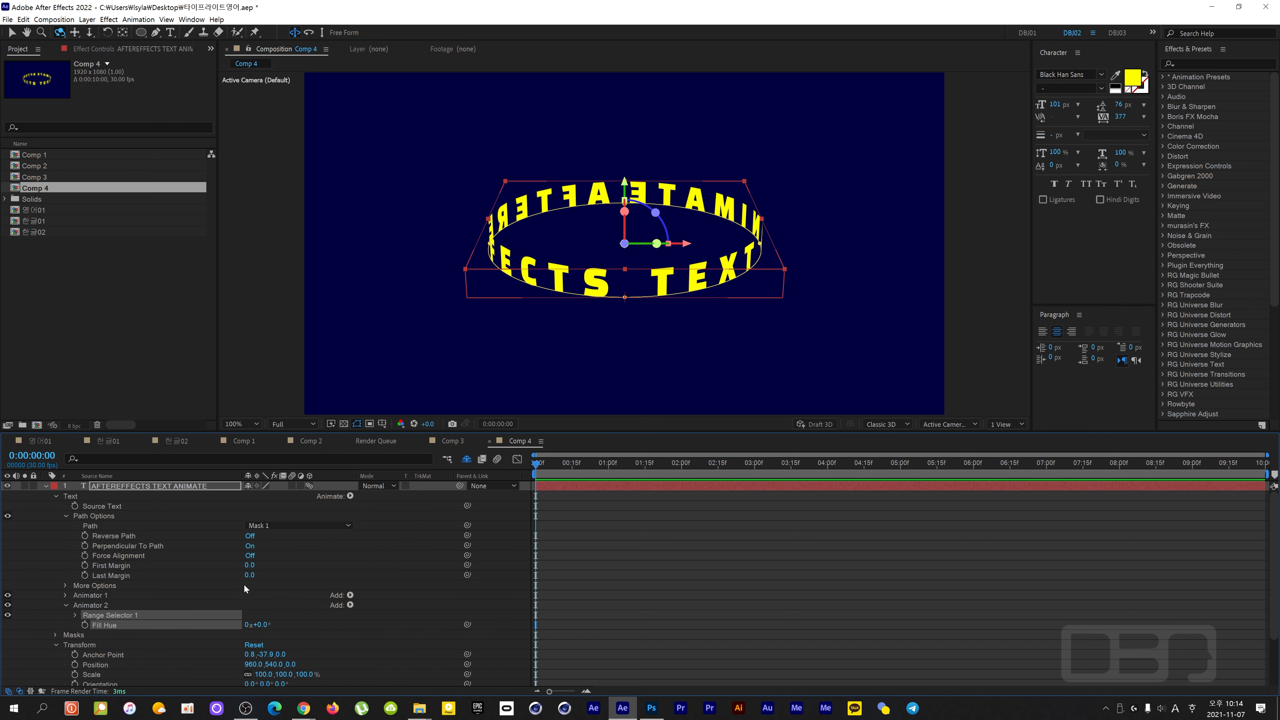
{"action": "left_click", "coordinate": [264, 625]}
{"action": "type", "text": "180"}
{"action": "left_click", "coordinate": [294, 611]}
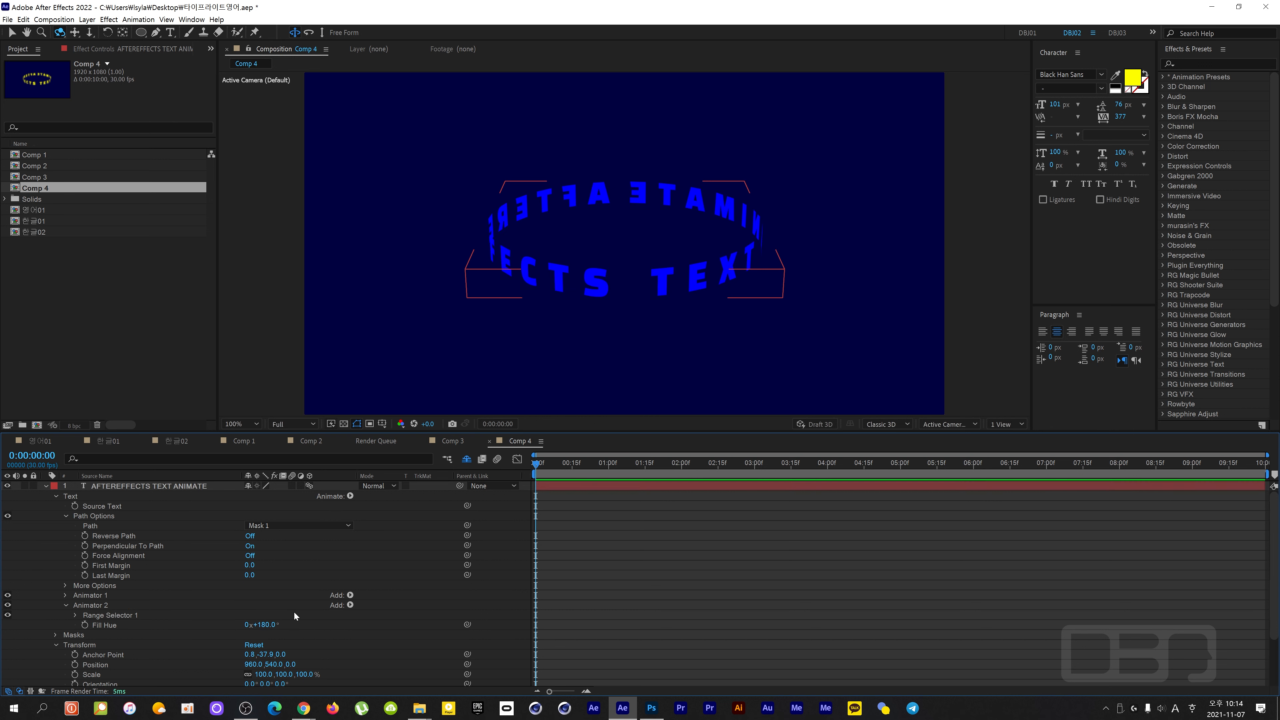
Step: Add a Wiggly selector to Animator 2 and preview the letter color animation from the start of the composition
{"action": "left_click", "coordinate": [99, 606]}
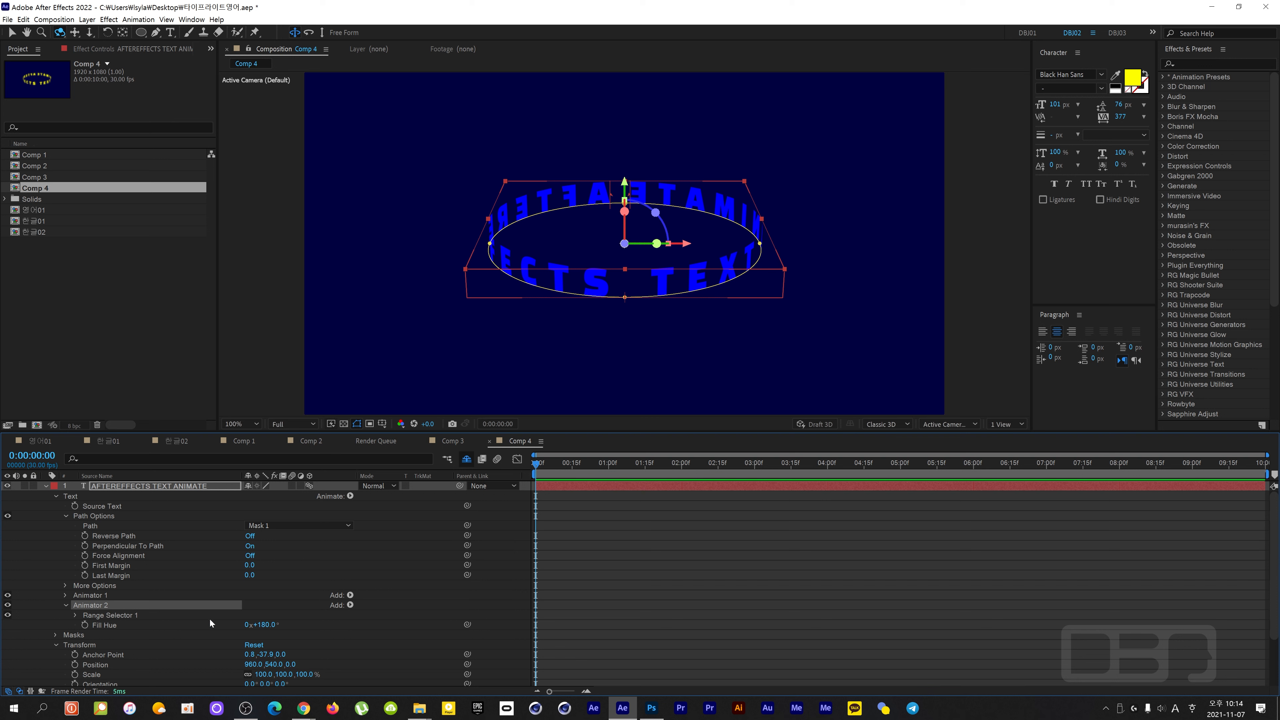
{"action": "left_click", "coordinate": [351, 607]}
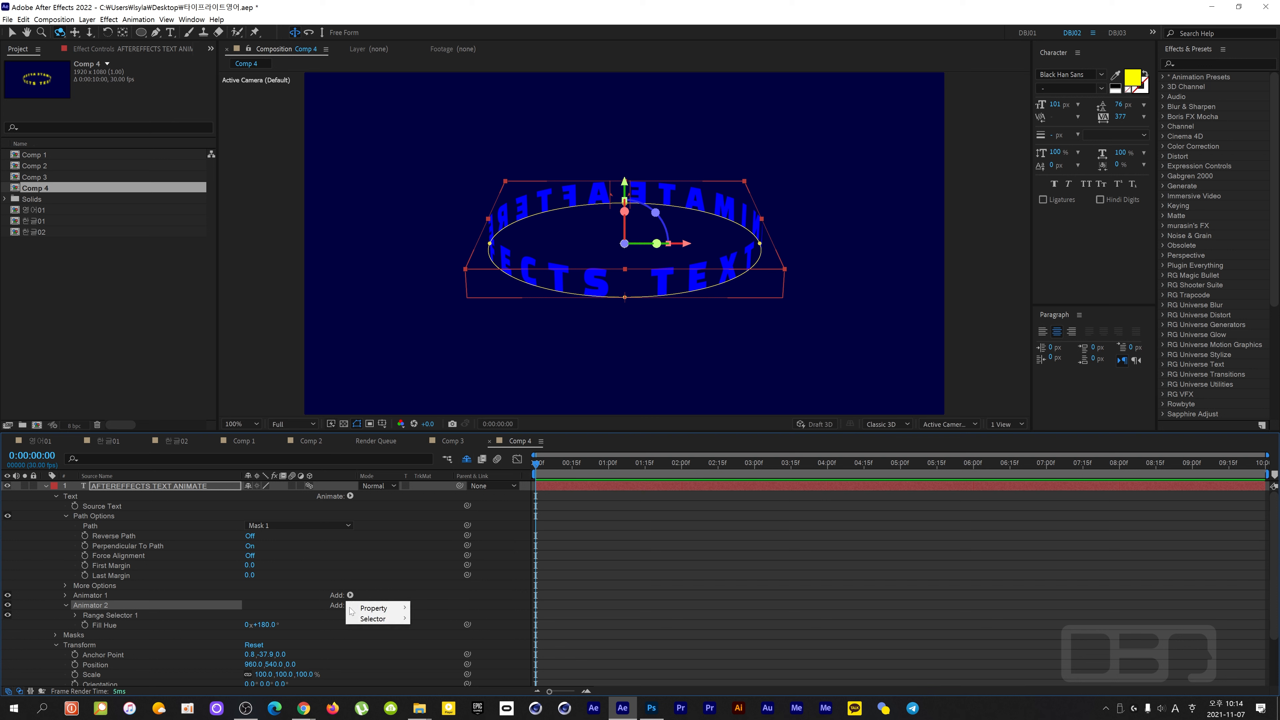
{"action": "mouse_move", "coordinate": [383, 608]}
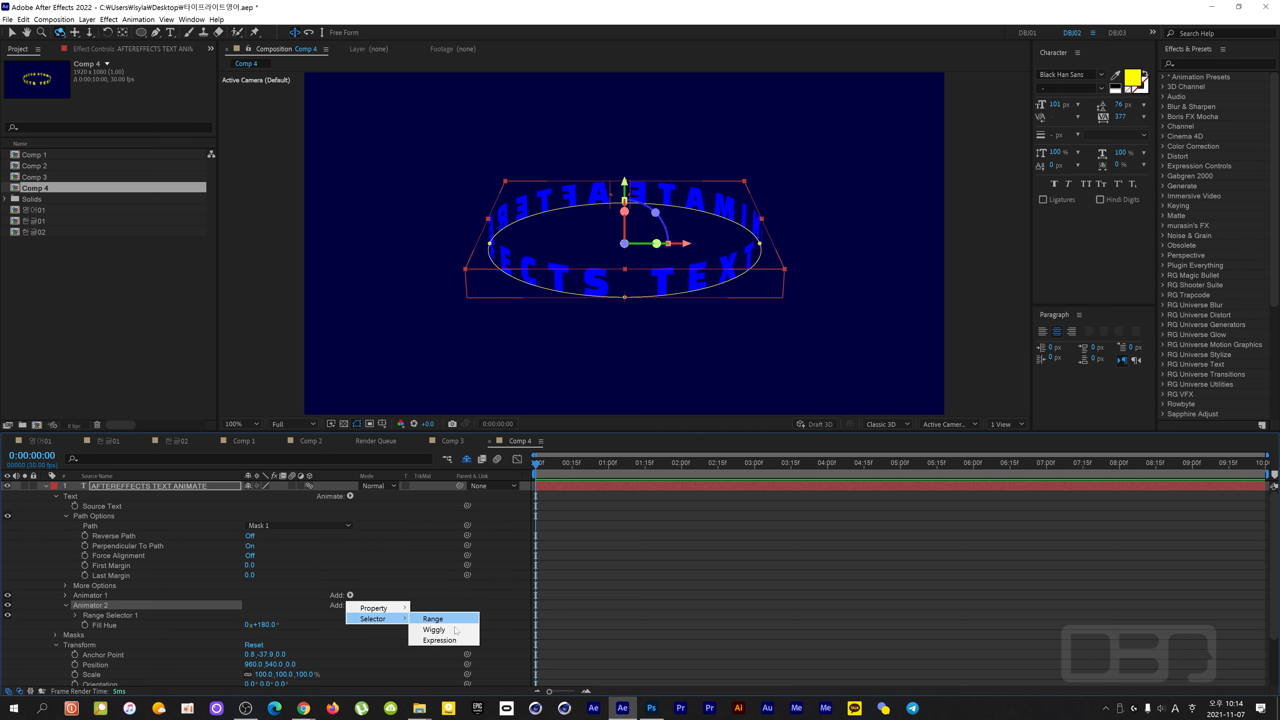
{"action": "left_click", "coordinate": [453, 629]}
{"action": "key", "text": "space"}
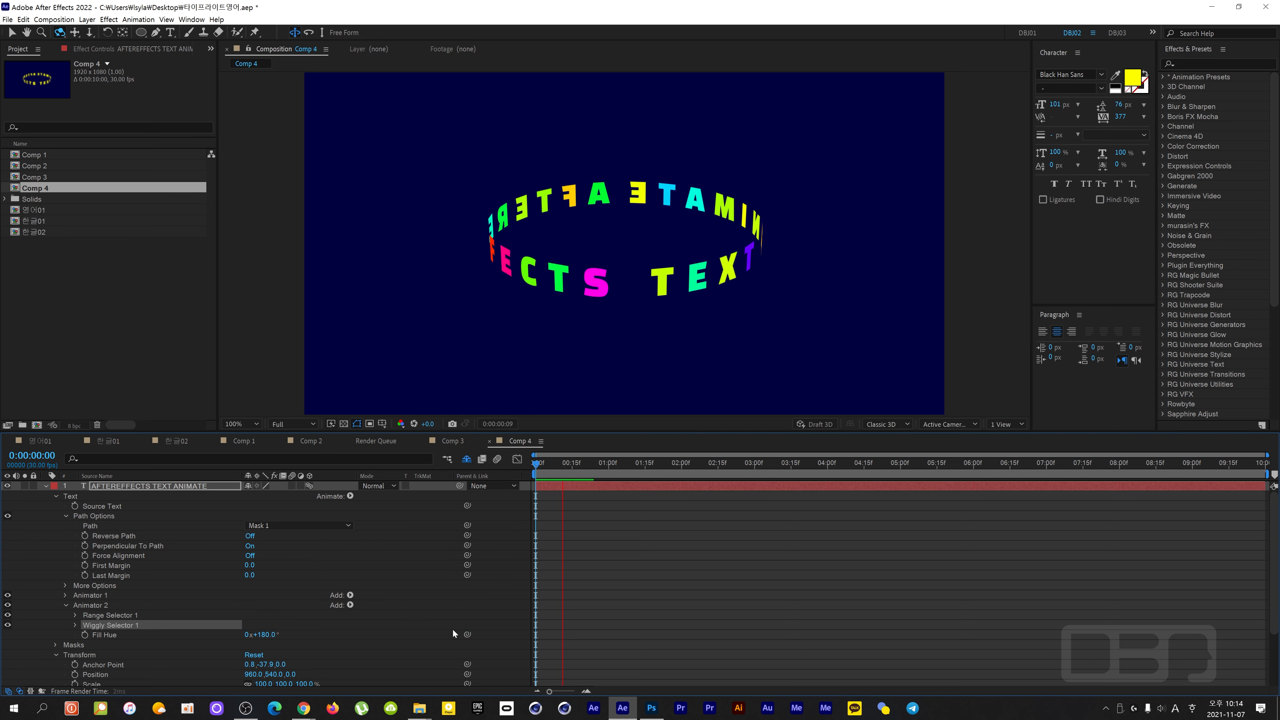
{"action": "key", "text": "space"}
{"action": "left_click_drag", "start_coordinate": [657, 462], "coordinate": [518, 477]}
{"action": "key", "text": "space"}
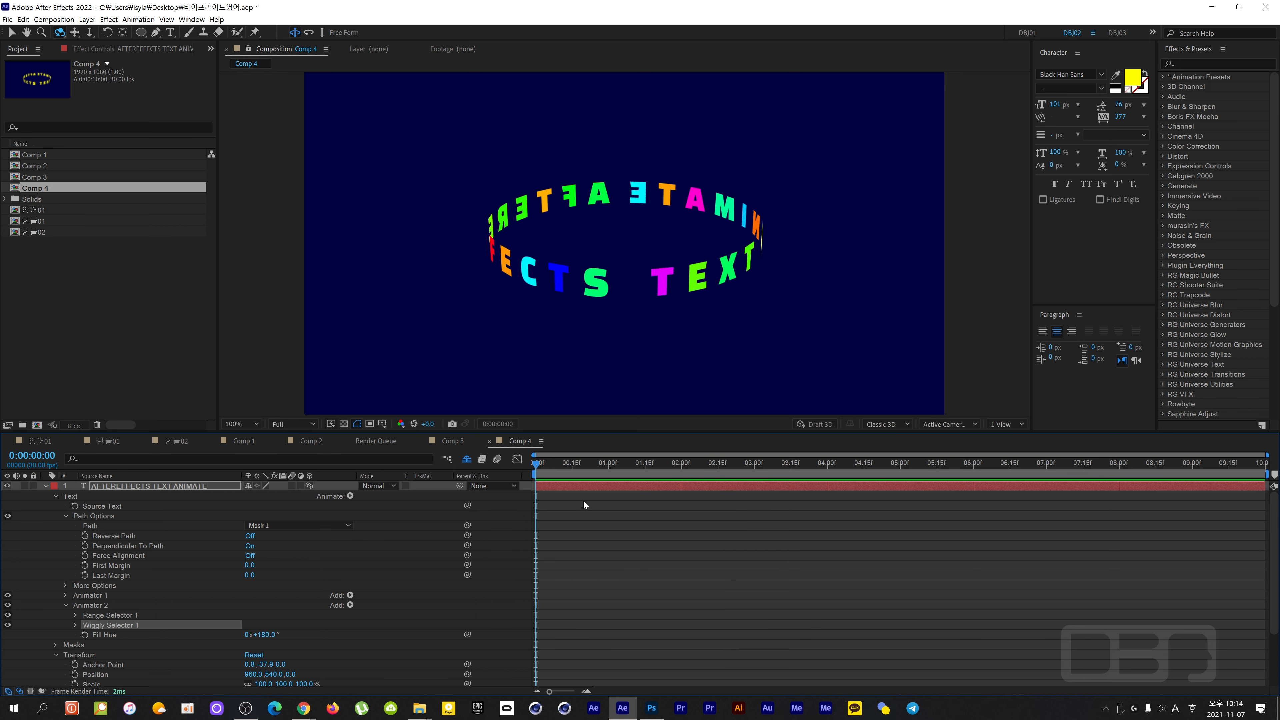
{"action": "key", "text": "space"}
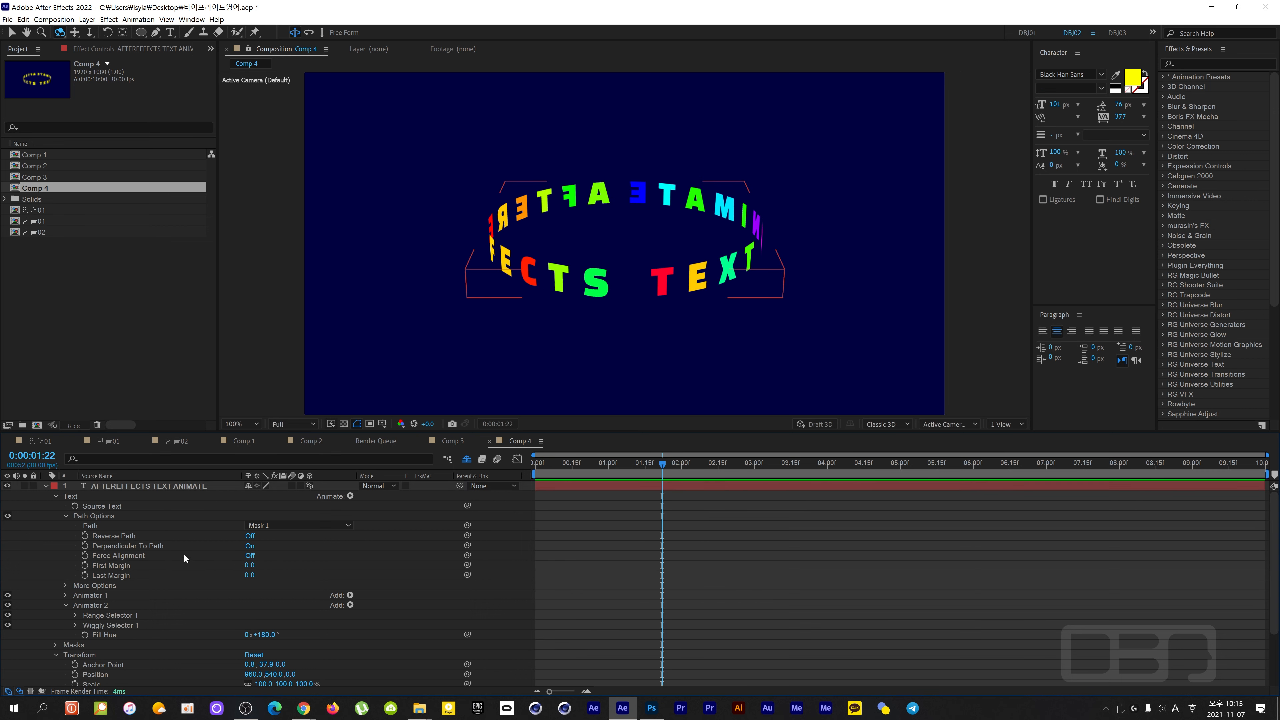
Step: Try sliding the letters around the ring with a First Margin of about -76, and reset it to 0 at the first frame
{"action": "left_click", "coordinate": [108, 517]}
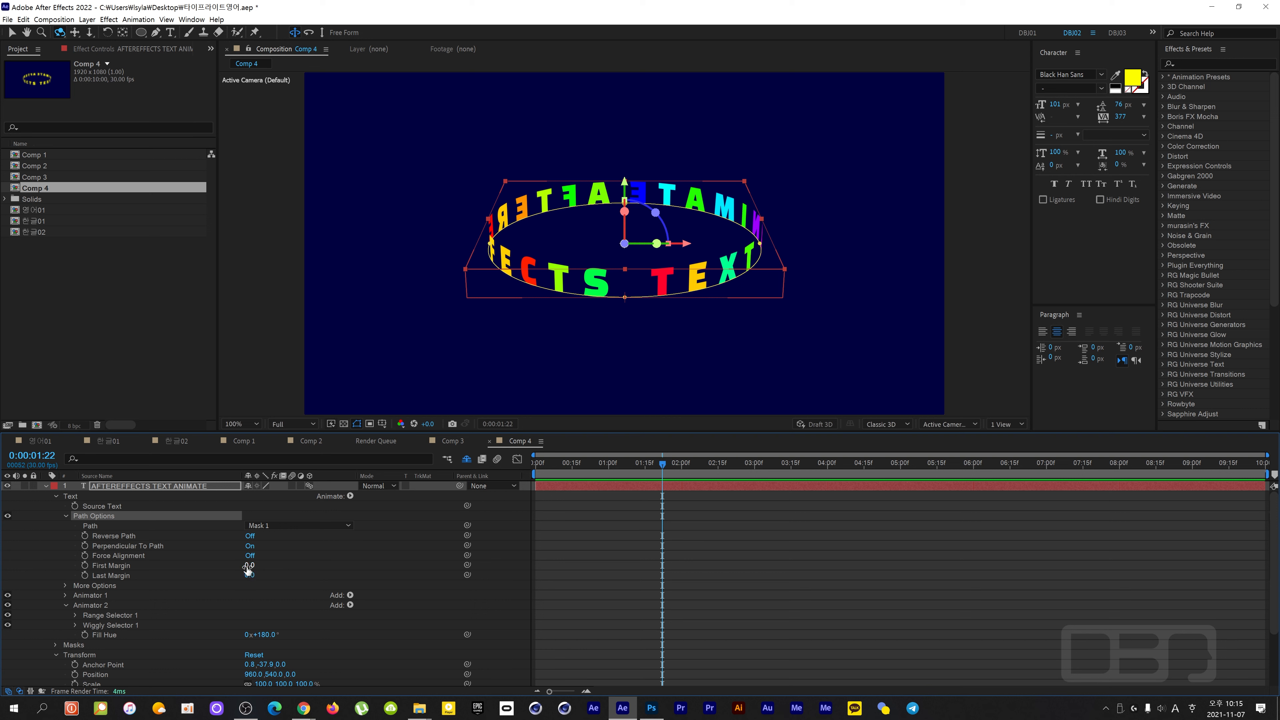
{"action": "mouse_move", "coordinate": [250, 565]}
{"action": "left_mouse_down"}
{"action": "mouse_move", "coordinate": [313, 566]}
{"action": "mouse_move", "coordinate": [242, 567]}
{"action": "left_mouse_up"}
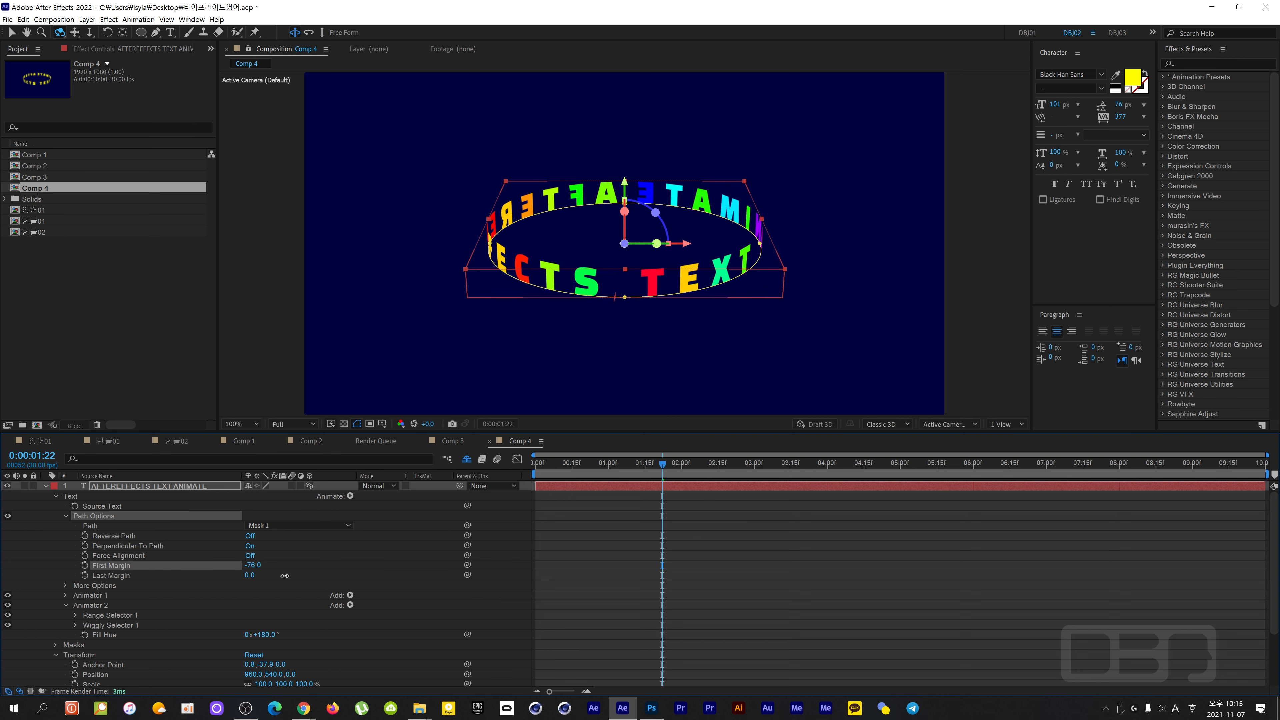
{"action": "left_click_drag", "start_coordinate": [660, 465], "coordinate": [456, 474]}
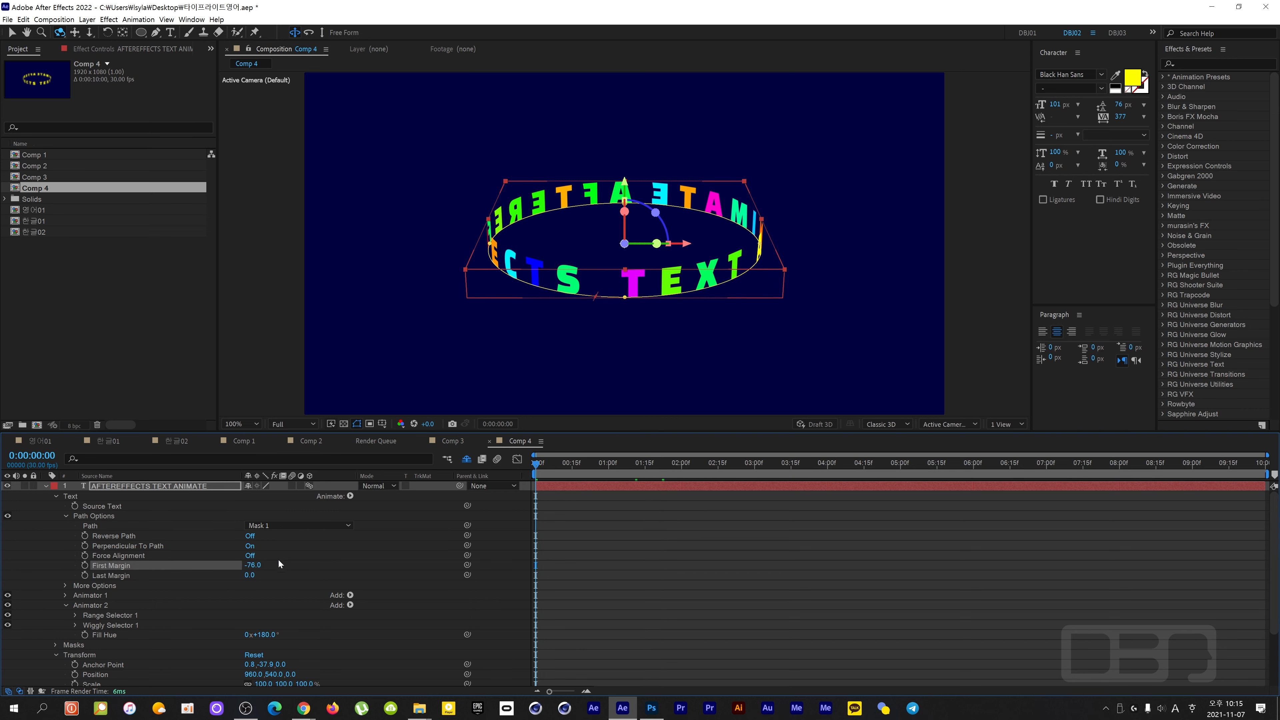
{"action": "left_click", "coordinate": [252, 565]}
{"action": "type", "text": "0"}
{"action": "key", "text": "Return"}
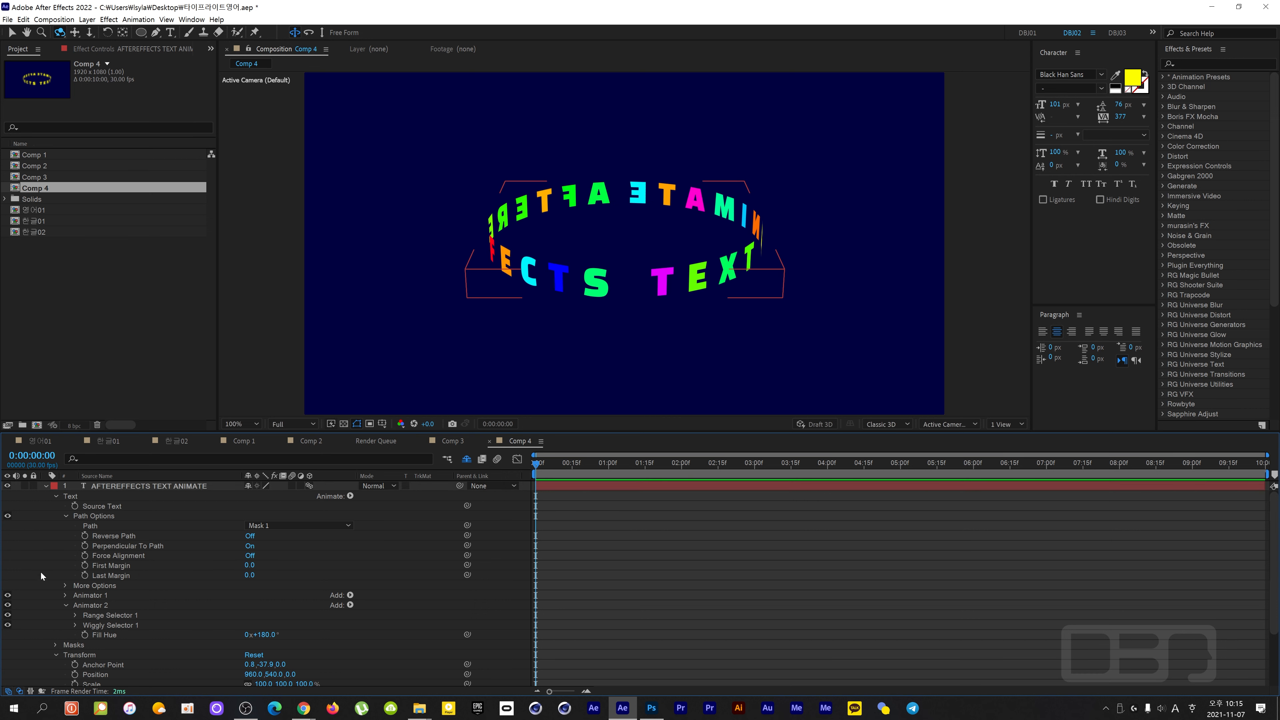
Step: Keyframe First Margin from 0 at the first frame to a large positive value at the last frame, and preview the rotating ring
{"action": "left_click", "coordinate": [84, 565]}
{"action": "left_click_drag", "start_coordinate": [548, 467], "coordinate": [1265, 465]}
{"action": "left_click_drag", "start_coordinate": [256, 563], "coordinate": [499, 476]}
{"action": "key", "text": "space"}
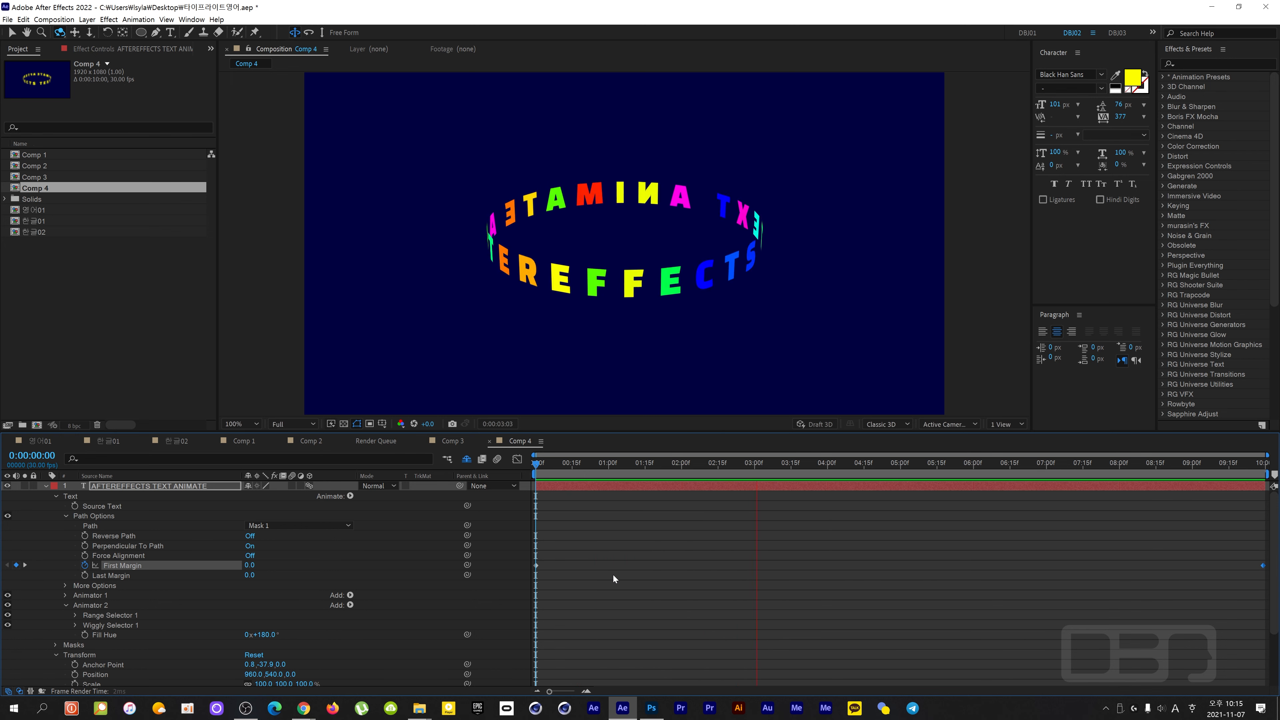
{"action": "key", "text": "space"}
{"action": "key", "text": "space"}
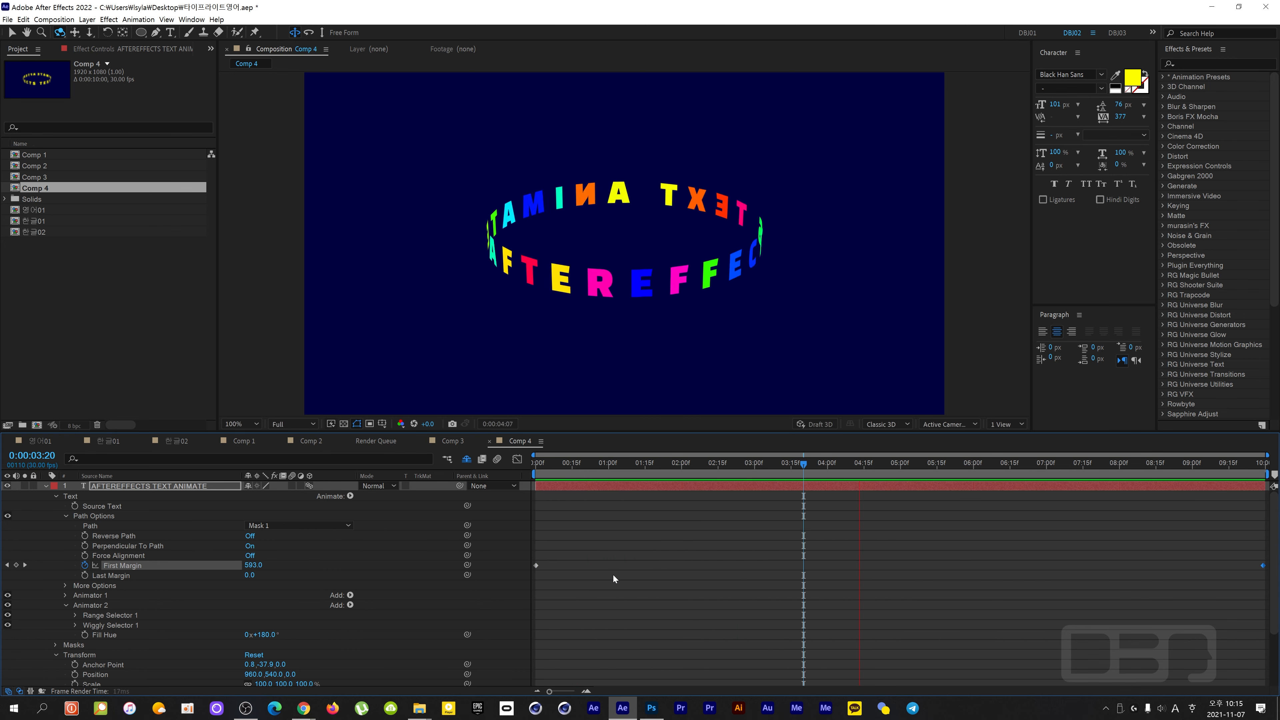
{"action": "key", "text": "space"}
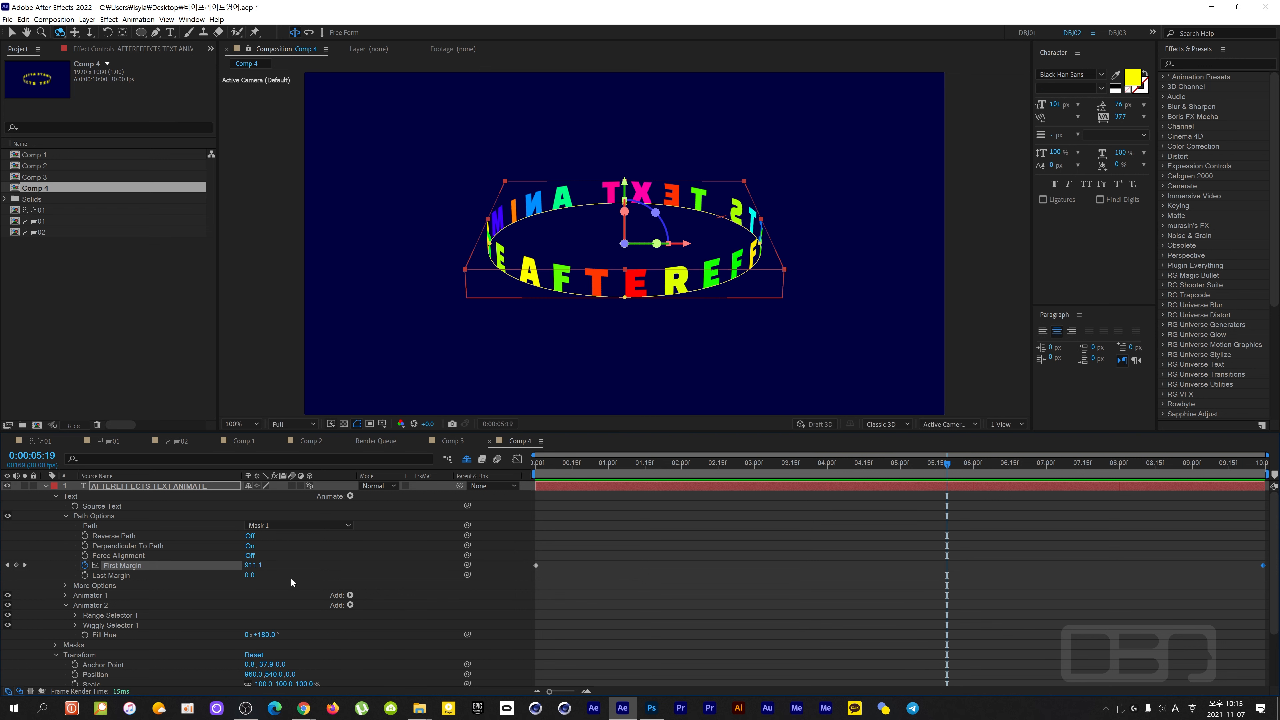
Step: Add a new Position animator to the ring text and select it
{"action": "left_click", "coordinate": [351, 496]}
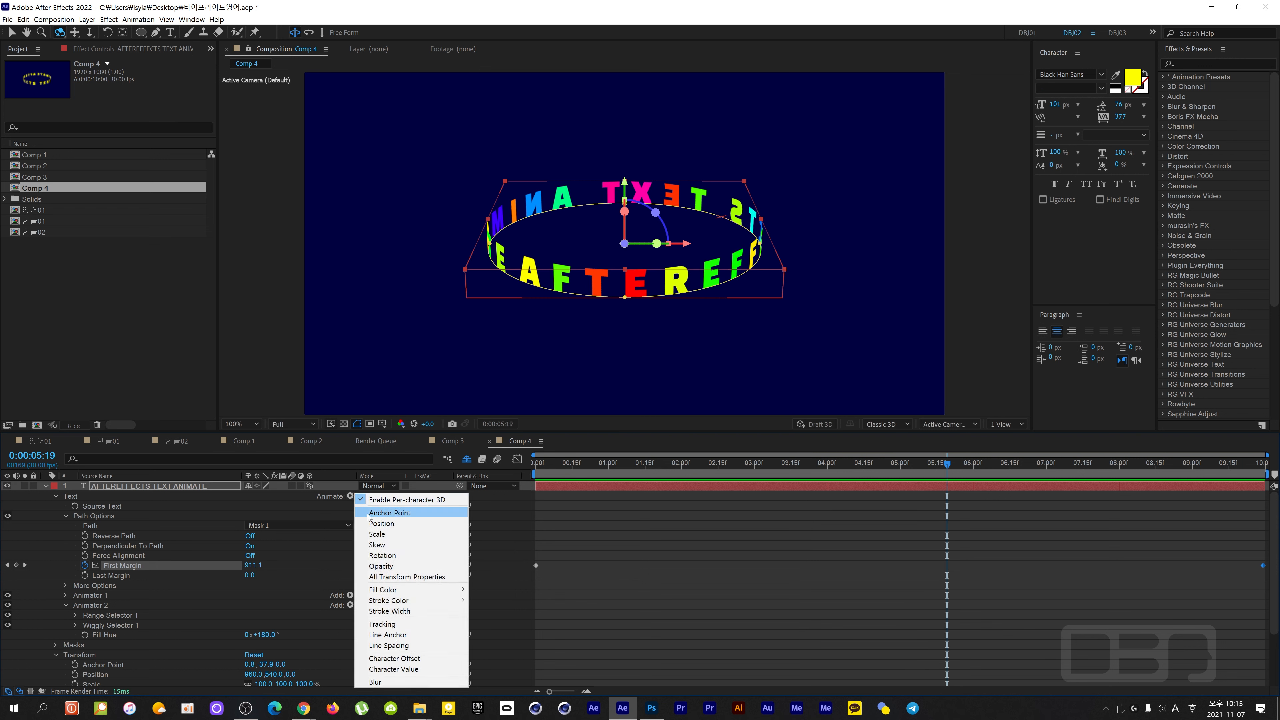
{"action": "left_click", "coordinate": [381, 523]}
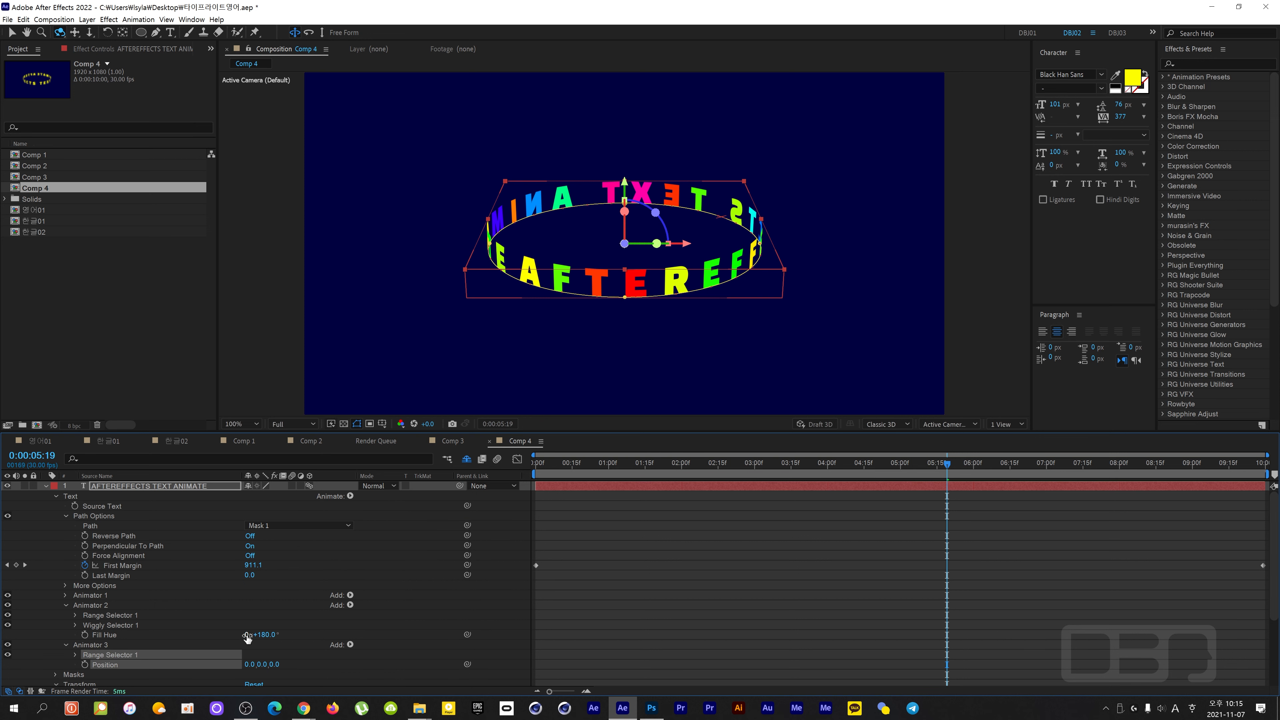
{"action": "left_click", "coordinate": [104, 646]}
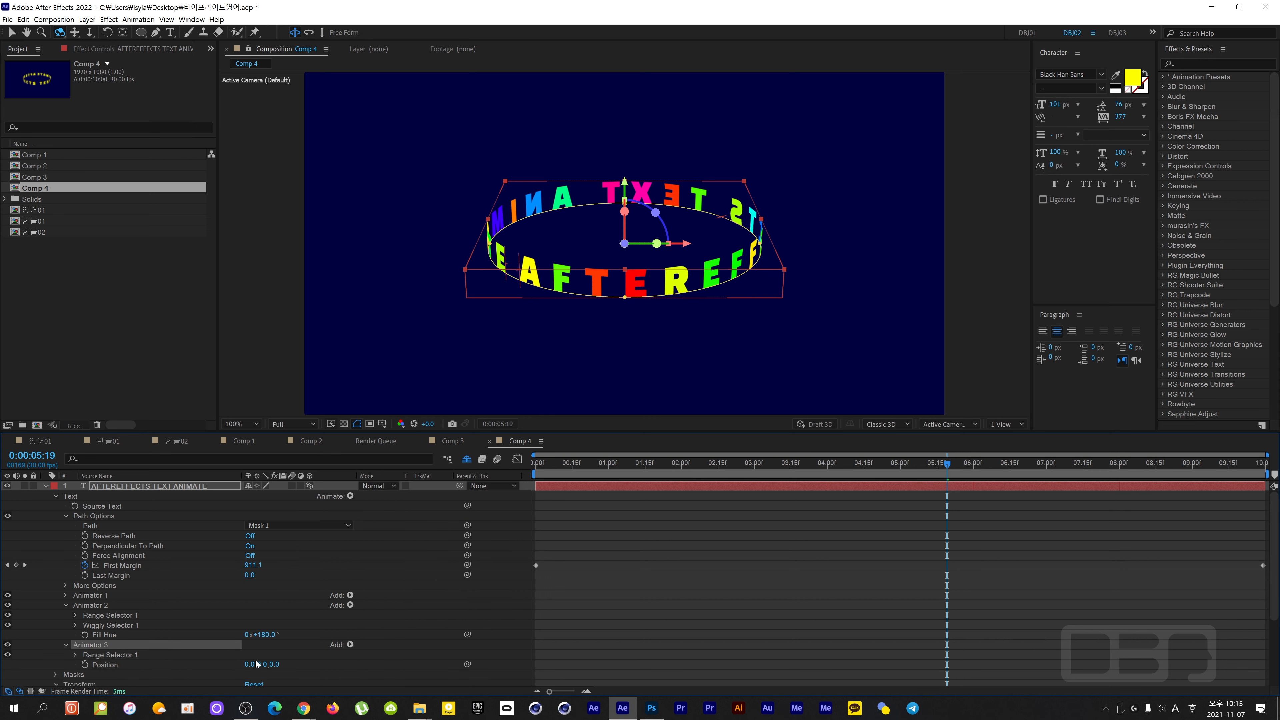
{"action": "mouse_move", "coordinate": [256, 664]}
{"action": "left_mouse_down"}
{"action": "mouse_move", "coordinate": [204, 668]}
{"action": "mouse_move", "coordinate": [285, 652]}
{"action": "mouse_move", "coordinate": [247, 659]}
{"action": "mouse_move", "coordinate": [280, 666]}
{"action": "mouse_move", "coordinate": [250, 664]}
{"action": "left_mouse_up"}
{"action": "key", "text": "ctrl+z"}
{"action": "key", "text": "ctrl+z"}
Step: Set the Z value of Animator 3's Position to about -39 to lift the letters off the path
{"action": "mouse_move", "coordinate": [248, 661]}
{"action": "left_mouse_down"}
{"action": "mouse_move", "coordinate": [274, 666]}
{"action": "mouse_move", "coordinate": [255, 666]}
{"action": "left_mouse_up"}
{"action": "left_click", "coordinate": [44, 651]}
{"action": "scroll", "coordinate": [44, 651], "scroll_direction": "down", "scroll_amount": 3}
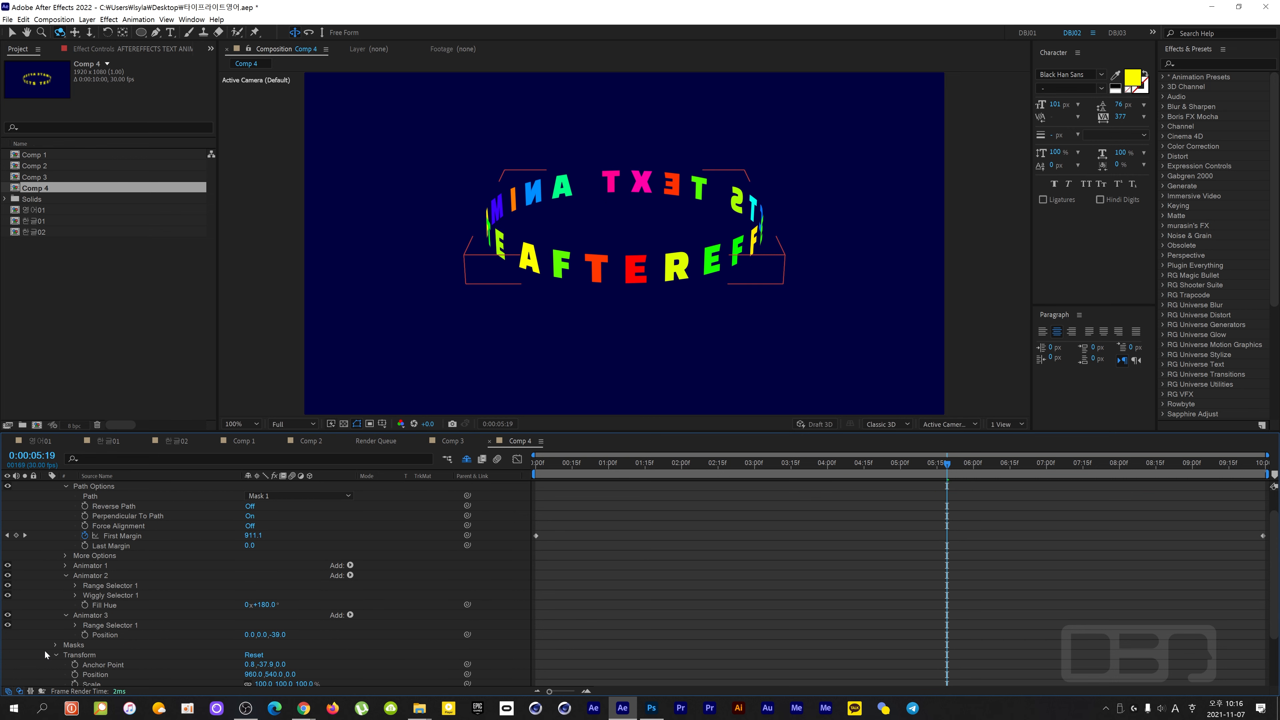
Step: At about 0:00:00:21, set Animator 3's Range Selector Start to 18% and End to 49%
{"action": "mouse_move", "coordinate": [594, 467]}
{"action": "left_mouse_down"}
{"action": "mouse_move", "coordinate": [549, 469]}
{"action": "mouse_move", "coordinate": [587, 469]}
{"action": "left_mouse_up"}
{"action": "scroll", "coordinate": [85, 627], "scroll_direction": "down", "scroll_amount": 3}
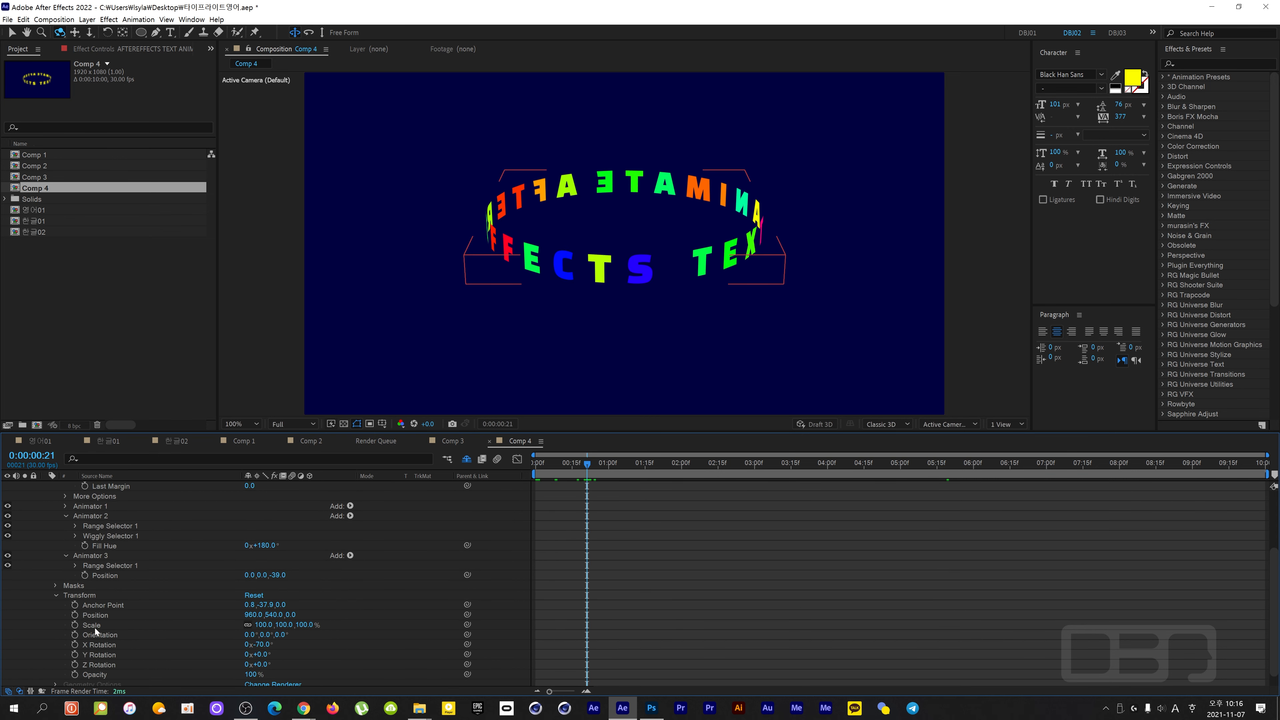
{"action": "left_click", "coordinate": [77, 566]}
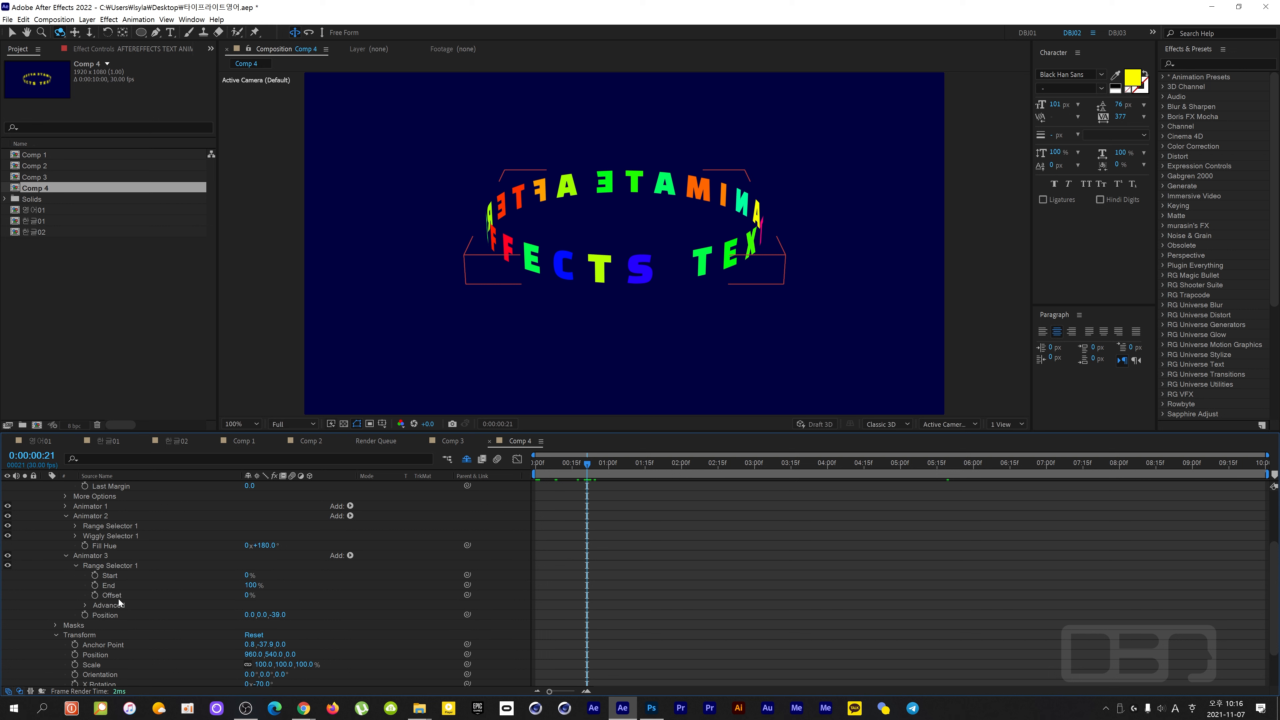
{"action": "mouse_move", "coordinate": [247, 575]}
{"action": "left_mouse_down"}
{"action": "mouse_move", "coordinate": [218, 596]}
{"action": "mouse_move", "coordinate": [231, 594]}
{"action": "left_mouse_up"}
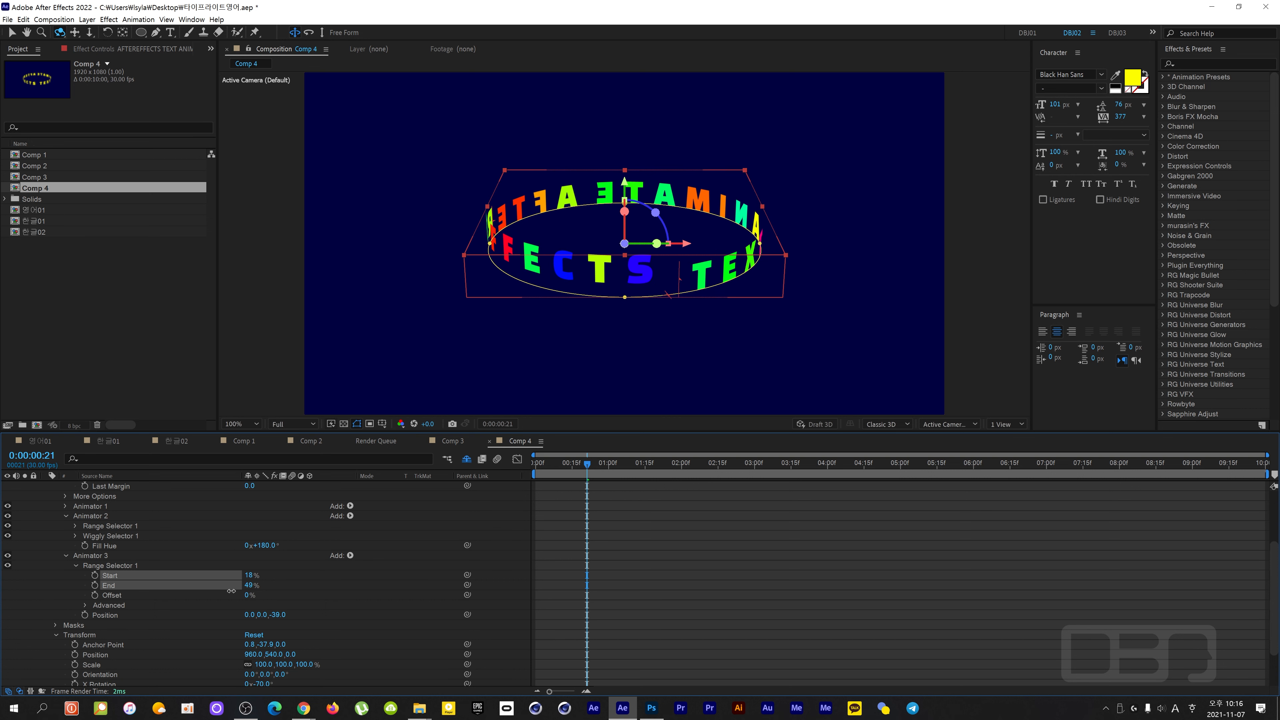
Step: Set the shape of Animator 3's Range Selector to Round in its advanced options
{"action": "left_click", "coordinate": [84, 605]}
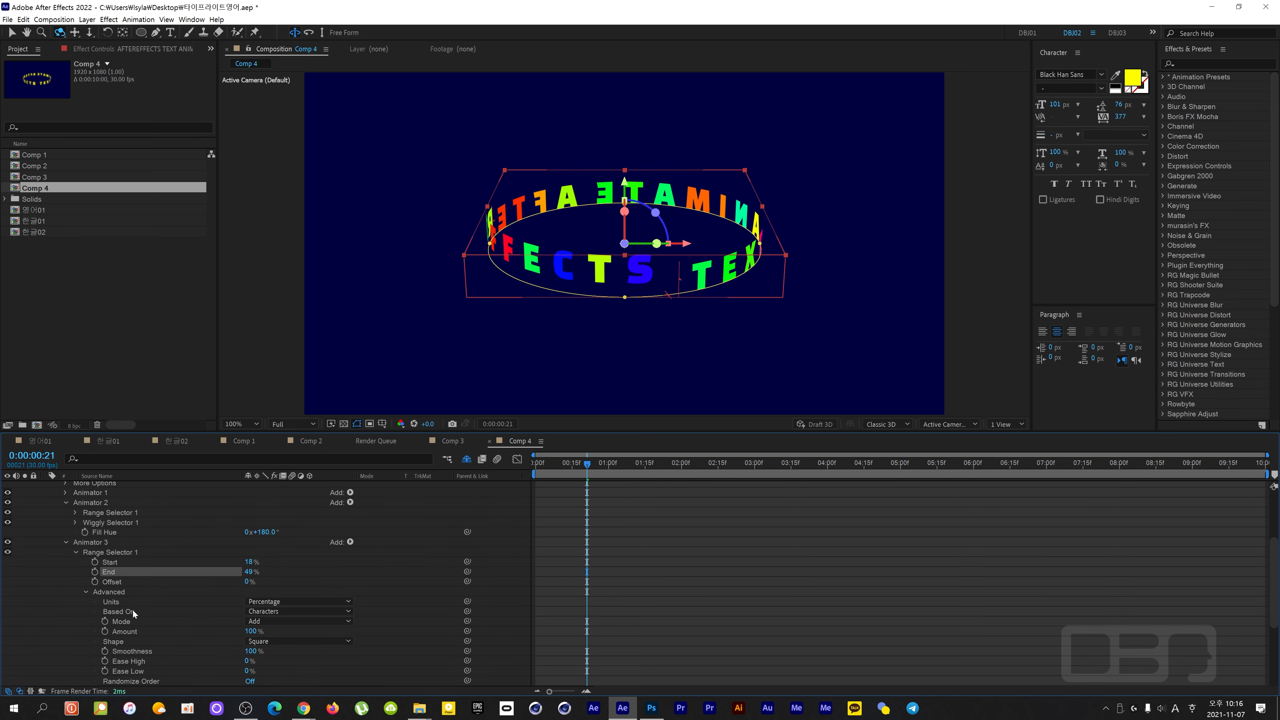
{"action": "scroll", "coordinate": [86, 605], "scroll_direction": "down", "scroll_amount": 1}
{"action": "left_click", "coordinate": [312, 611]}
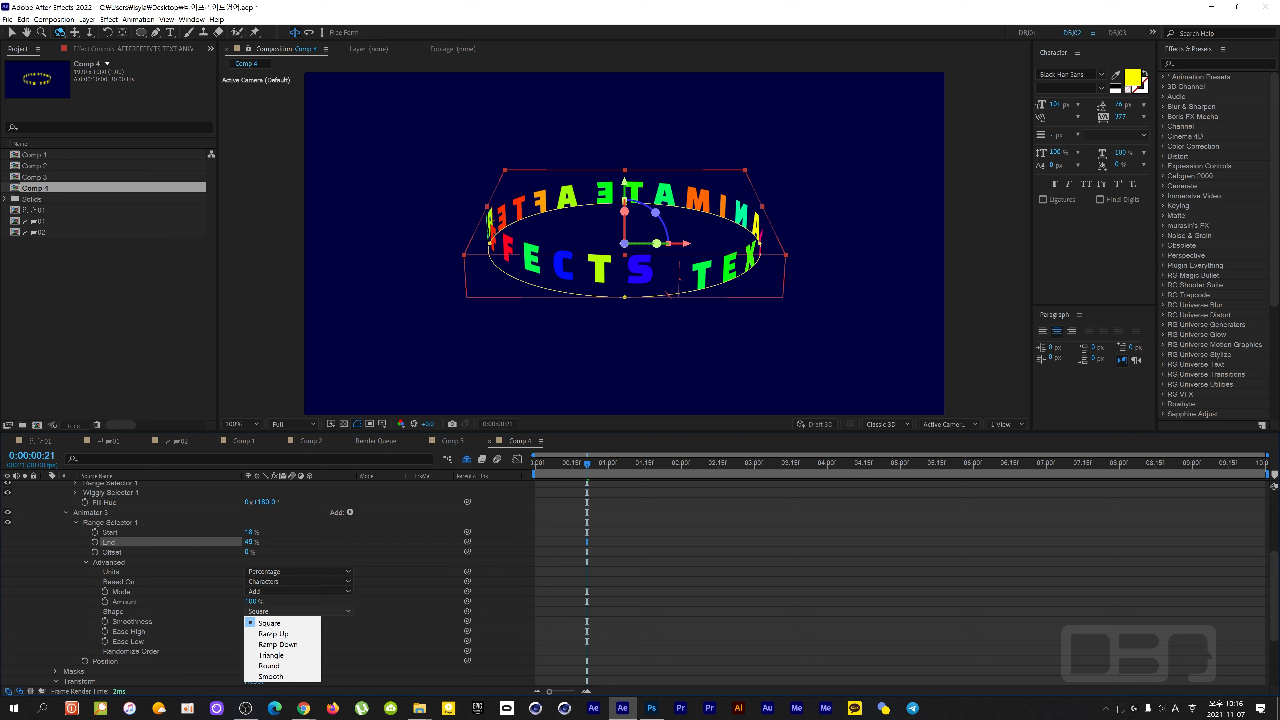
{"action": "left_click", "coordinate": [272, 666]}
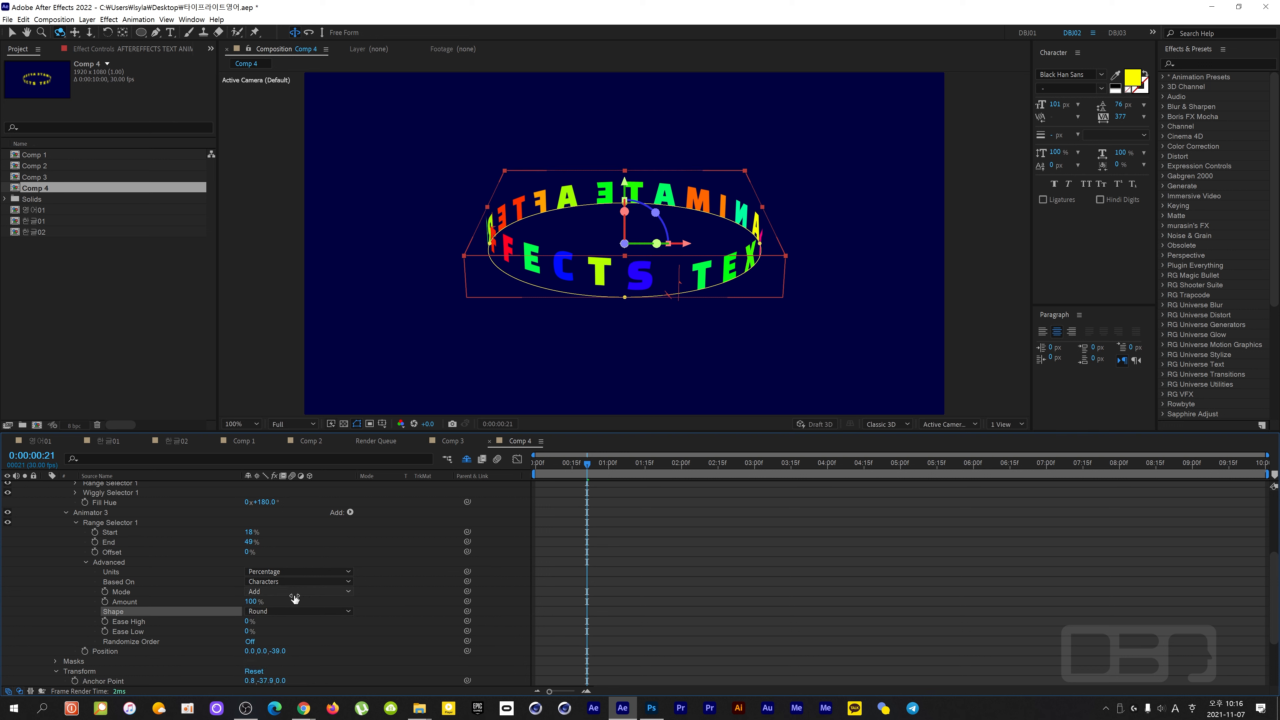
Step: Keyframe Animator 3's Range Selector Offset from -100% at the first frame to 100% at 0:00:01:27, and preview the animation
{"action": "left_click_drag", "start_coordinate": [248, 551], "coordinate": [238, 521]}
{"action": "left_click_drag", "start_coordinate": [587, 467], "coordinate": [416, 481]}
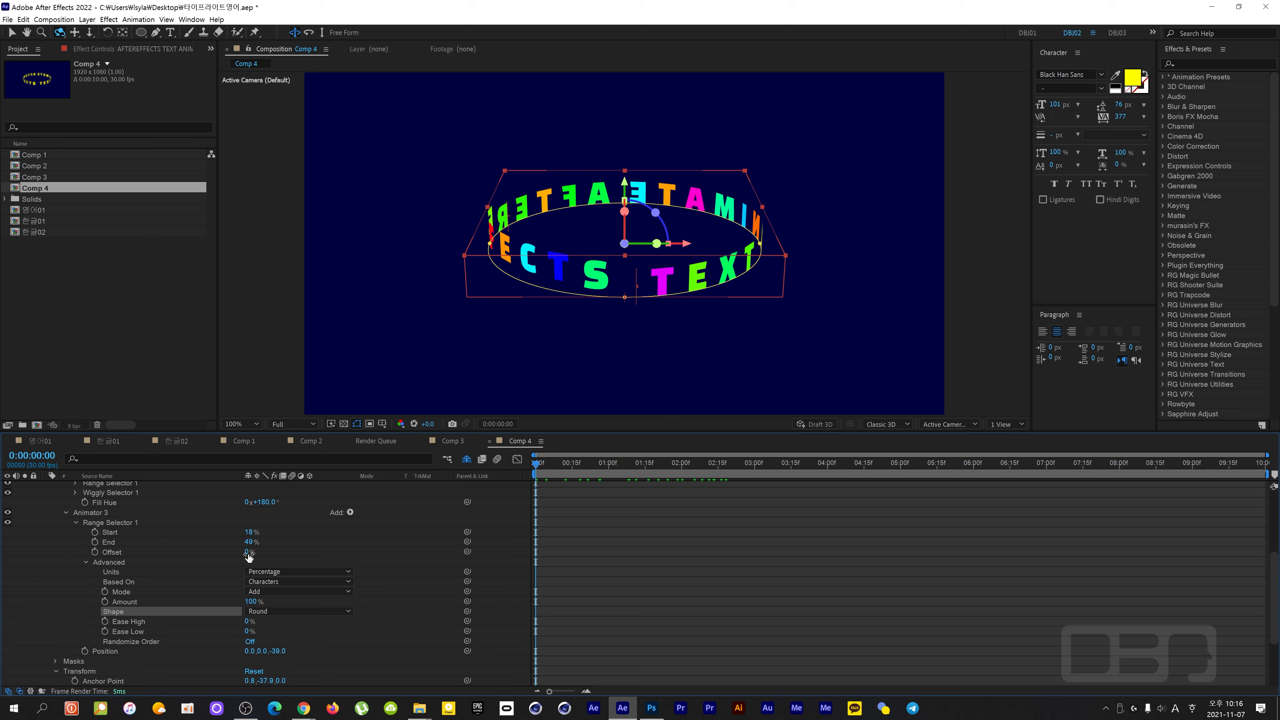
{"action": "left_click_drag", "start_coordinate": [249, 554], "coordinate": [132, 553]}
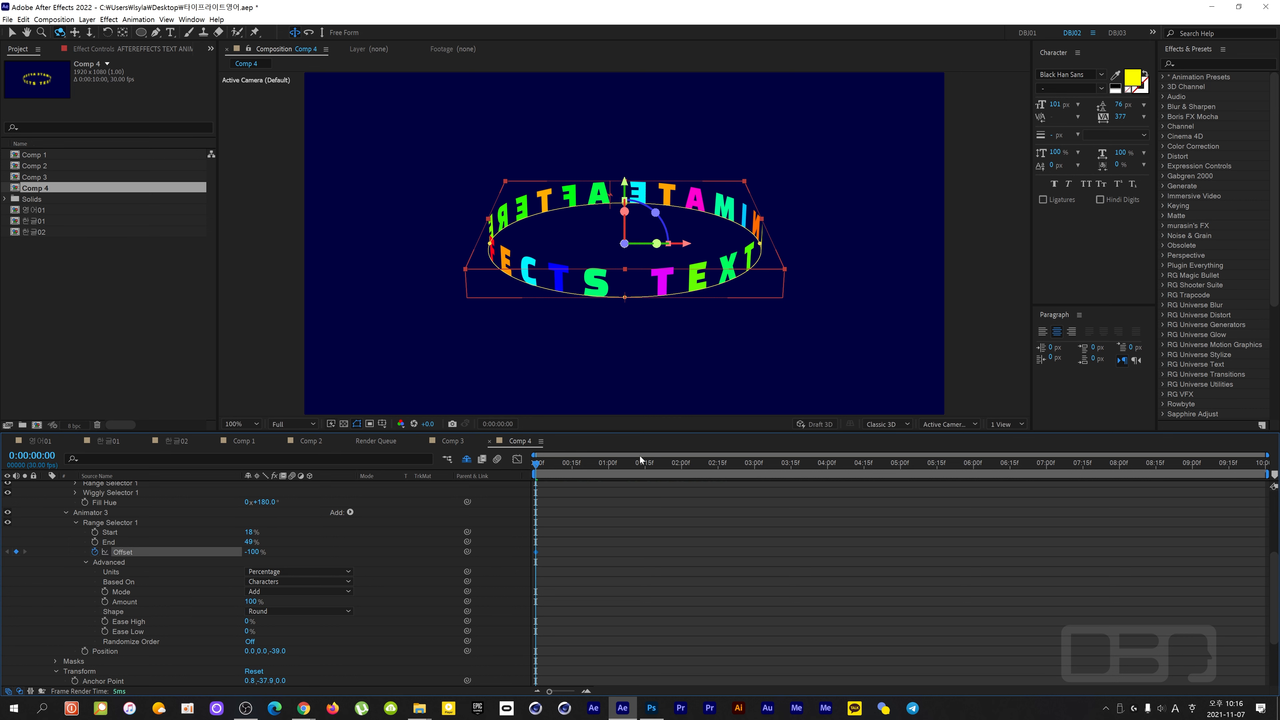
{"action": "left_click_drag", "start_coordinate": [539, 464], "coordinate": [675, 466]}
{"action": "left_click_drag", "start_coordinate": [251, 552], "coordinate": [255, 553]}
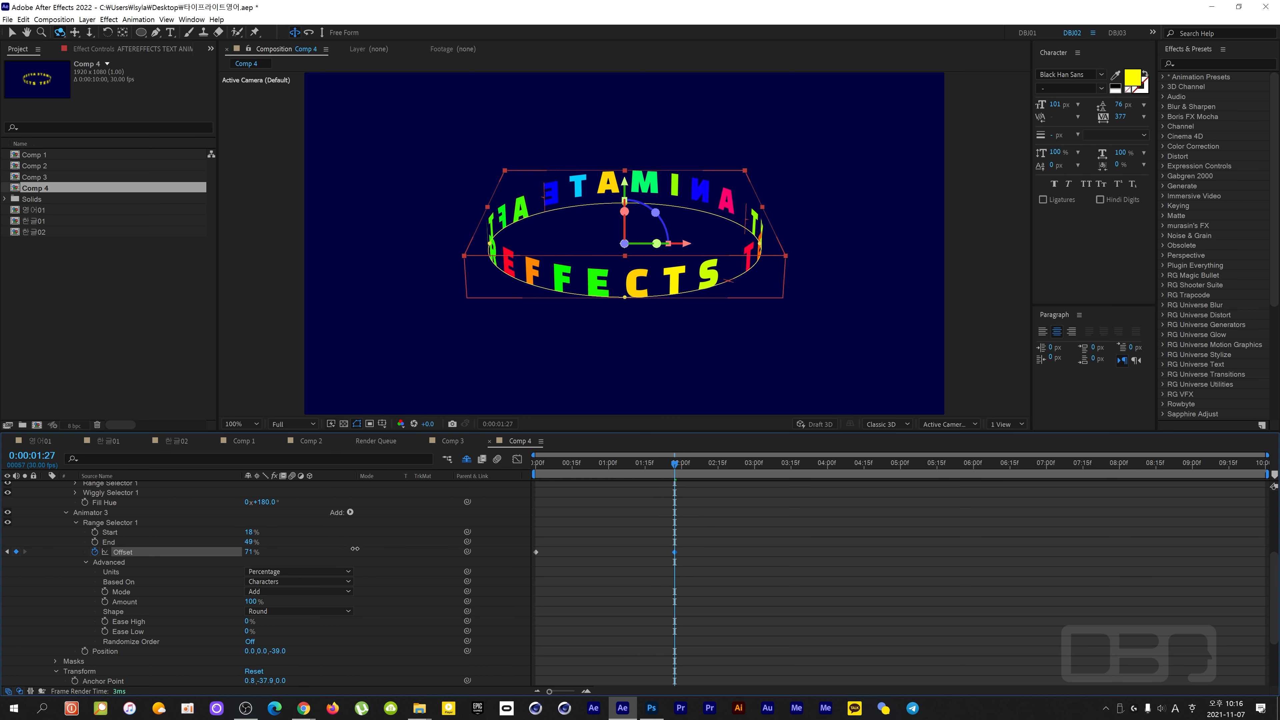
{"action": "left_click_drag", "start_coordinate": [673, 463], "coordinate": [496, 484]}
{"action": "key", "text": "space"}
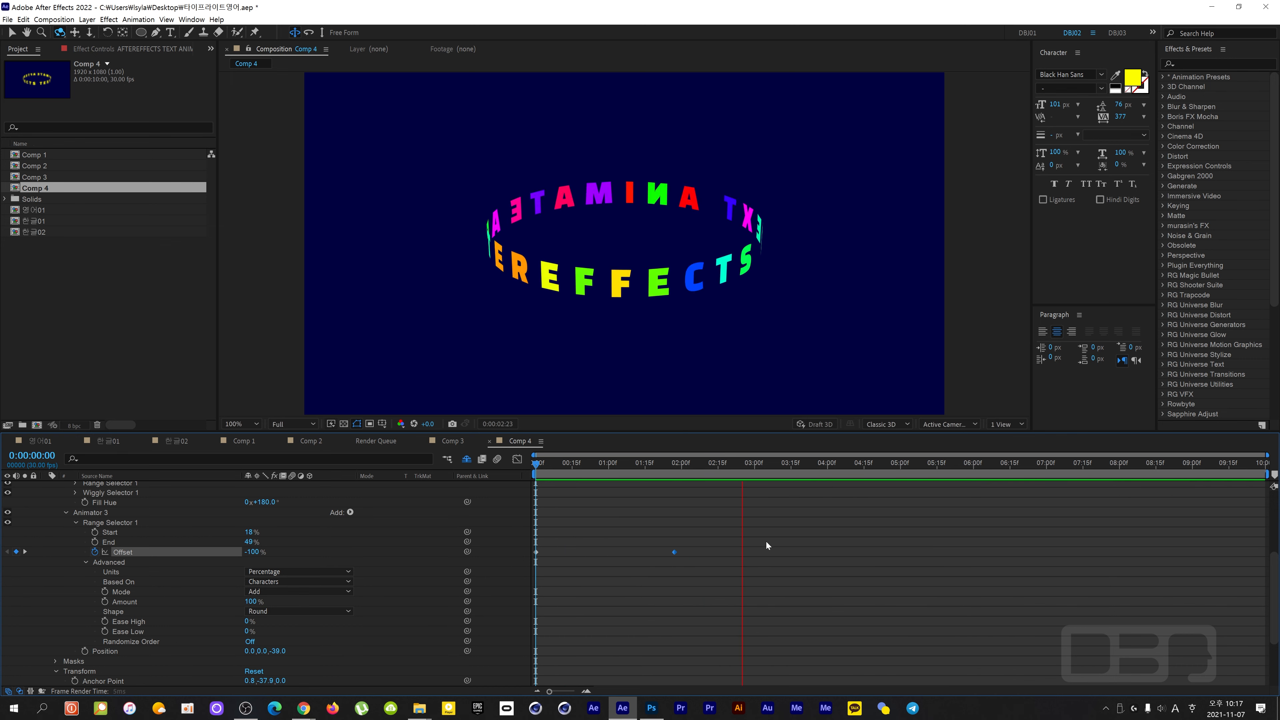
{"action": "key", "text": "space"}
Step: Set the Z value of Animator 3's Position to -94 and preview the ring from the first frame
{"action": "left_click_drag", "start_coordinate": [763, 462], "coordinate": [297, 645]}
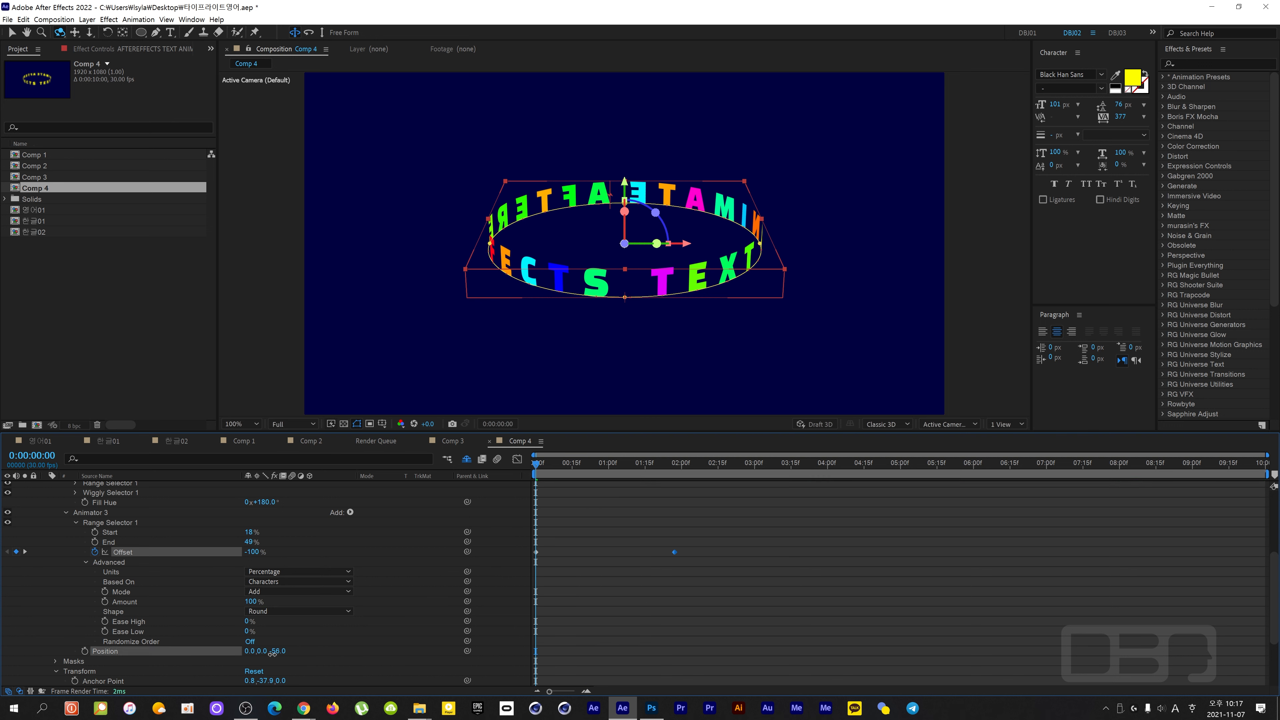
{"action": "left_click_drag", "start_coordinate": [612, 467], "coordinate": [539, 482]}
{"action": "key", "text": "Home"}
{"action": "key", "text": "space"}
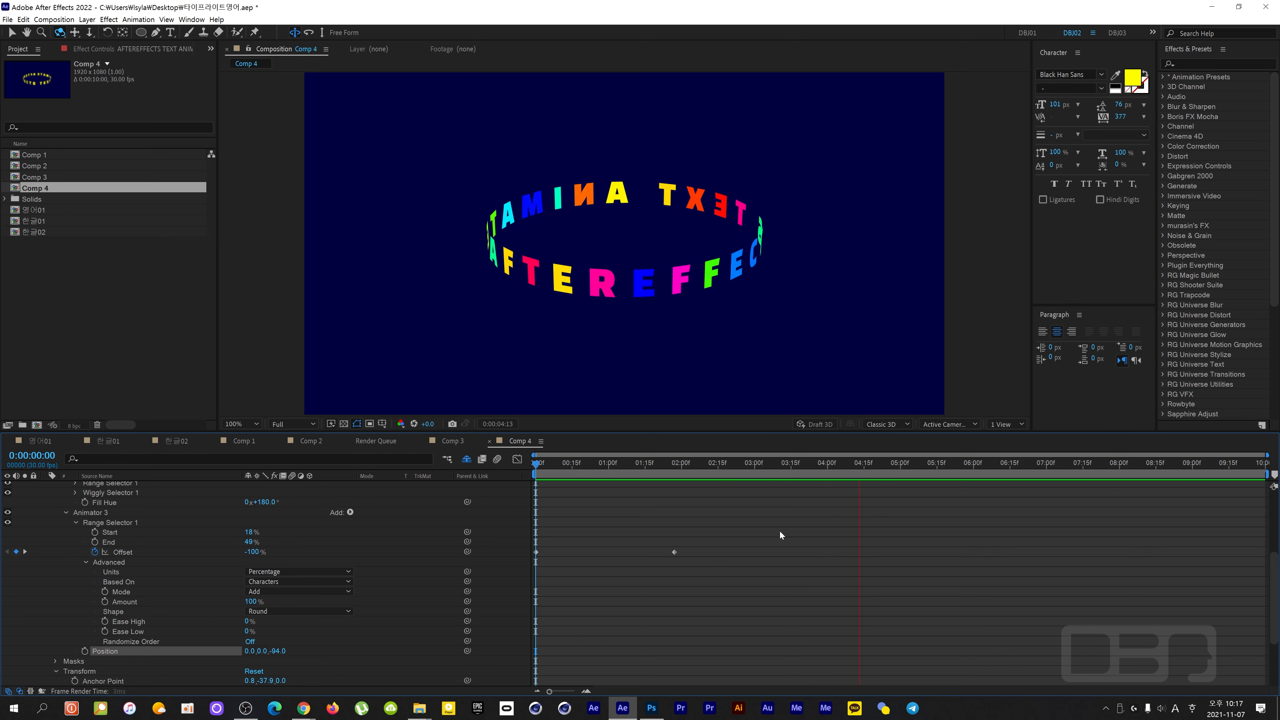
{"action": "key", "text": "space"}
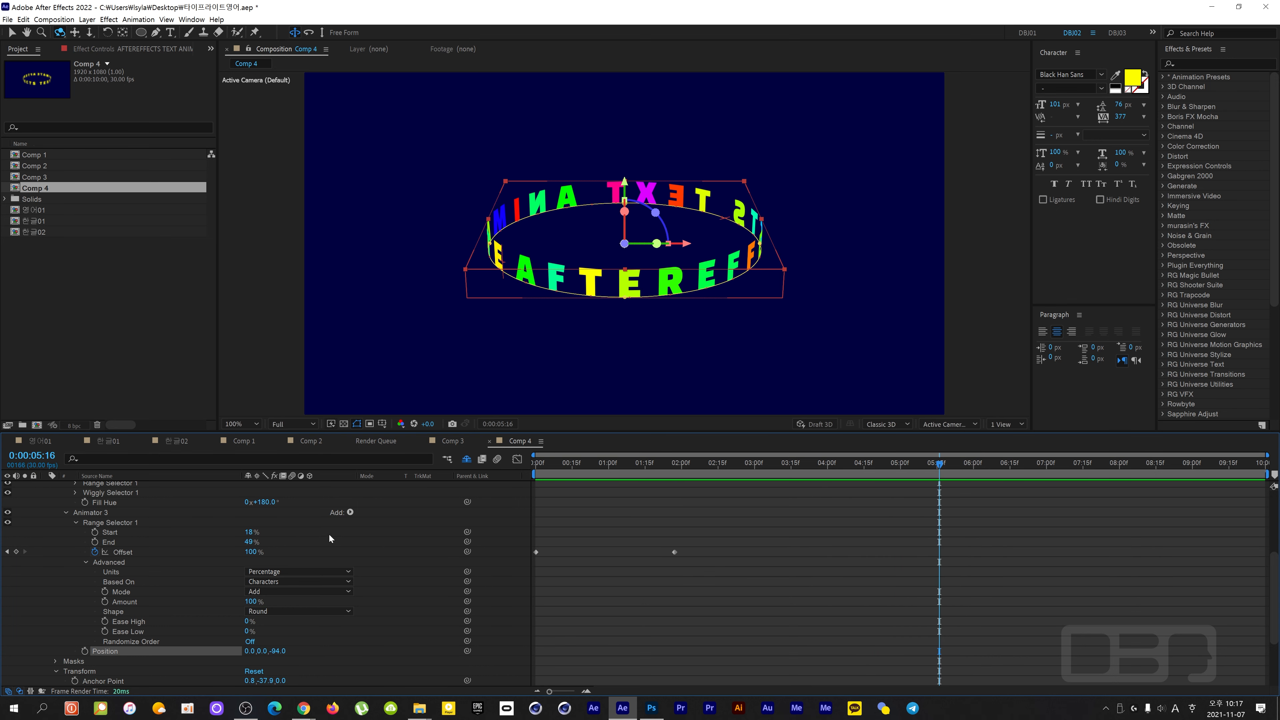
Step: Create a new 1920 x 1080 composition at 30 fps with a duration of 0:00:10:00
{"action": "left_click", "coordinate": [360, 533]}
{"action": "key", "text": "ctrl+n"}
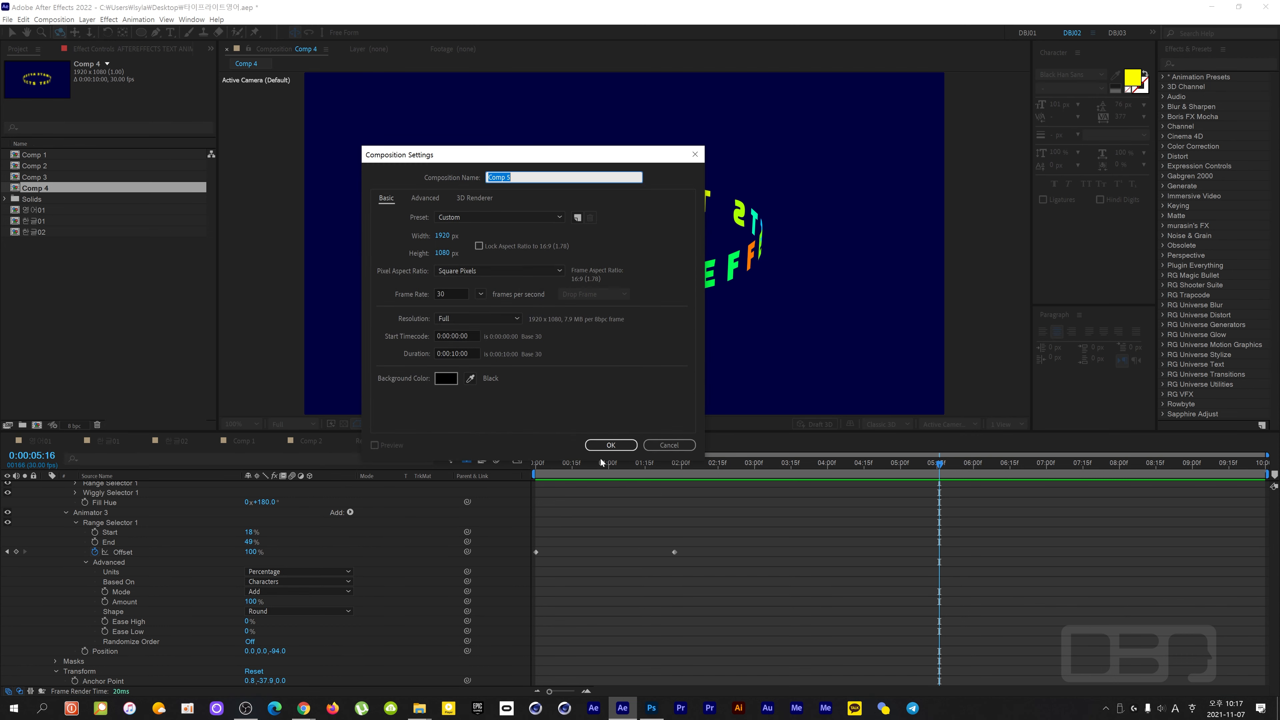
{"action": "left_click", "coordinate": [603, 448]}
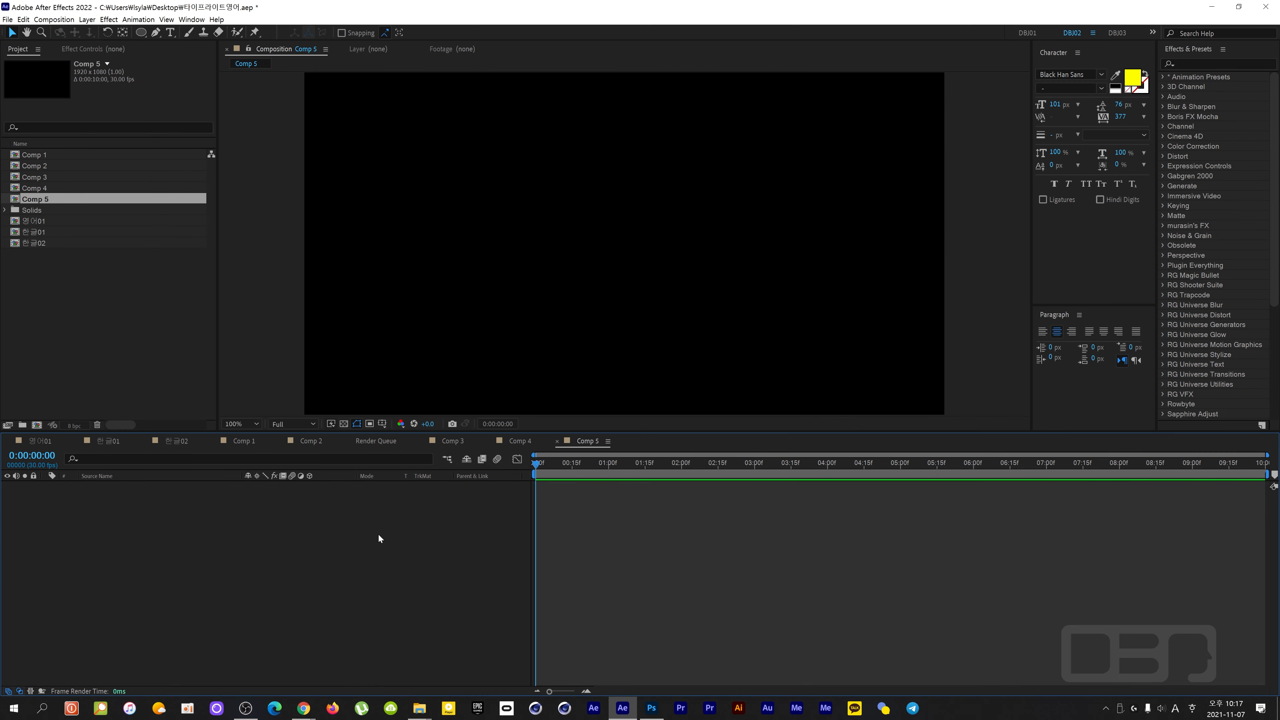
Step: Add a text layer containing the placeholder text "asdasd"
{"action": "right_click", "coordinate": [380, 530]}
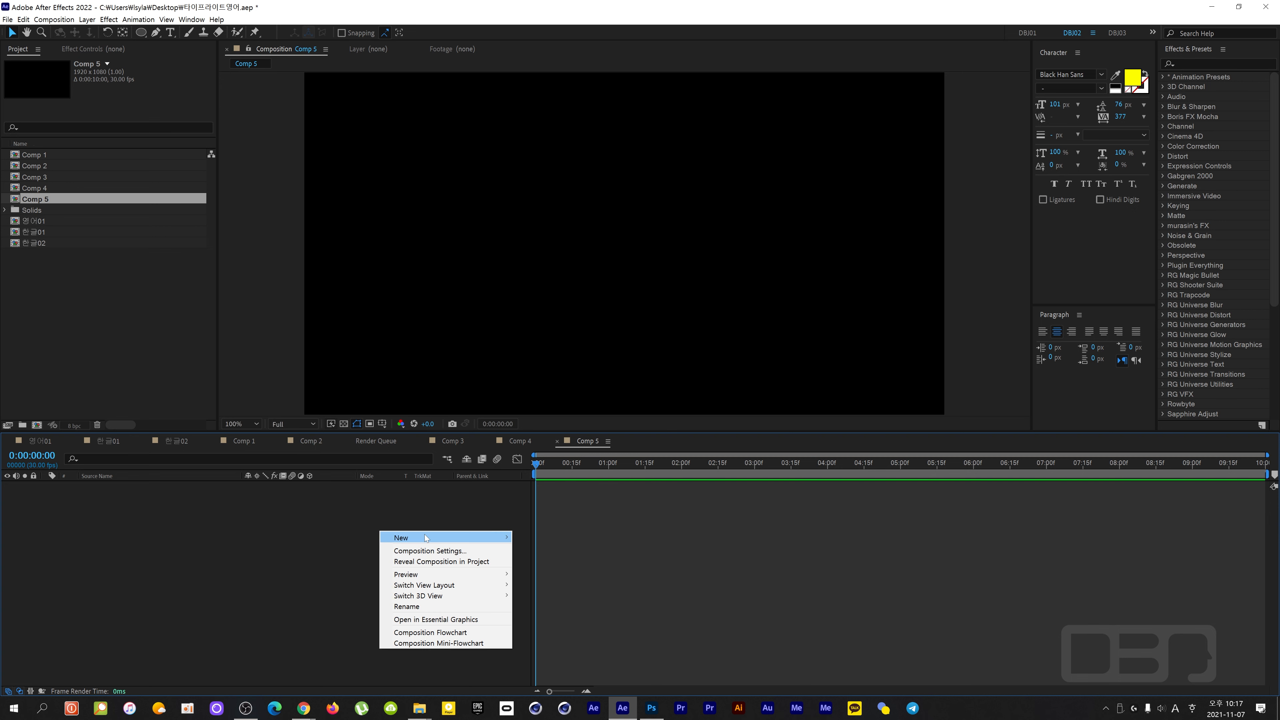
{"action": "mouse_move", "coordinate": [424, 534]}
{"action": "left_click", "coordinate": [535, 550]}
{"action": "type", "text": "asdasd"}
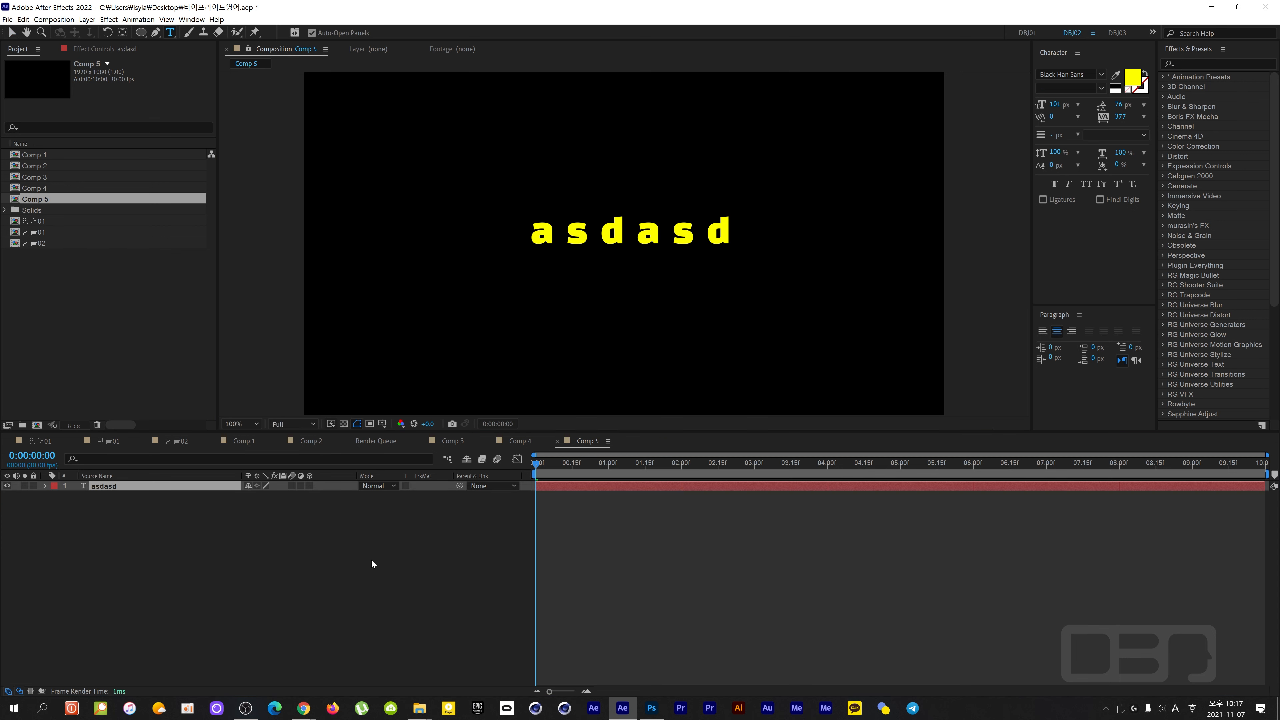
{"action": "key", "text": "KP_Enter"}
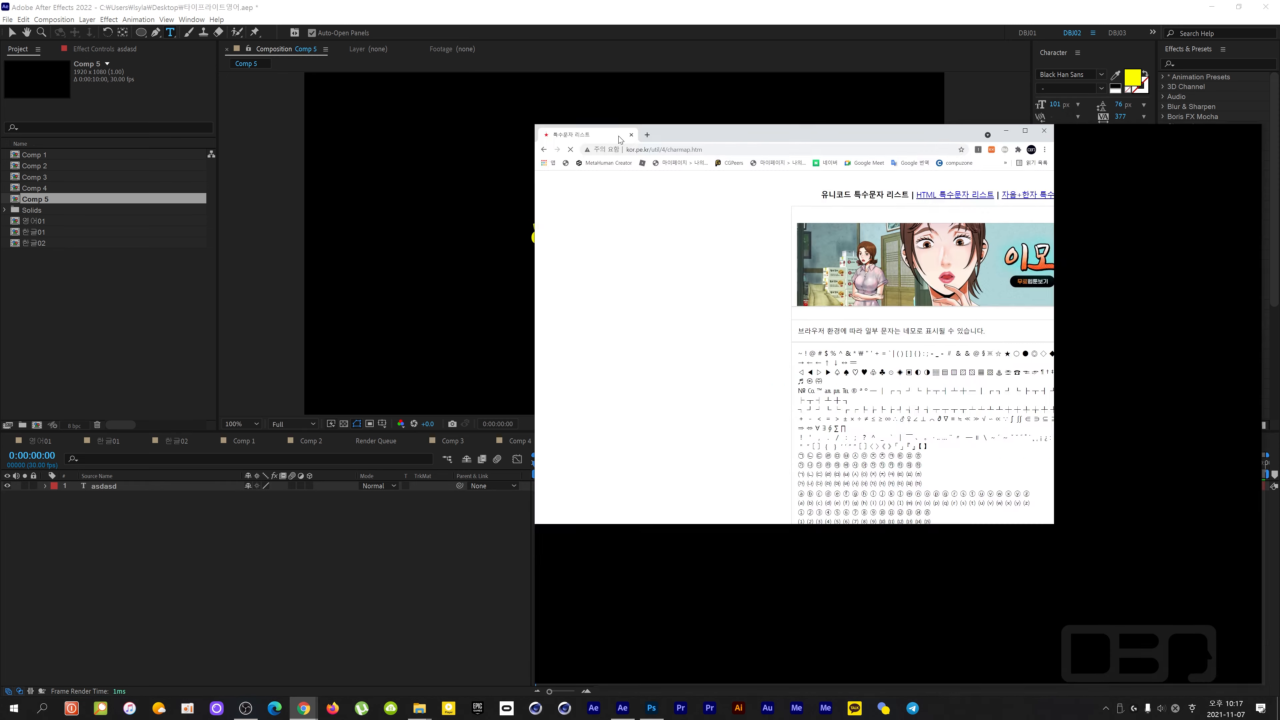
Step: Copy the solid heart symbol from the special-character list in Chrome and return to After Effects
{"action": "left_click_drag", "start_coordinate": [617, 136], "coordinate": [367, 87]}
{"action": "double_click", "coordinate": [366, 87]}
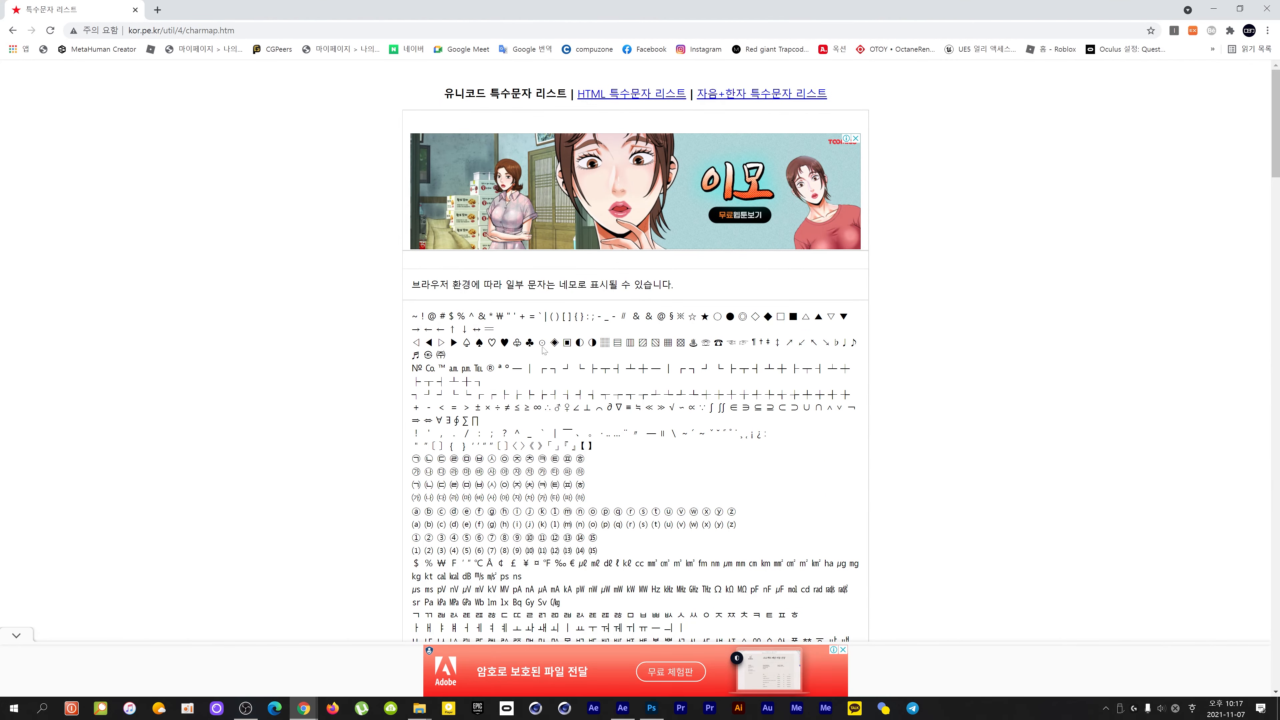
{"action": "right_click", "coordinate": [502, 340]}
{"action": "left_click", "coordinate": [518, 353]}
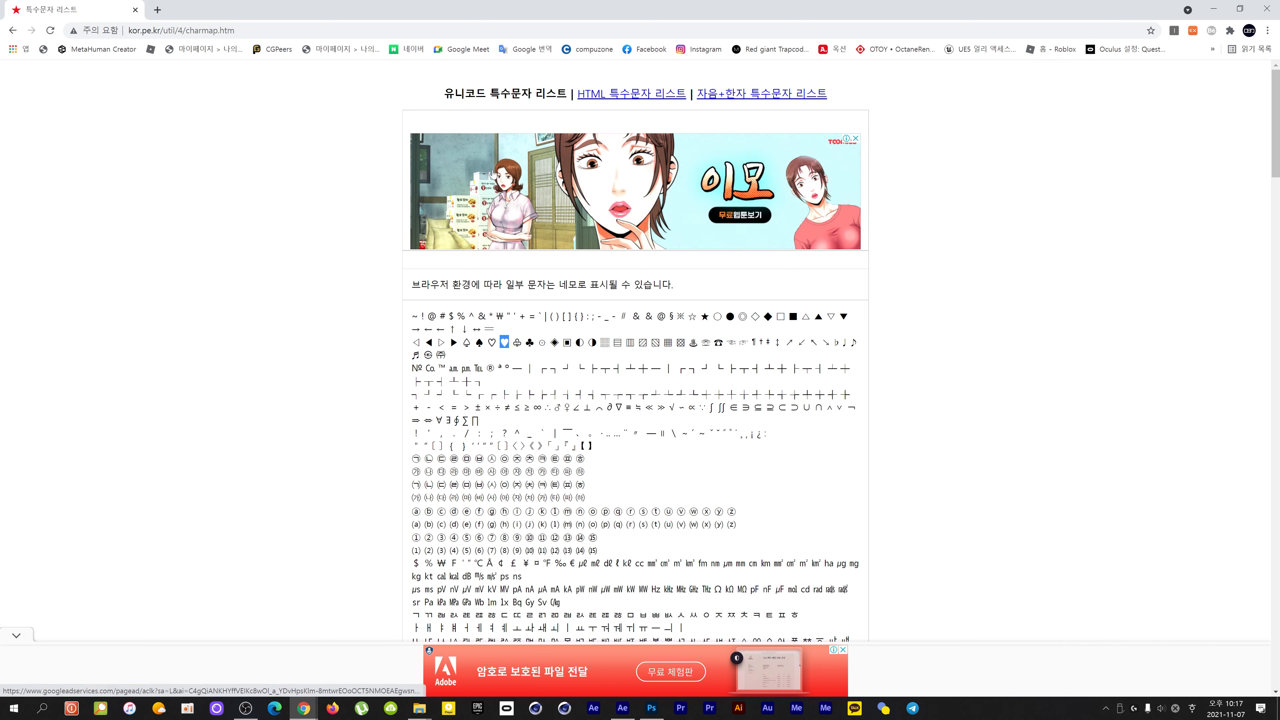
{"action": "left_click", "coordinate": [1213, 9]}
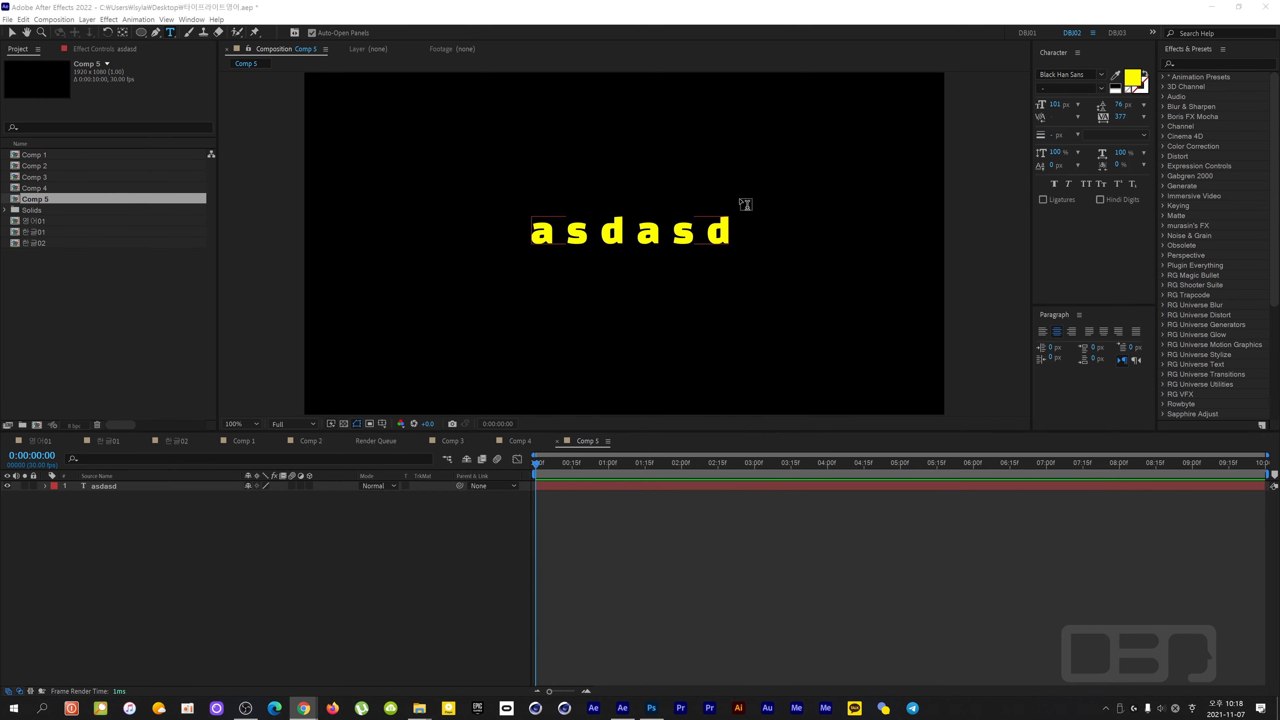
Step: Replace the placeholder text with a long row of the copied heart symbol, pasted repeatedly until it spans the frame
{"action": "left_click_drag", "start_coordinate": [730, 230], "coordinate": [450, 232]}
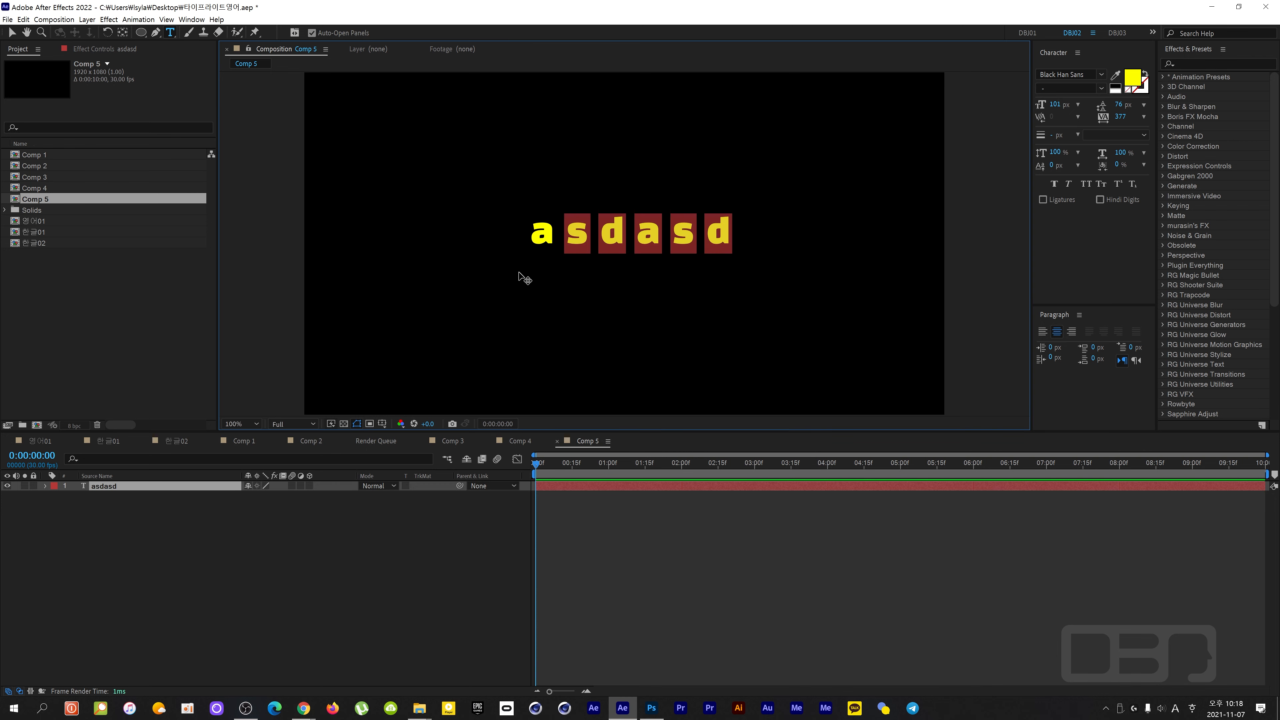
{"action": "key", "text": "BackSpace"}
{"action": "key", "text": "ctrl+v"}
{"action": "key", "text": "ctrl+v"}
{"action": "key", "text": "ctrl+v"}
{"action": "key", "text": "ctrl+v"}
{"action": "key", "text": "ctrl+v"}
{"action": "key", "text": "ctrl+v"}
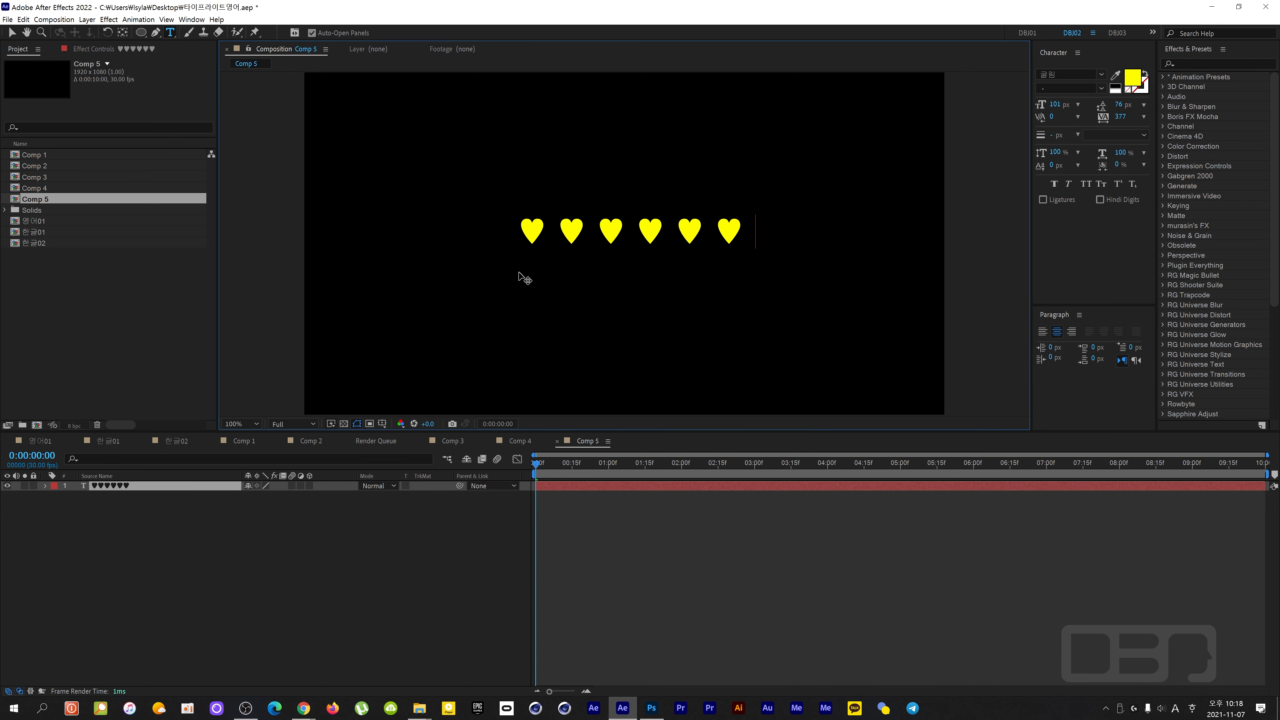
{"action": "key", "text": "ctrl+v"}
{"action": "key", "text": "ctrl+v"}
{"action": "key", "text": "ctrl+v"}
{"action": "key", "text": "ctrl+v"}
{"action": "key", "text": "ctrl+v"}
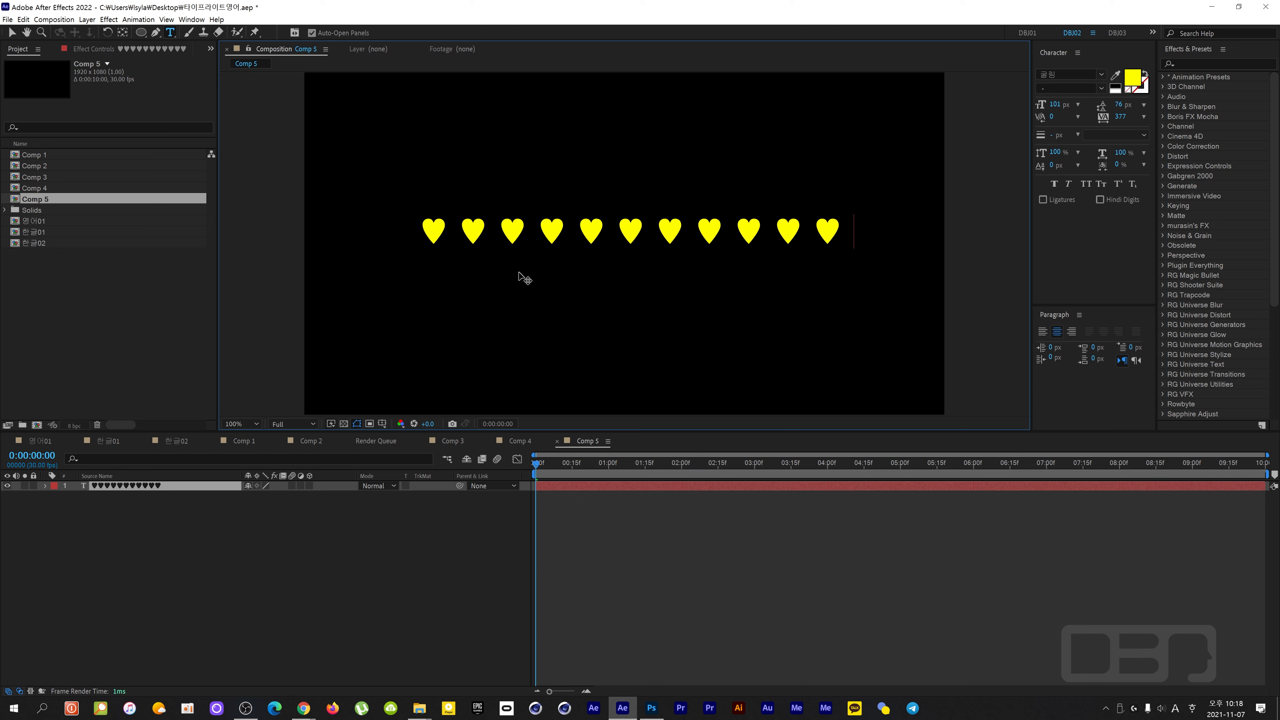
{"action": "key", "text": "ctrl+v"}
{"action": "key", "text": "ctrl+v"}
{"action": "key", "text": "ctrl+v"}
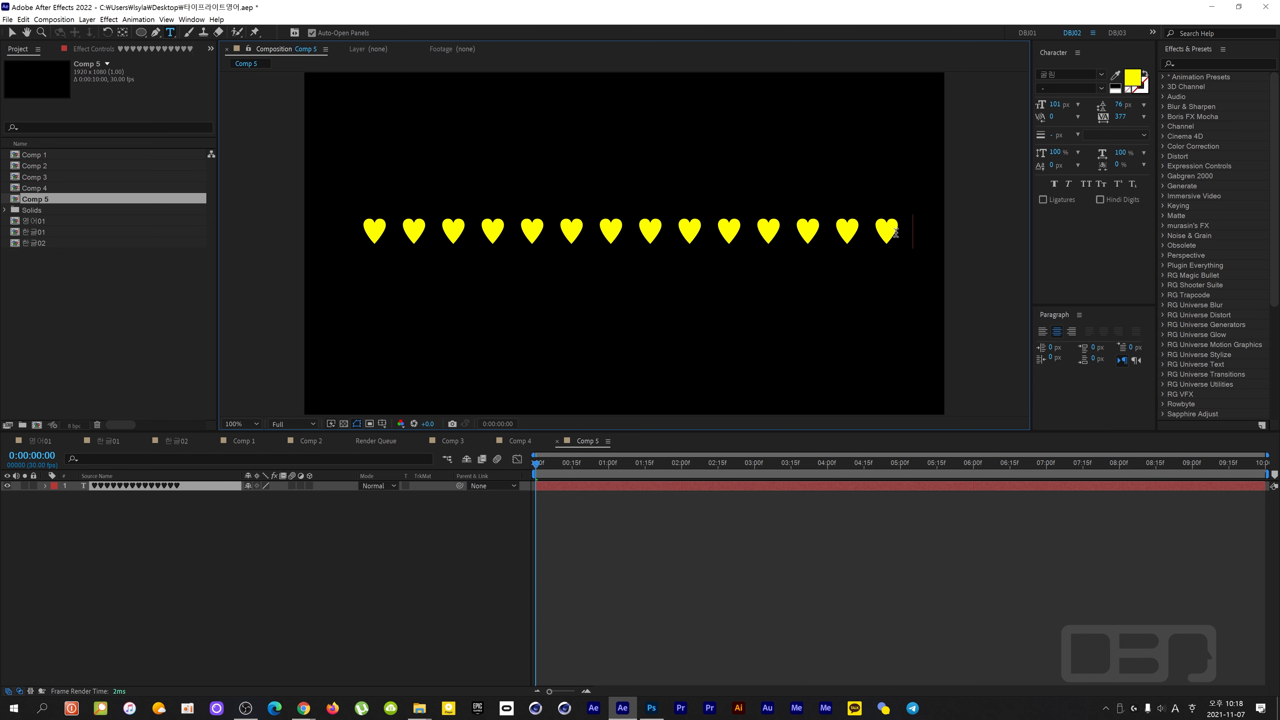
{"action": "key", "text": "ctrl+v"}
{"action": "key", "text": "ctrl+v"}
{"action": "key", "text": "ctrl+v"}
{"action": "key", "text": "ctrl+v"}
{"action": "key", "text": "ctrl+v"}
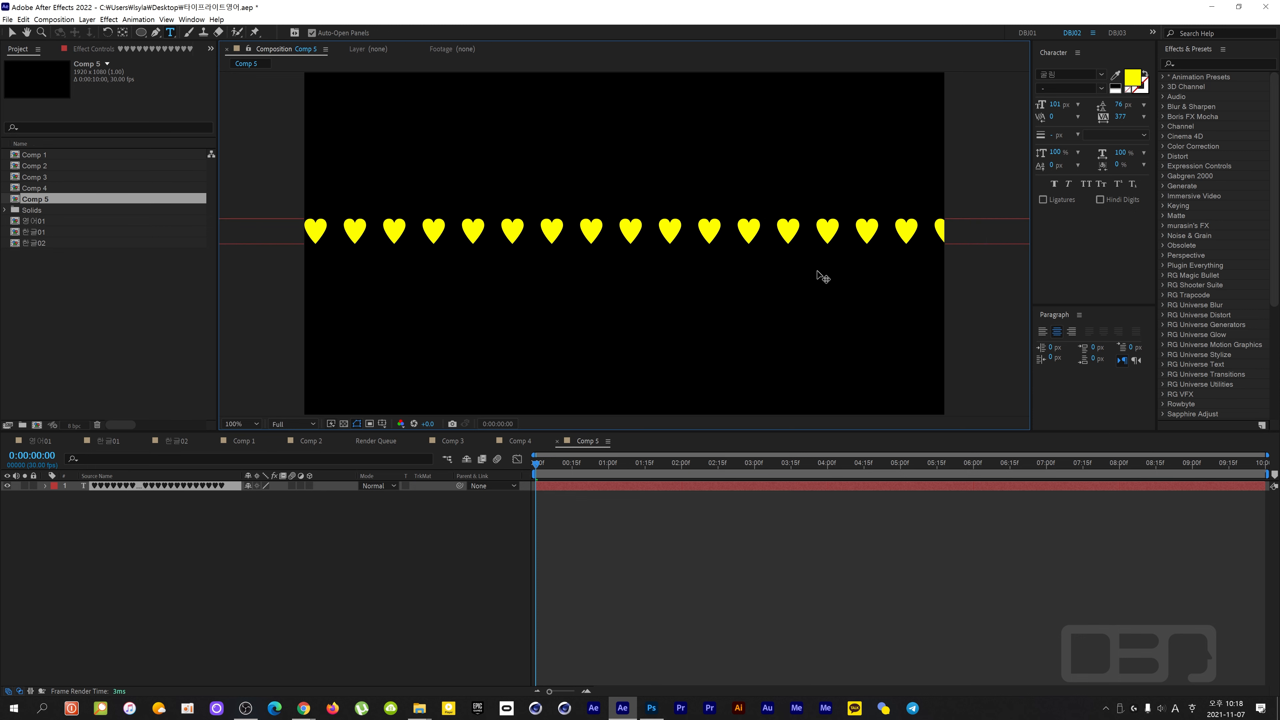
{"action": "key", "text": "ctrl+v"}
Step: Set the heart text's tracking to -60 and delete the surplus symbols to leave a row of 20 hearts
{"action": "left_click", "coordinate": [168, 487]}
{"action": "left_click_drag", "start_coordinate": [1122, 117], "coordinate": [900, 166]}
{"action": "left_click_drag", "start_coordinate": [851, 231], "coordinate": [990, 222]}
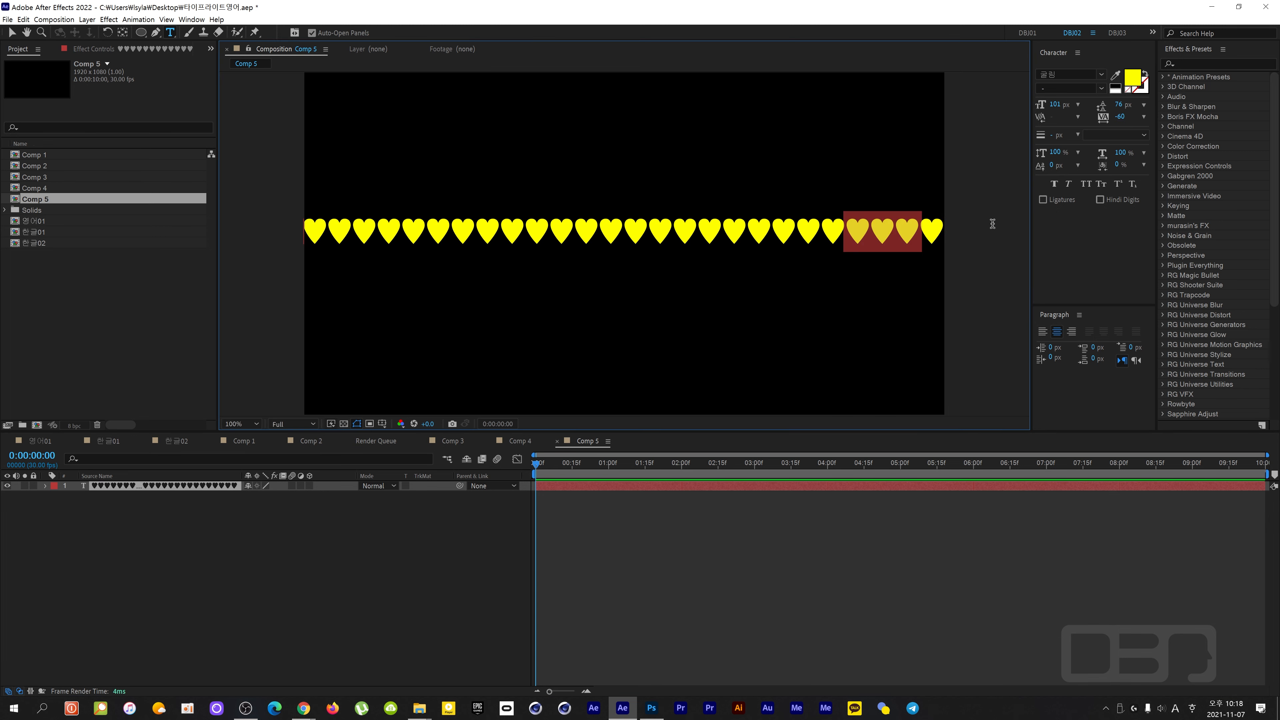
{"action": "key", "text": "BackSpace"}
{"action": "key", "text": "BackSpace"}
{"action": "key", "text": "BackSpace"}
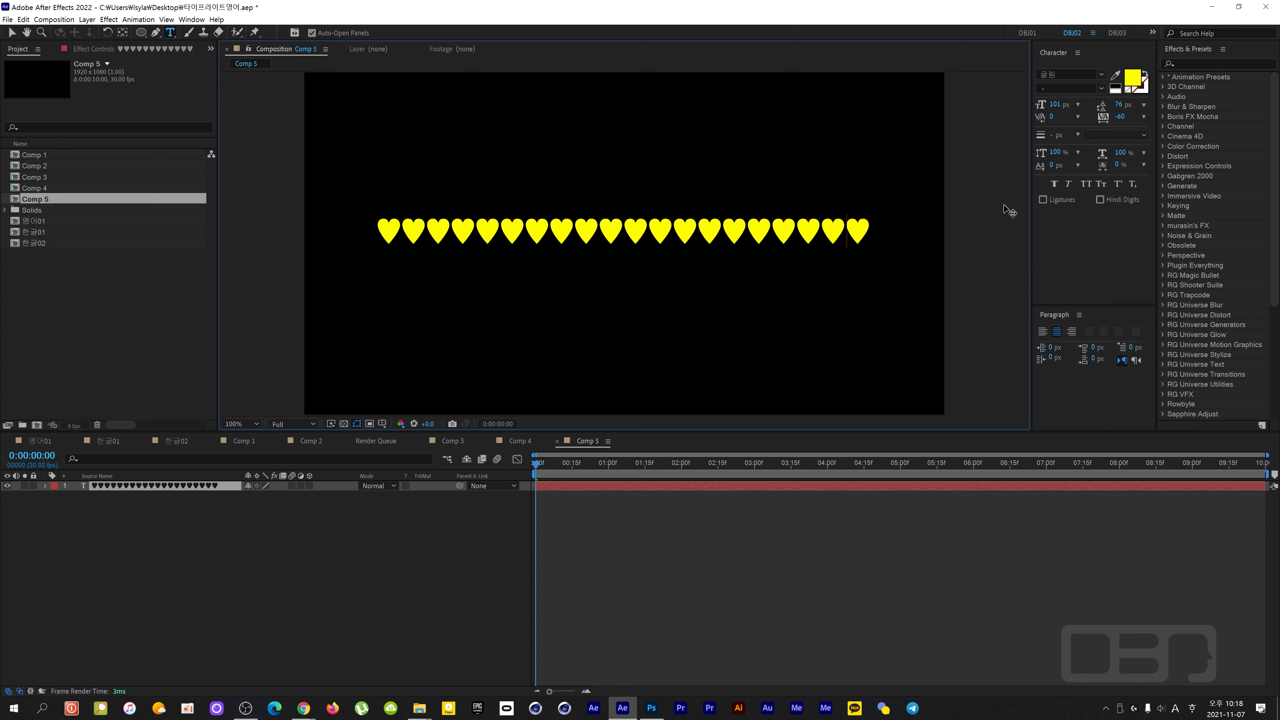
Step: Change the heart text's fill color to pure red, FF0000
{"action": "left_click", "coordinate": [187, 482]}
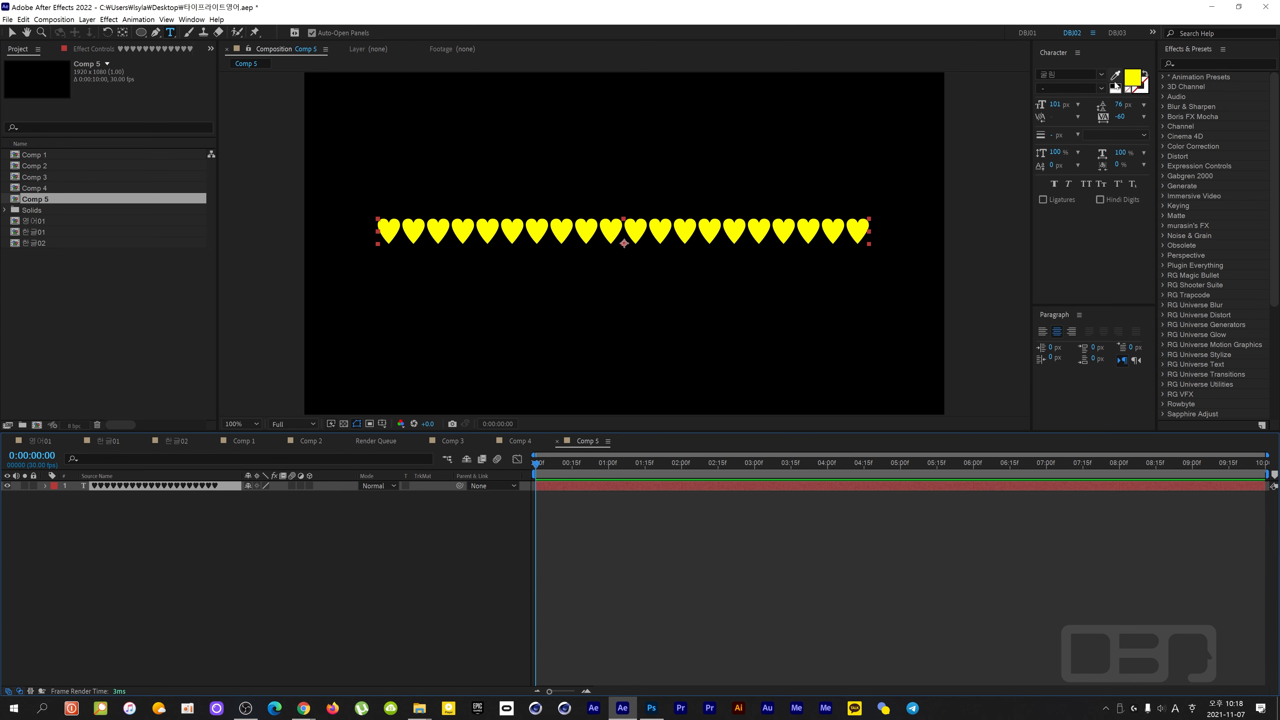
{"action": "left_click", "coordinate": [1131, 77]}
{"action": "left_click_drag", "start_coordinate": [809, 299], "coordinate": [832, 270]}
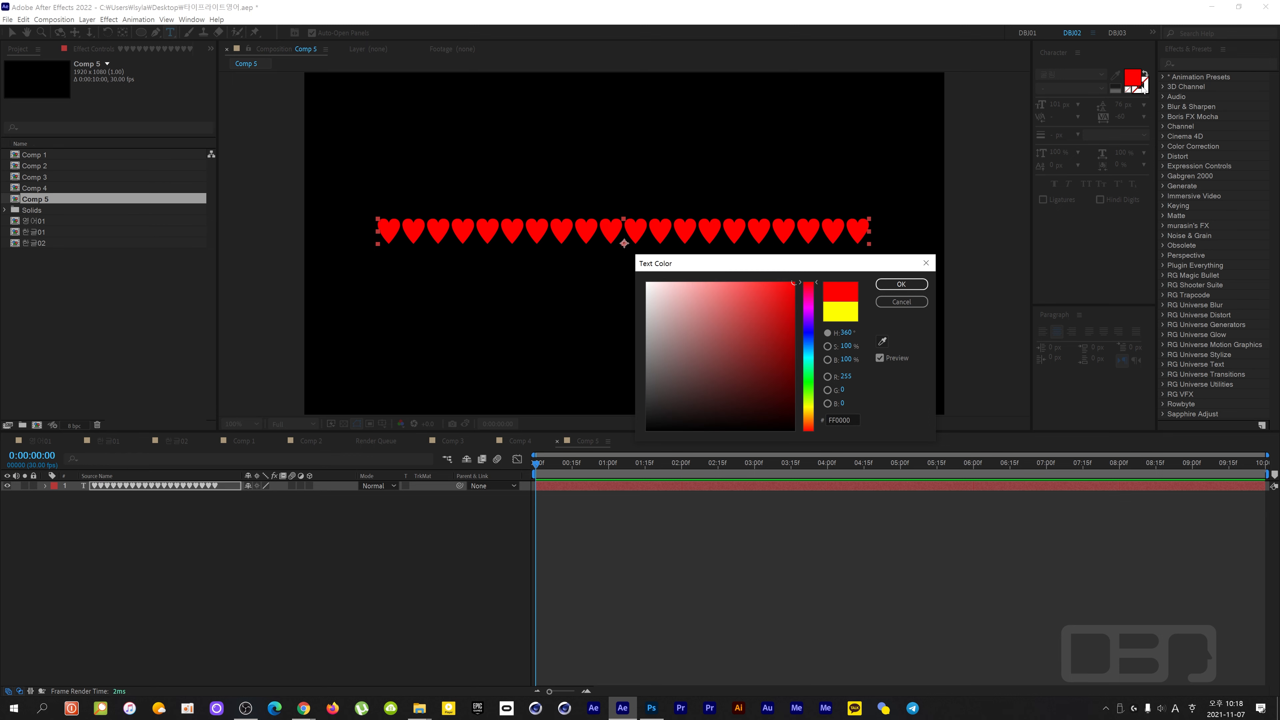
{"action": "left_click", "coordinate": [901, 284]}
{"action": "left_click_drag", "start_coordinate": [1055, 152], "coordinate": [1114, 158]}
{"action": "key", "text": "ctrl+z"}
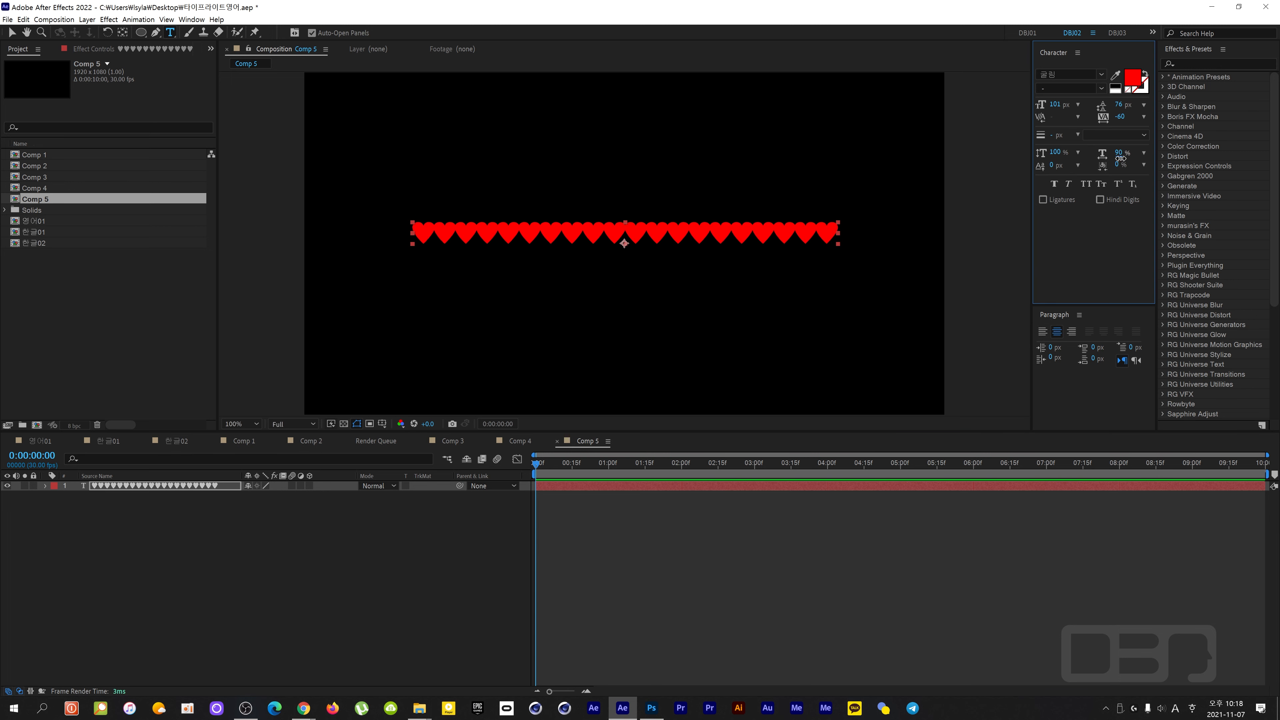
{"action": "key", "text": "ctrl+z"}
{"action": "left_click", "coordinate": [338, 440]}
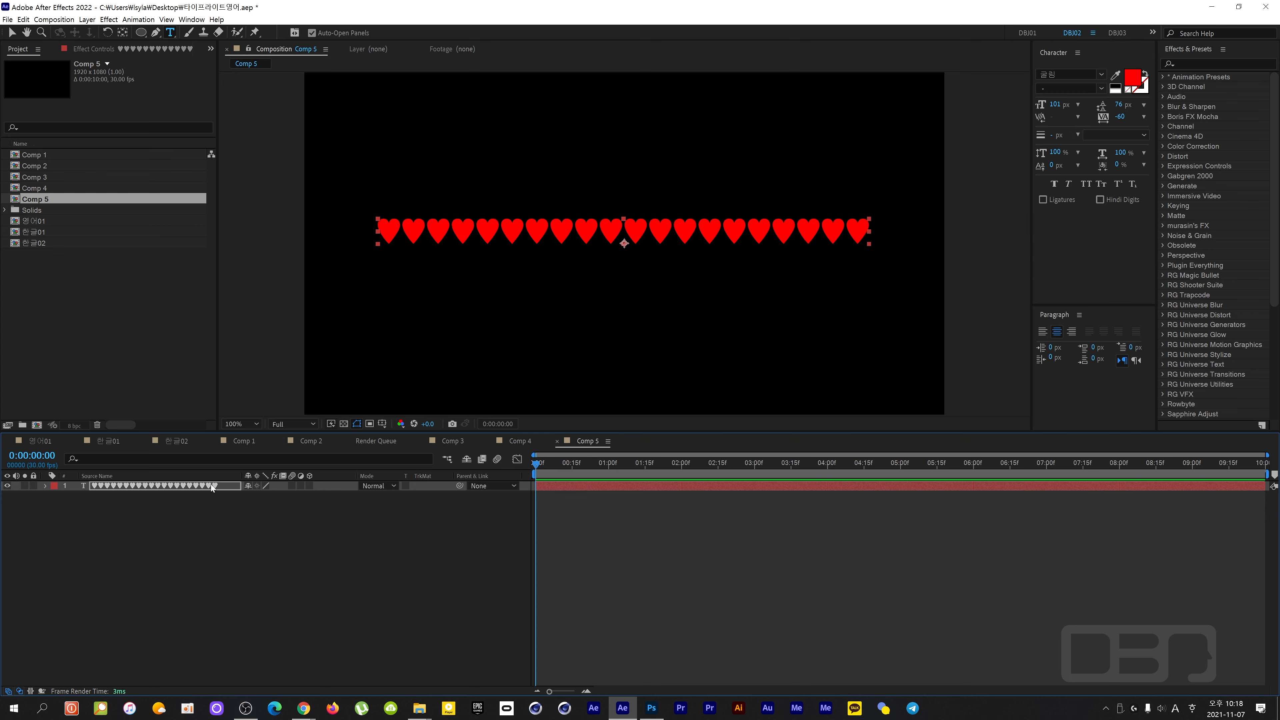
Step: Set the heart text's vertical scale to 123%, horizontal scale to 104%, and tracking to about 78
{"action": "left_click", "coordinate": [1121, 157]}
{"action": "left_click_drag", "start_coordinate": [1122, 158], "coordinate": [1069, 149]}
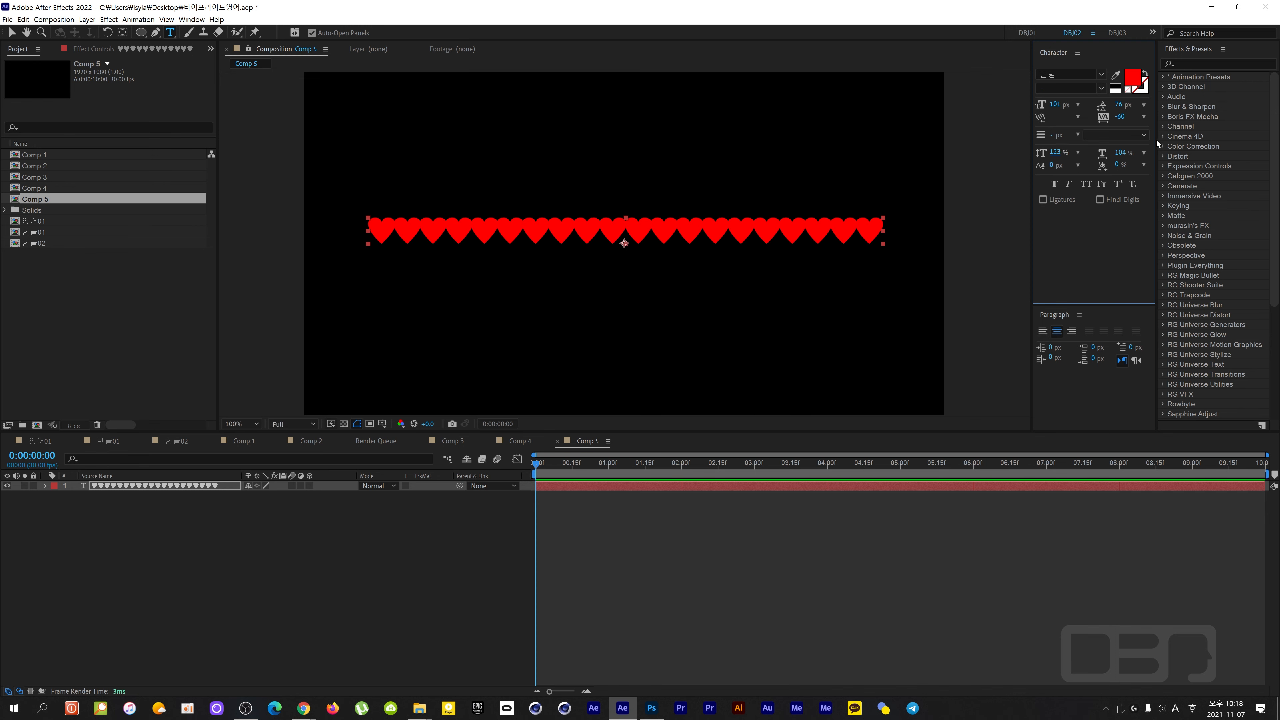
{"action": "left_click_drag", "start_coordinate": [1122, 117], "coordinate": [1203, 90]}
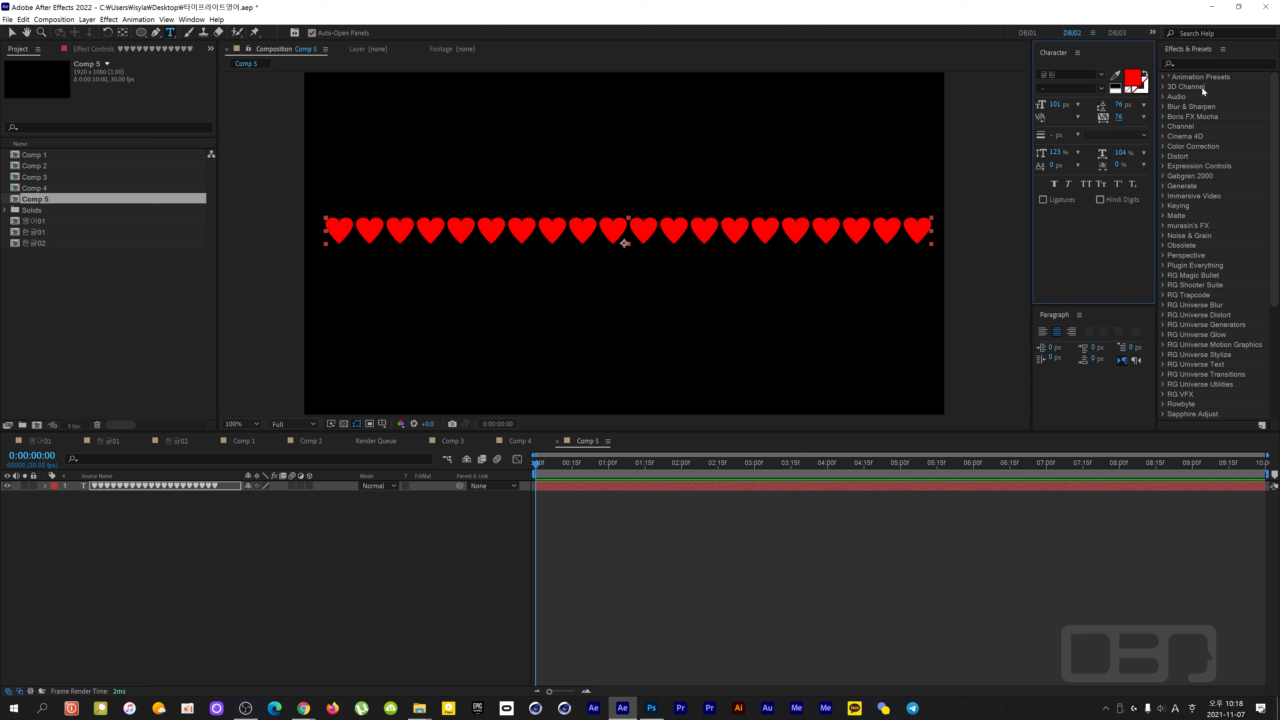
Step: Set the heart text's stroke color to cyan, 00FFFF, using a hue of 180°
{"action": "left_click", "coordinate": [1141, 89]}
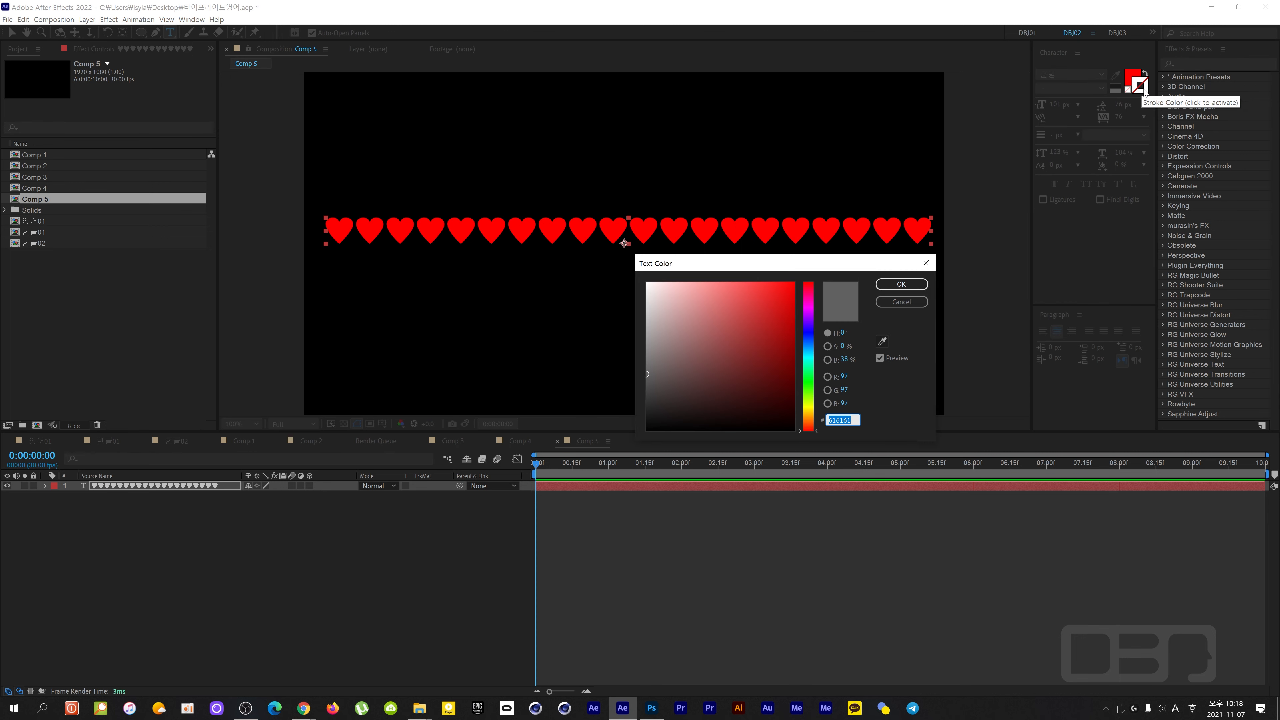
{"action": "left_click", "coordinate": [806, 333]}
{"action": "left_click", "coordinate": [794, 283]}
{"action": "left_click", "coordinate": [848, 332]}
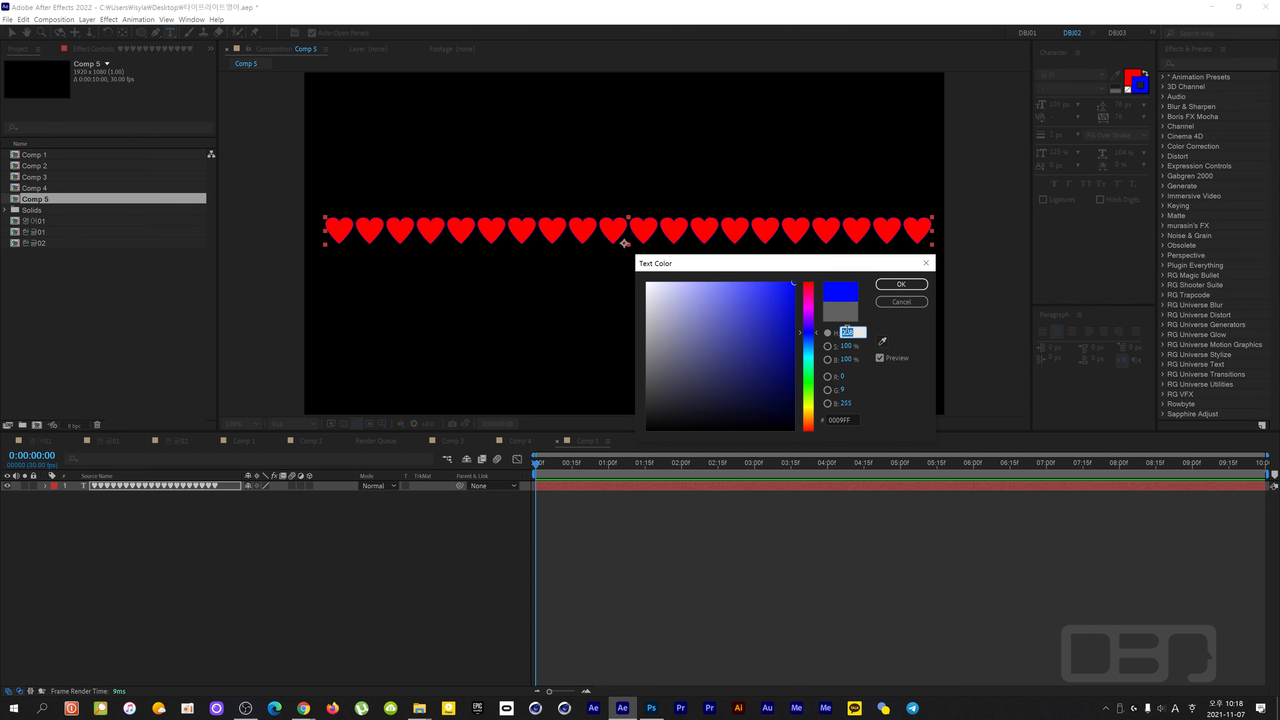
{"action": "type", "text": "360"}
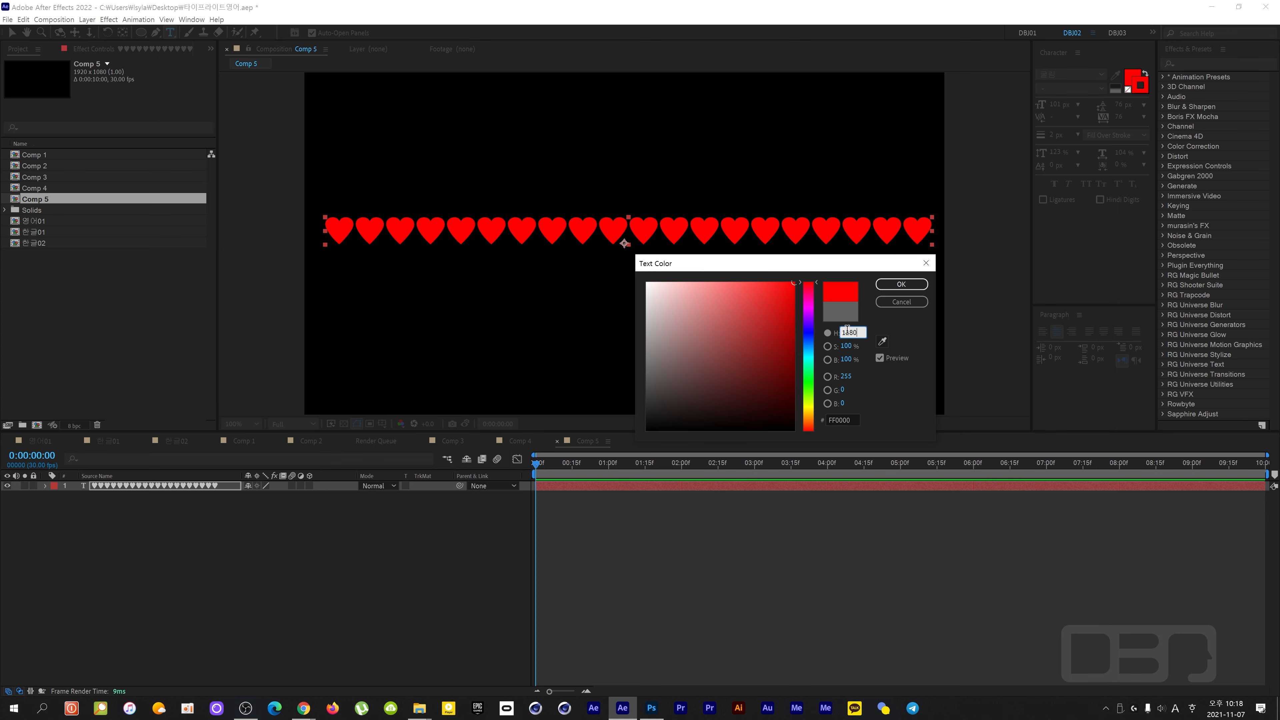
{"action": "key", "text": "BackSpace"}
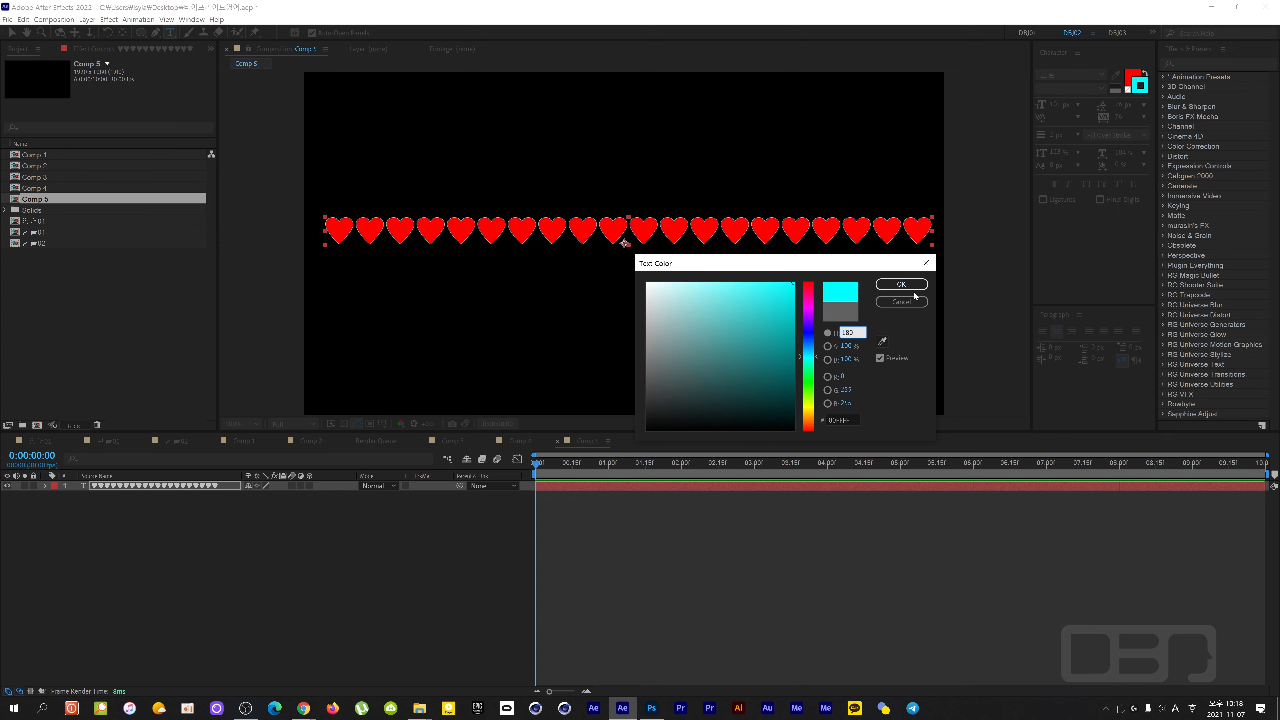
{"action": "left_click", "coordinate": [901, 284]}
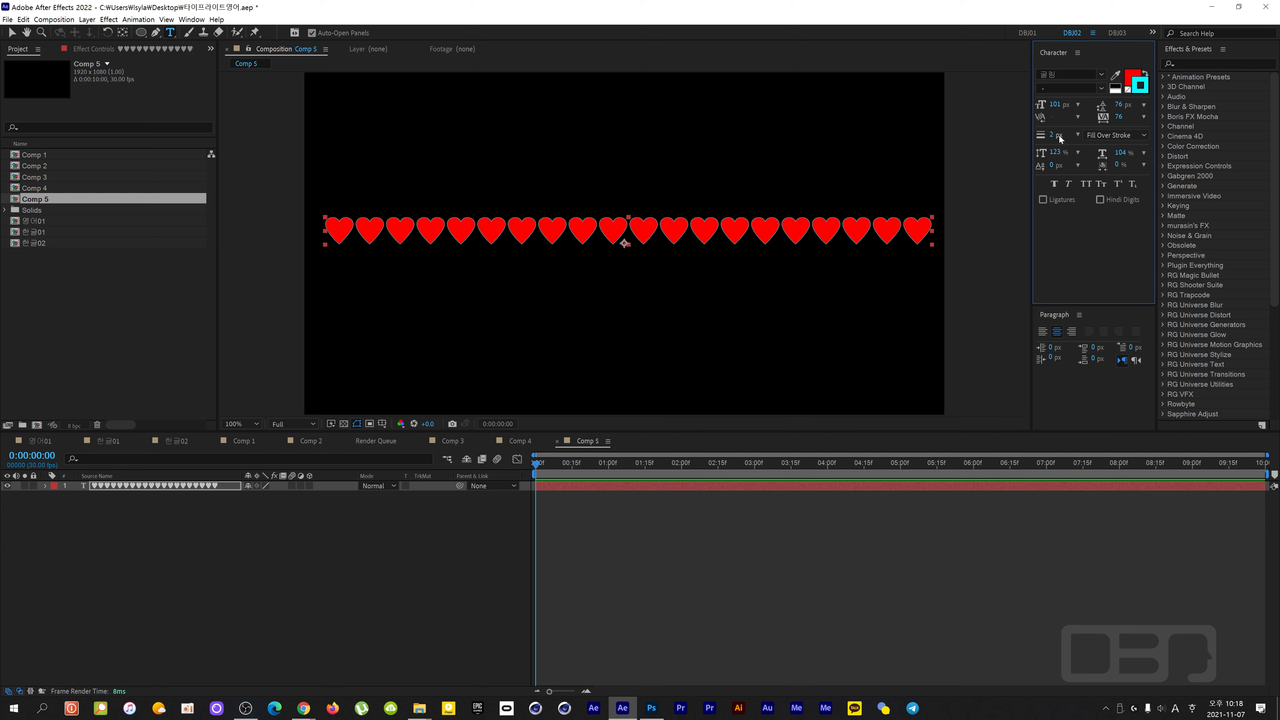
Step: Set the heart text's stroke width to 12 px, tracking to 105, and font size to 81 px
{"action": "mouse_move", "coordinate": [1050, 139]}
{"action": "left_mouse_down"}
{"action": "mouse_move", "coordinate": [1122, 123]}
{"action": "mouse_move", "coordinate": [1045, 107]}
{"action": "mouse_move", "coordinate": [1140, 118]}
{"action": "left_mouse_up"}
{"action": "left_click_drag", "start_coordinate": [1055, 105], "coordinate": [1044, 105]}
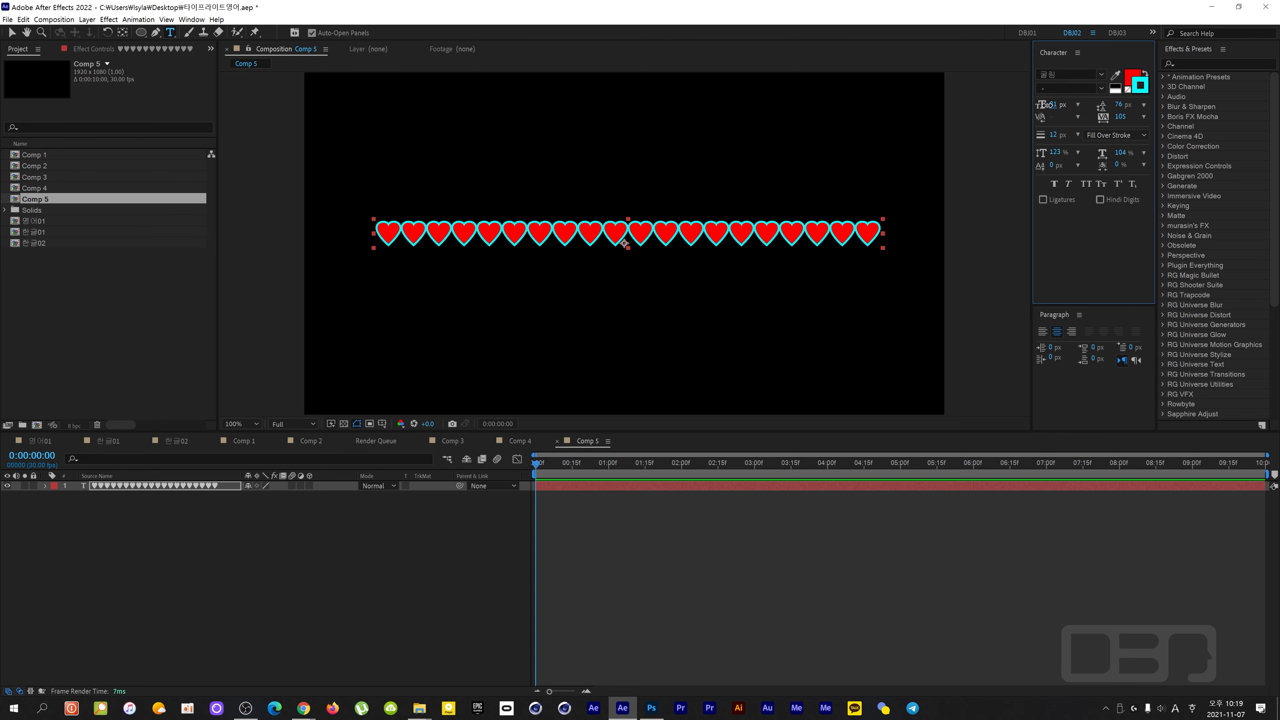
{"action": "left_click", "coordinate": [187, 485]}
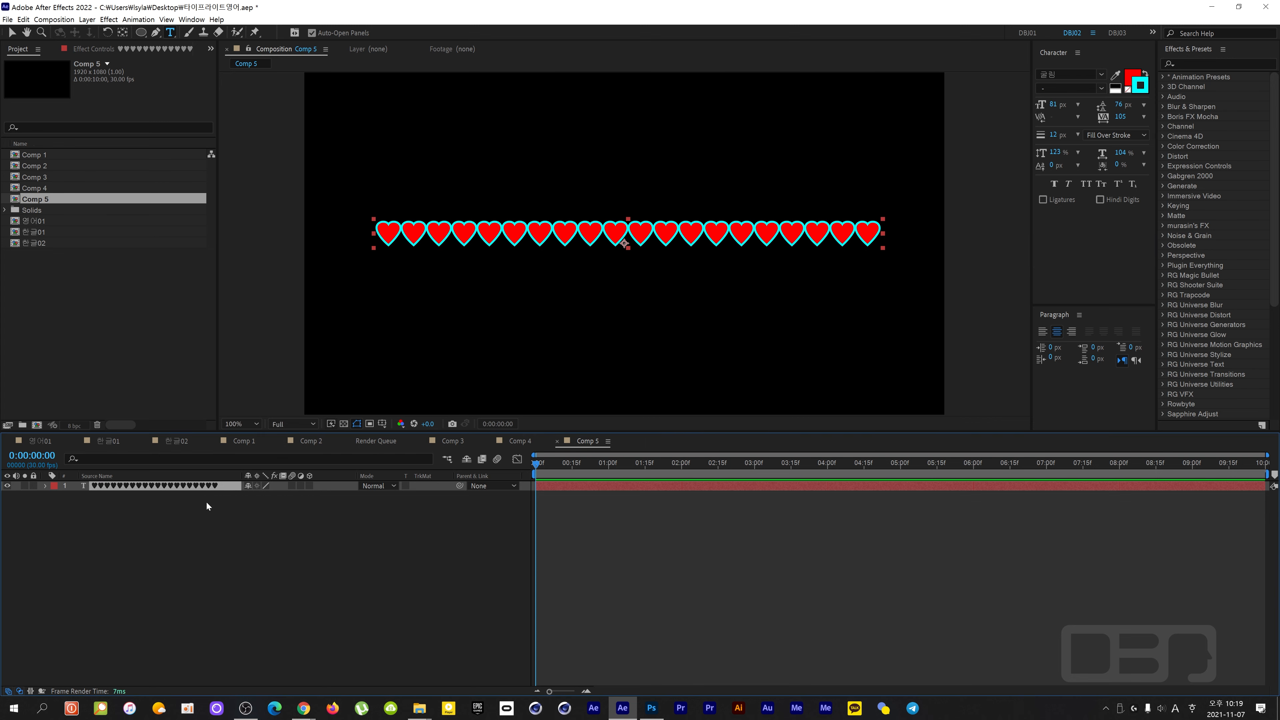
Step: Switch to Photoshop, add a new empty layer, and open the shape choices of the Custom Shape Tool
{"action": "left_click", "coordinate": [651, 708]}
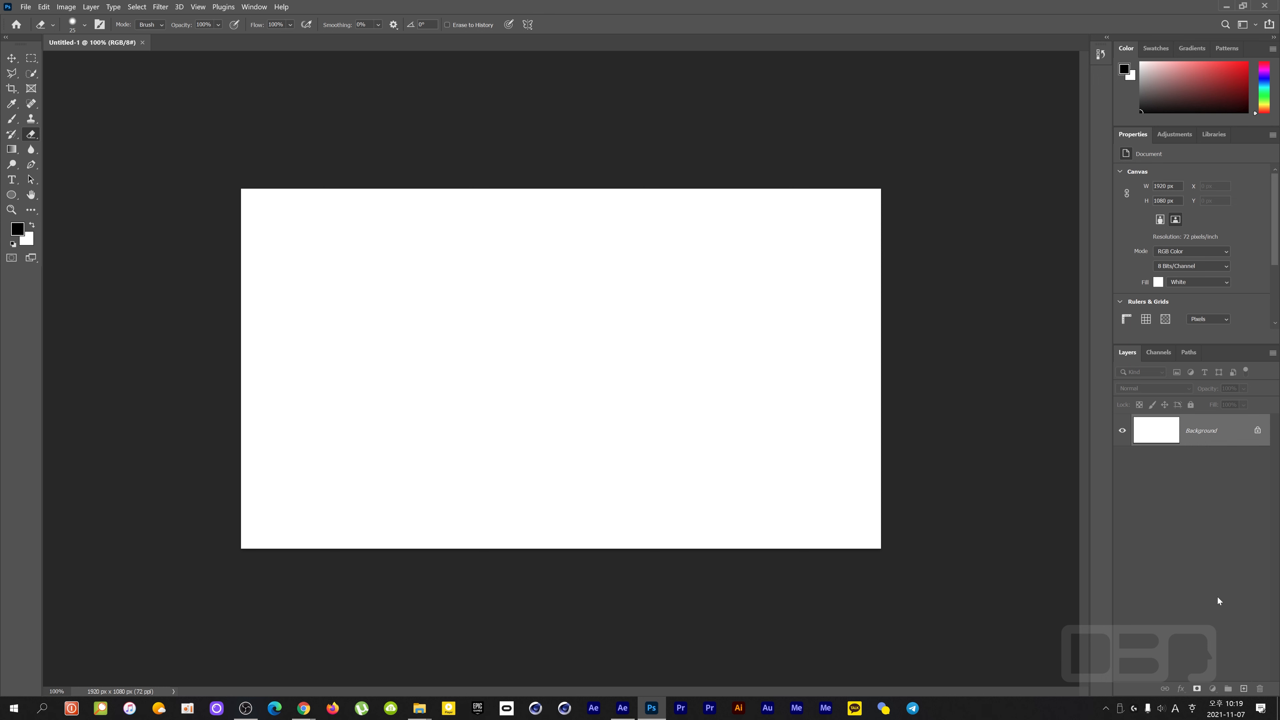
{"action": "left_click", "coordinate": [1243, 688]}
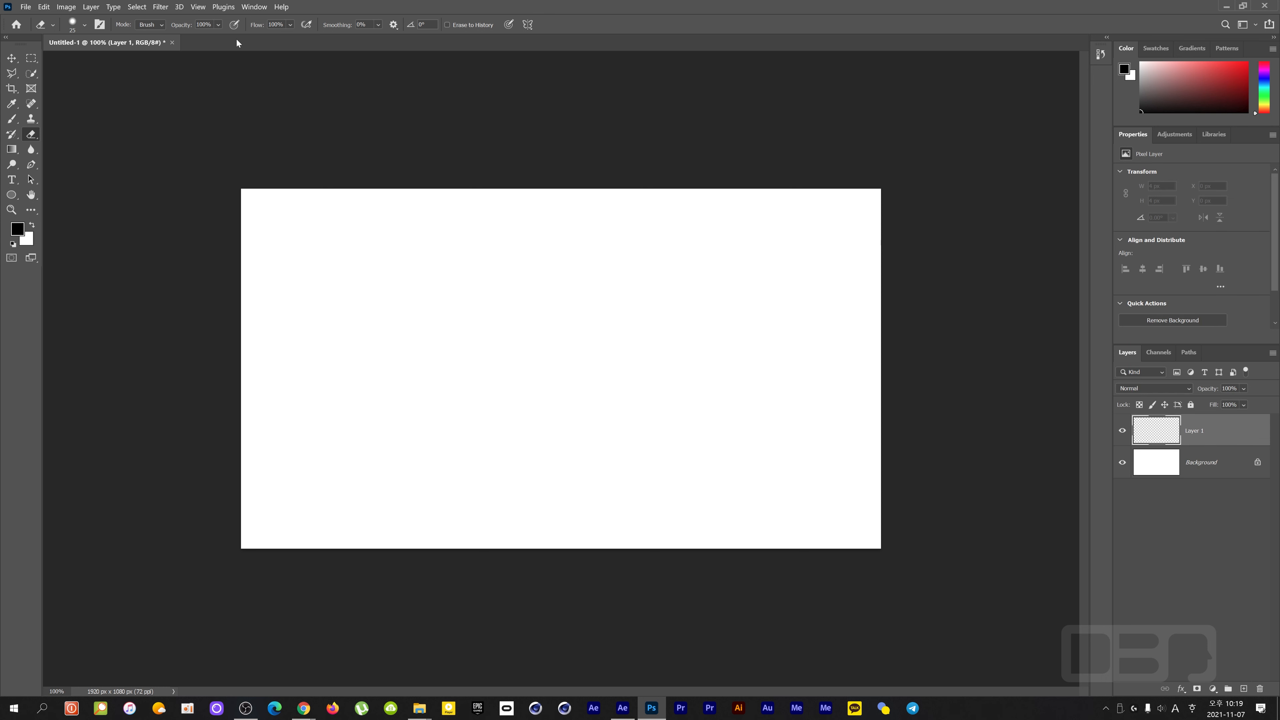
{"action": "left_click", "coordinate": [30, 196]}
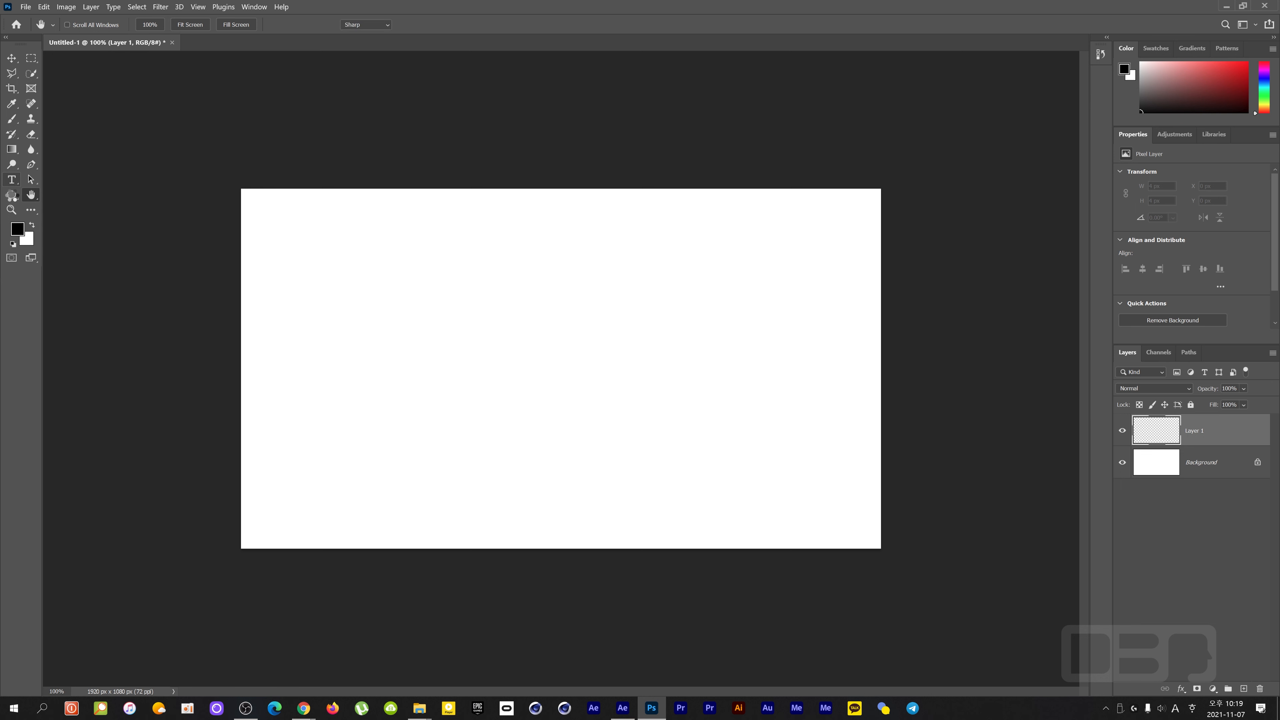
{"action": "left_click", "coordinate": [12, 195]}
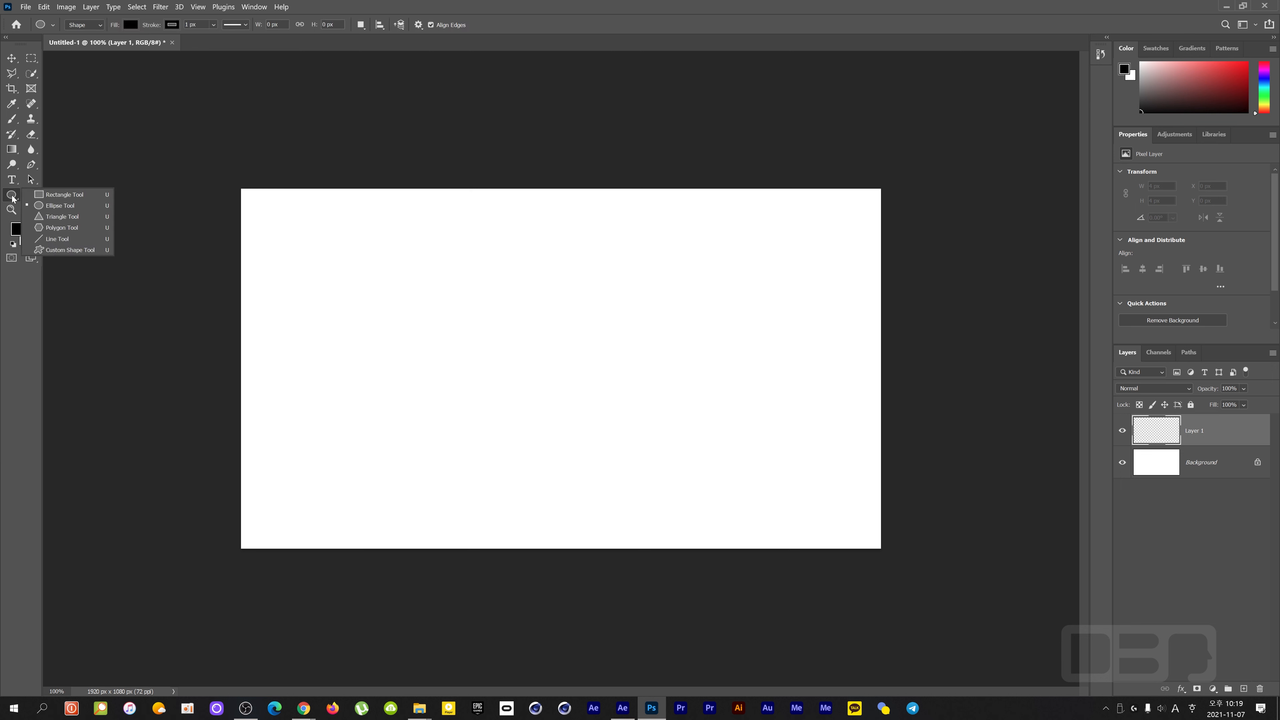
{"action": "left_click", "coordinate": [78, 251]}
{"action": "left_click", "coordinate": [472, 26]}
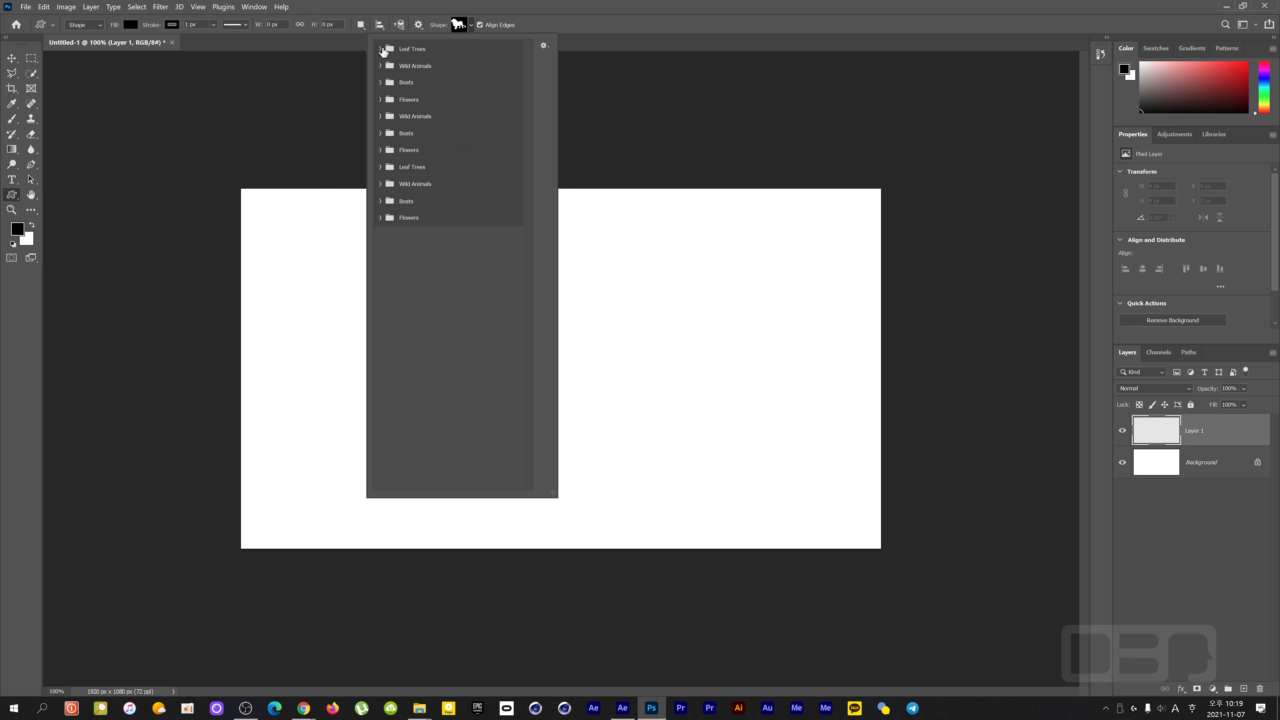
Step: Look through the Leaf Trees, Wild Animals, Boats, and Flowers custom shape groups for a heart shape
{"action": "left_click", "coordinate": [380, 49]}
{"action": "left_click", "coordinate": [381, 49]}
{"action": "left_click", "coordinate": [379, 66]}
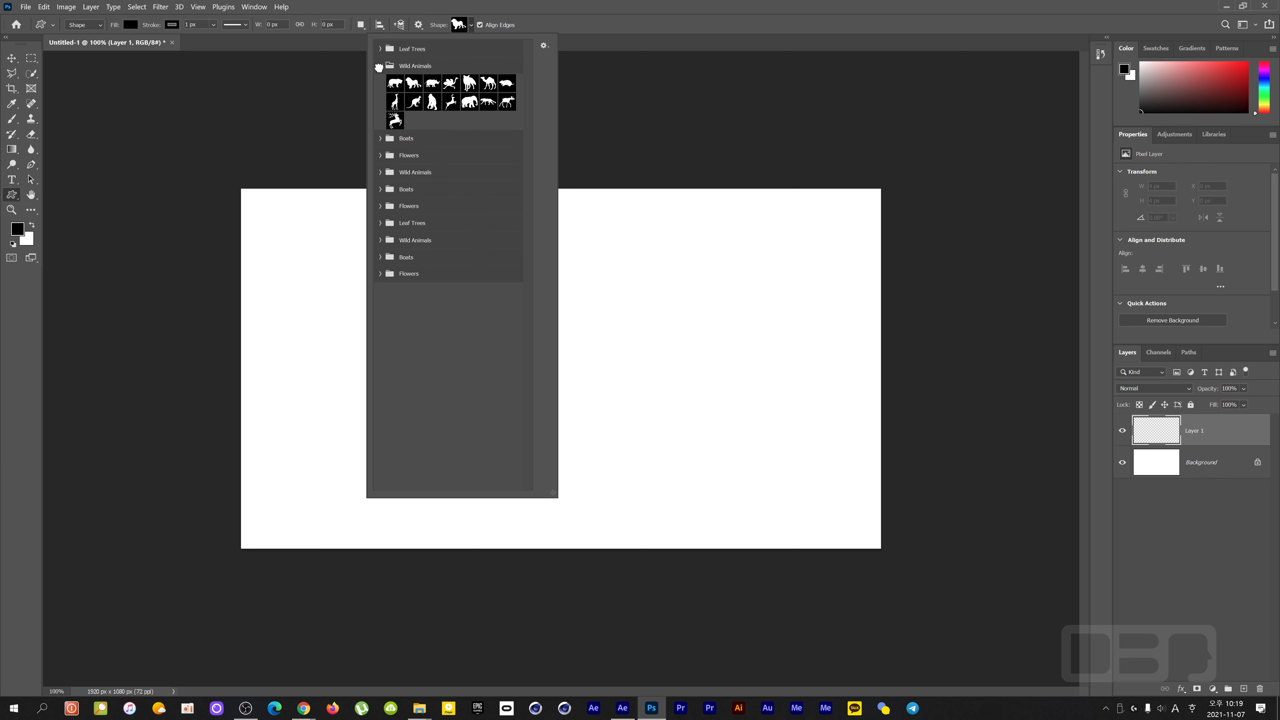
{"action": "left_click", "coordinate": [379, 66]}
{"action": "left_click", "coordinate": [381, 83]}
{"action": "left_click", "coordinate": [381, 83]}
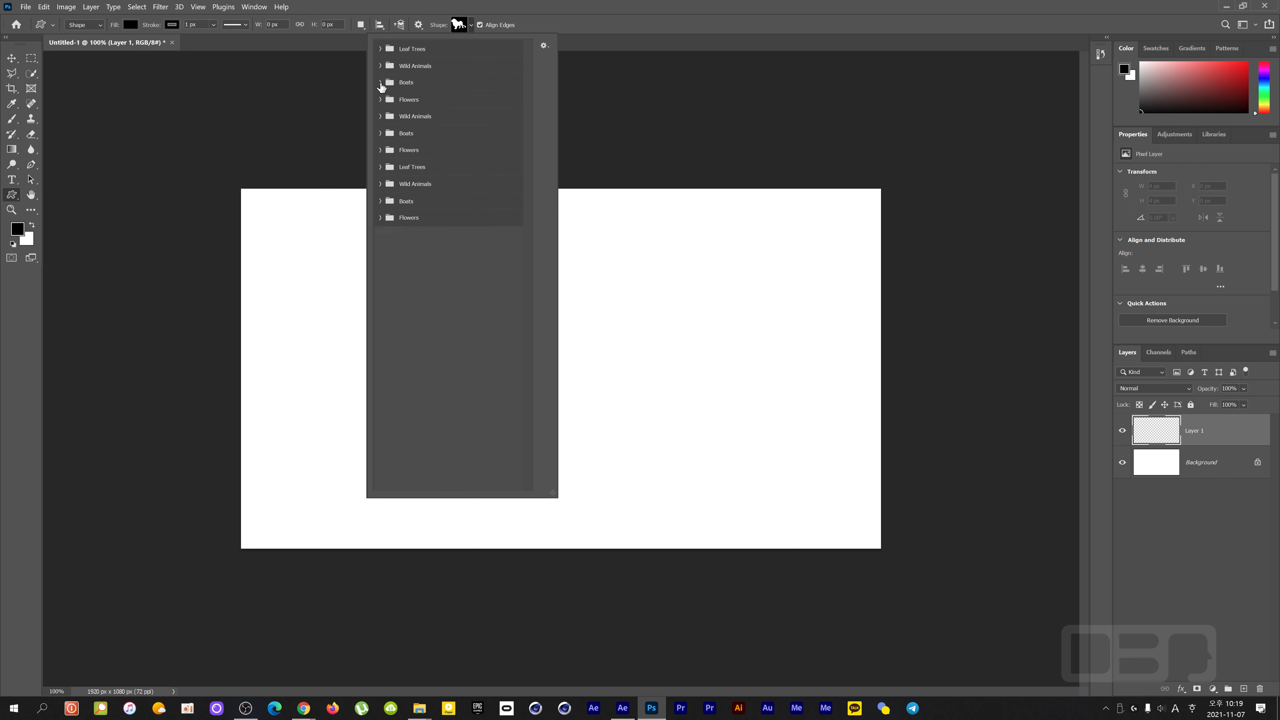
{"action": "left_click", "coordinate": [380, 100]}
{"action": "left_click", "coordinate": [381, 100]}
{"action": "left_click", "coordinate": [380, 116]}
{"action": "left_click", "coordinate": [380, 116]}
{"action": "left_click", "coordinate": [381, 133]}
{"action": "left_click", "coordinate": [381, 133]}
Step: Show the Shapes library over the canvas and load the Legacy Shapes and More collection
{"action": "left_click", "coordinate": [256, 11]}
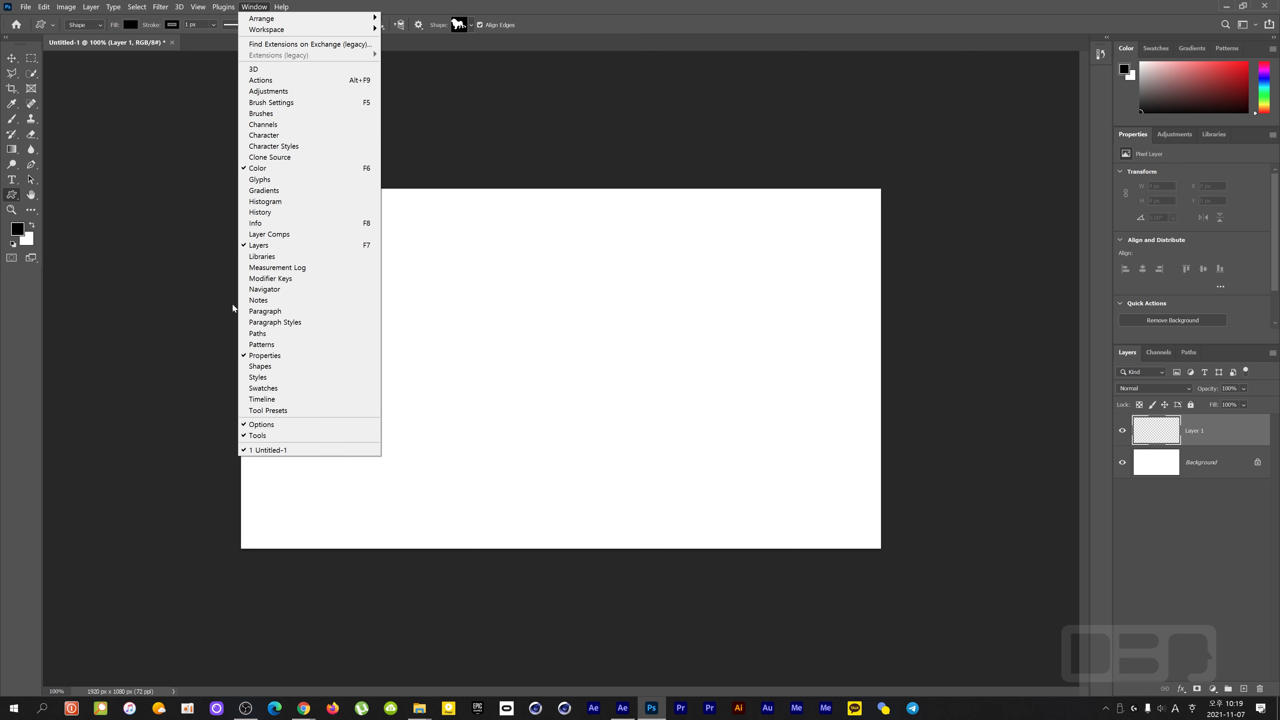
{"action": "left_click", "coordinate": [272, 367]}
{"action": "left_click_drag", "start_coordinate": [1003, 70], "coordinate": [662, 122]}
{"action": "mouse_move", "coordinate": [743, 196]}
{"action": "left_mouse_down"}
{"action": "mouse_move", "coordinate": [739, 267]}
{"action": "mouse_move", "coordinate": [744, 179]}
{"action": "left_mouse_up"}
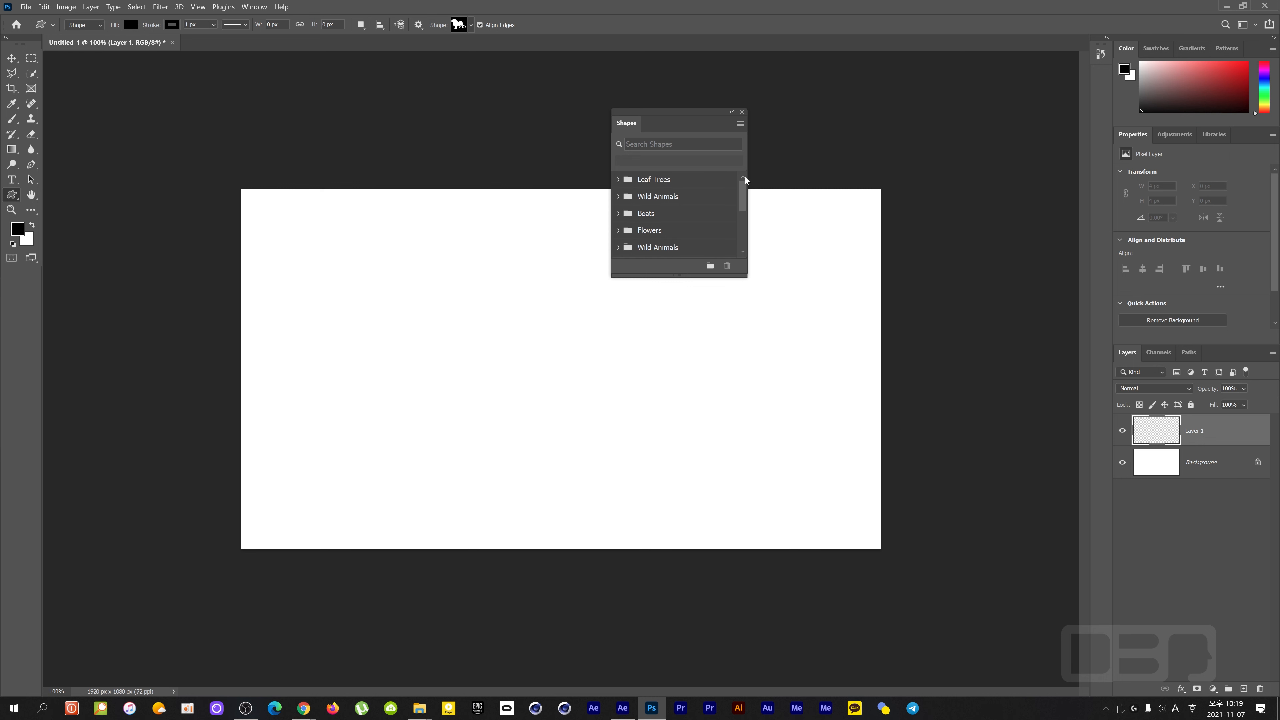
{"action": "left_click", "coordinate": [740, 123]}
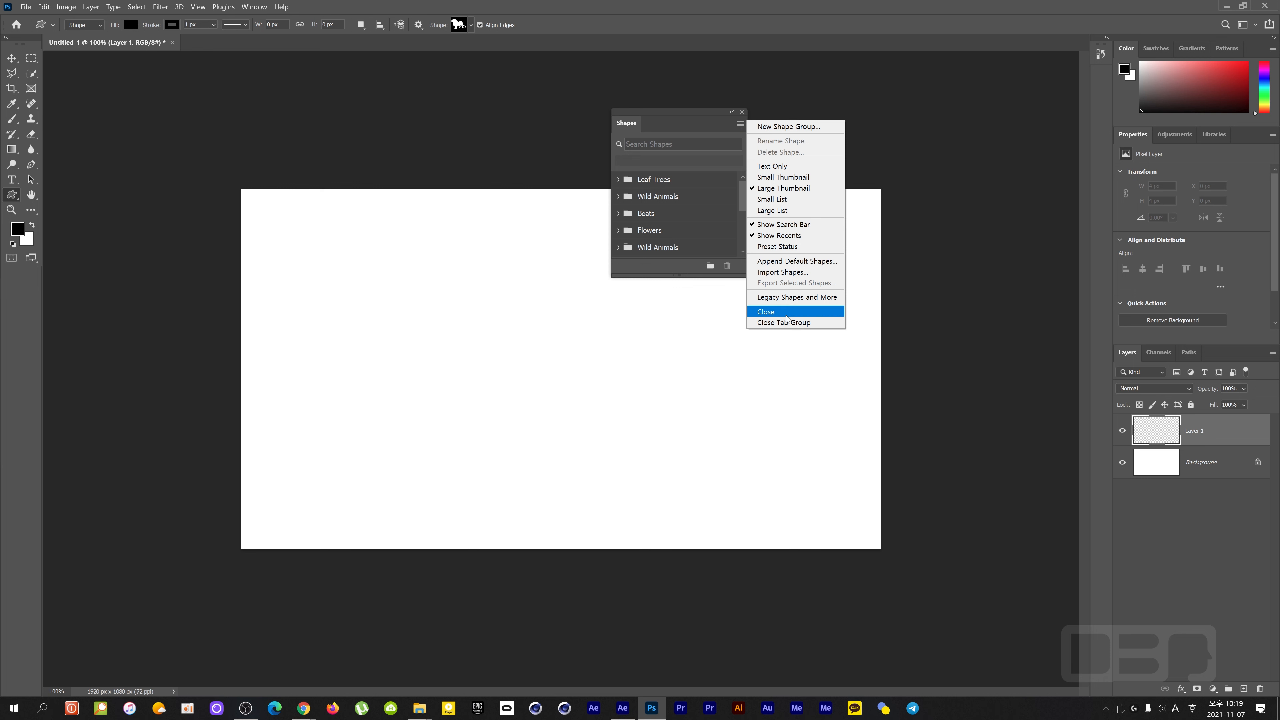
{"action": "left_click", "coordinate": [806, 297]}
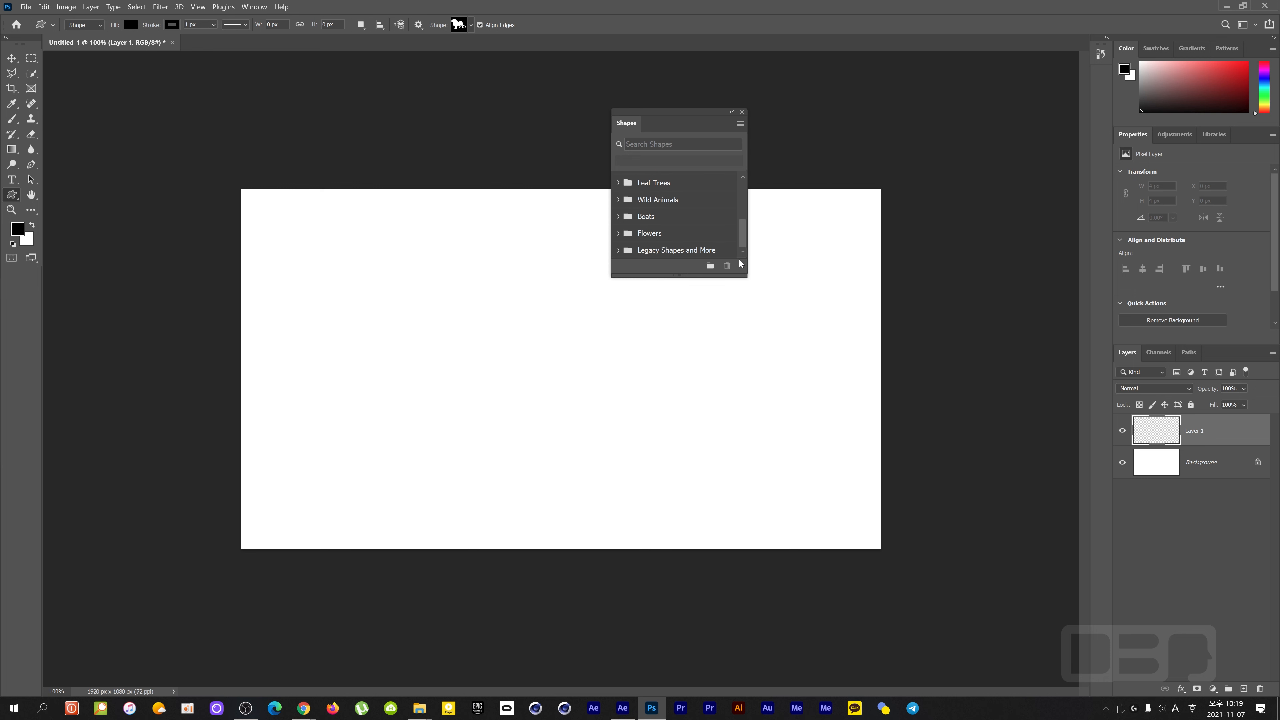
Step: Expand the Legacy Shapes and More group and lengthen the Shapes panel so its subgroups fit
{"action": "left_click", "coordinate": [679, 249]}
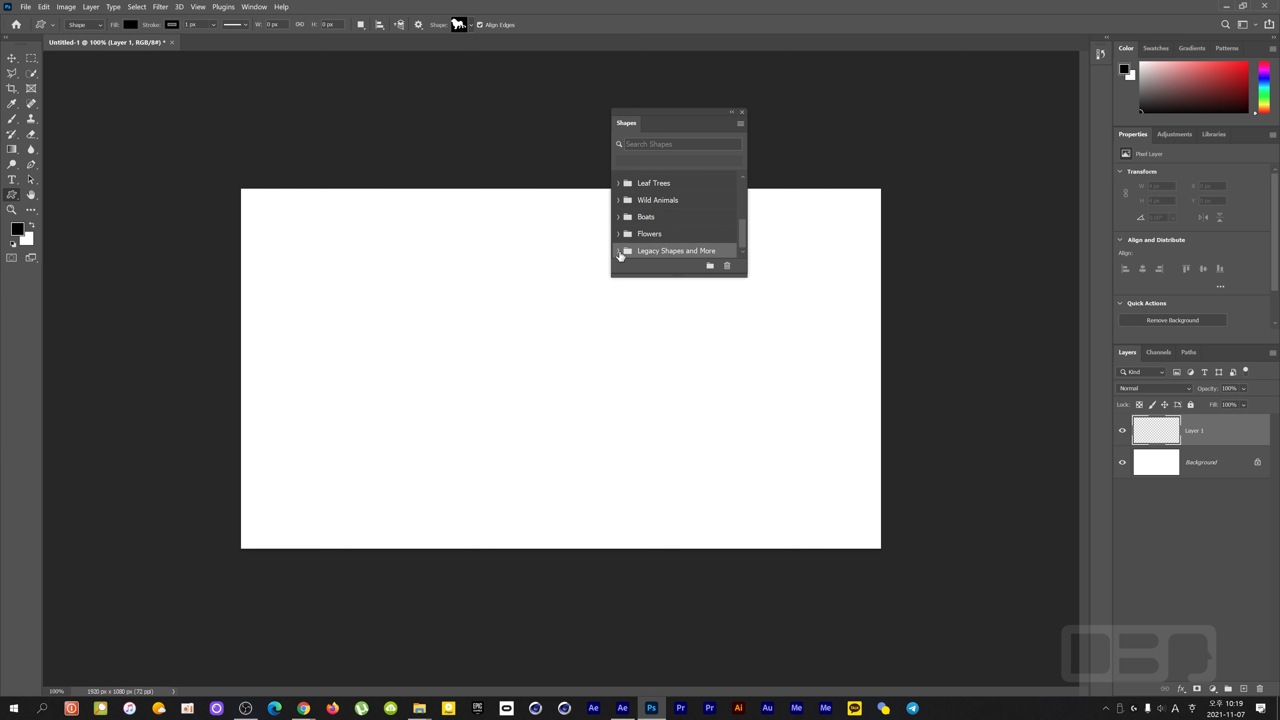
{"action": "left_click", "coordinate": [619, 251]}
{"action": "left_click_drag", "start_coordinate": [665, 275], "coordinate": [655, 502]}
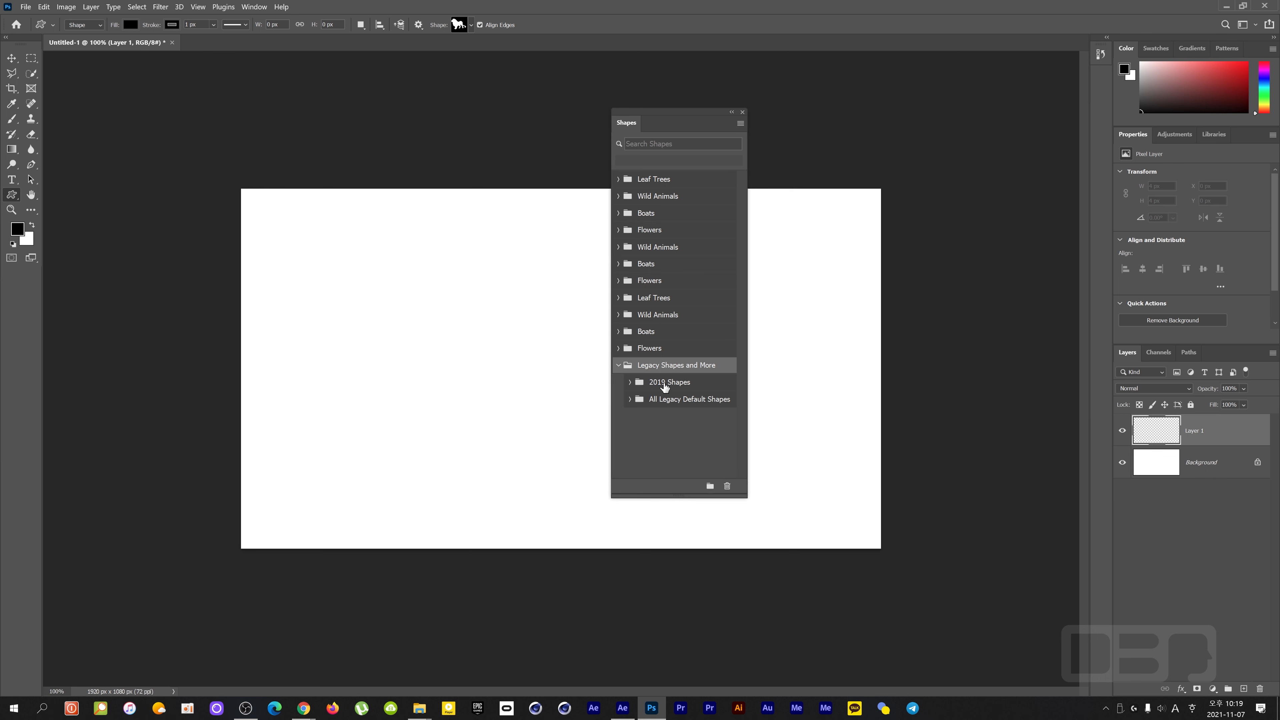
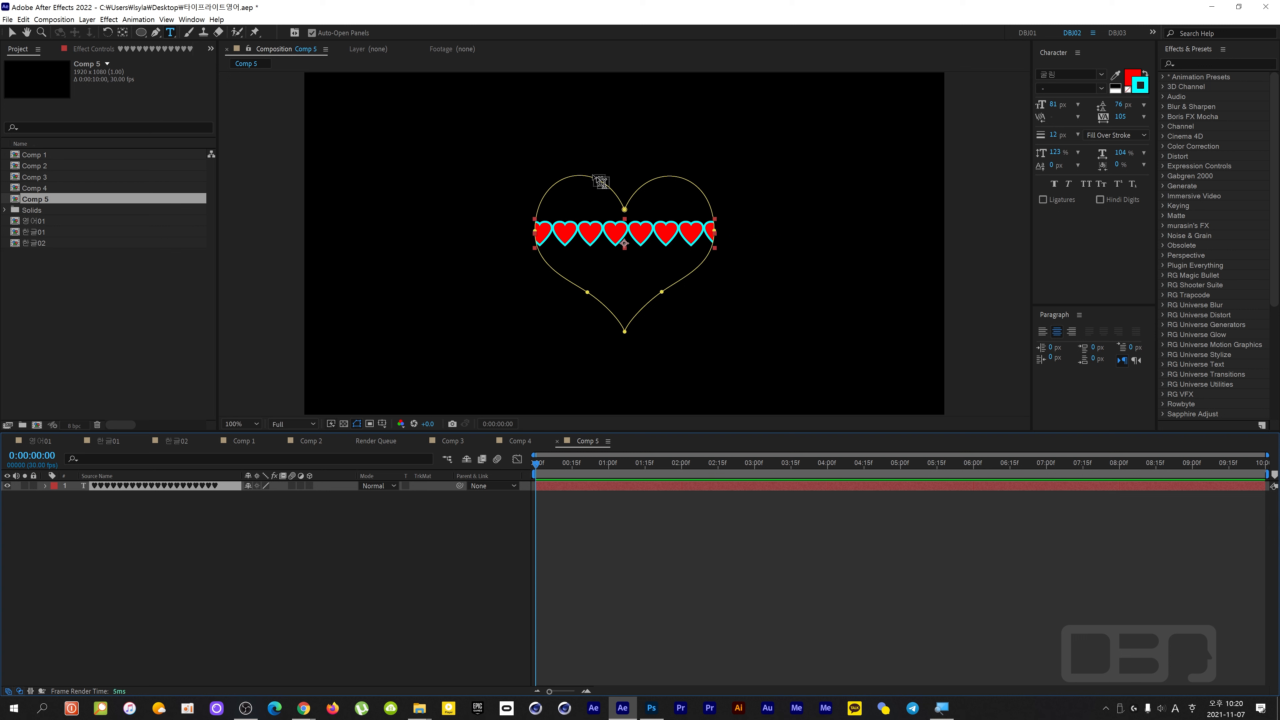
Step: Scale up the heart-shaped mask on the text layer proportionally about its center
{"action": "left_click", "coordinate": [11, 32]}
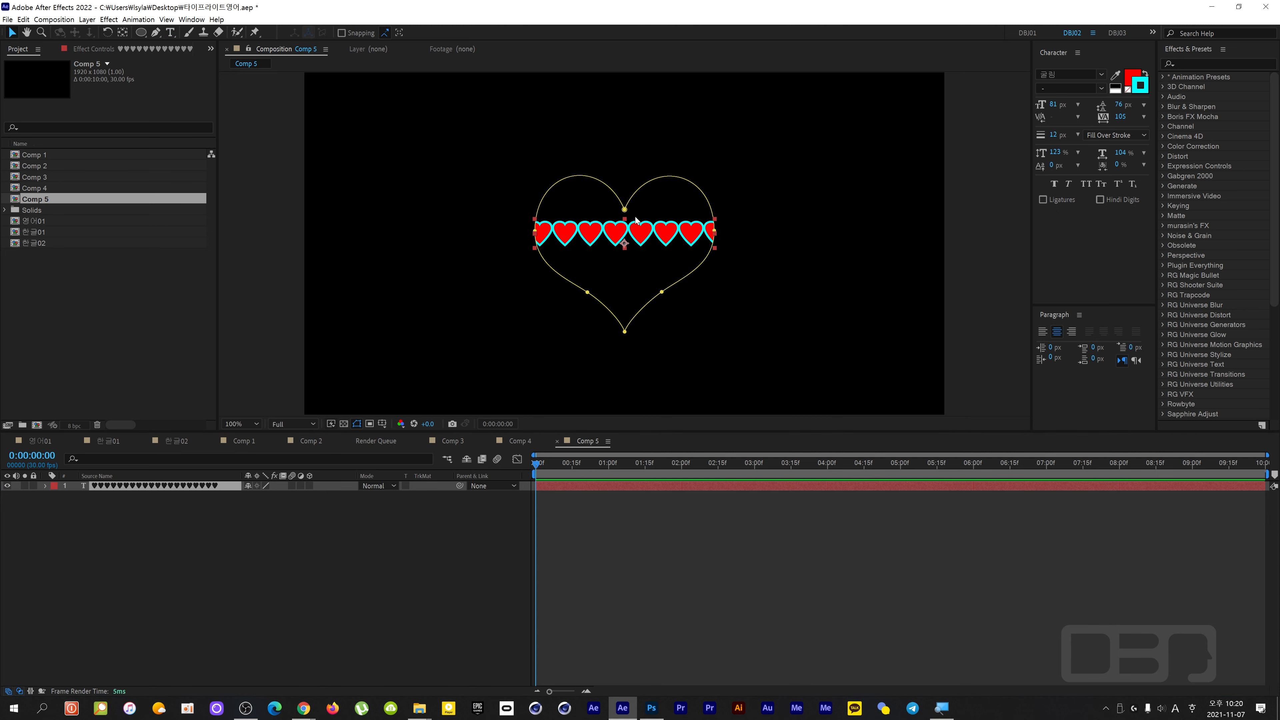
{"action": "double_click", "coordinate": [623, 210]}
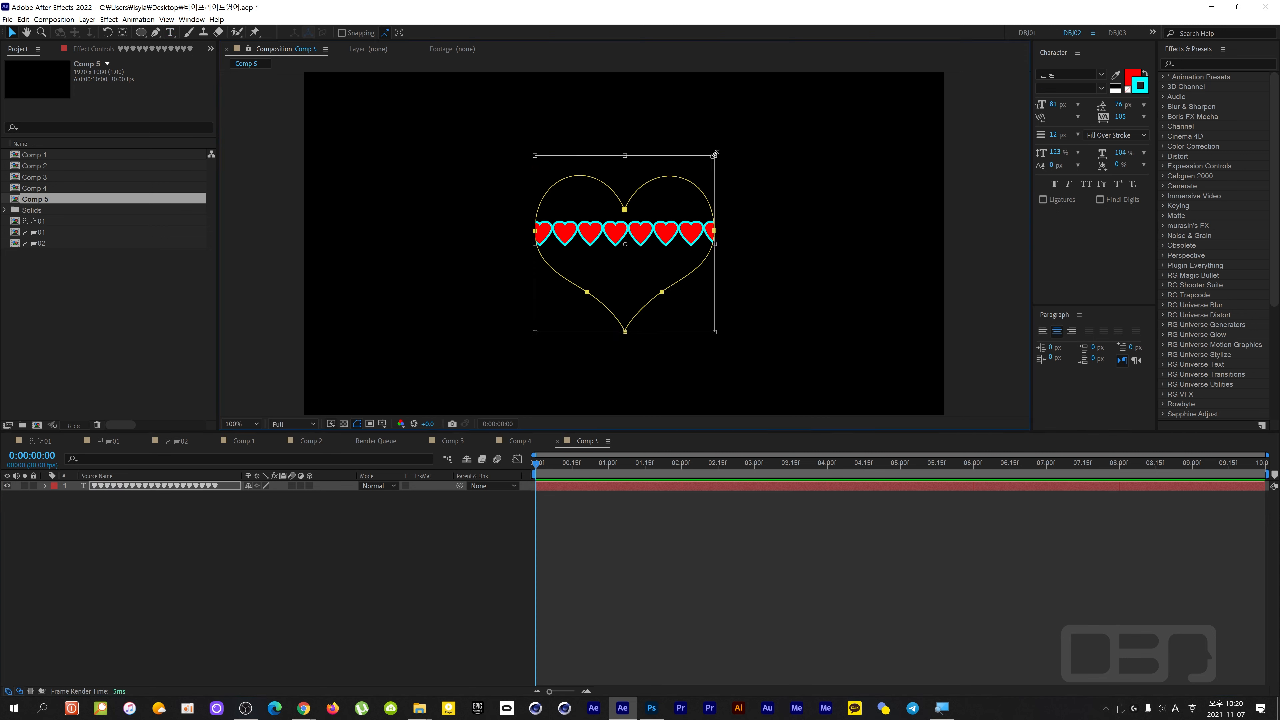
{"action": "left_click_drag", "start_coordinate": [714, 155], "coordinate": [778, 129]}
Step: Enable per-character 3D on the heart text layer and set the layer's X Rotation to -62°
{"action": "left_click", "coordinate": [188, 487]}
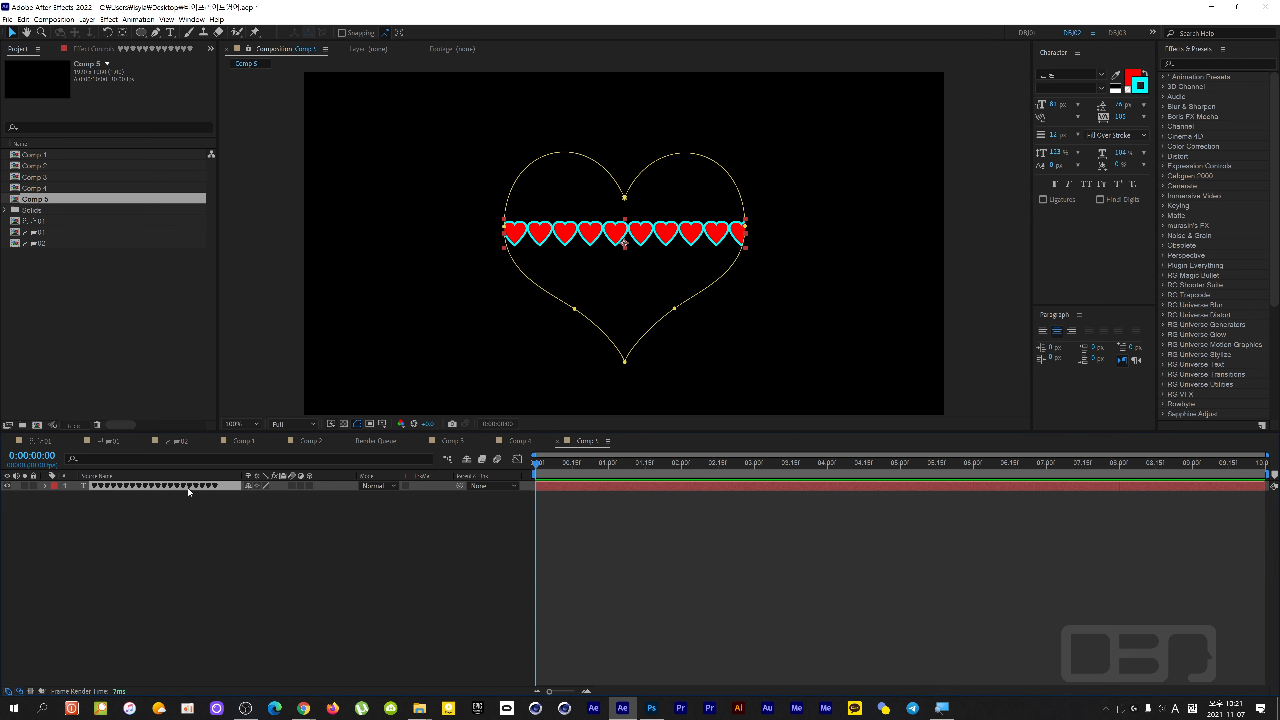
{"action": "left_click", "coordinate": [45, 486]}
{"action": "left_click", "coordinate": [352, 494]}
{"action": "left_click", "coordinate": [430, 498]}
{"action": "left_click", "coordinate": [430, 497]}
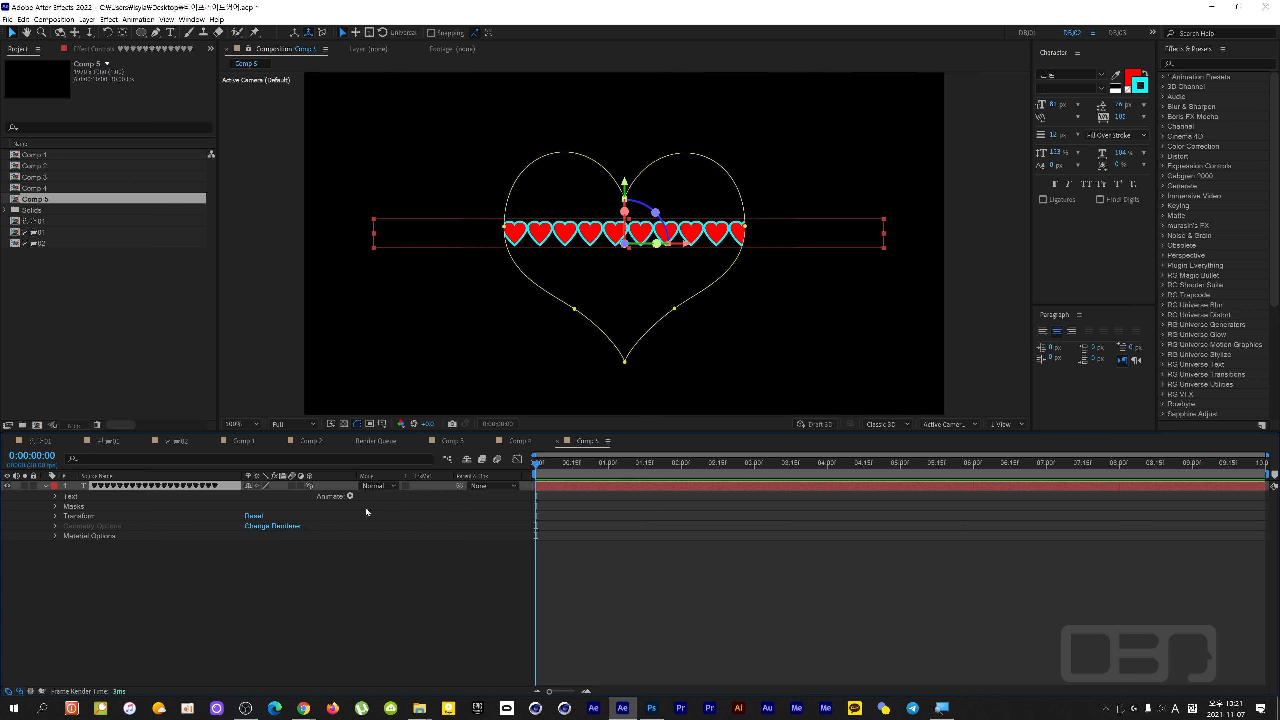
{"action": "left_click", "coordinate": [55, 516]}
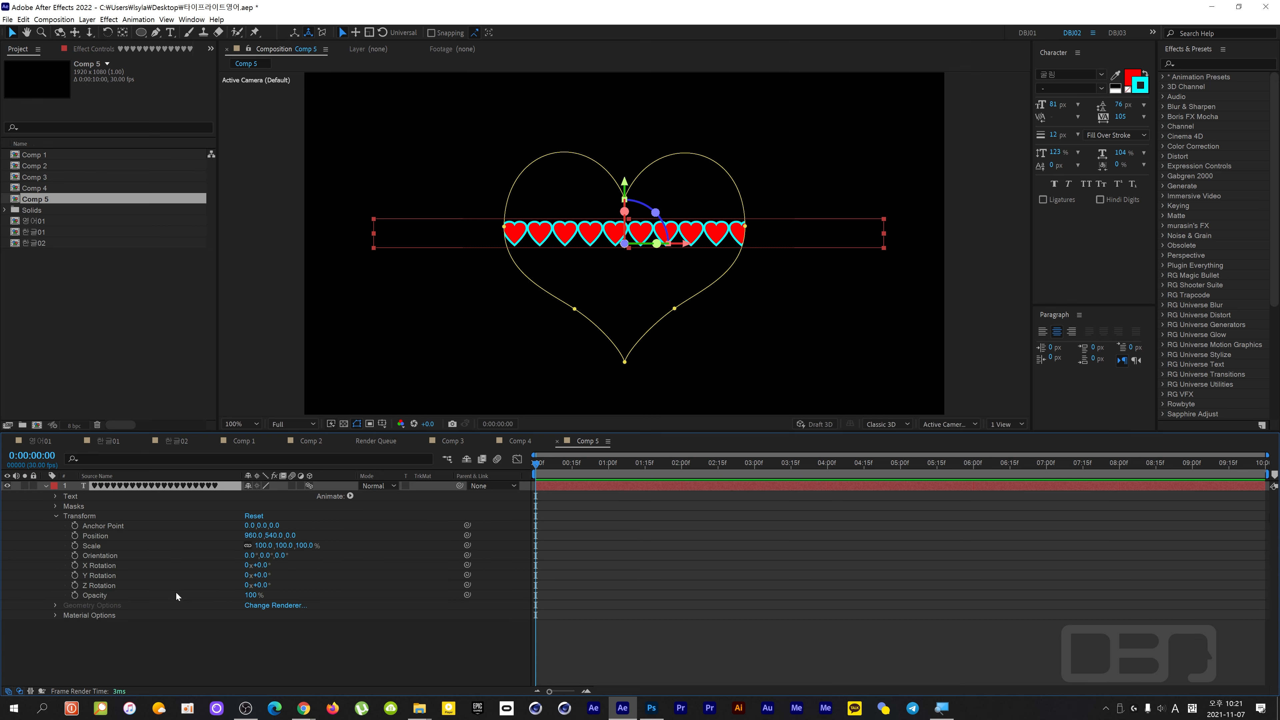
{"action": "left_click_drag", "start_coordinate": [271, 565], "coordinate": [236, 575]}
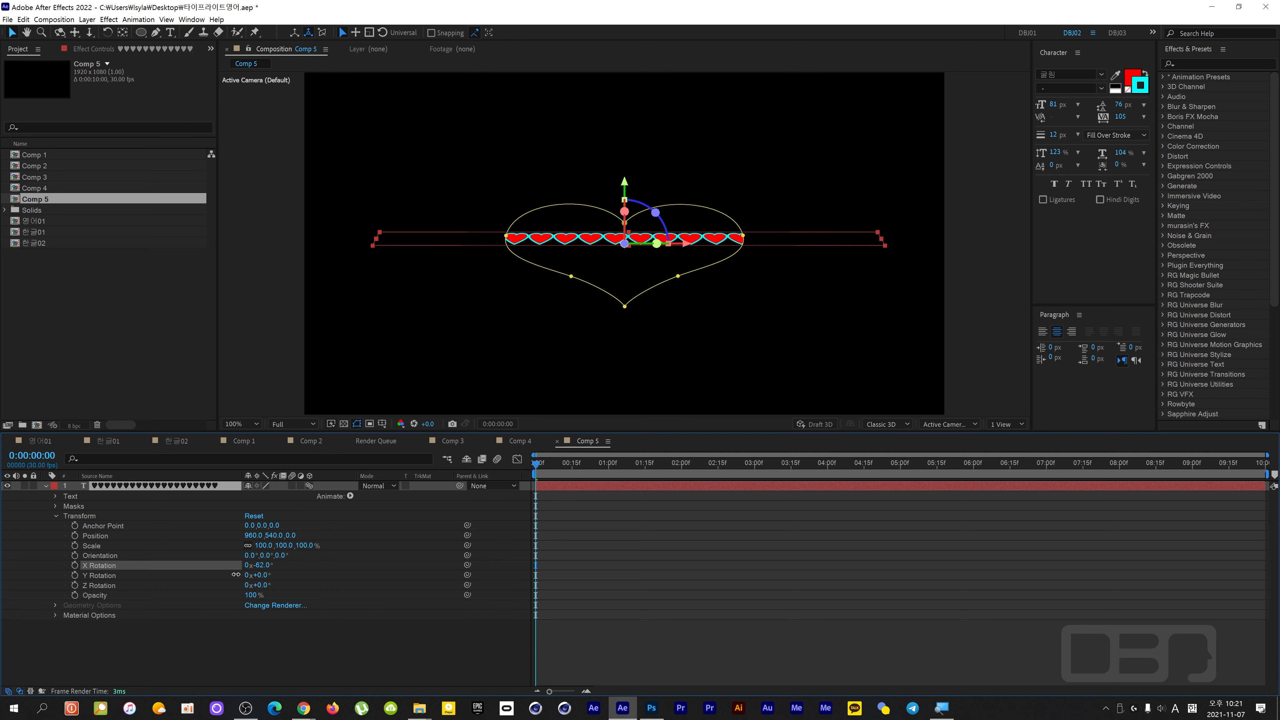
Step: Add a Rotation animator to the heart text and make the text follow Mask 1 as its path
{"action": "left_click", "coordinate": [350, 496]}
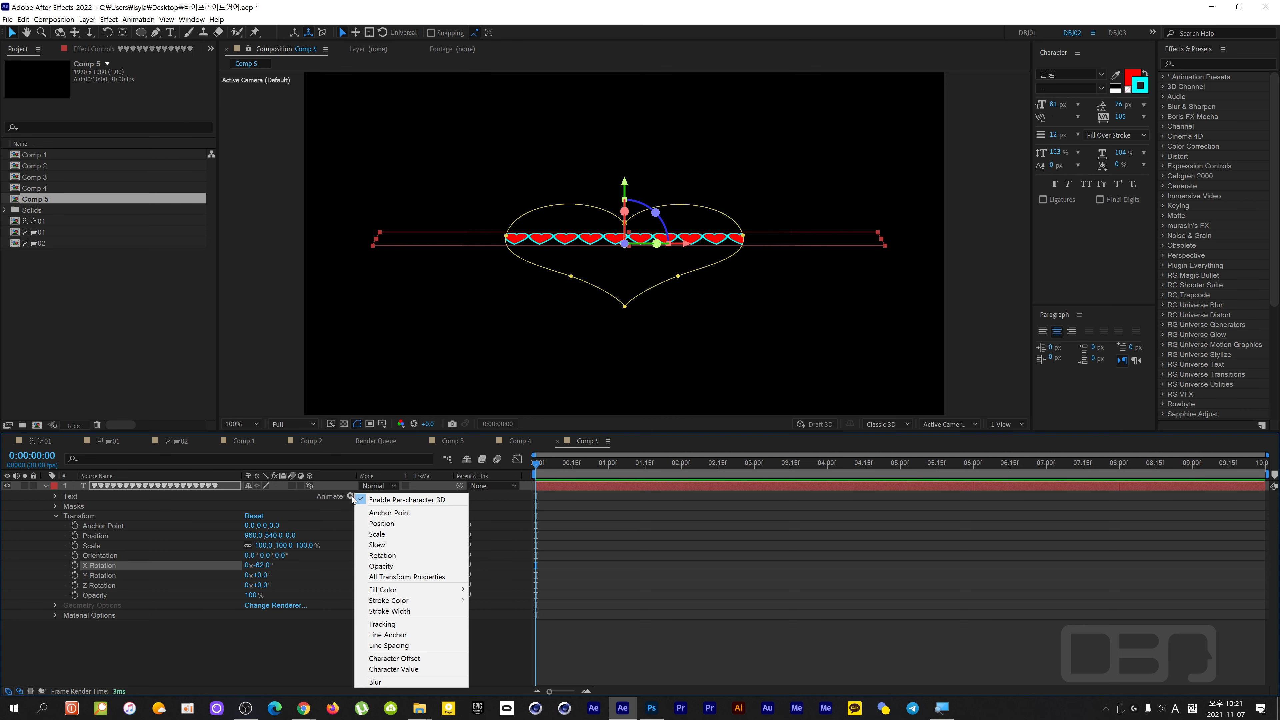
{"action": "left_click", "coordinate": [382, 555]}
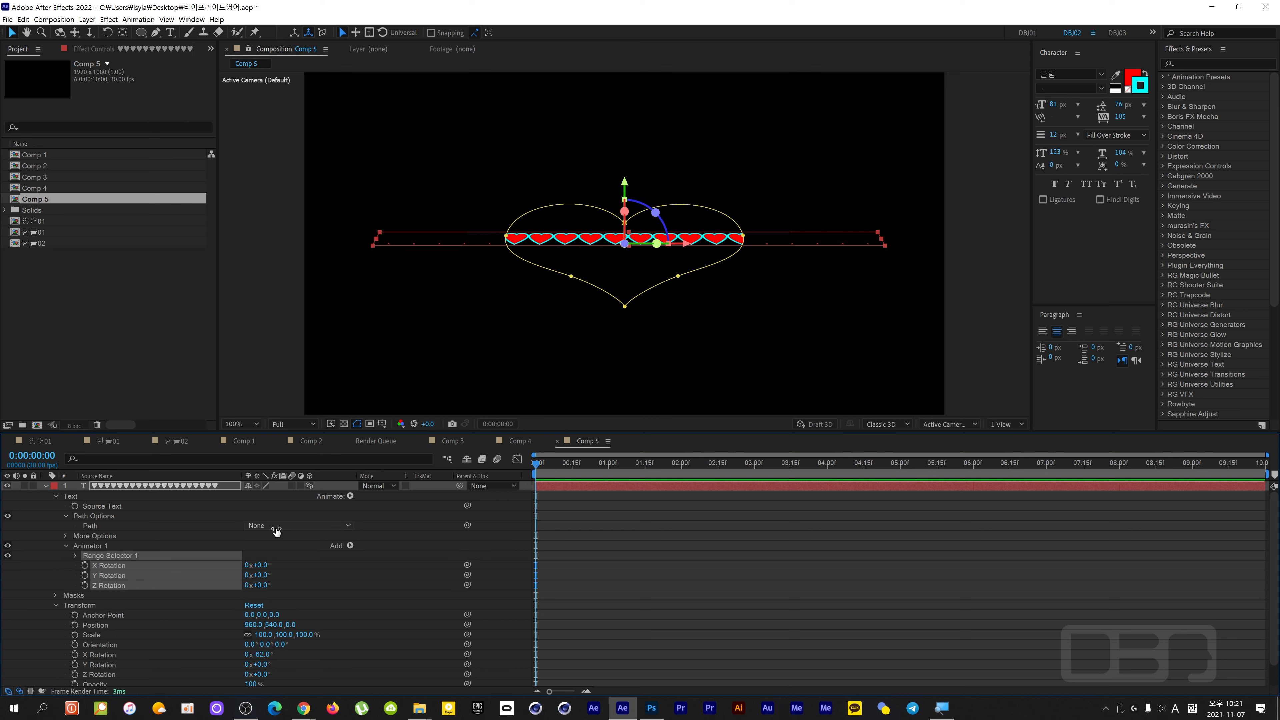
{"action": "left_click", "coordinate": [278, 526]}
{"action": "left_click", "coordinate": [276, 551]}
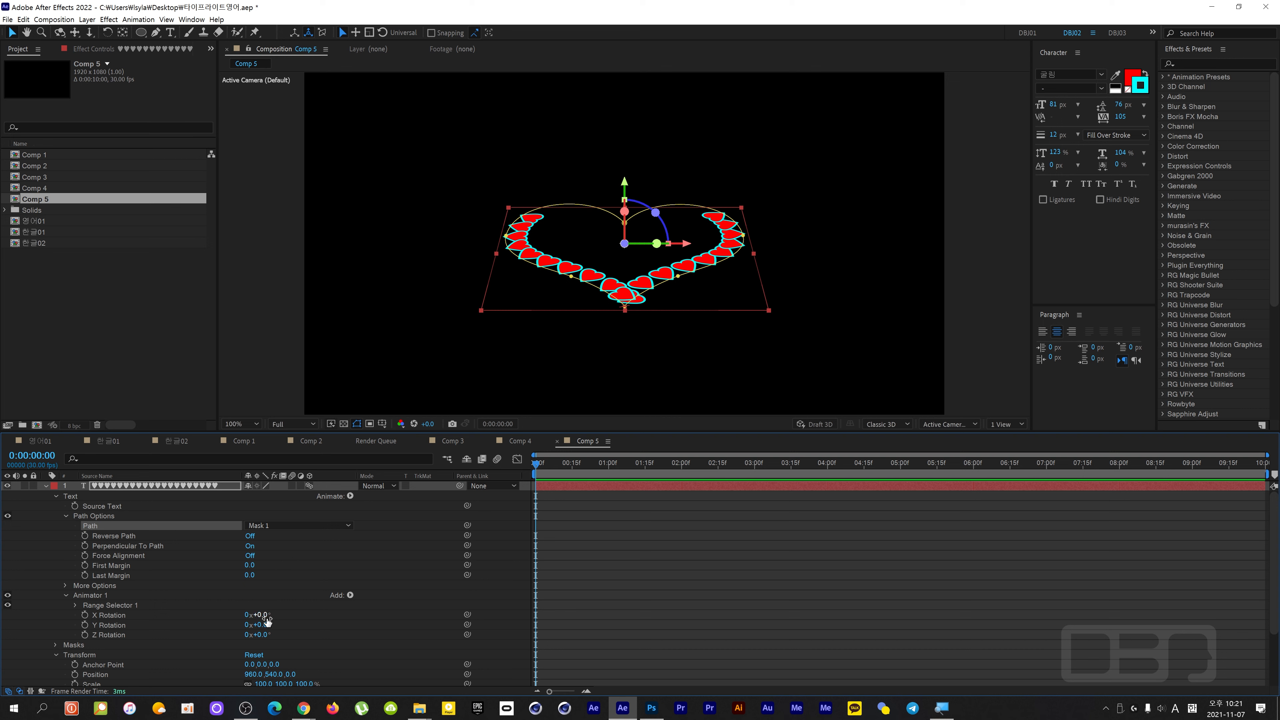
Step: Set the text animator's X Rotation to 90° to stand the hearts upright on the path
{"action": "left_click_drag", "start_coordinate": [262, 616], "coordinate": [299, 605]}
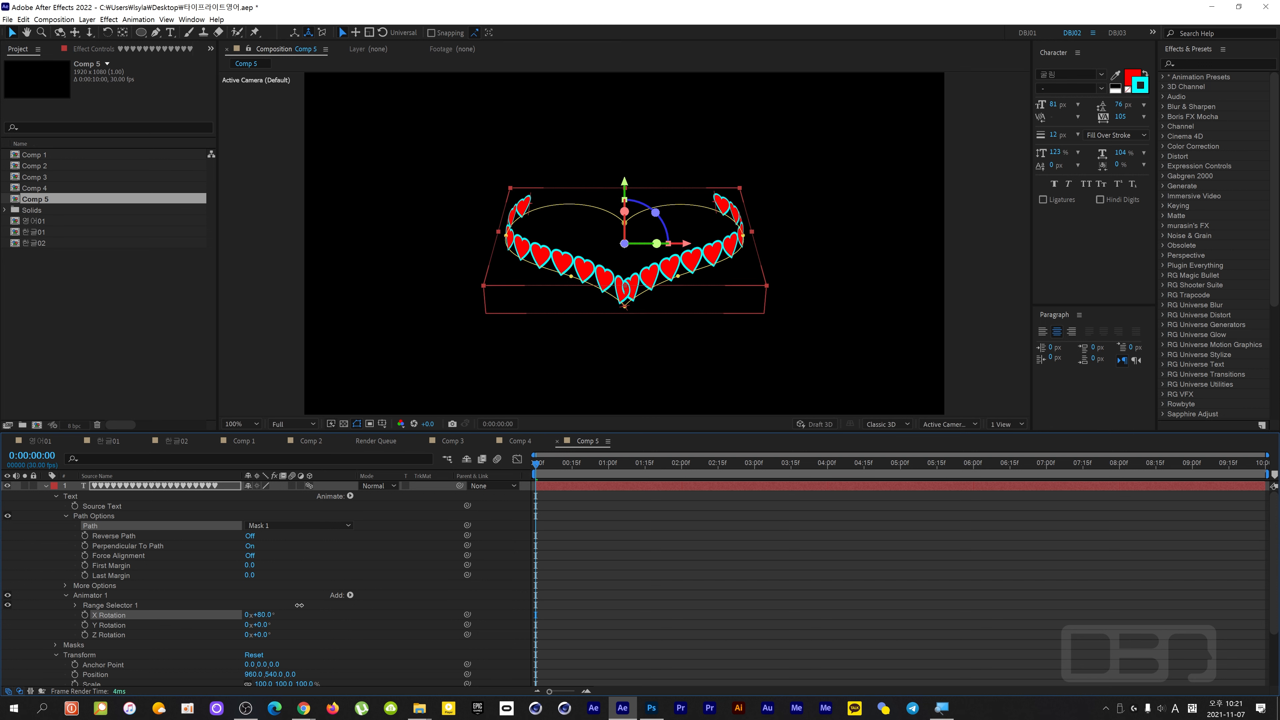
{"action": "type", "text": "90"}
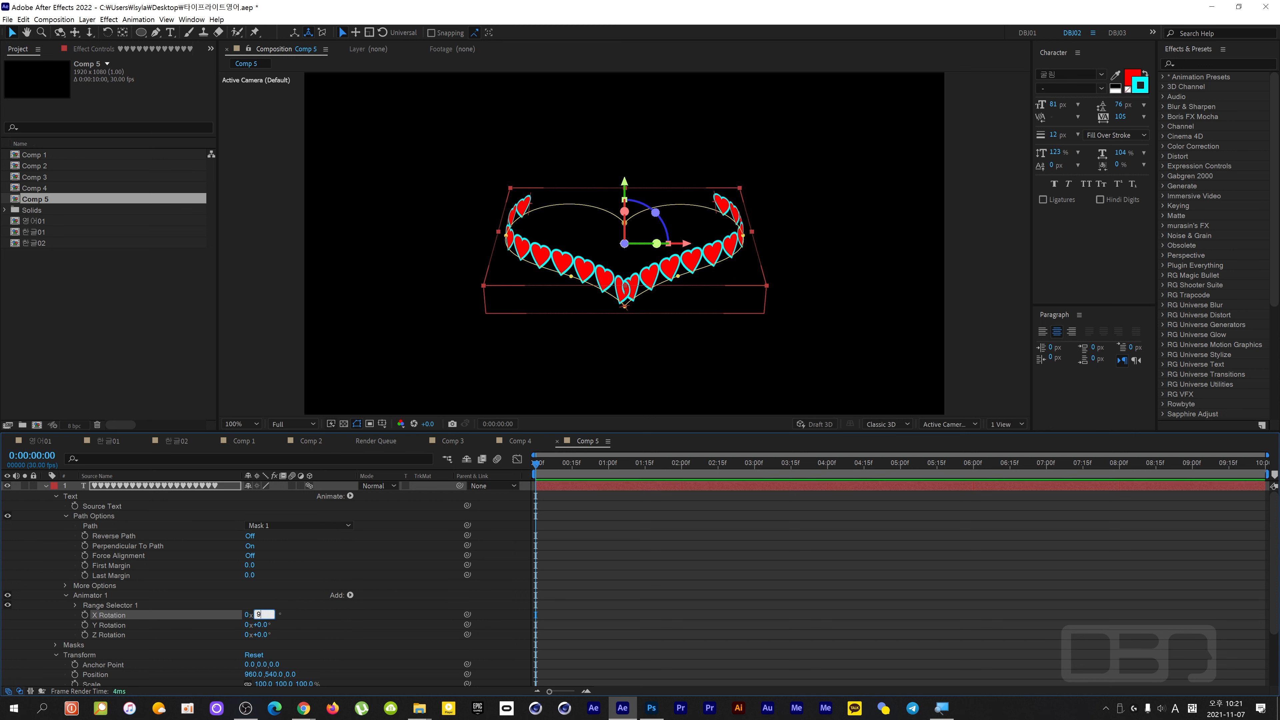
{"action": "left_click", "coordinate": [280, 586]}
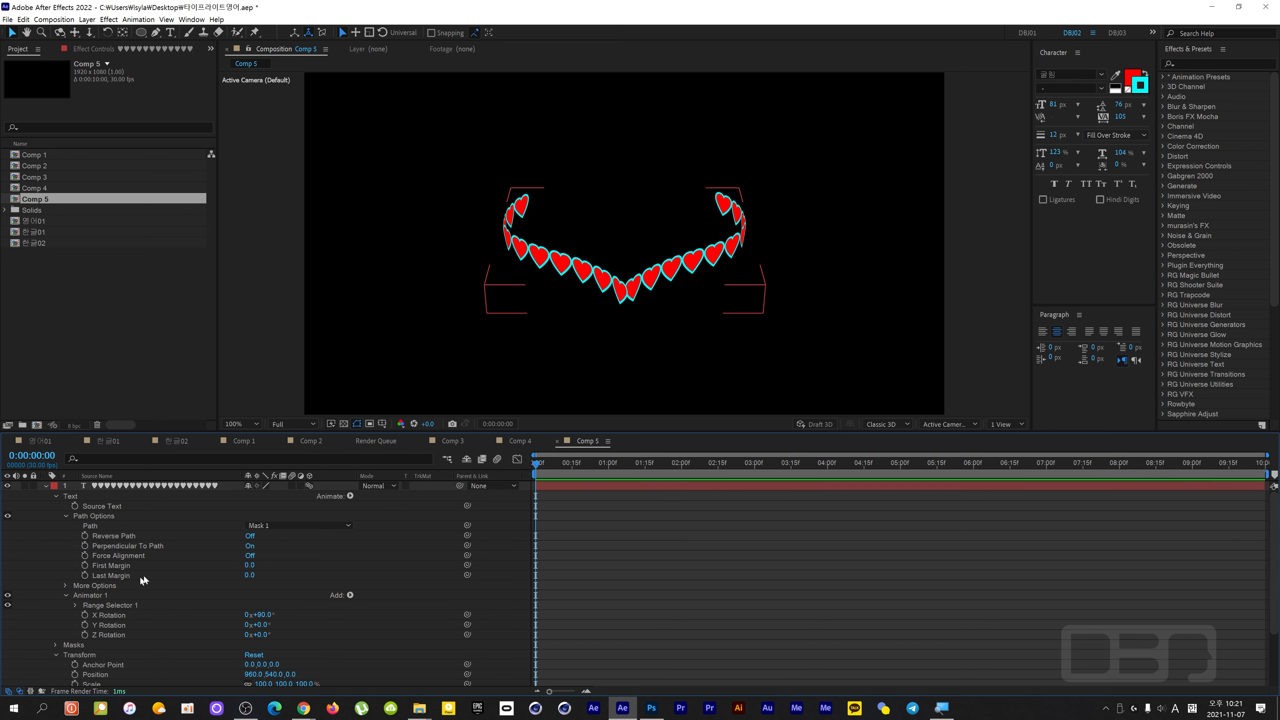
Step: Increase the heart text's tracking to 557 to spread the hearts around the whole mask path
{"action": "left_click", "coordinate": [127, 489]}
{"action": "left_click", "coordinate": [1124, 116]}
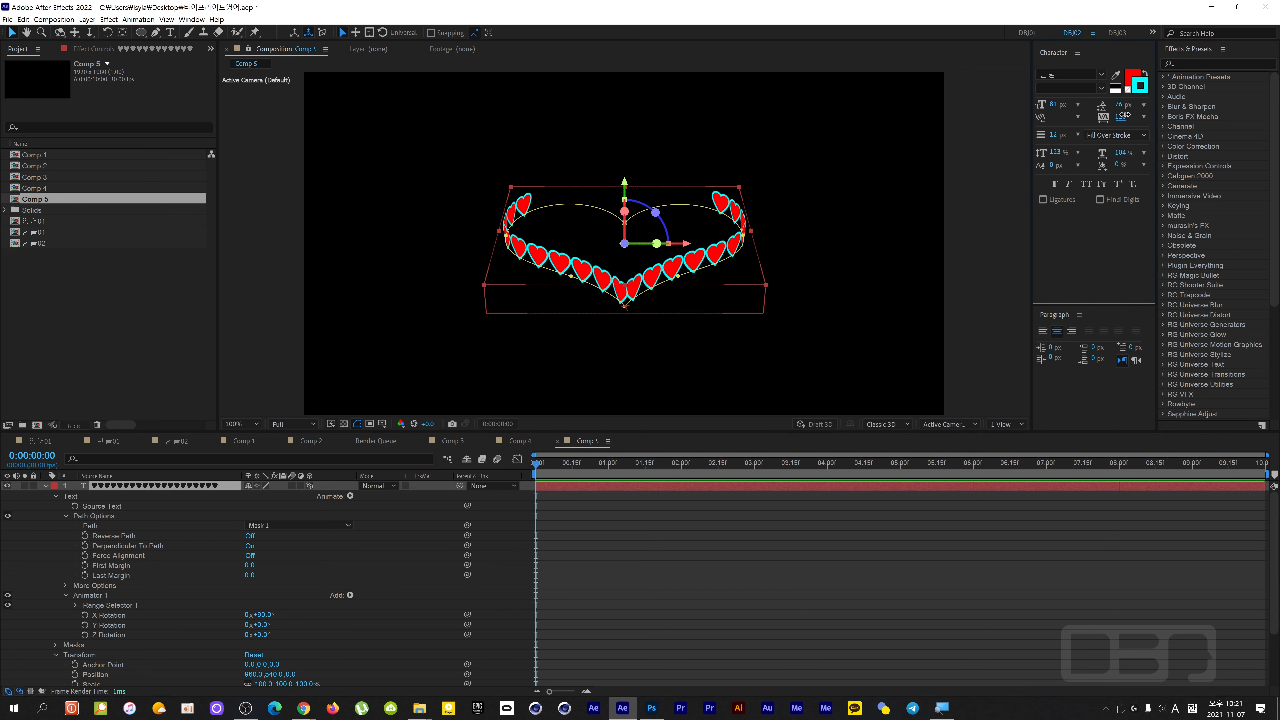
{"action": "left_click_drag", "start_coordinate": [1124, 116], "coordinate": [1223, 91]}
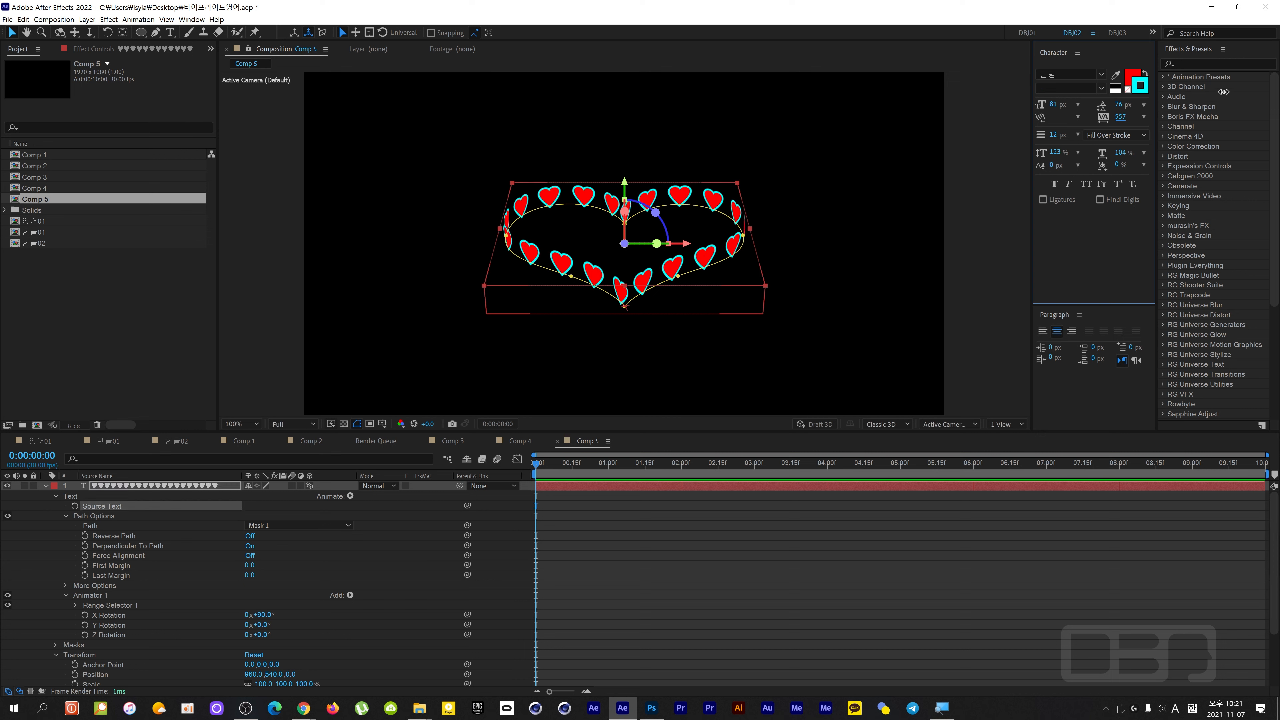
Step: Set the heart text's First Margin to 251 and collapse the Animator 1 and Transform groups
{"action": "left_click_drag", "start_coordinate": [251, 567], "coordinate": [371, 542]}
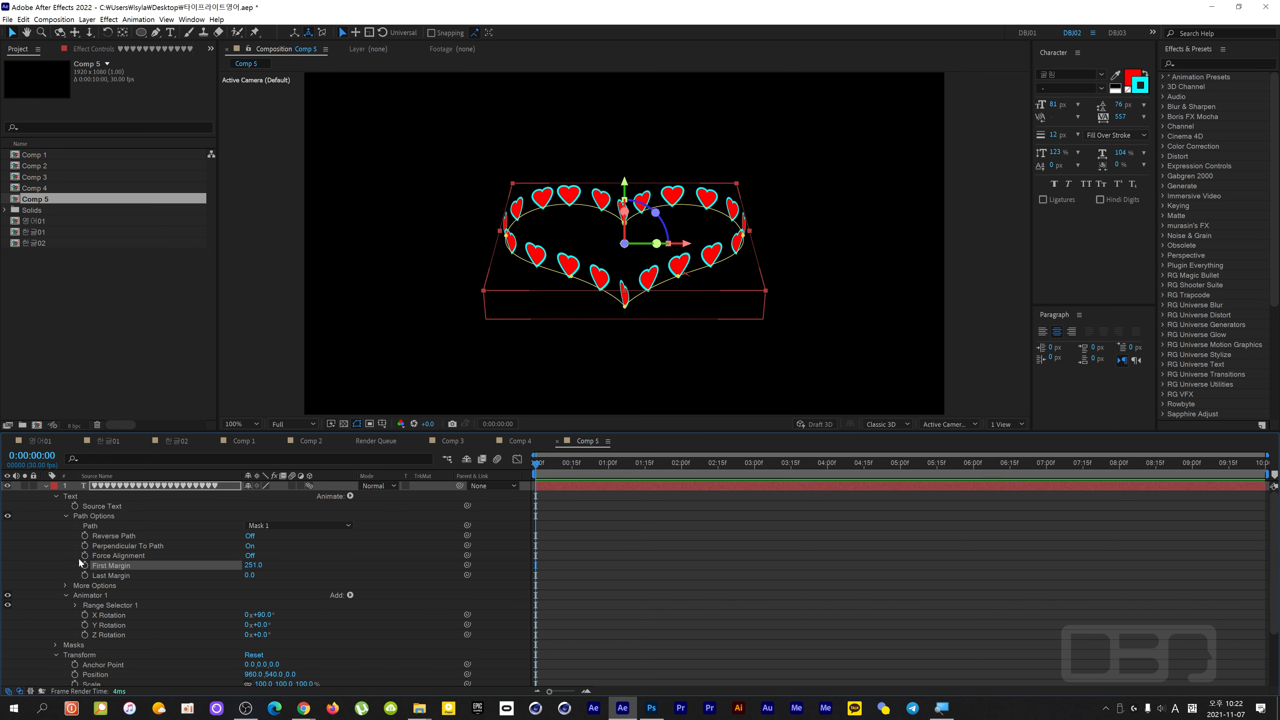
{"action": "left_click", "coordinate": [66, 596]}
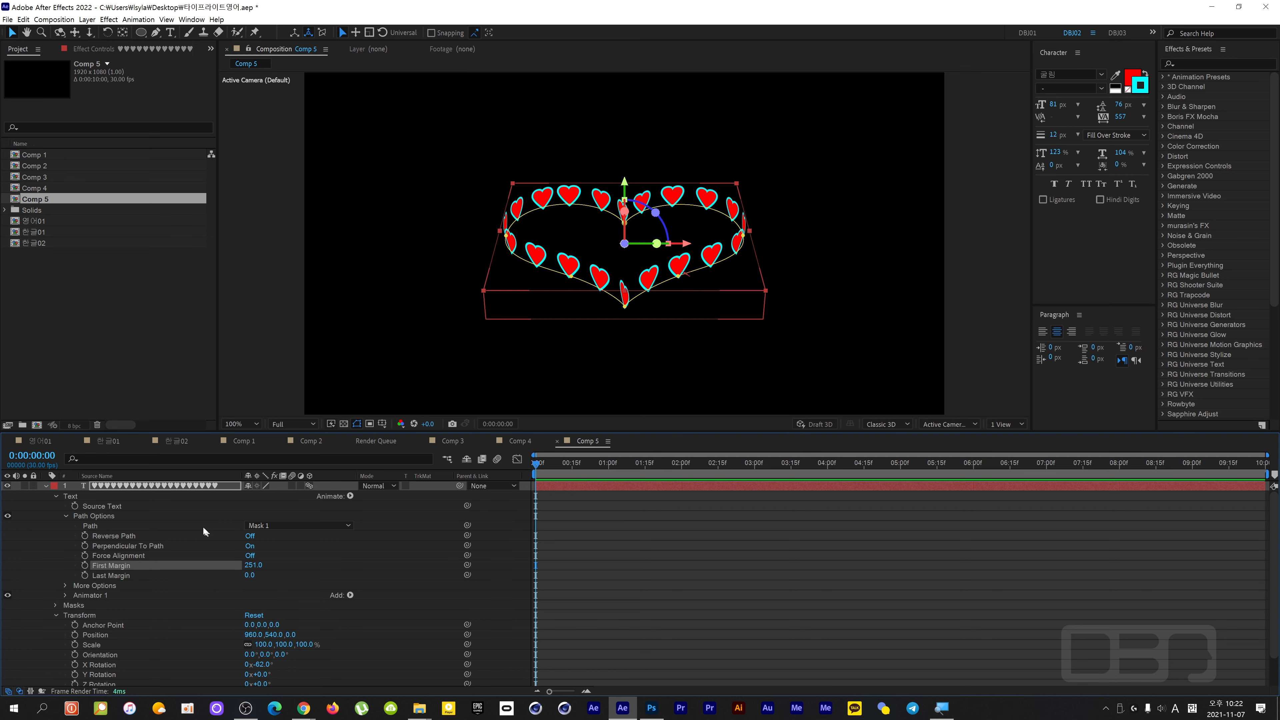
{"action": "left_click", "coordinate": [55, 614]}
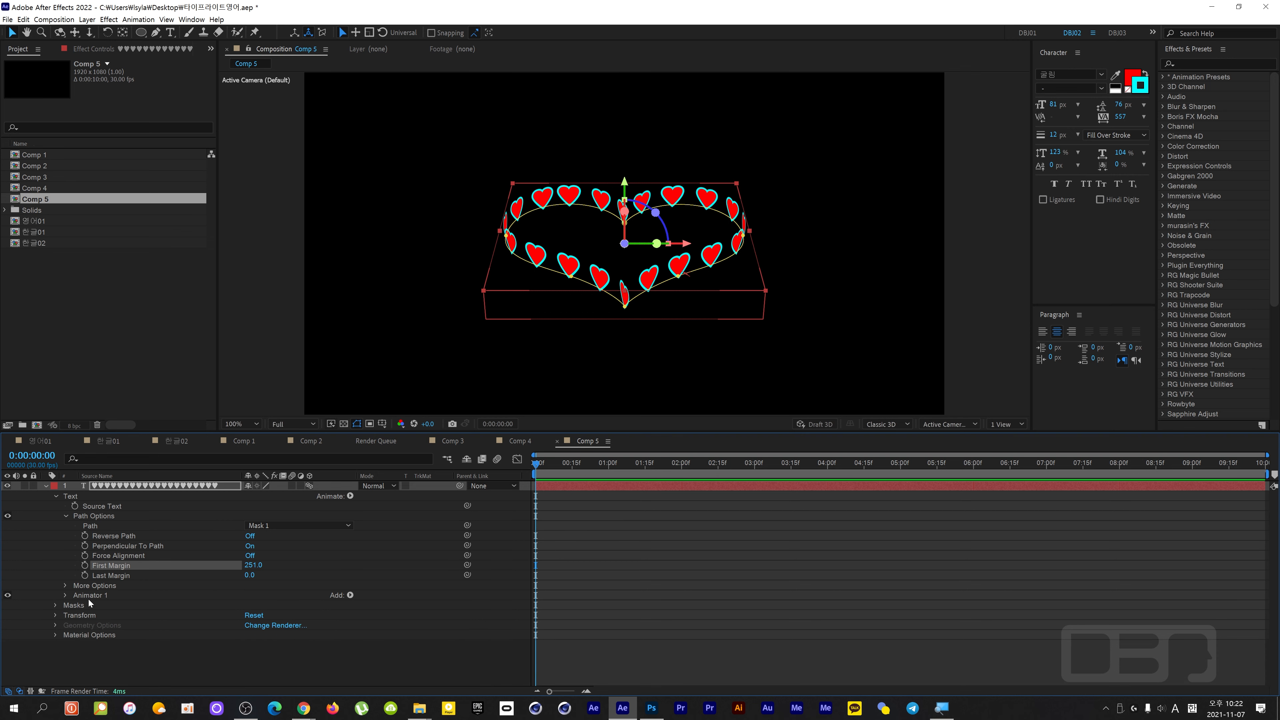
{"action": "left_click", "coordinate": [89, 596]}
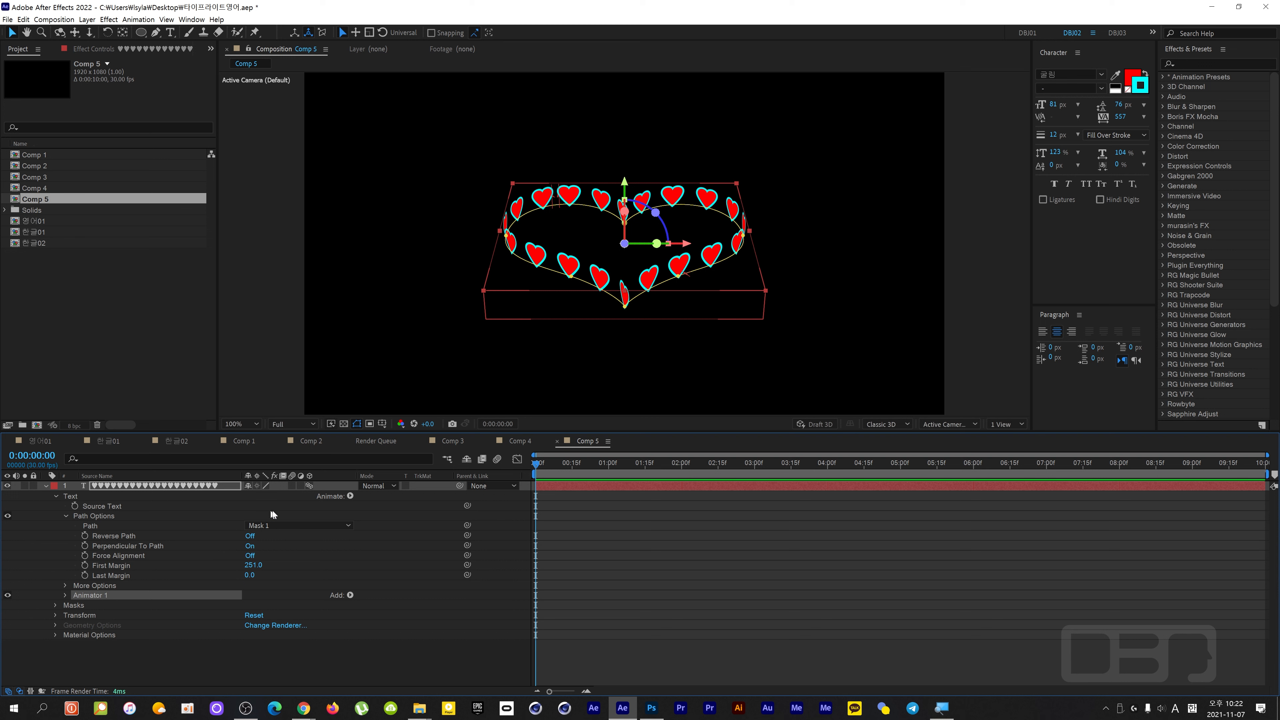
{"action": "left_click", "coordinate": [350, 595]}
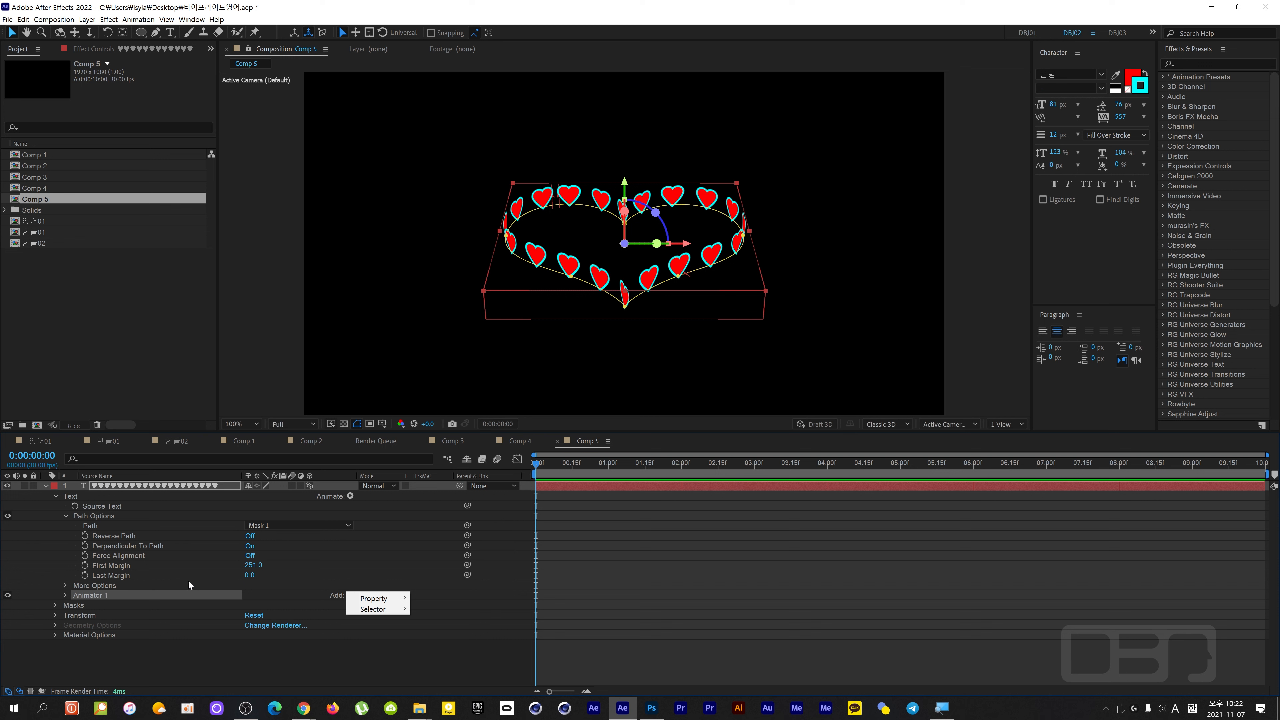
{"action": "left_click", "coordinate": [107, 647]}
{"action": "left_click", "coordinate": [99, 597]}
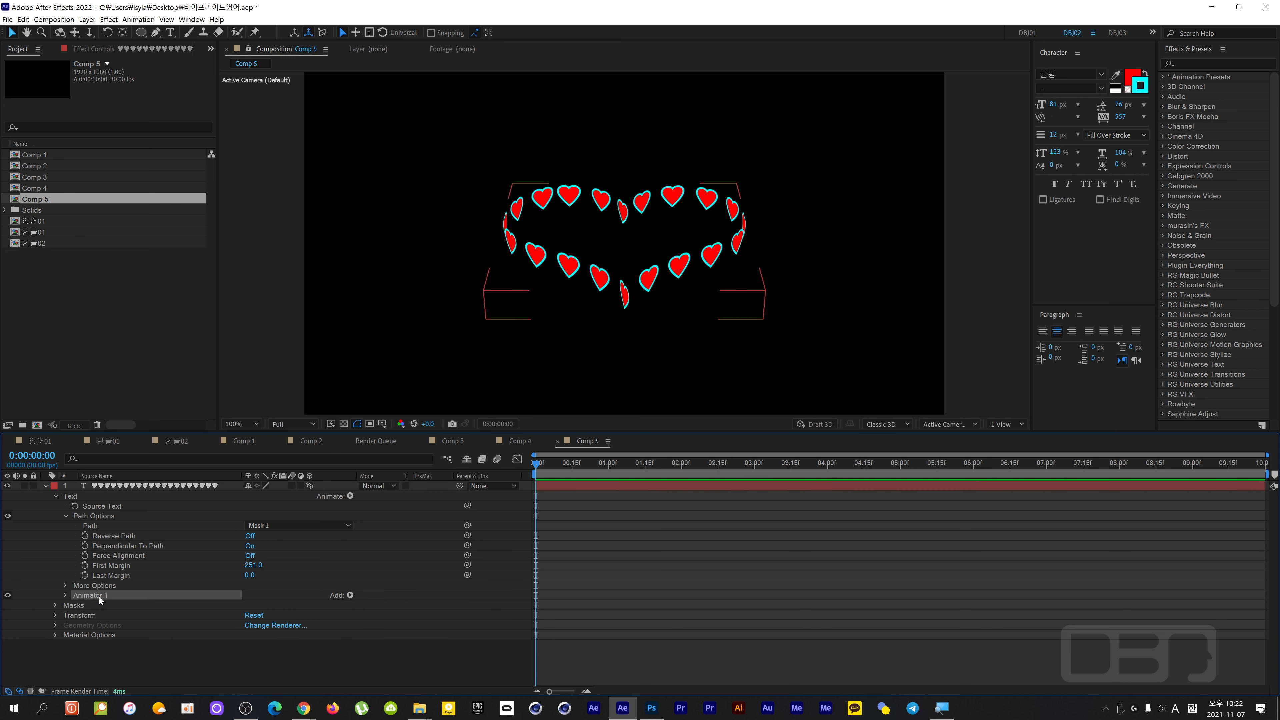
{"action": "left_click", "coordinate": [65, 595]}
{"action": "left_click", "coordinate": [65, 596]}
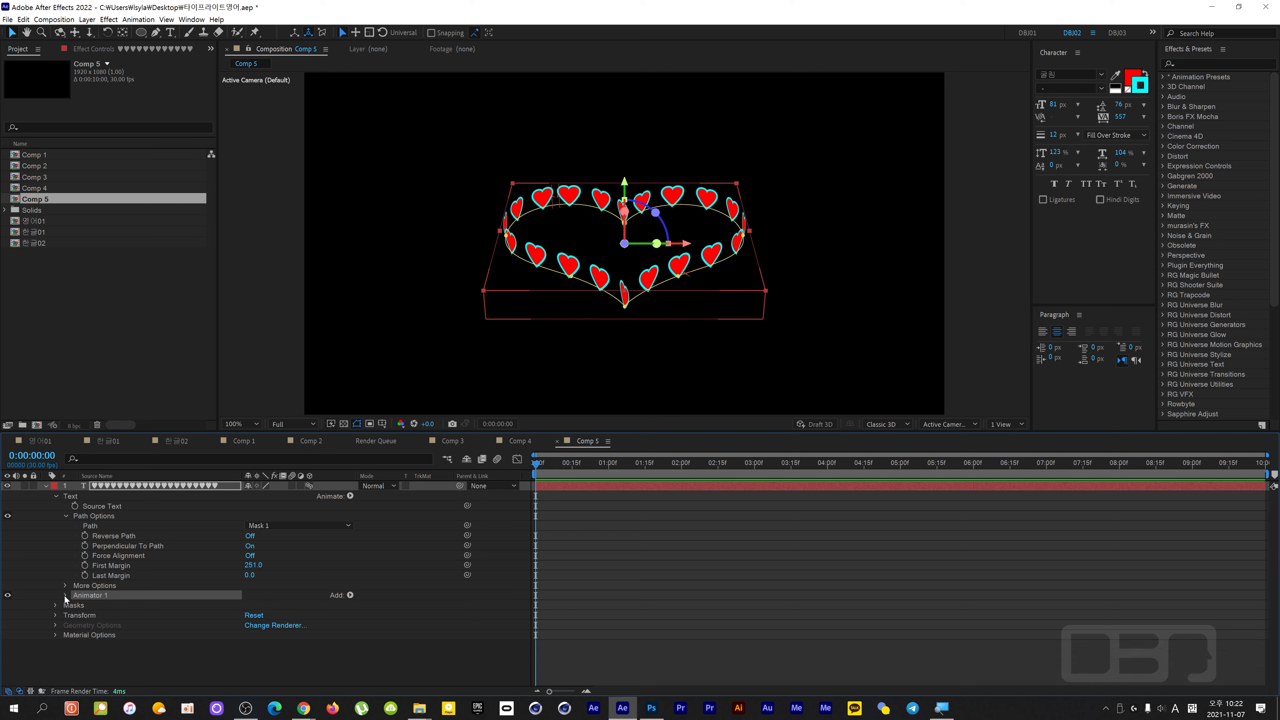
{"action": "left_click", "coordinate": [160, 658]}
Step: Add a second text animator with Scale to the heart text and set its scale to 113%
{"action": "left_click", "coordinate": [350, 496]}
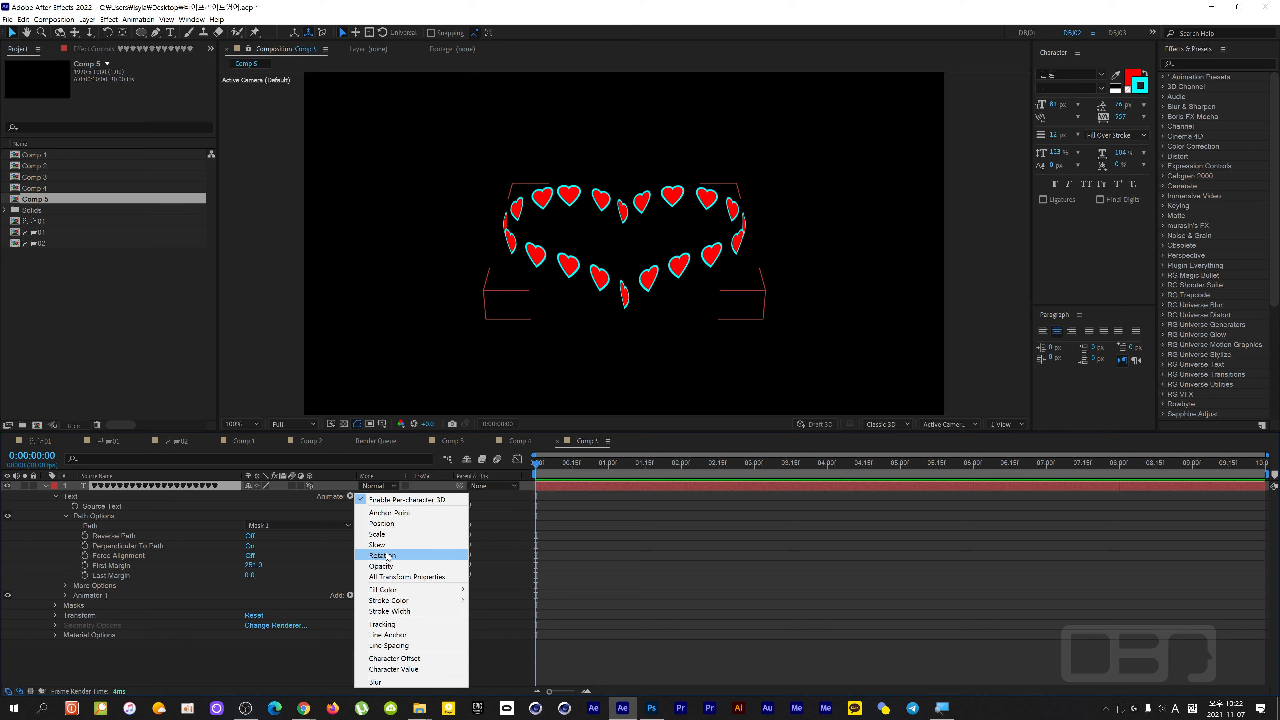
{"action": "left_click", "coordinate": [378, 534]}
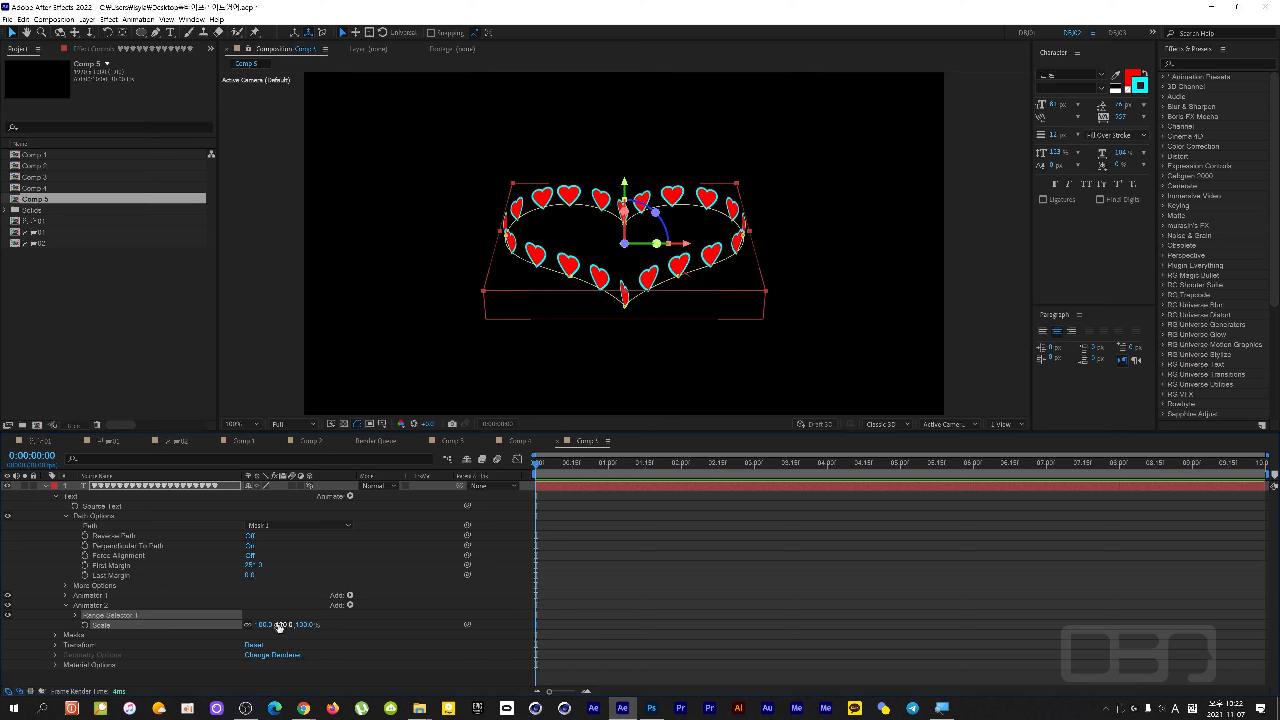
{"action": "left_click_drag", "start_coordinate": [263, 624], "coordinate": [270, 623]}
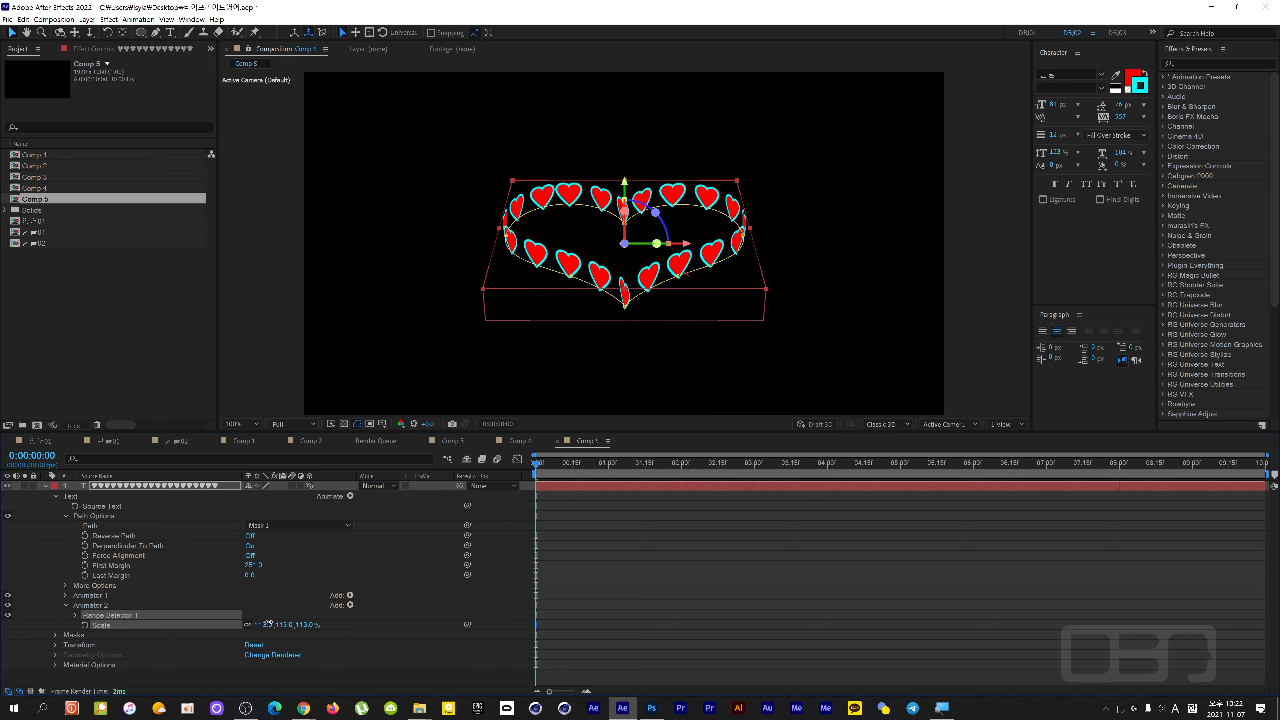
Step: Add Fill Color Hue and Stroke Color Hue properties to Animator 2
{"action": "left_click", "coordinate": [350, 605]}
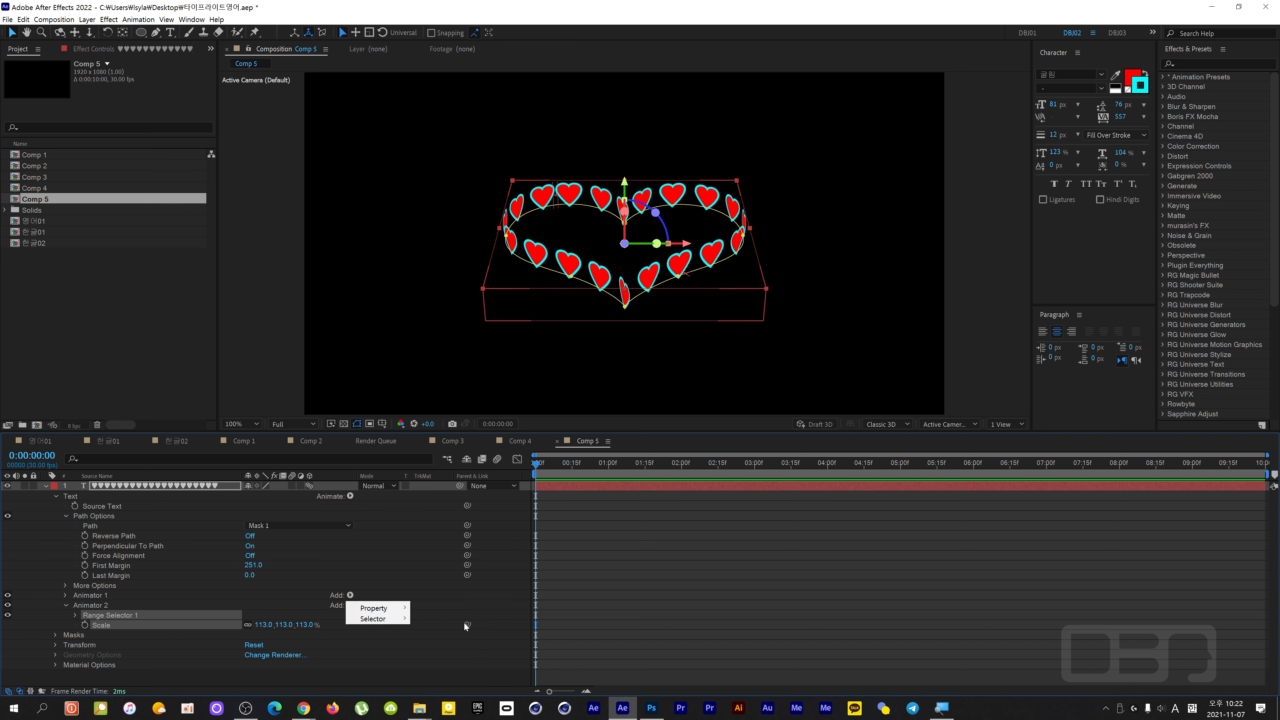
{"action": "mouse_move", "coordinate": [398, 608]}
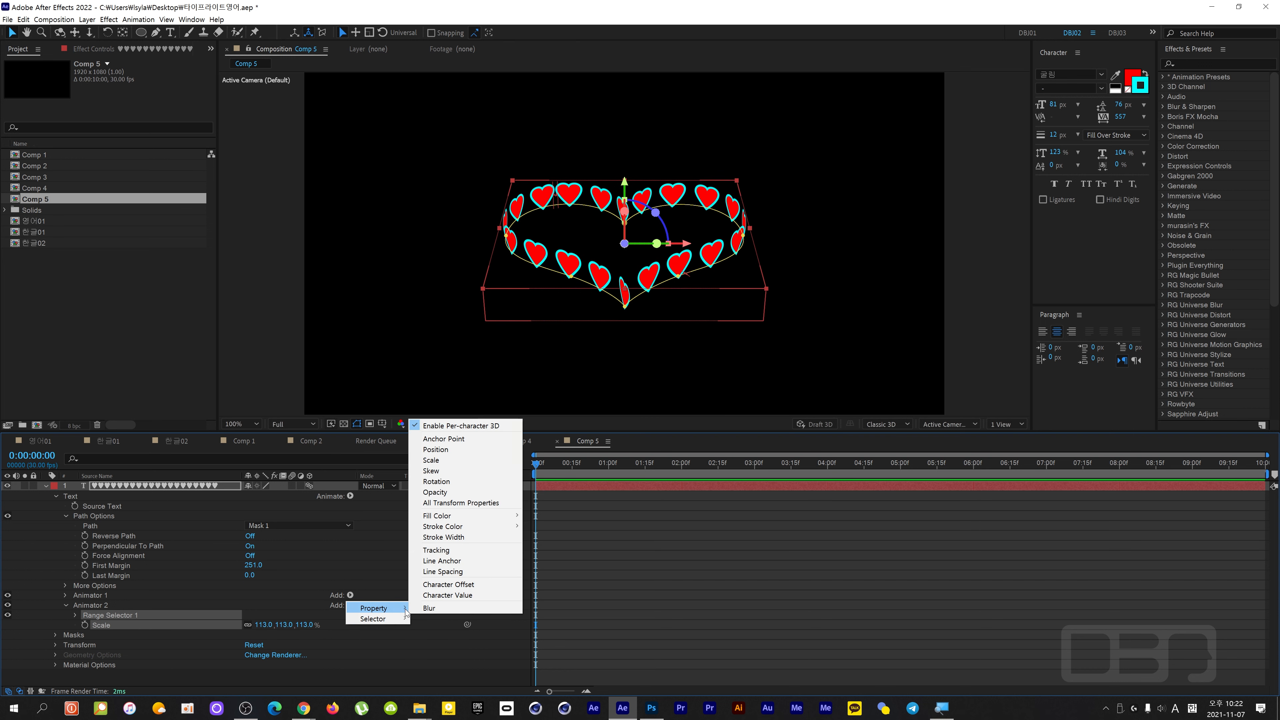
{"action": "mouse_move", "coordinate": [475, 517]}
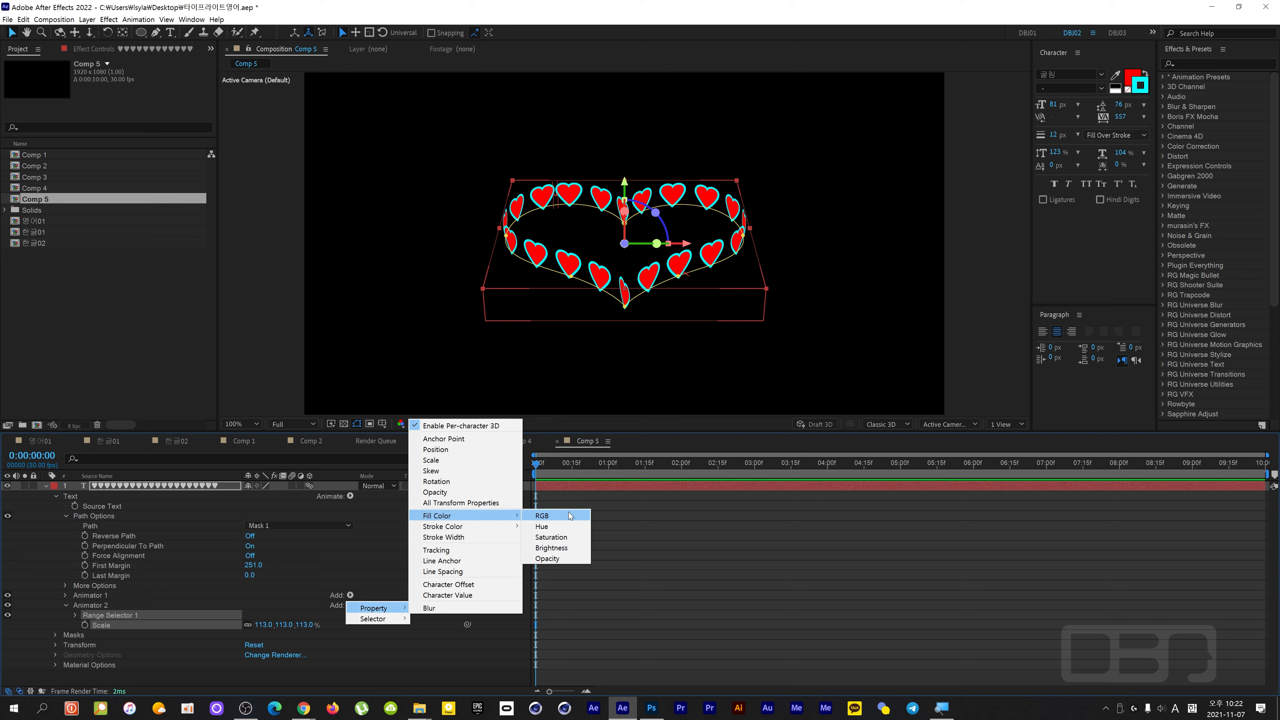
{"action": "left_click", "coordinate": [565, 527]}
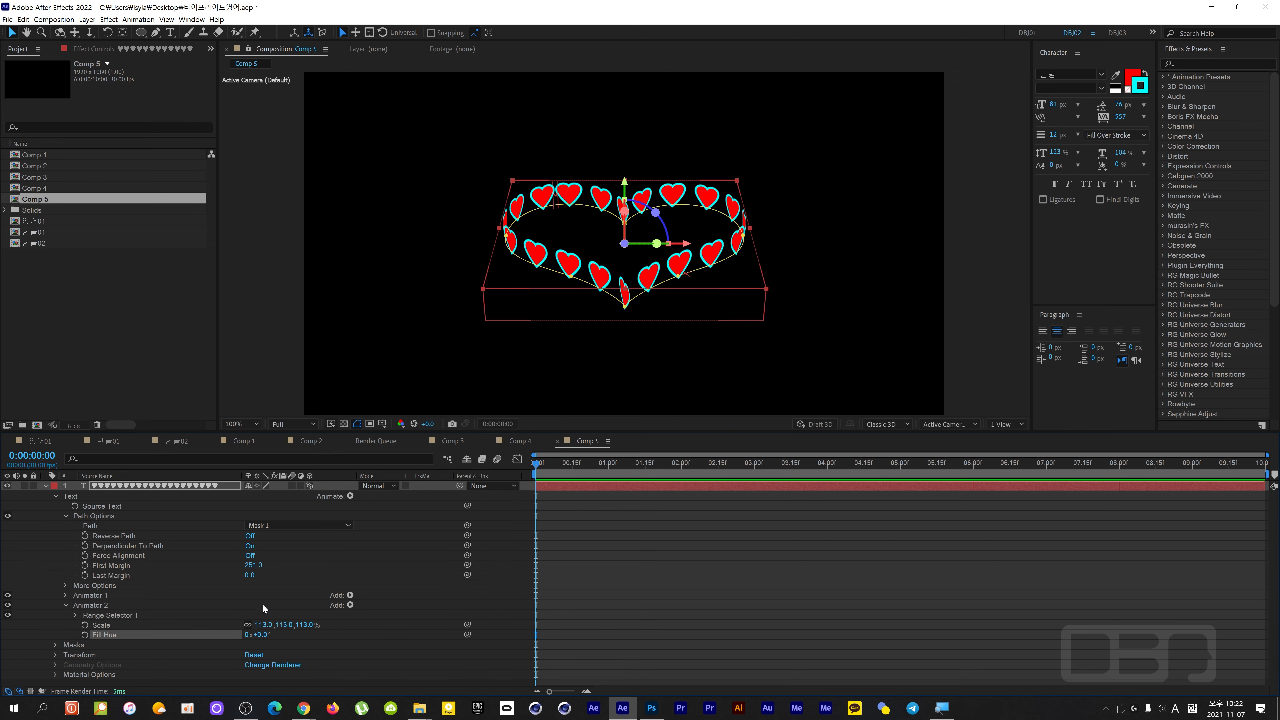
{"action": "left_click", "coordinate": [351, 605]}
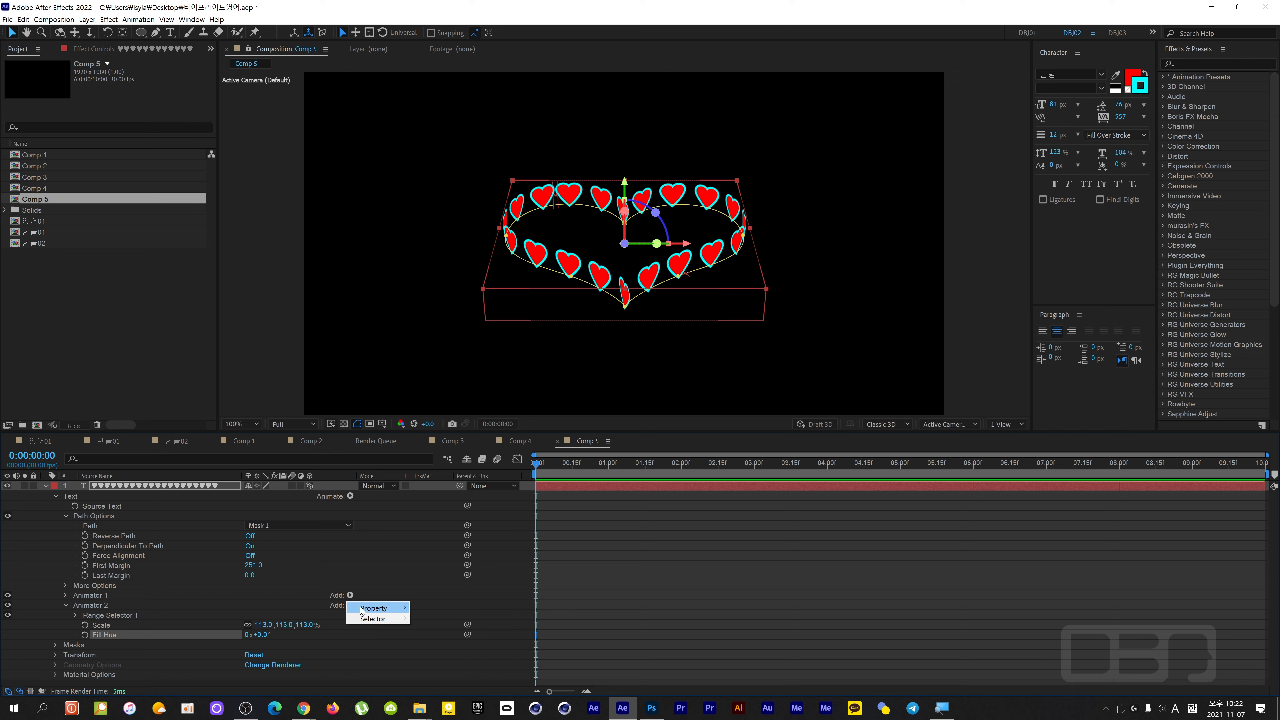
{"action": "mouse_move", "coordinate": [383, 608]}
{"action": "mouse_move", "coordinate": [499, 526]}
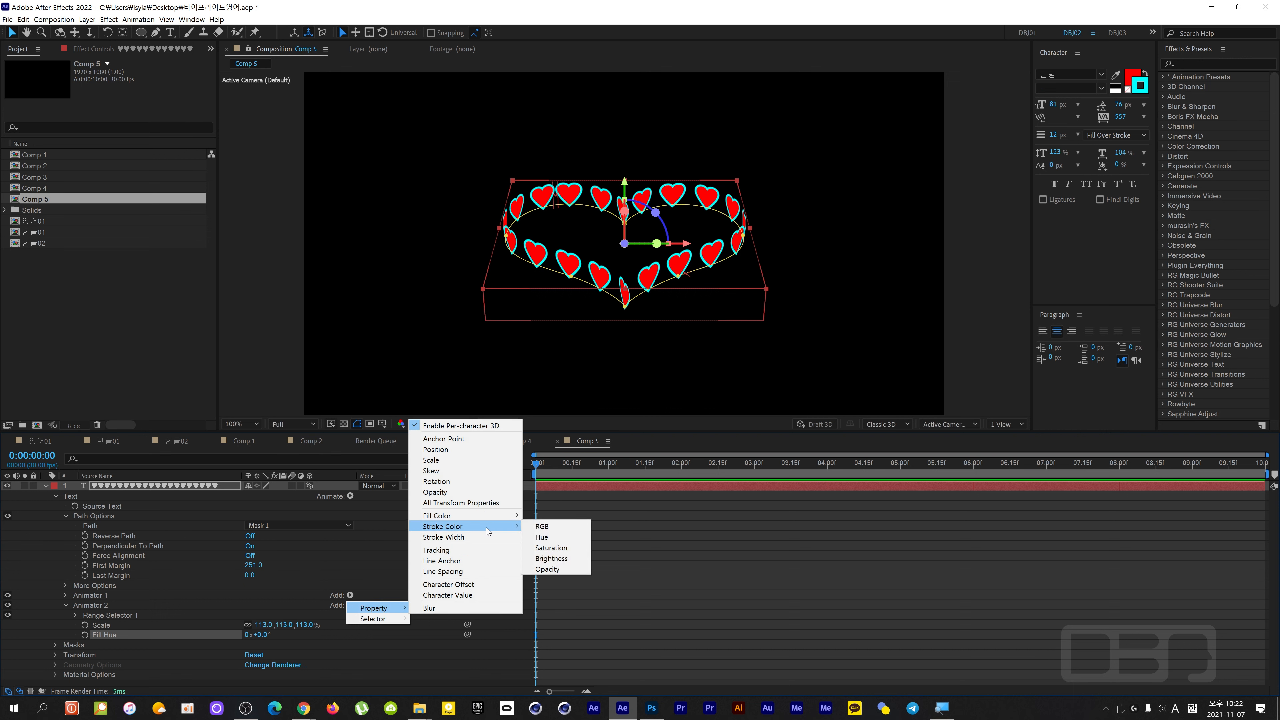
{"action": "left_click", "coordinate": [541, 537]}
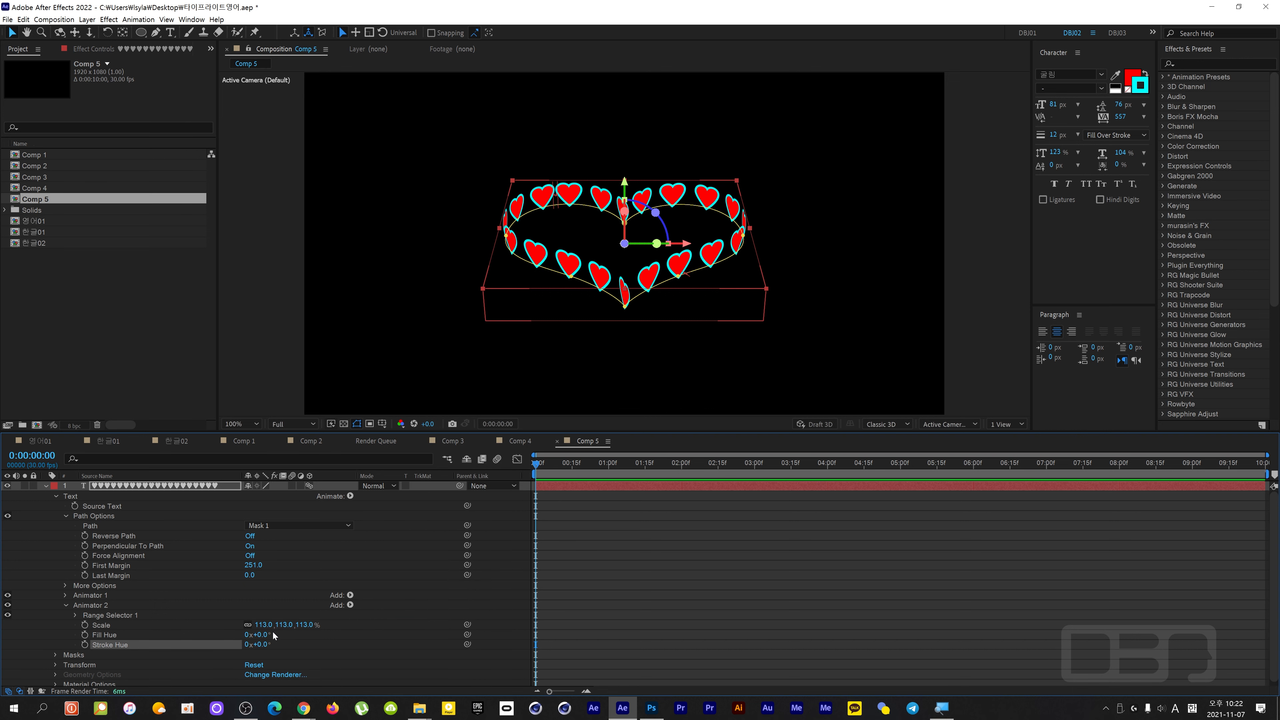
Step: Set both the Fill Hue and the Stroke Hue of Animator 2 to 180°
{"action": "left_click", "coordinate": [264, 634]}
{"action": "type", "text": "180"}
{"action": "left_click", "coordinate": [262, 645]}
{"action": "type", "text": "1"}
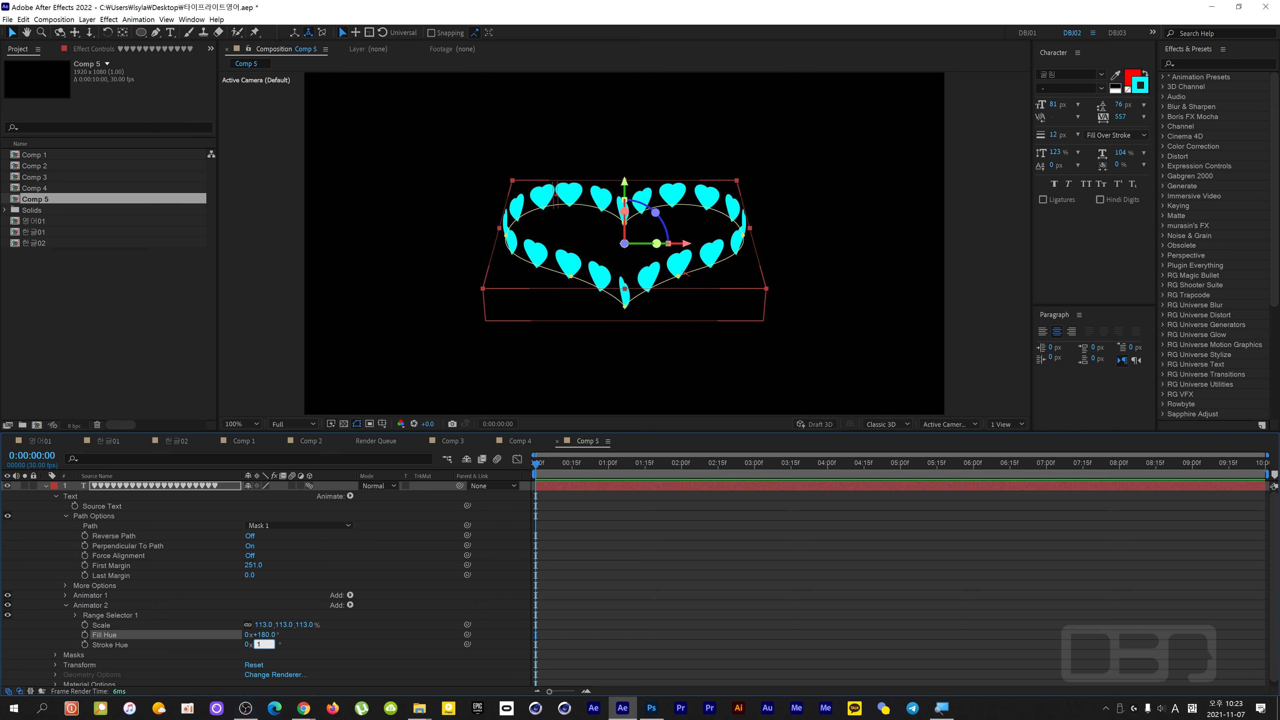
{"action": "type", "text": "80"}
{"action": "left_click", "coordinate": [302, 640]}
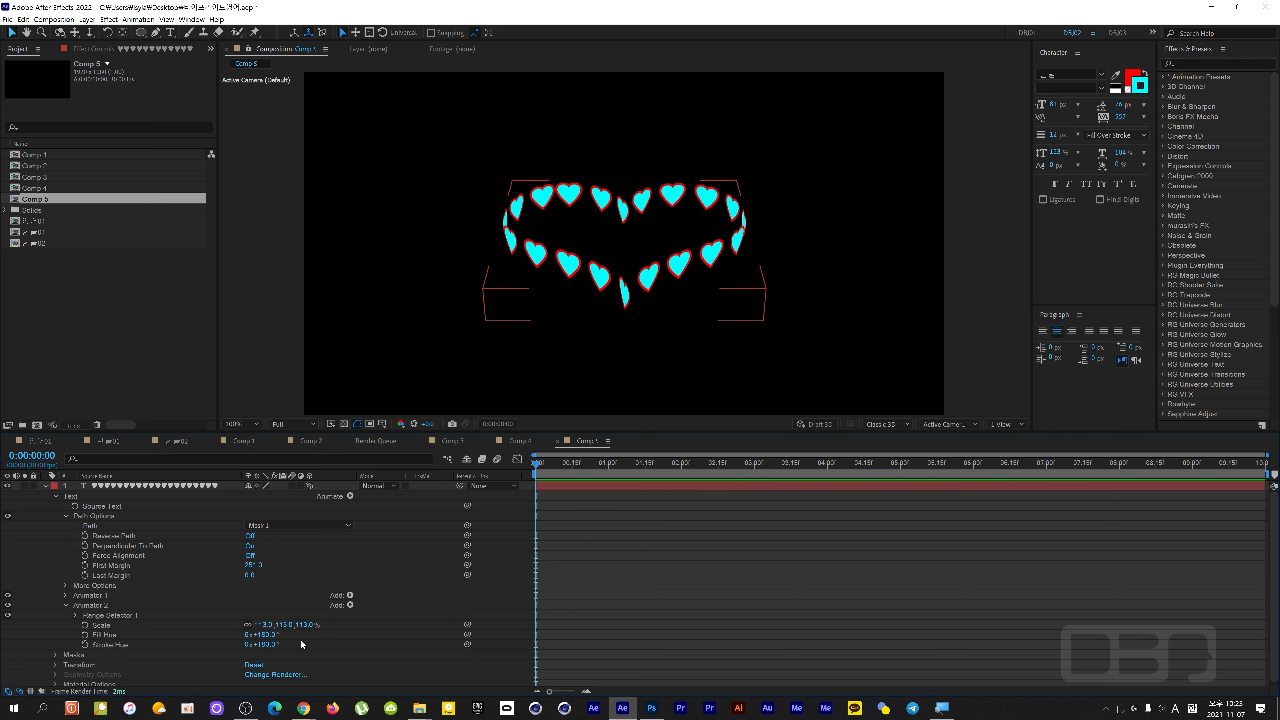
Step: Add a Wiggly selector to Animator 2 to randomize the hearts' colors and scale
{"action": "left_click", "coordinate": [106, 608]}
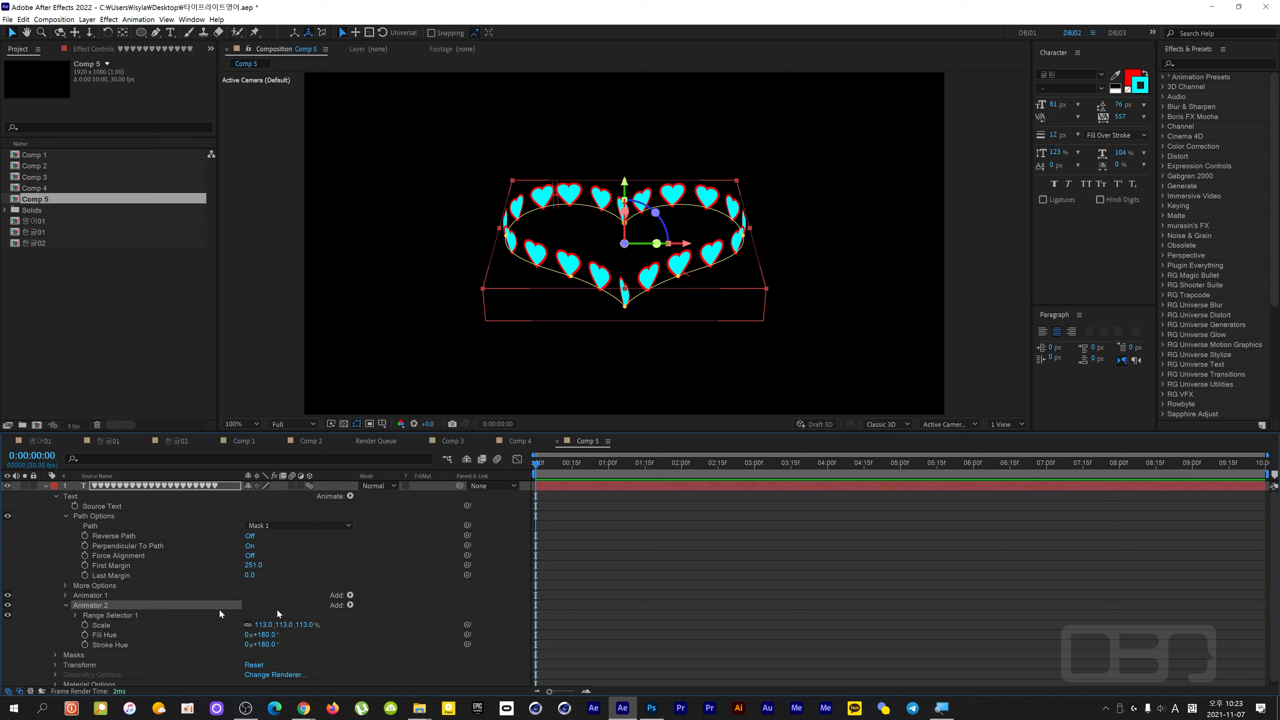
{"action": "left_click", "coordinate": [350, 605]}
{"action": "mouse_move", "coordinate": [356, 610]}
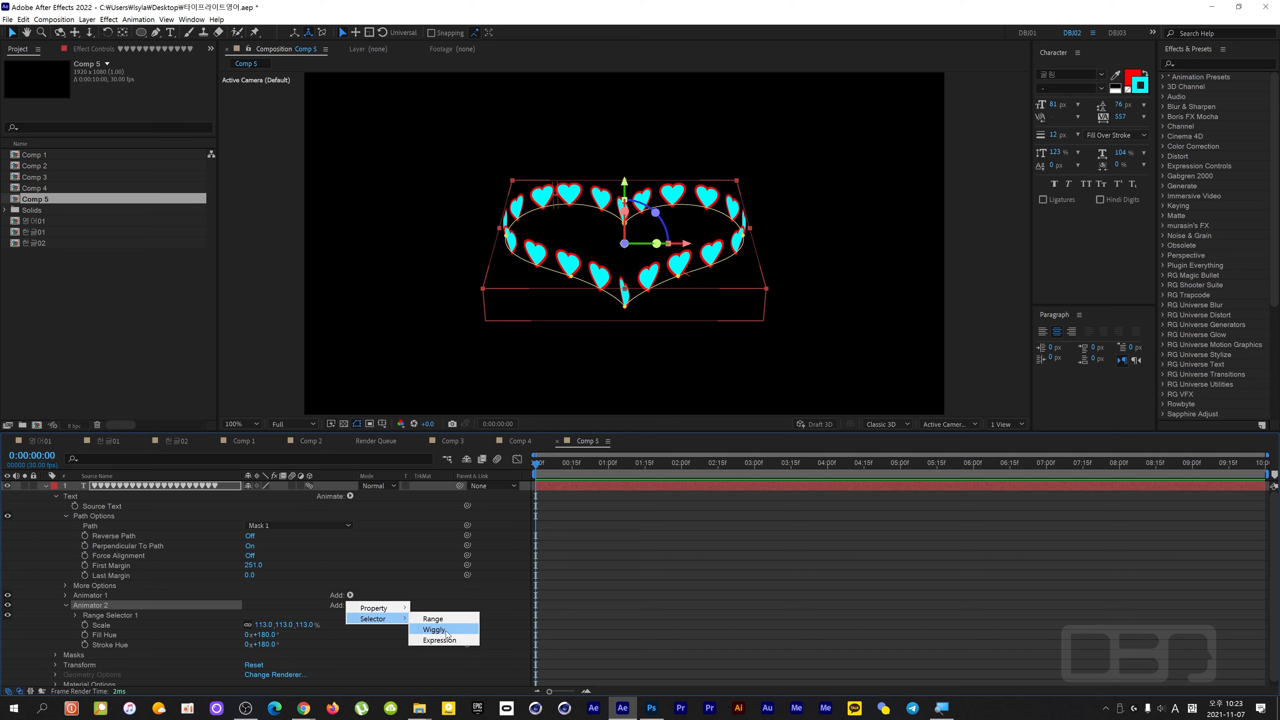
{"action": "left_click", "coordinate": [445, 629]}
Step: Play and scrub the animation to examine how the hearts' colors and sizes wiggle over time
{"action": "mouse_move", "coordinate": [554, 468]}
{"action": "left_mouse_down"}
{"action": "mouse_move", "coordinate": [603, 476]}
{"action": "mouse_move", "coordinate": [548, 487]}
{"action": "left_mouse_up"}
{"action": "scroll", "coordinate": [135, 648], "scroll_direction": "down", "scroll_amount": 2}
{"action": "key", "text": "space"}
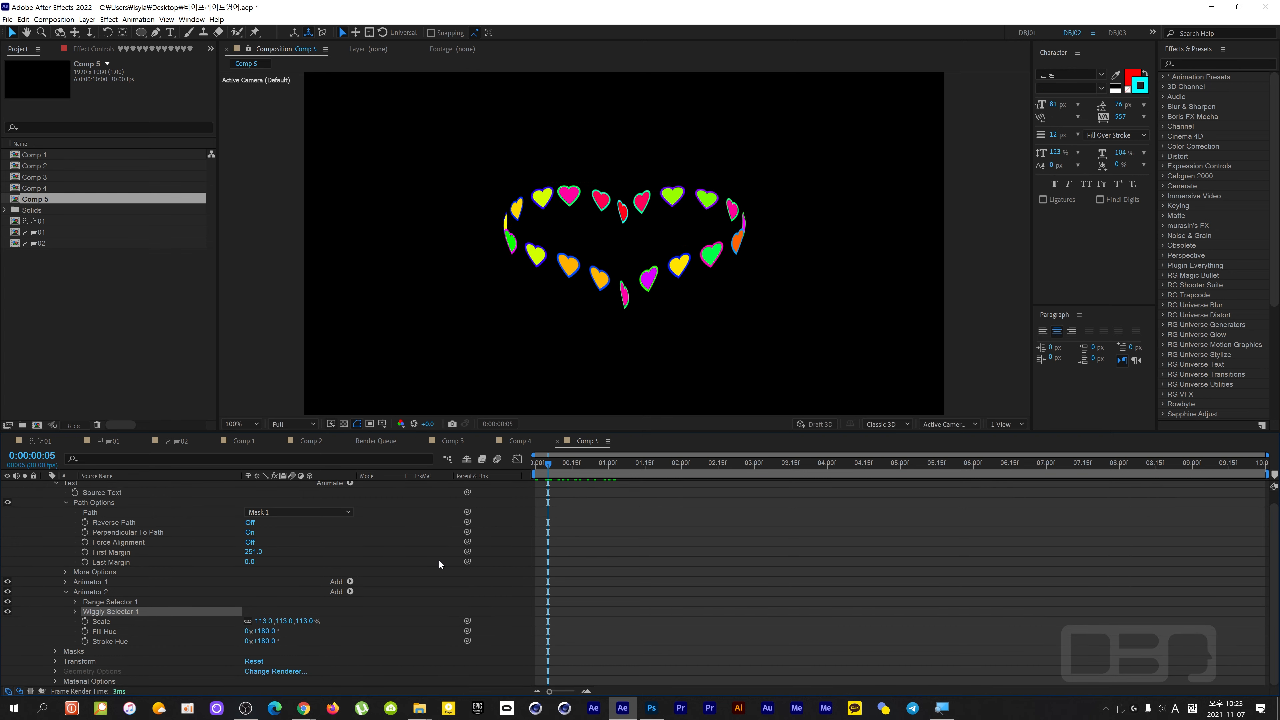
{"action": "key", "text": "space"}
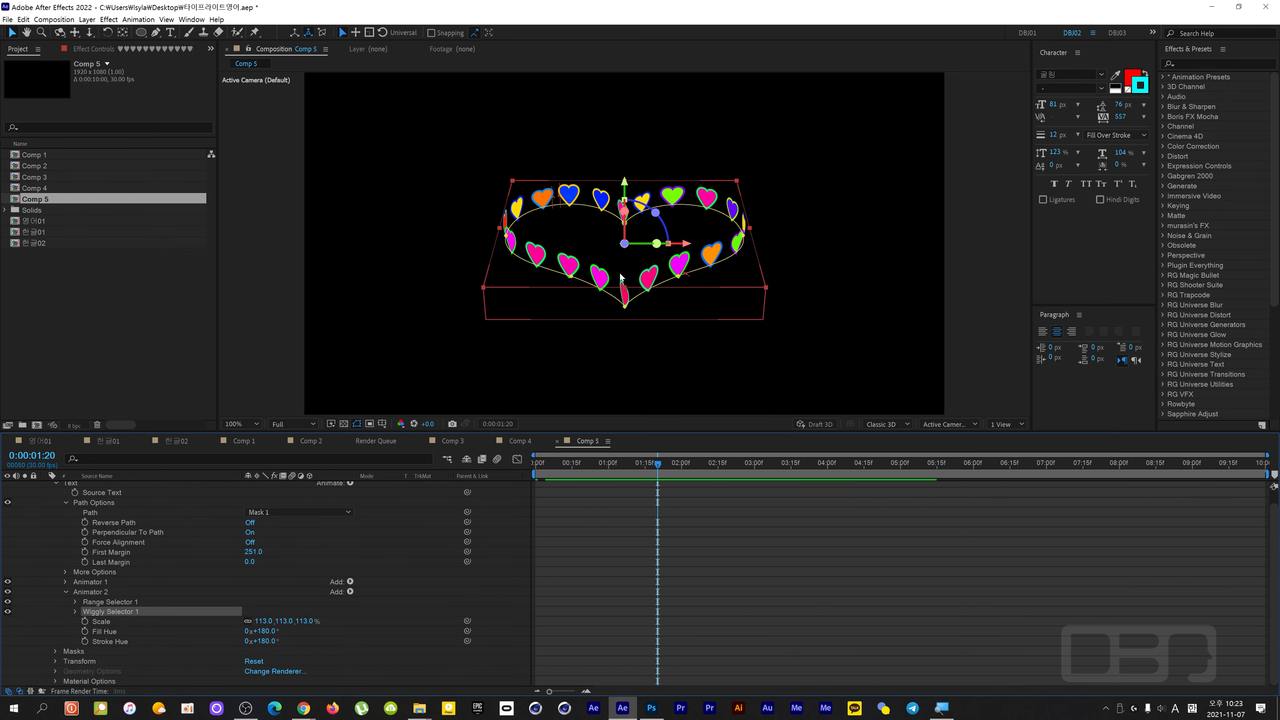
{"action": "scroll", "coordinate": [621, 277], "scroll_direction": "up", "scroll_amount": 1}
{"action": "key", "text": "space"}
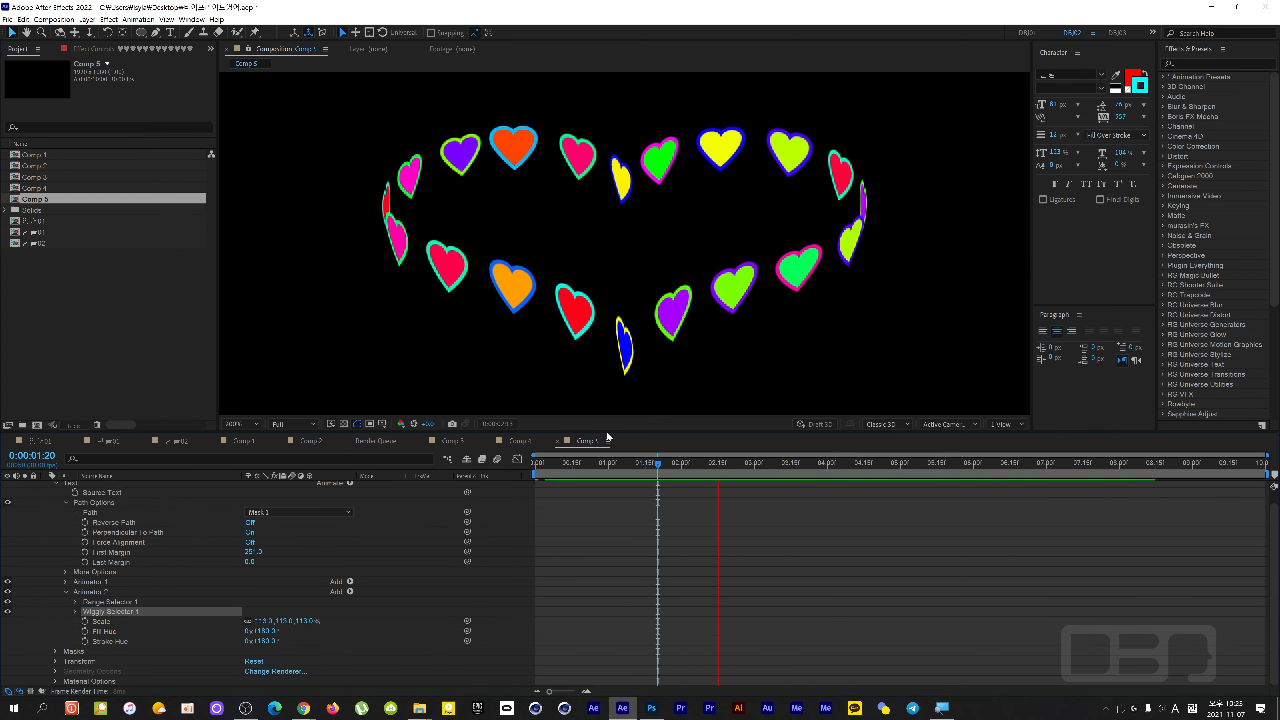
{"action": "key", "text": "space"}
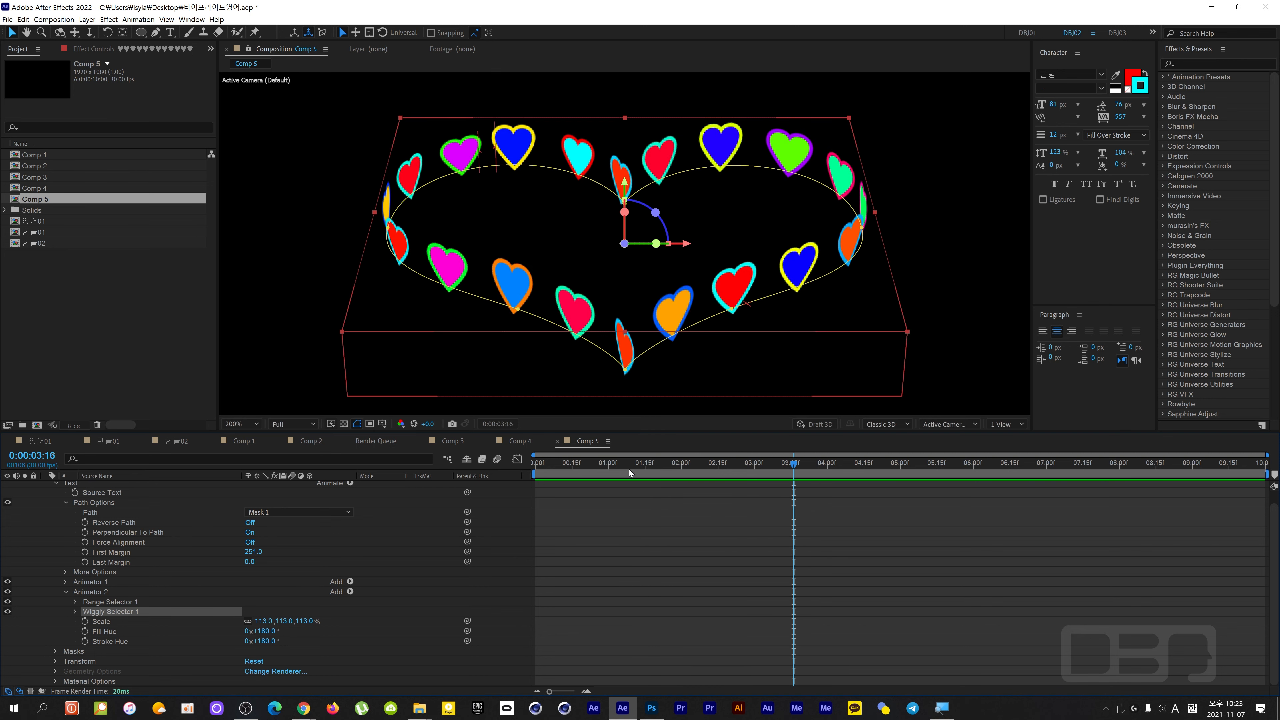
{"action": "left_click", "coordinate": [595, 467]}
{"action": "left_click_drag", "start_coordinate": [595, 466], "coordinate": [619, 466]}
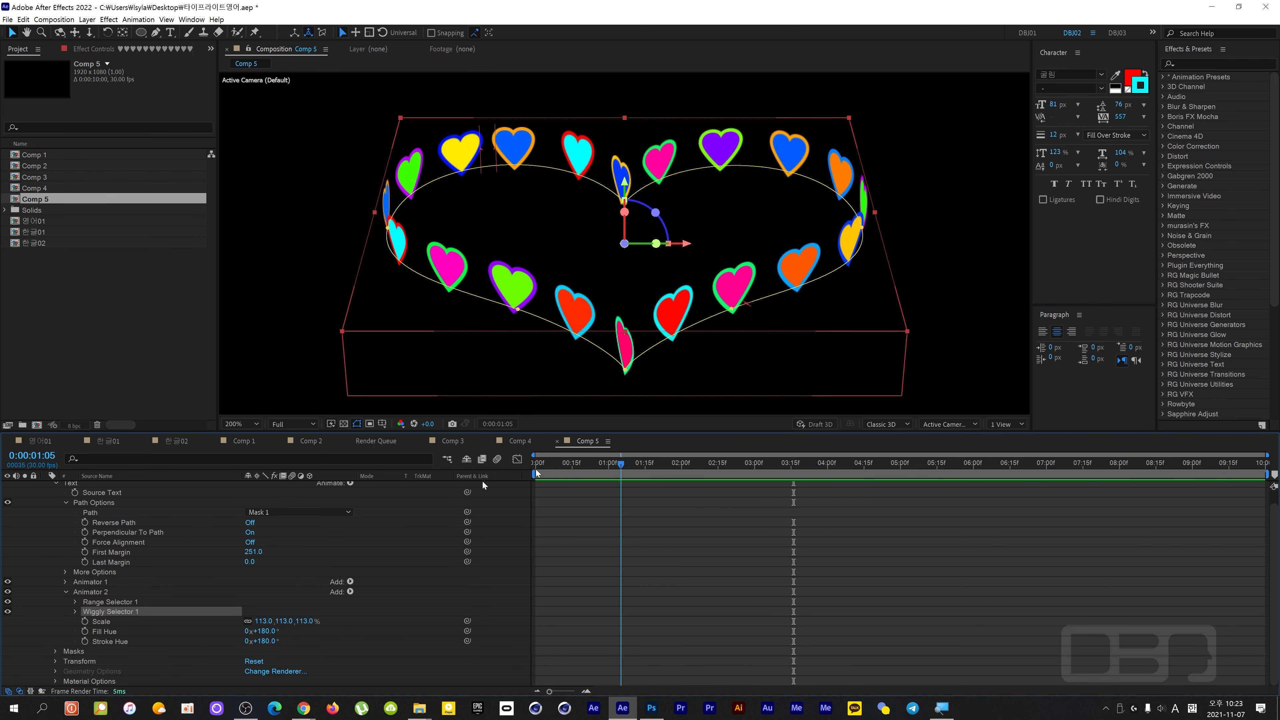
Step: Turn on Lock Dimensions in Animator 2's Wiggly Selector and set the animator's Scale to 163%
{"action": "left_click", "coordinate": [74, 614]}
{"action": "scroll", "coordinate": [101, 623], "scroll_direction": "down", "scroll_amount": 3}
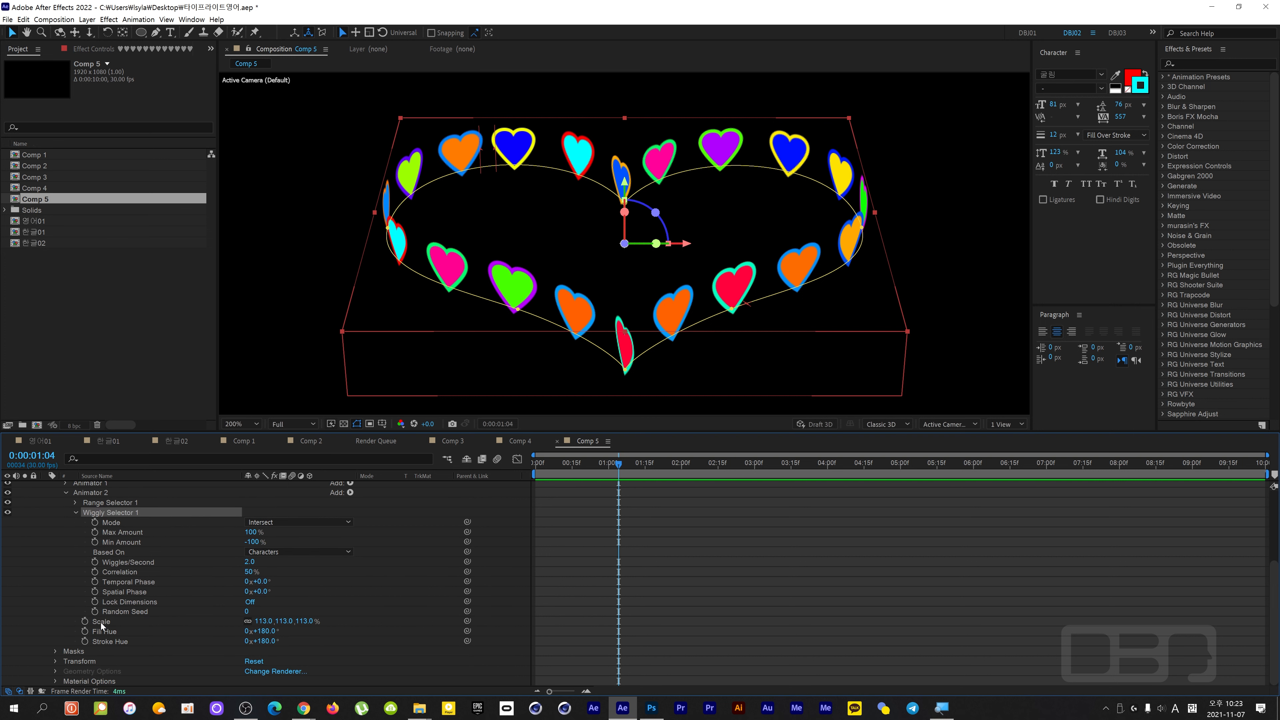
{"action": "left_click", "coordinate": [250, 602]}
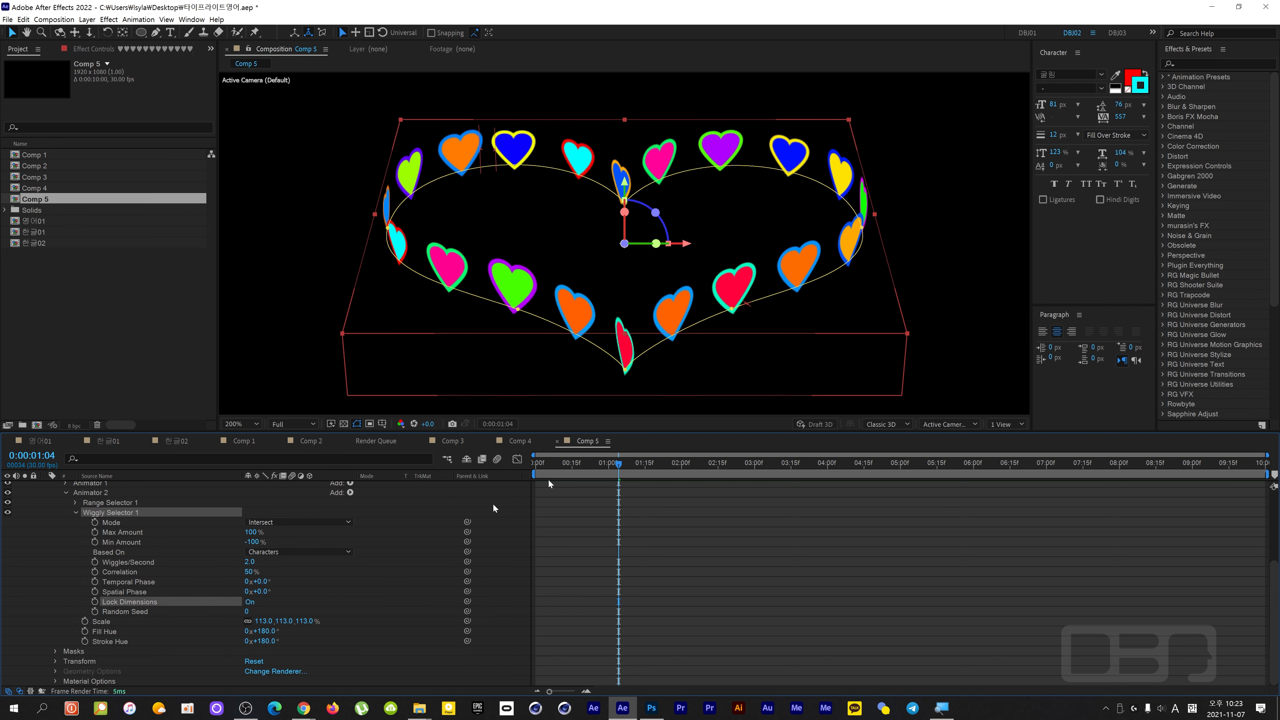
{"action": "left_click_drag", "start_coordinate": [617, 464], "coordinate": [550, 480]}
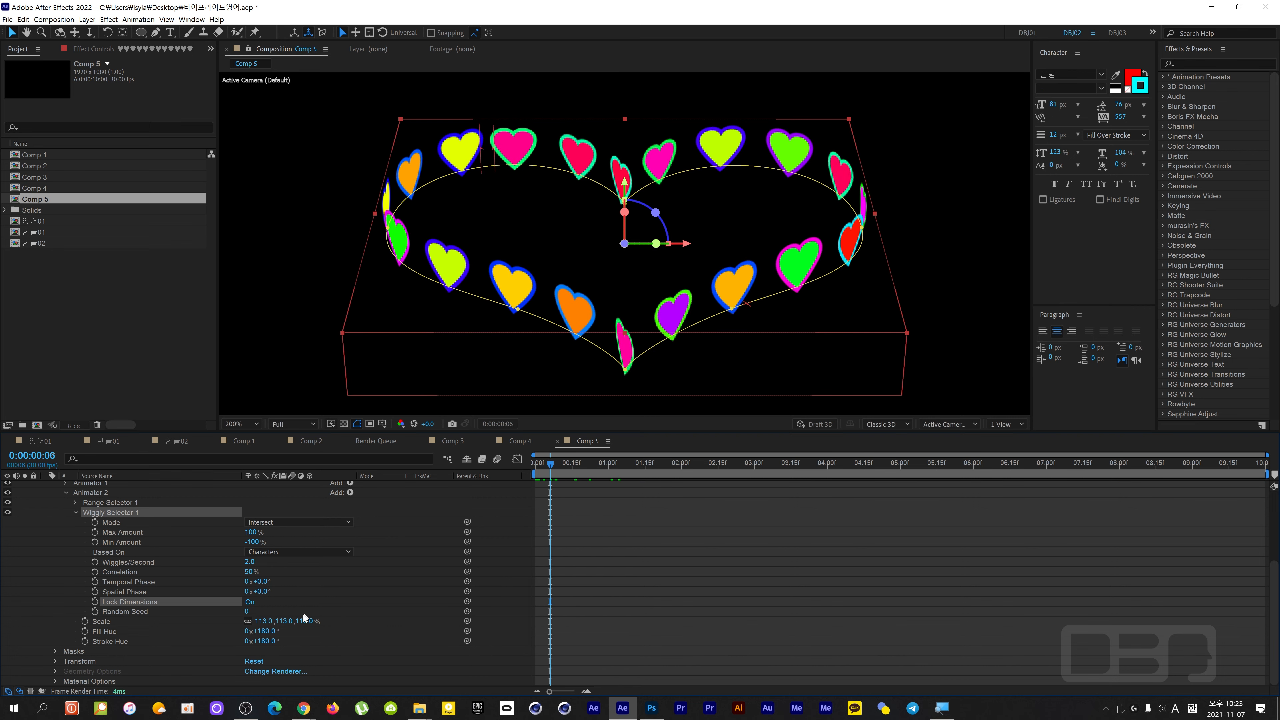
{"action": "left_click_drag", "start_coordinate": [284, 621], "coordinate": [306, 612]}
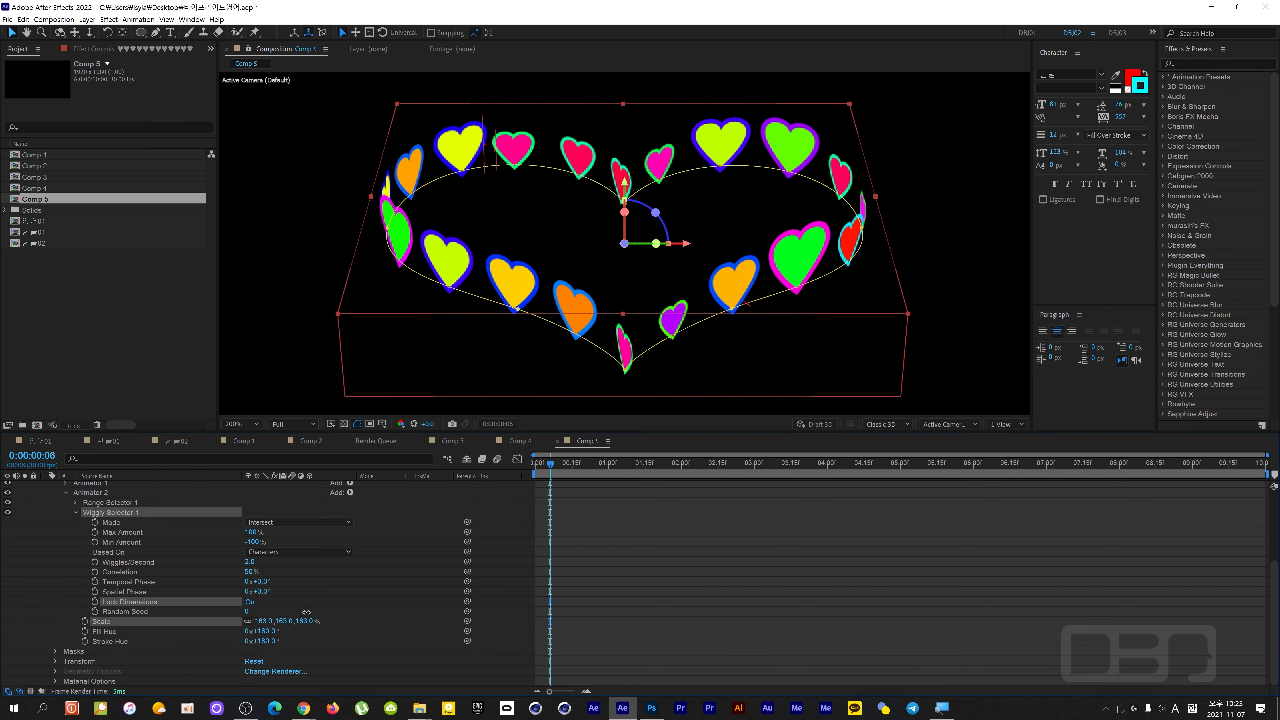
Step: Compare the heart shapes with Lock Dimensions off and on, leave it on, and preview the opening of the animation
{"action": "left_click", "coordinate": [250, 602]}
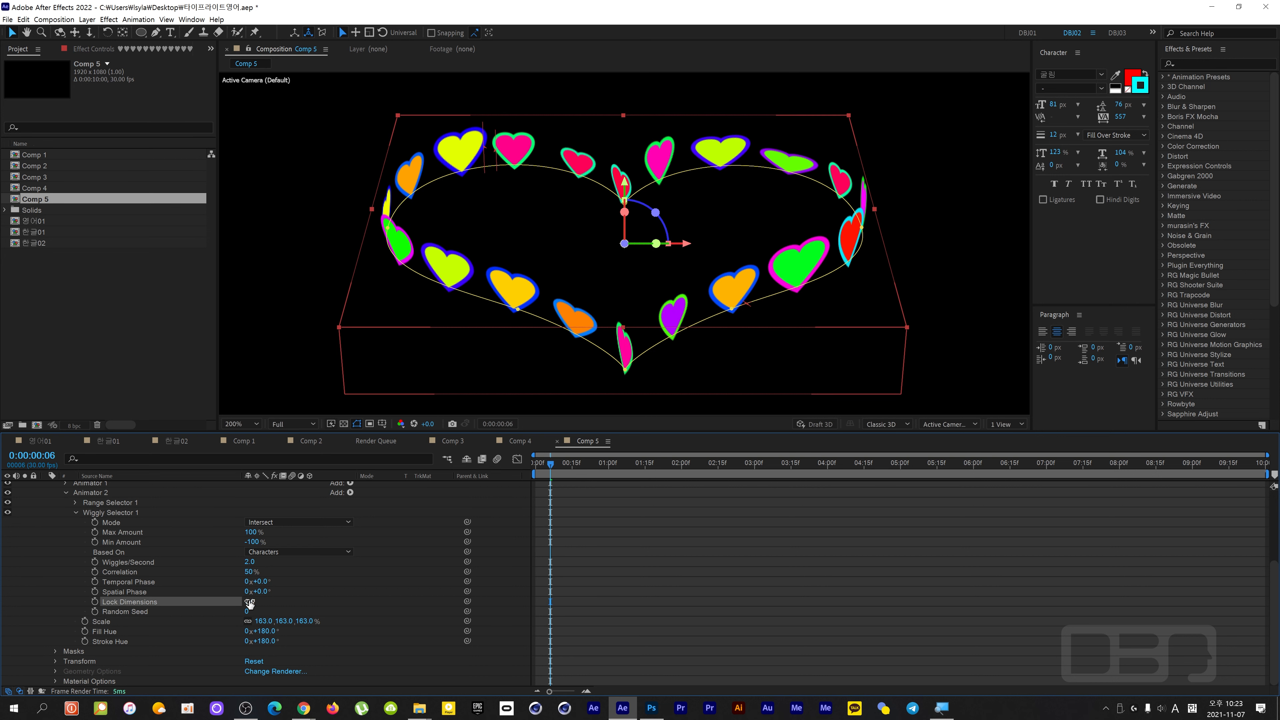
{"action": "left_click", "coordinate": [249, 602]}
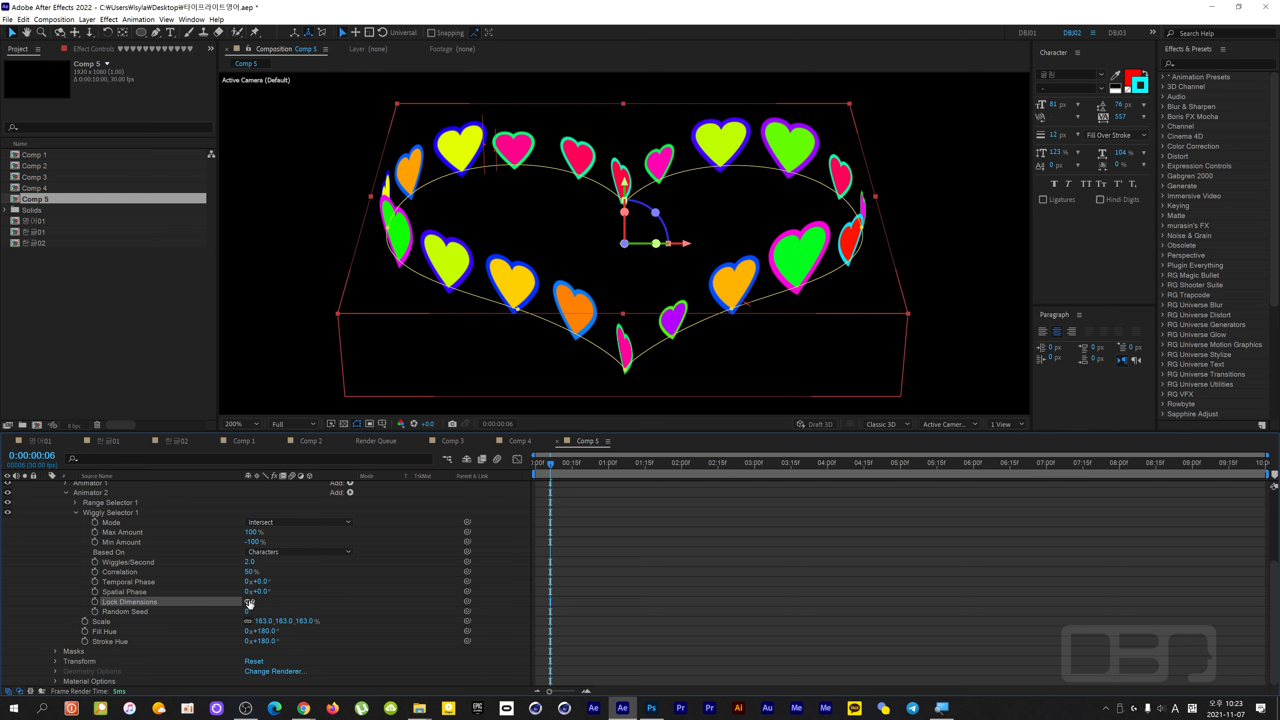
{"action": "left_click", "coordinate": [249, 602]}
{"action": "left_click", "coordinate": [250, 602]}
{"action": "left_click", "coordinate": [536, 473]}
{"action": "key", "text": "space"}
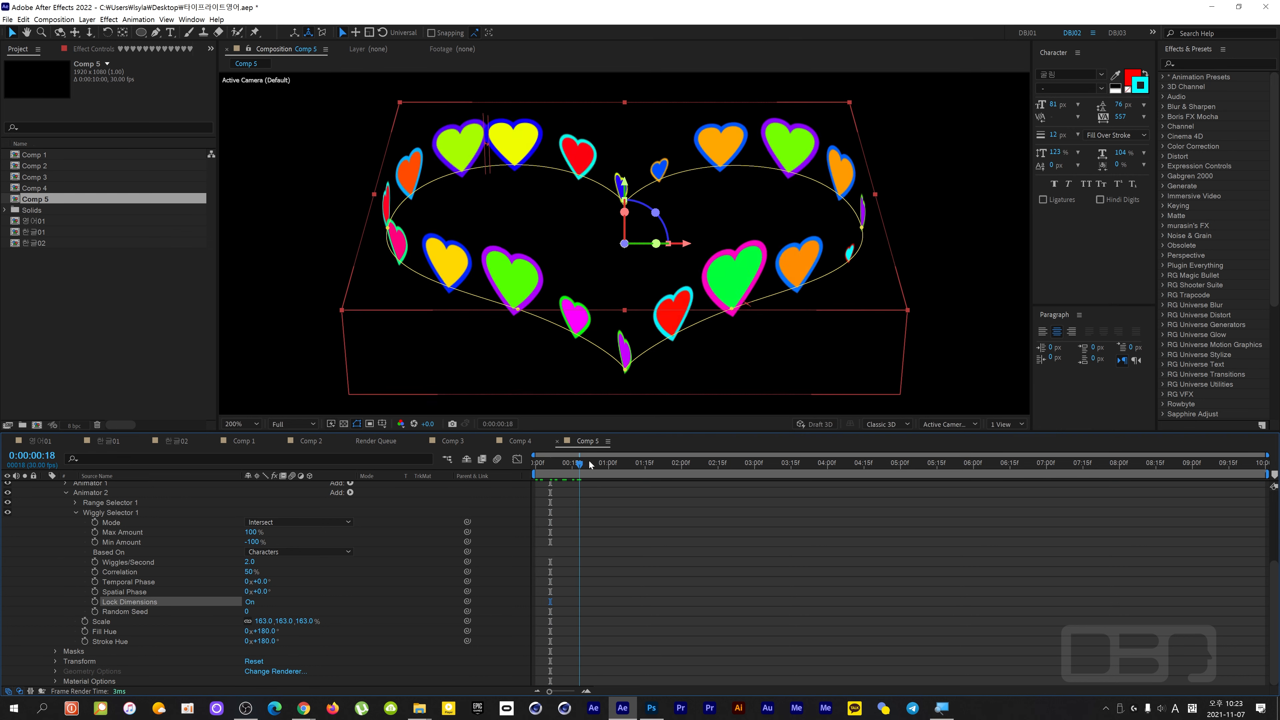
{"action": "left_click_drag", "start_coordinate": [623, 457], "coordinate": [509, 478]}
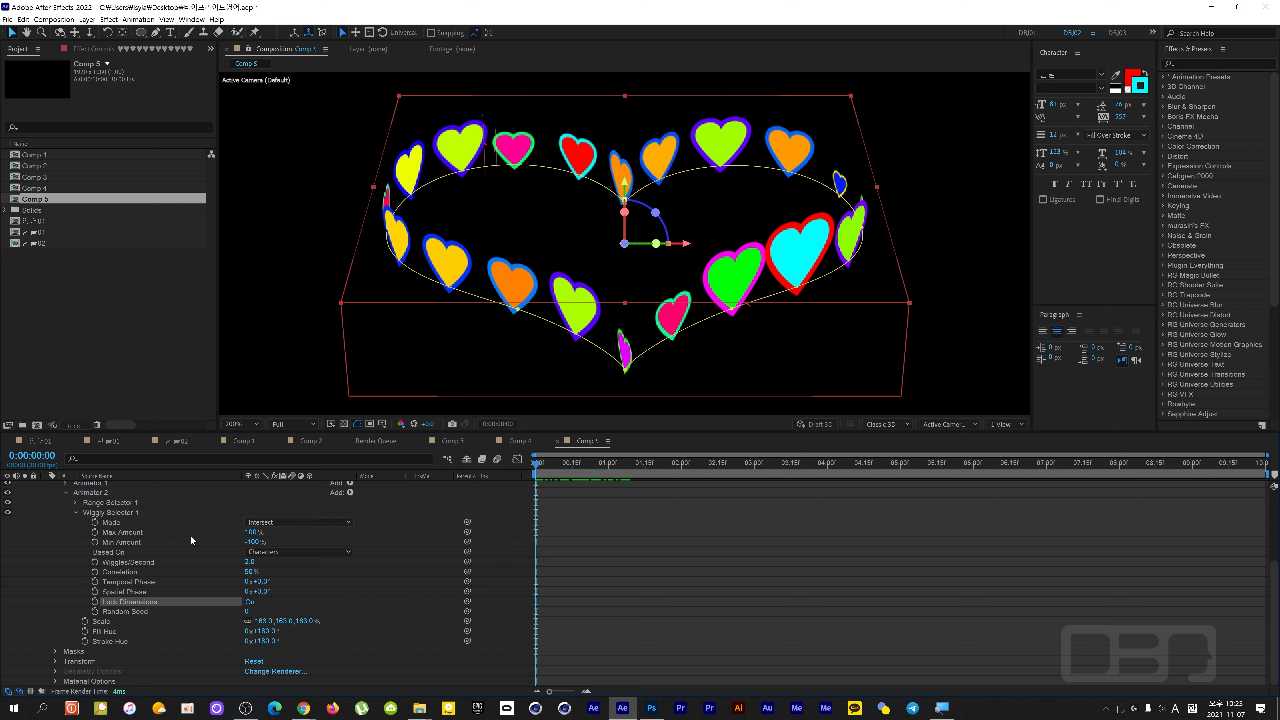
Step: Set the Wiggly Selector's Min Amount to 0%
{"action": "left_click", "coordinate": [253, 541]}
{"action": "type", "text": "0"}
{"action": "key", "text": "Return"}
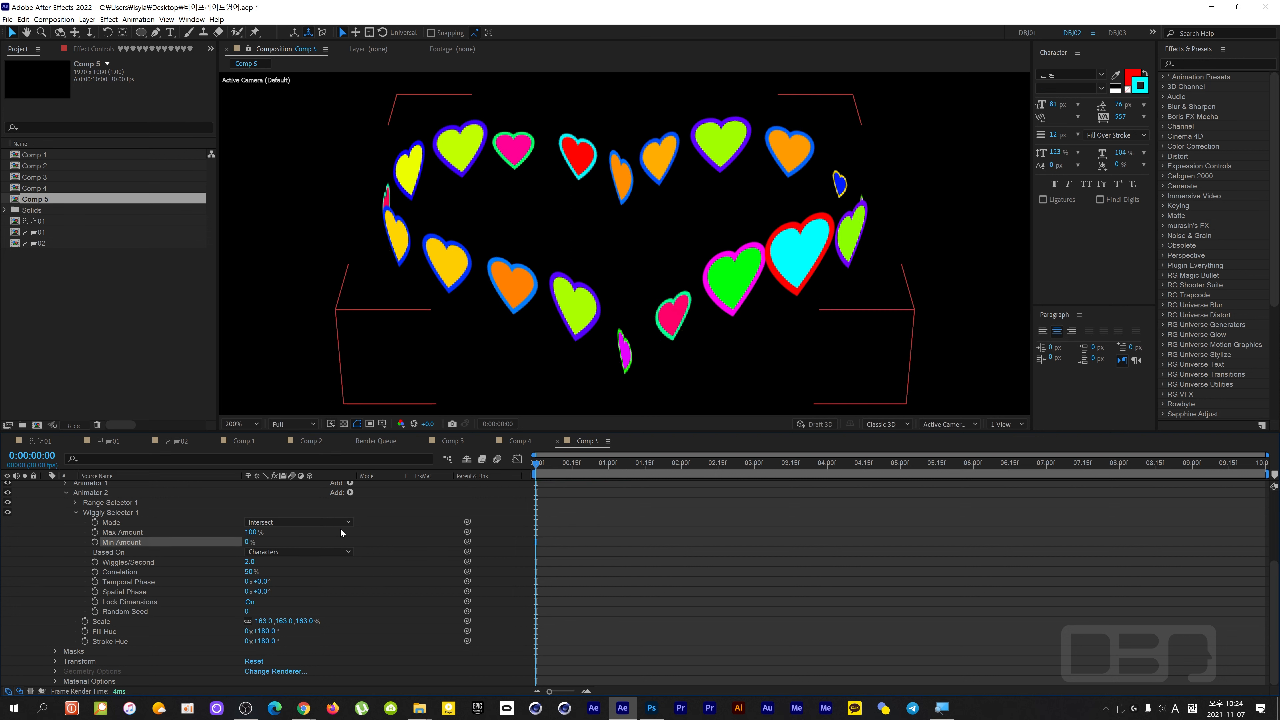
Step: Preview the opening of the animation to check the wiggle with the new minimum amount, and return to the first frame
{"action": "key", "text": "space"}
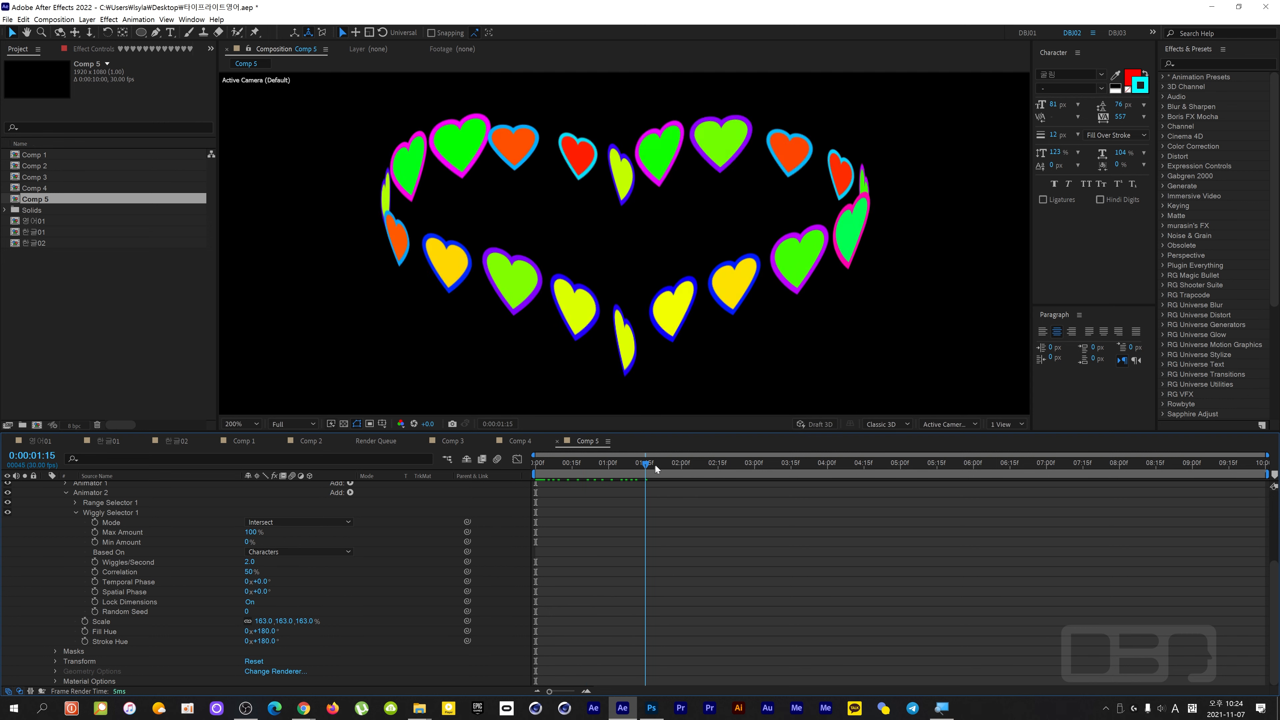
{"action": "key", "text": "Home"}
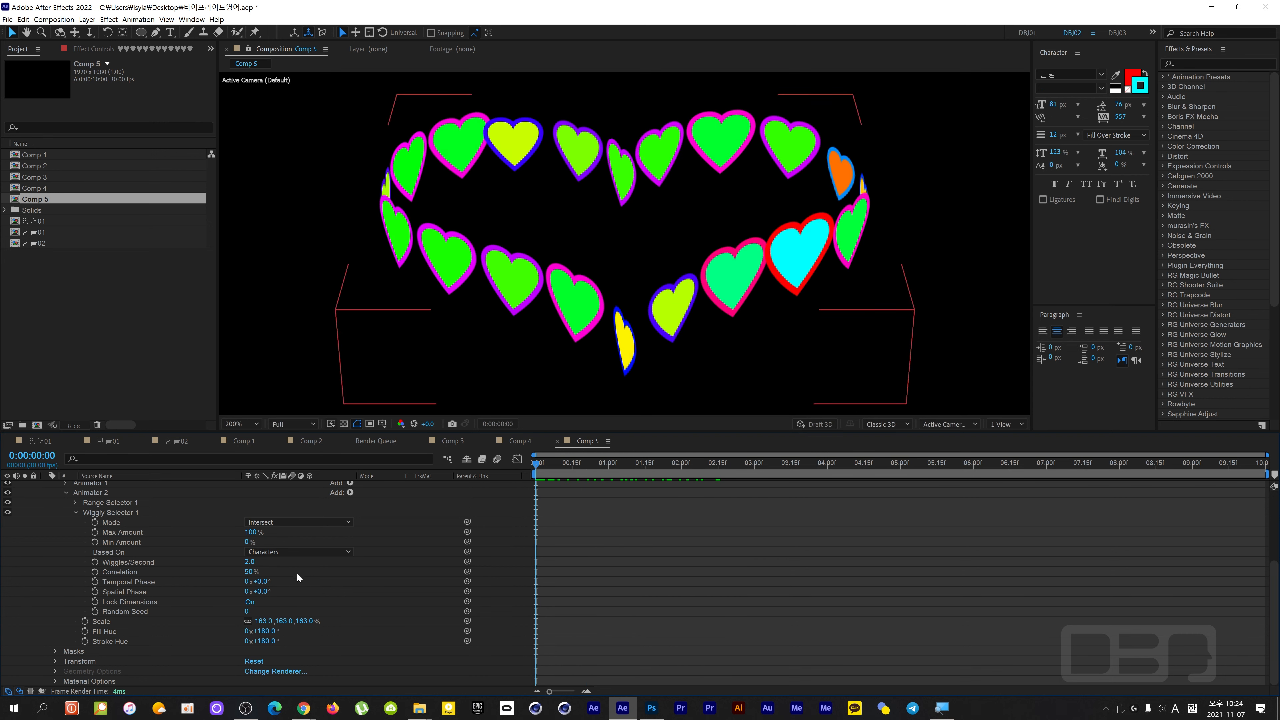
Step: Keyframe the path's First Margin at 251 on the first frame and at a much higher value at the composition's end, and preview the motion
{"action": "scroll", "coordinate": [297, 574], "scroll_direction": "up", "scroll_amount": 1}
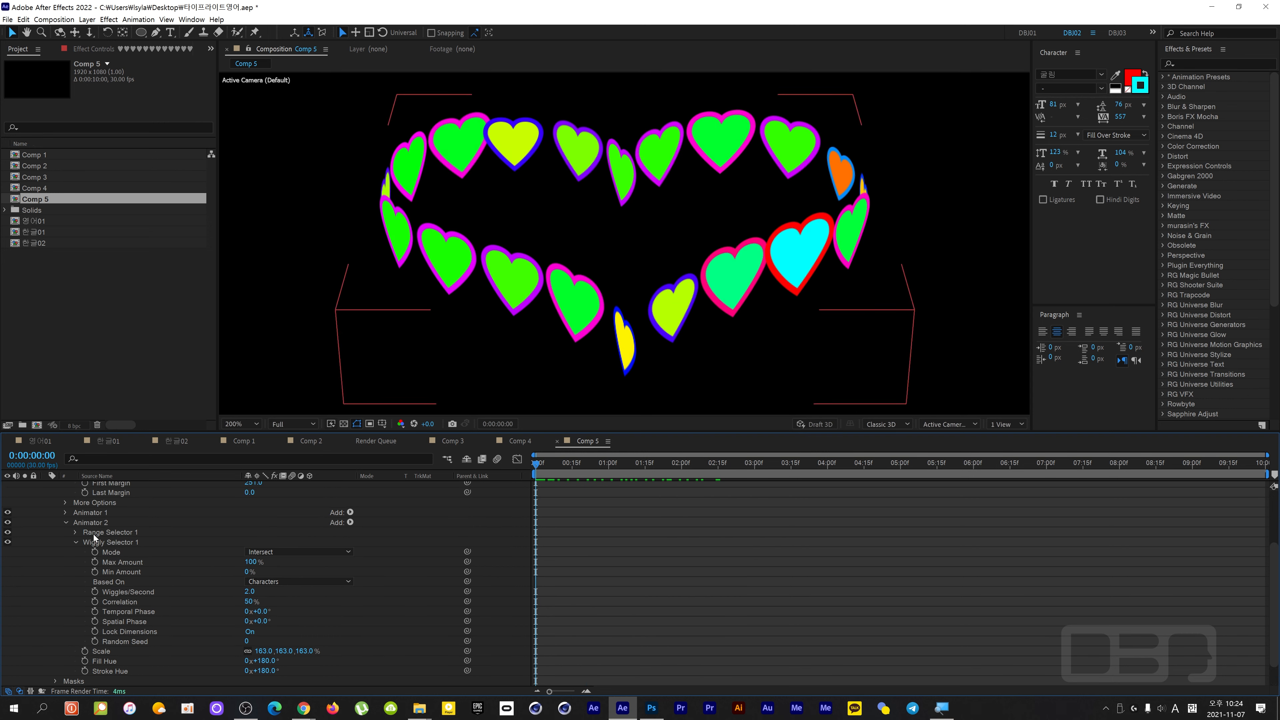
{"action": "scroll", "coordinate": [160, 536], "scroll_direction": "up", "scroll_amount": 1}
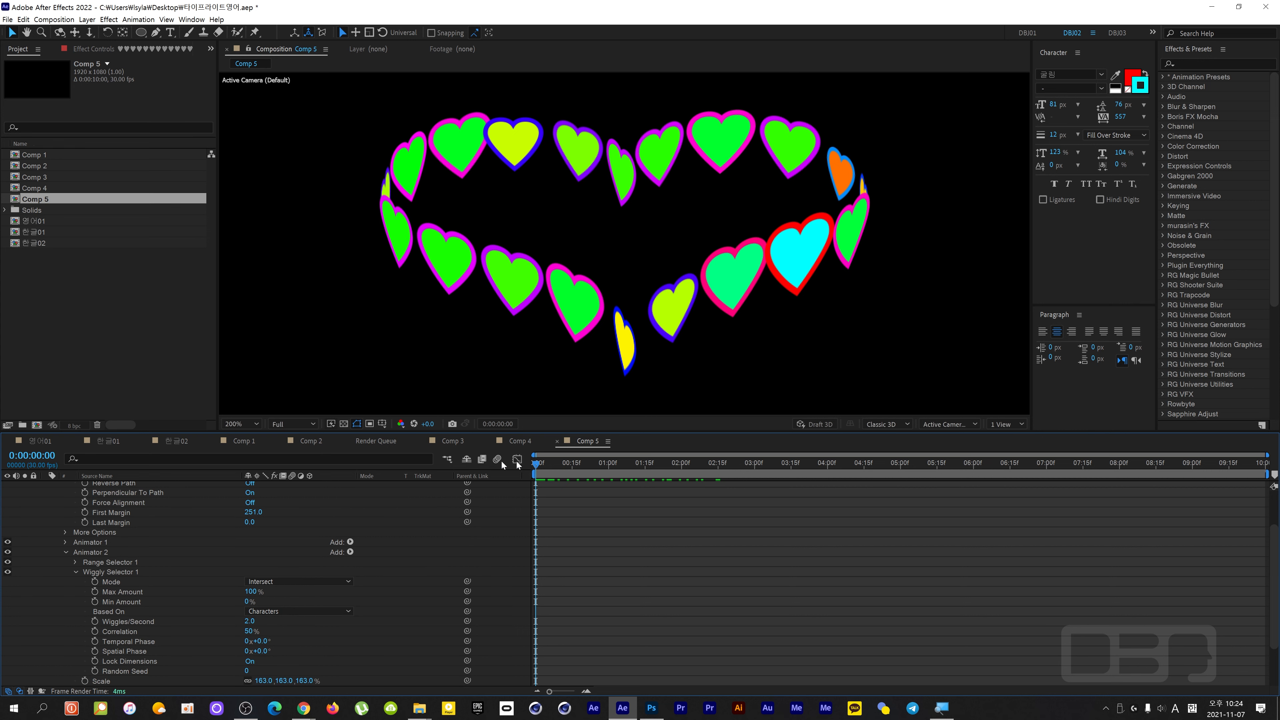
{"action": "left_click", "coordinate": [85, 512]}
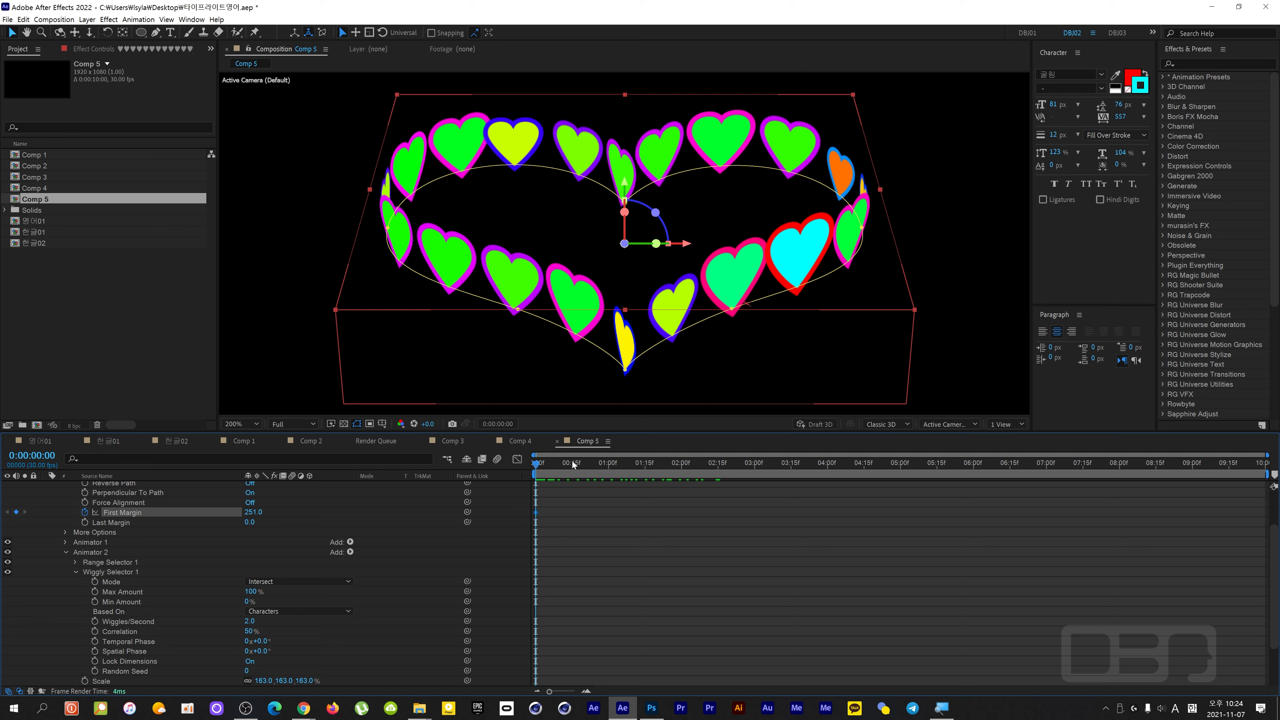
{"action": "left_click_drag", "start_coordinate": [539, 467], "coordinate": [1263, 463]}
{"action": "left_click_drag", "start_coordinate": [259, 518], "coordinate": [863, 520]}
{"action": "key", "text": "space"}
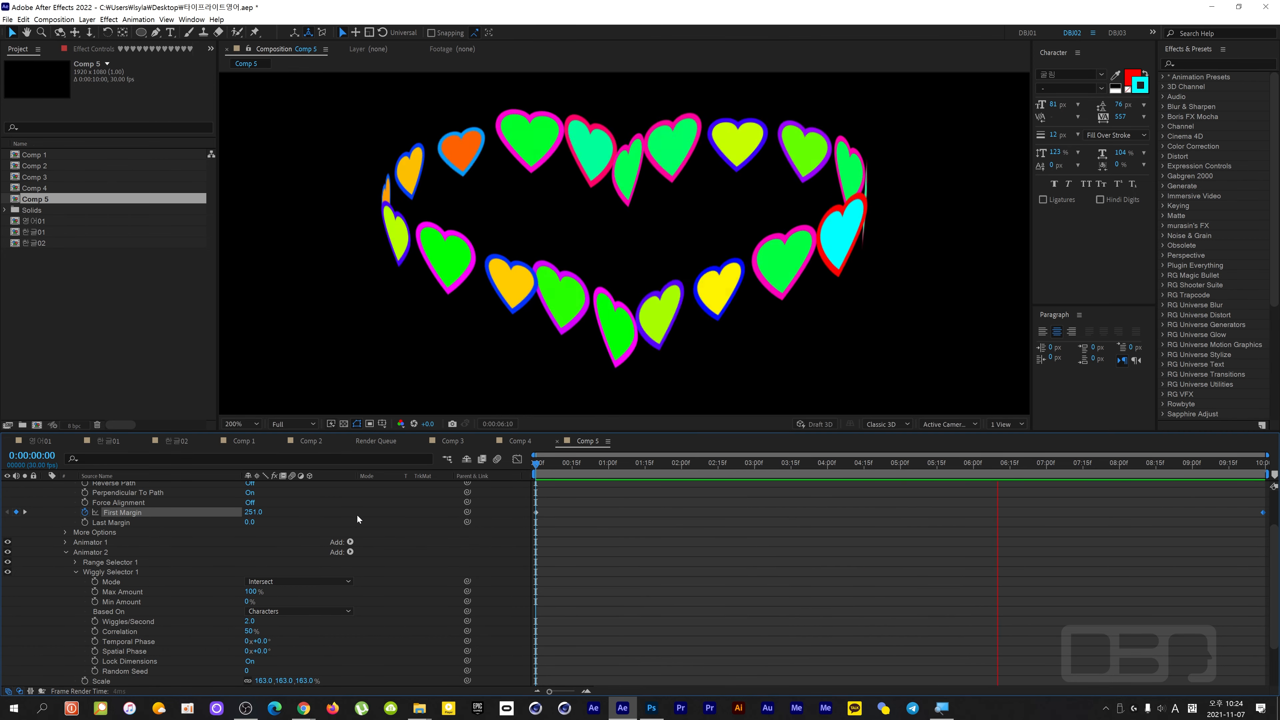
{"action": "scroll", "coordinate": [289, 490], "scroll_direction": "up", "scroll_amount": 3}
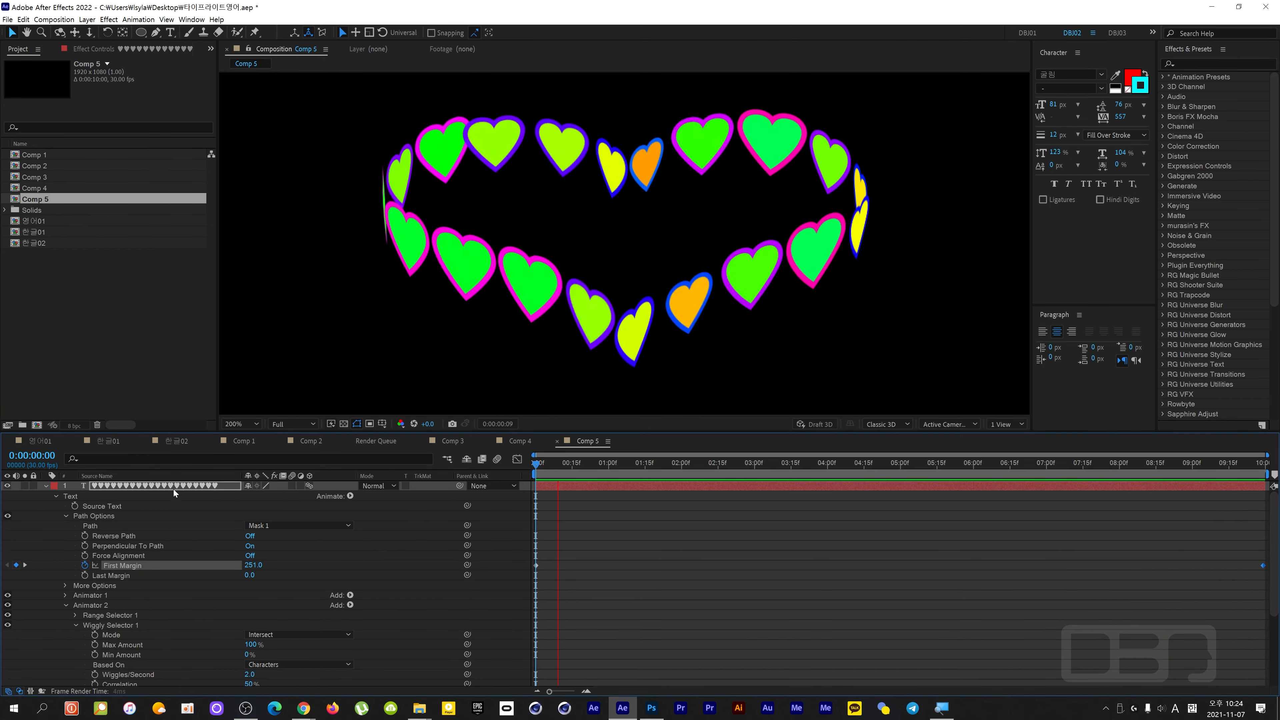
{"action": "left_click", "coordinate": [350, 496]}
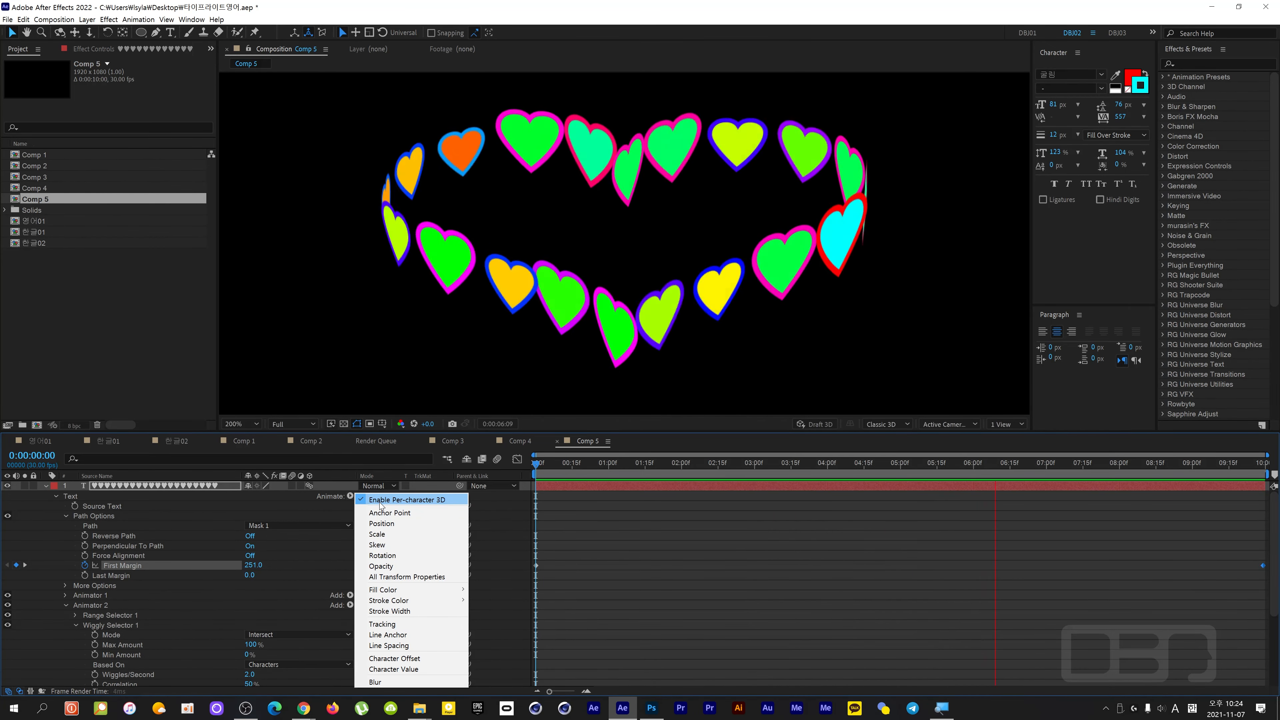
{"action": "left_click", "coordinate": [307, 558]}
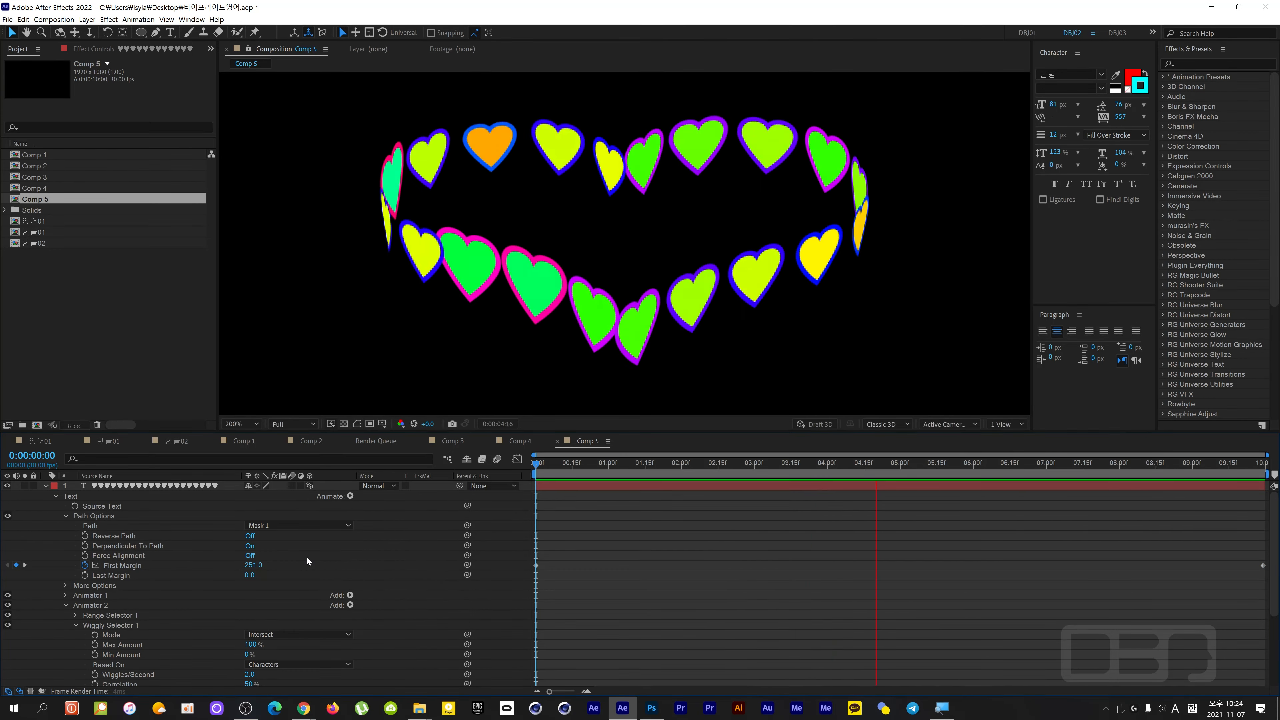